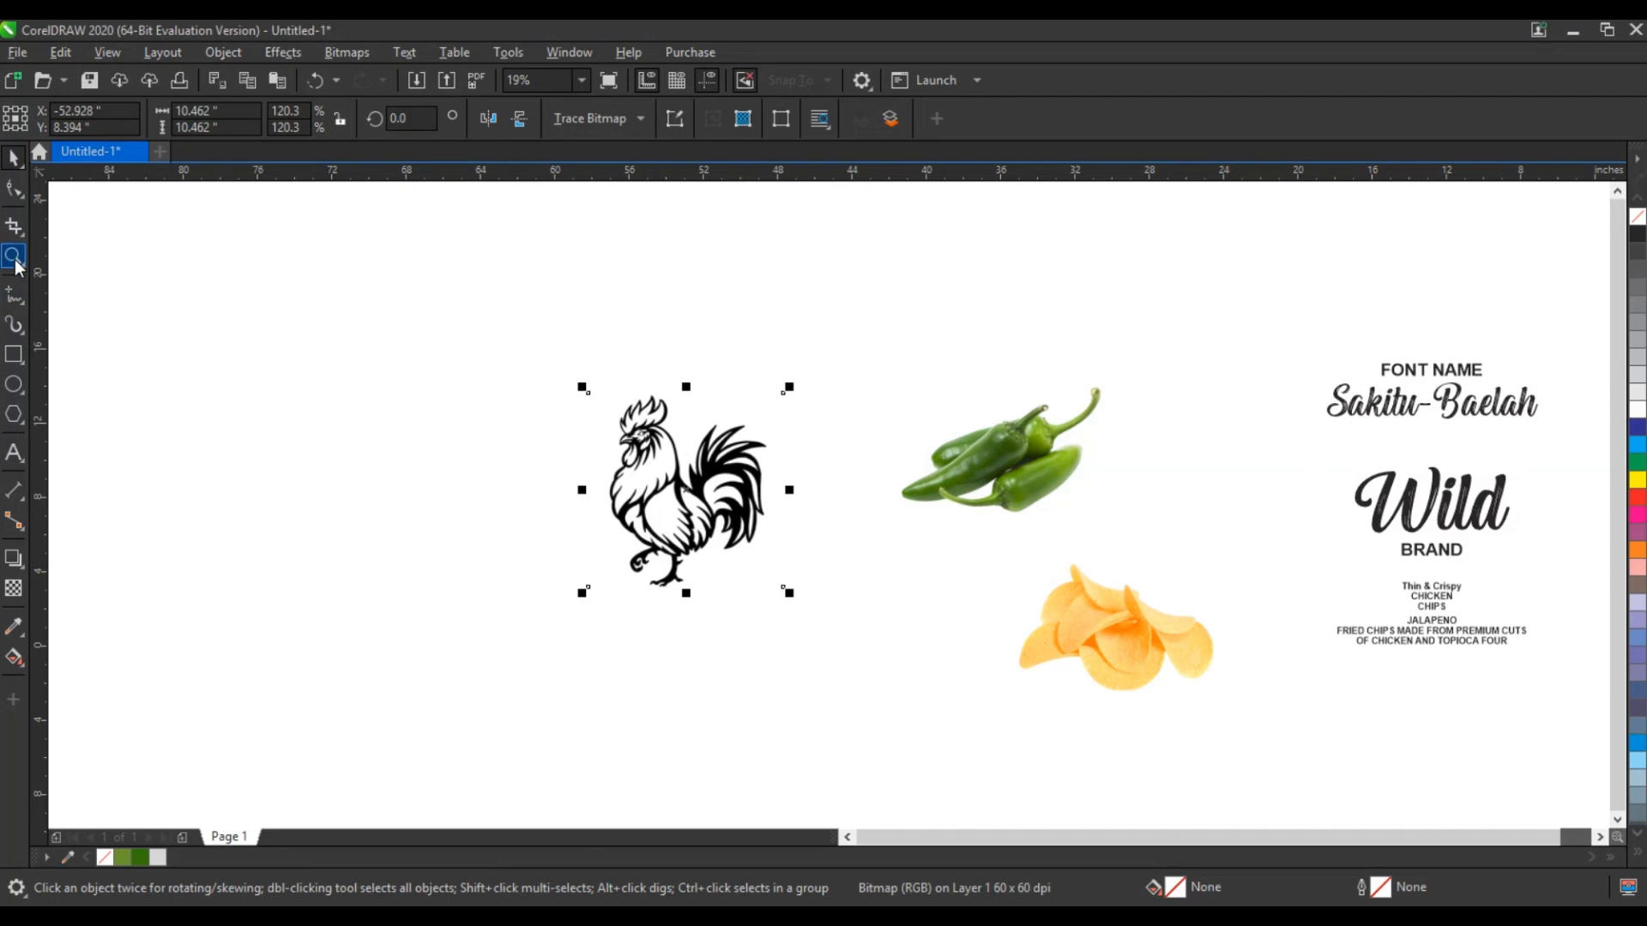
Step: Outline-trace the rooster bitmap as a low quality image with the traced objects grouped by color
{"action": "left_click", "coordinate": [14, 256]}
{"action": "left_click_drag", "start_coordinate": [558, 375], "coordinate": [889, 603]}
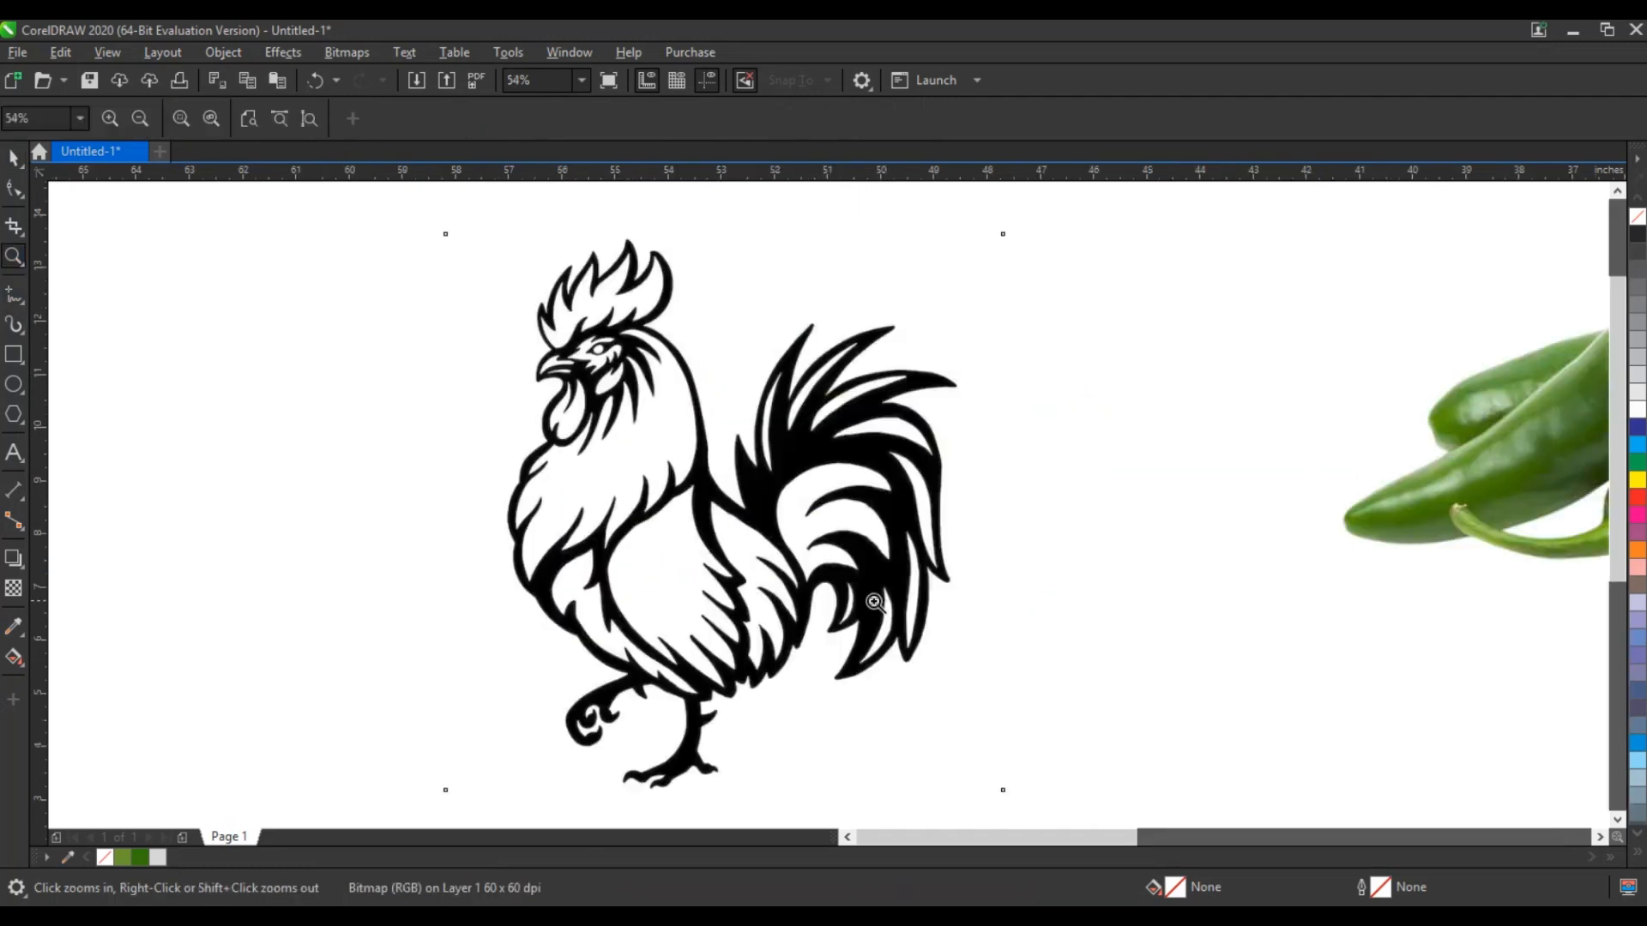
{"action": "key", "text": "space"}
{"action": "scroll", "coordinate": [657, 378], "scroll_direction": "down", "scroll_amount": 2}
{"action": "right_click", "coordinate": [657, 378]}
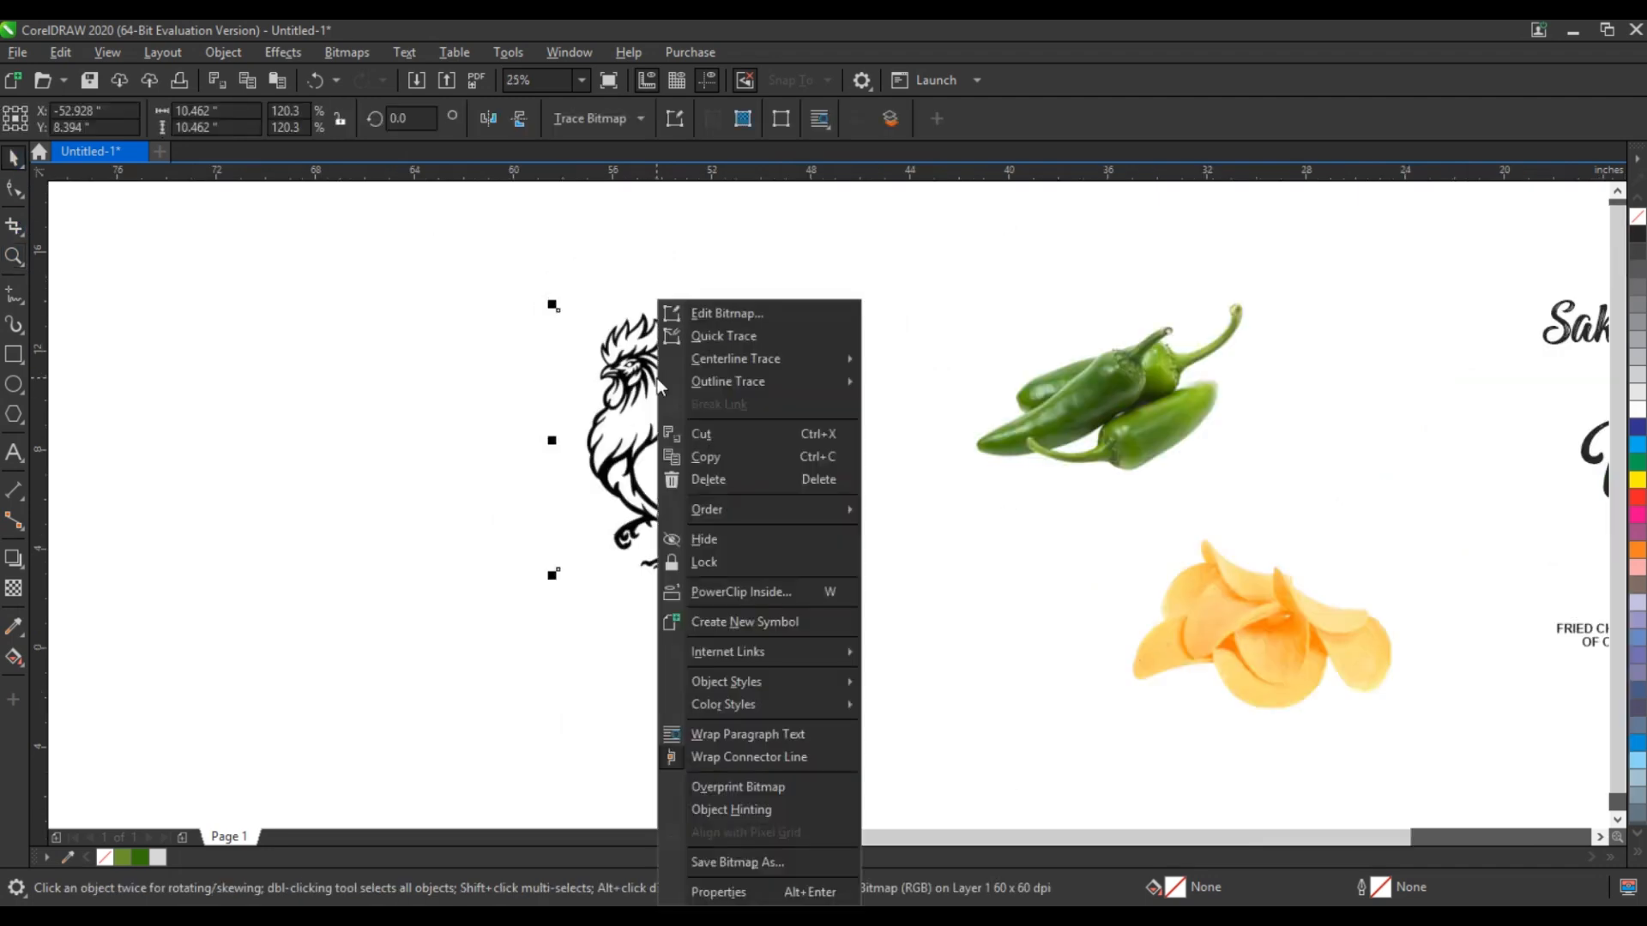
{"action": "mouse_move", "coordinate": [798, 385]}
{"action": "left_click", "coordinate": [955, 477]}
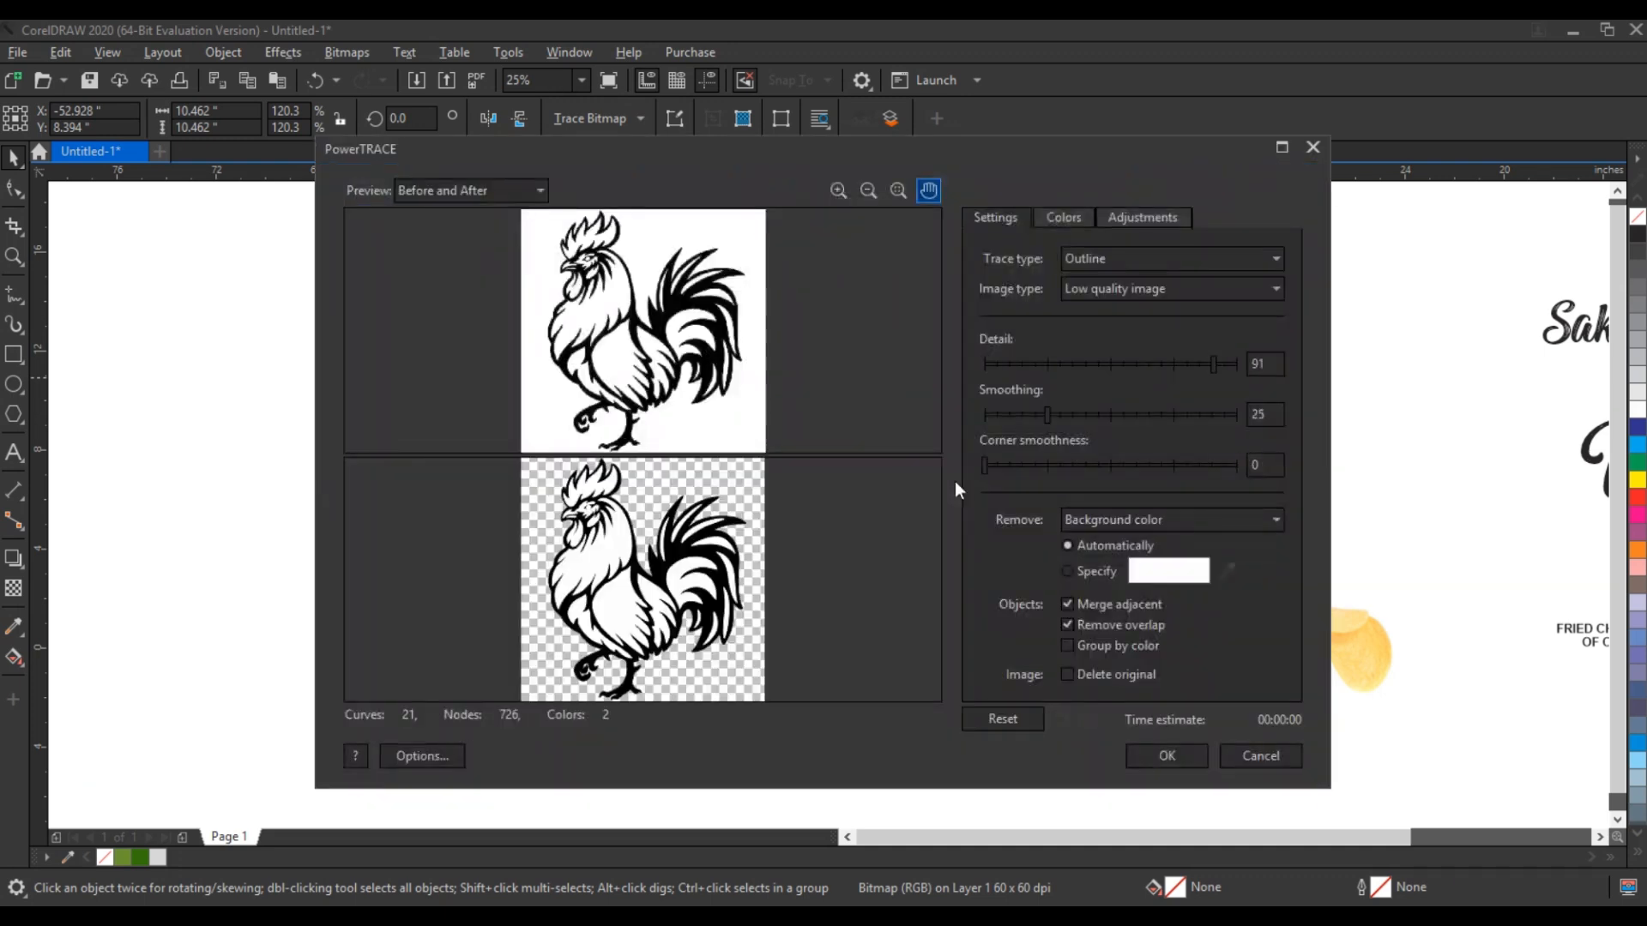
{"action": "left_click", "coordinate": [1067, 646]}
{"action": "left_click", "coordinate": [1143, 758]}
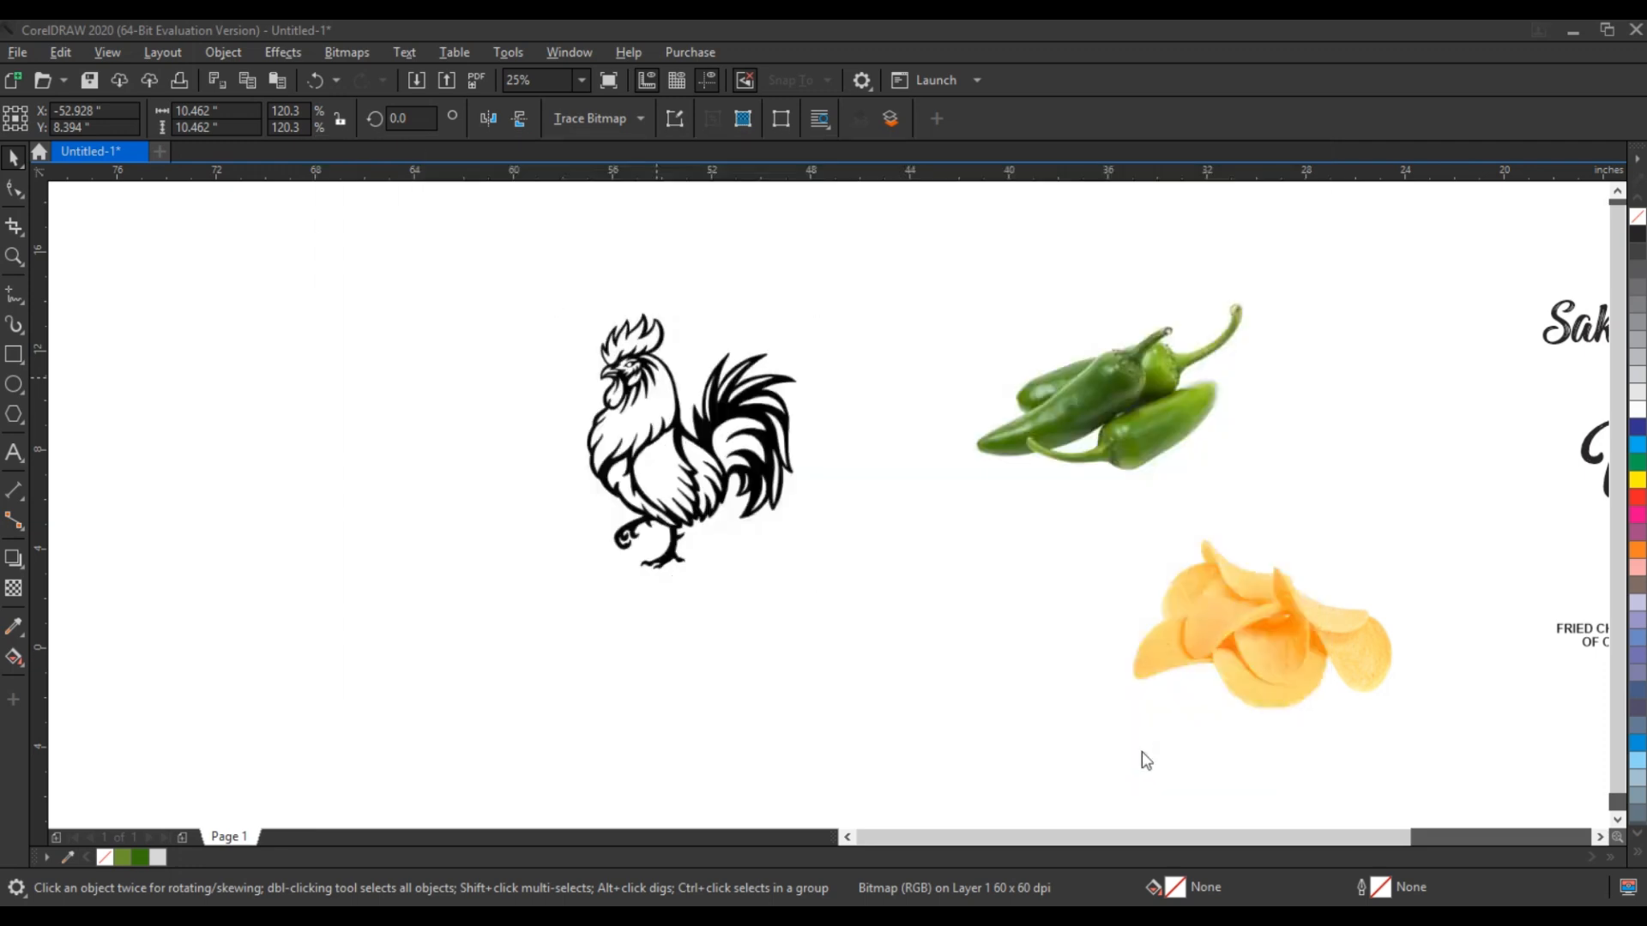
Step: Move the traced rooster off the original bitmap and delete the original
{"action": "mouse_move", "coordinate": [710, 442]}
{"action": "left_mouse_down"}
{"action": "mouse_move", "coordinate": [471, 433]}
{"action": "mouse_move", "coordinate": [798, 476]}
{"action": "left_mouse_up"}
{"action": "left_click", "coordinate": [678, 440]}
{"action": "key", "text": "Delete"}
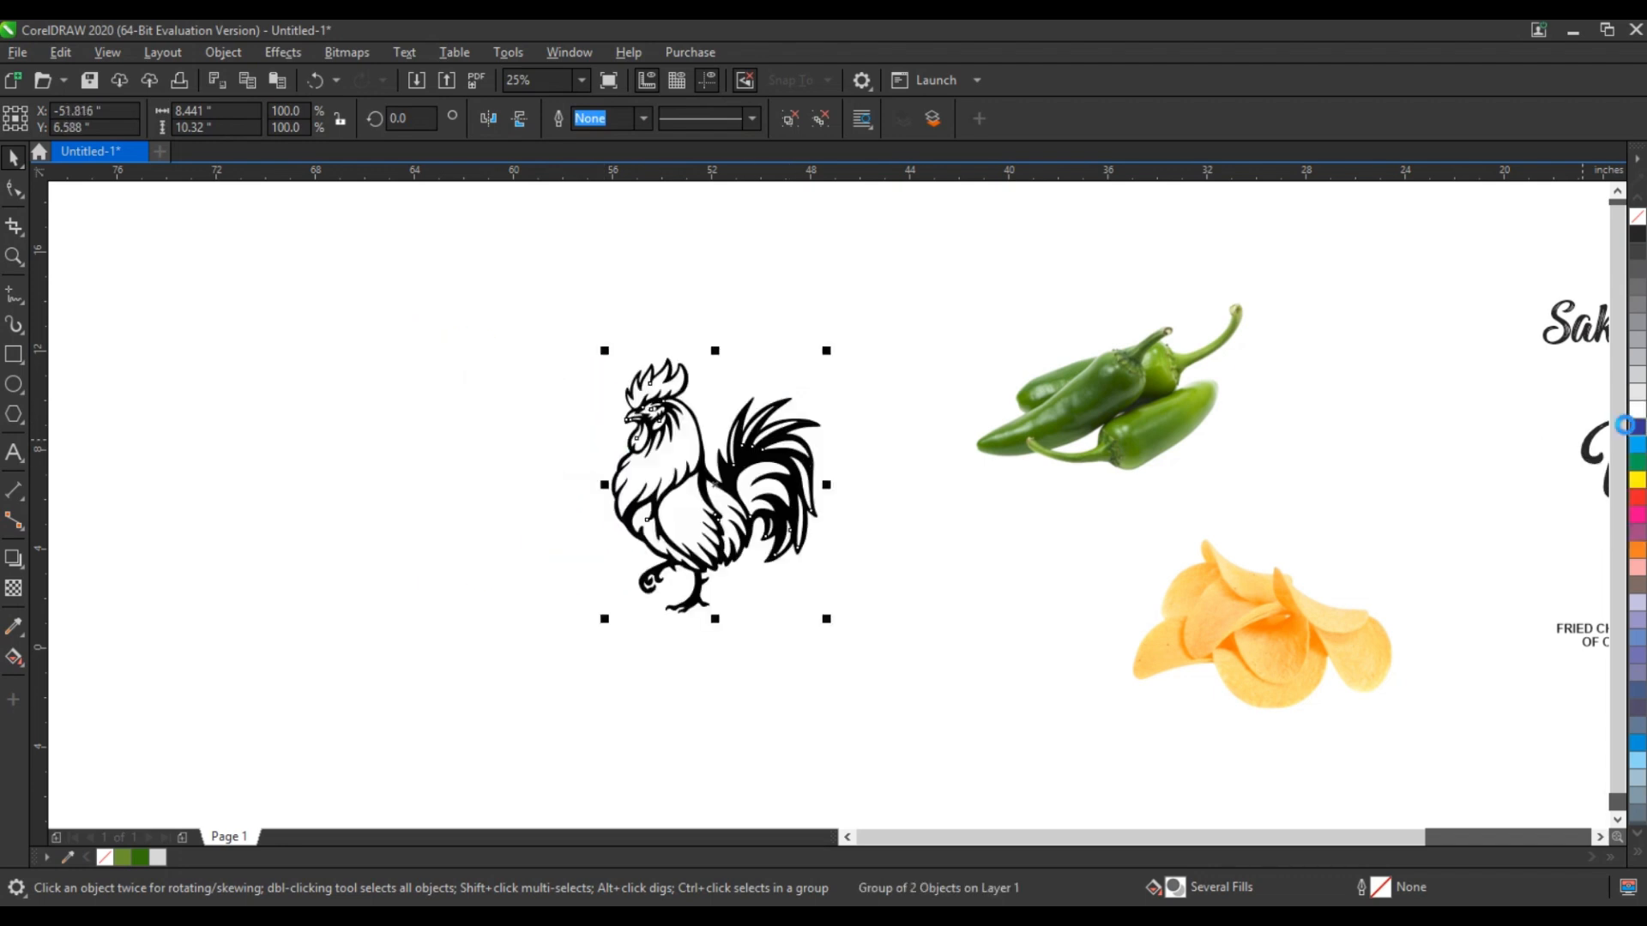
Step: Fill the traced rooster with blue (C100 M100), break it apart and weld all pieces into one solid silhouette
{"action": "left_click", "coordinate": [1638, 427]}
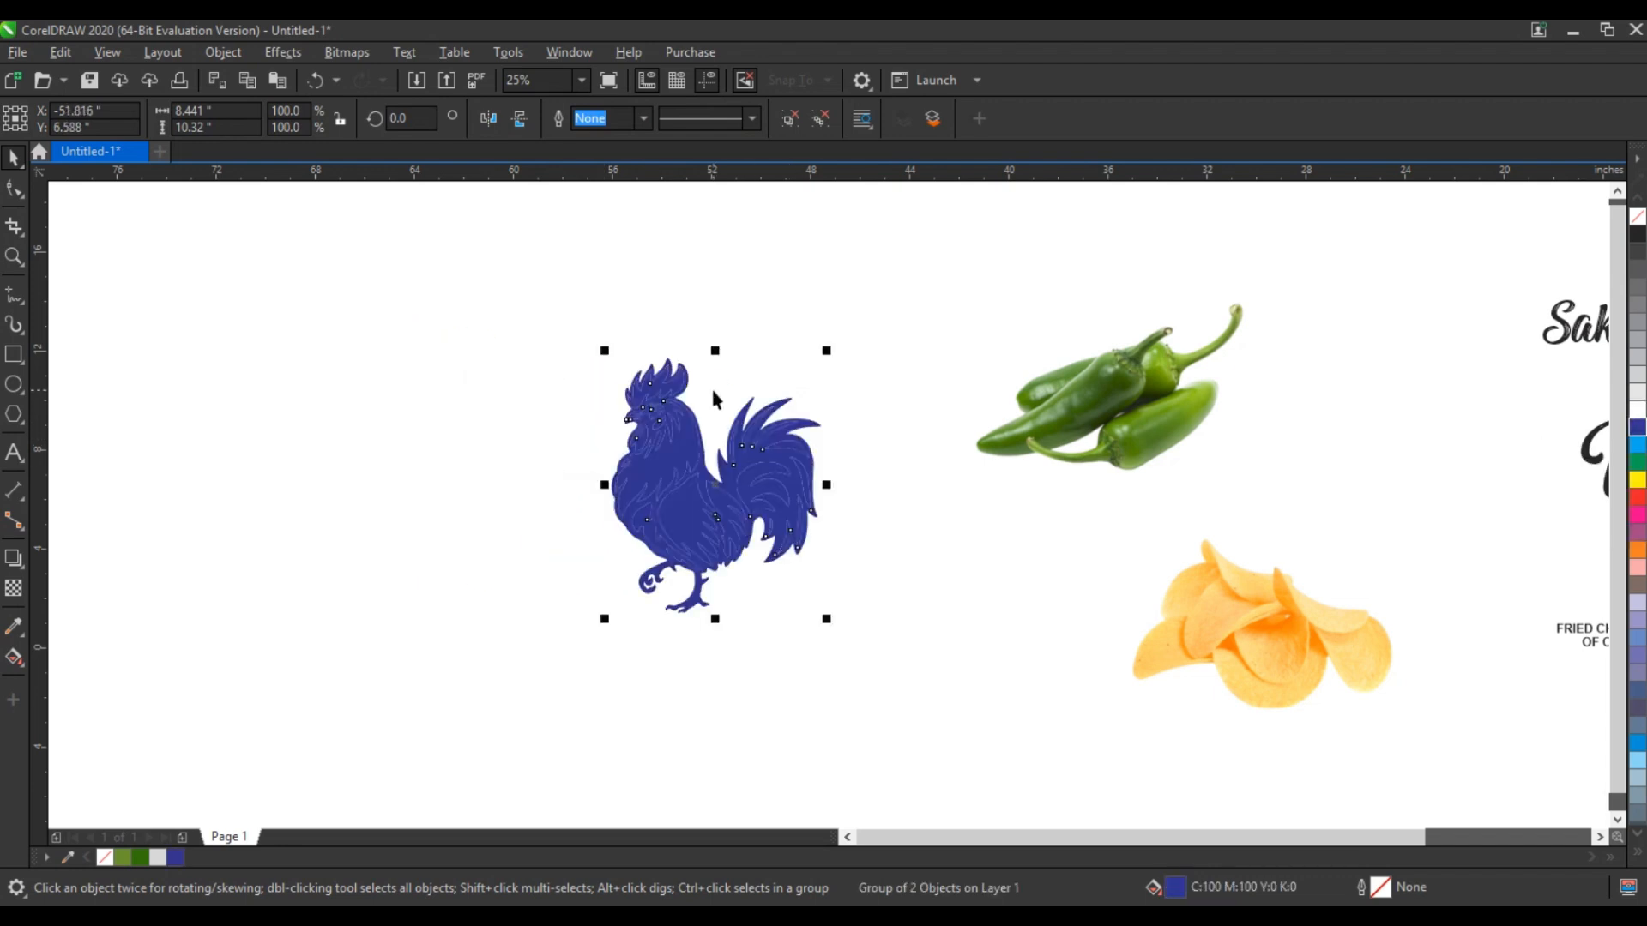
{"action": "left_click", "coordinate": [784, 120]}
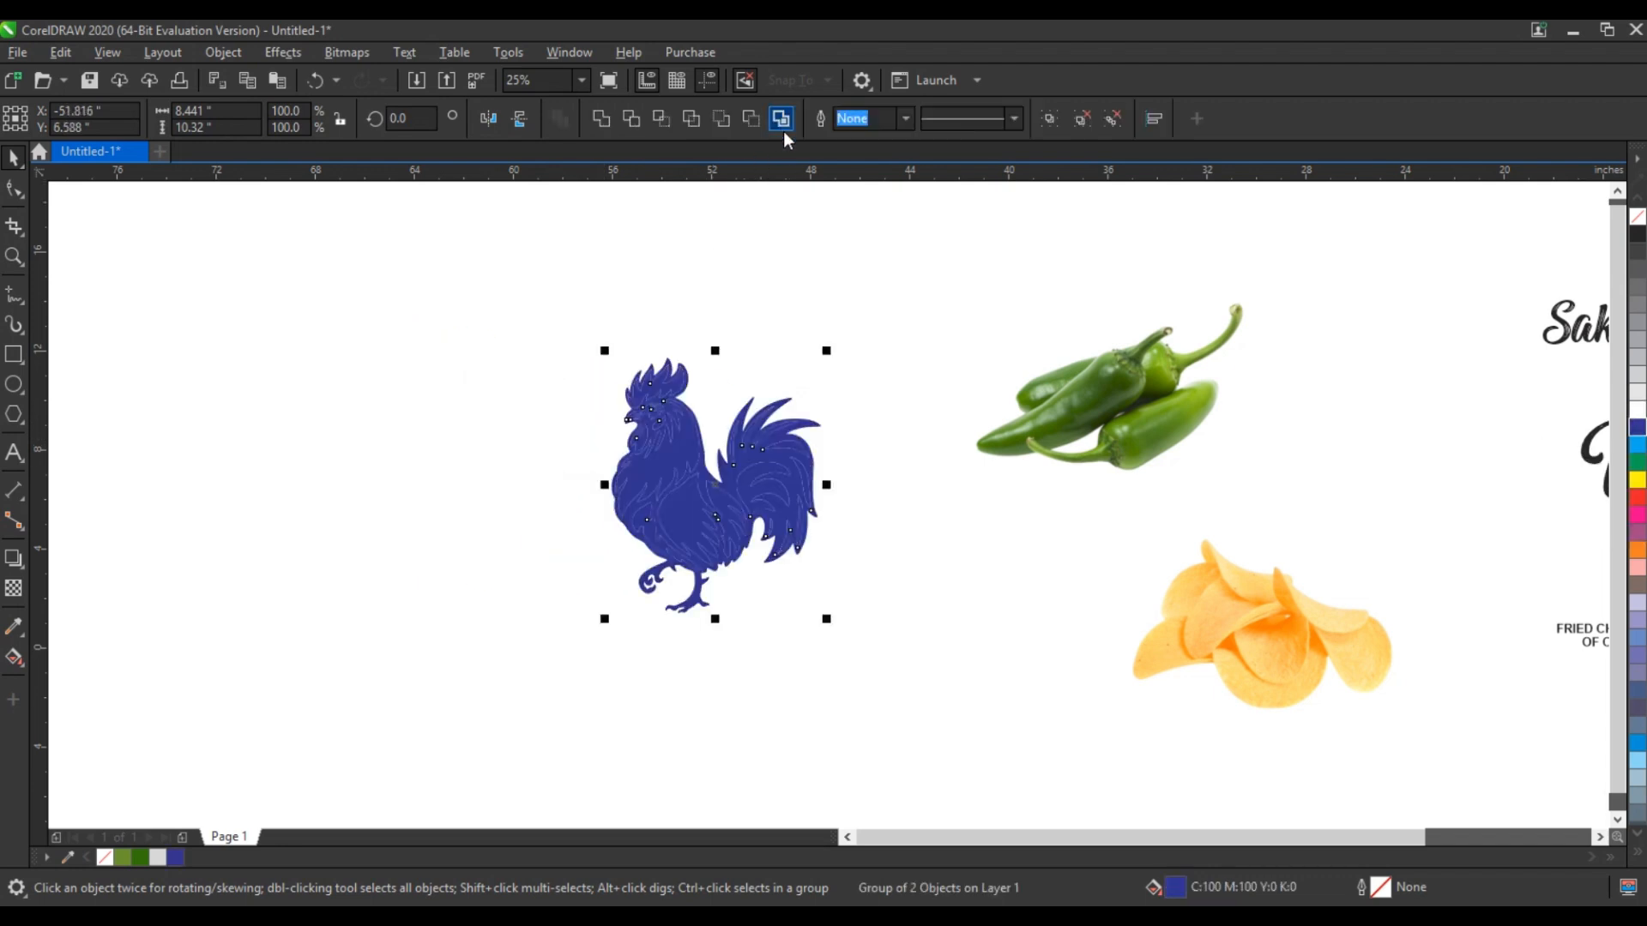
{"action": "left_click", "coordinate": [603, 121]}
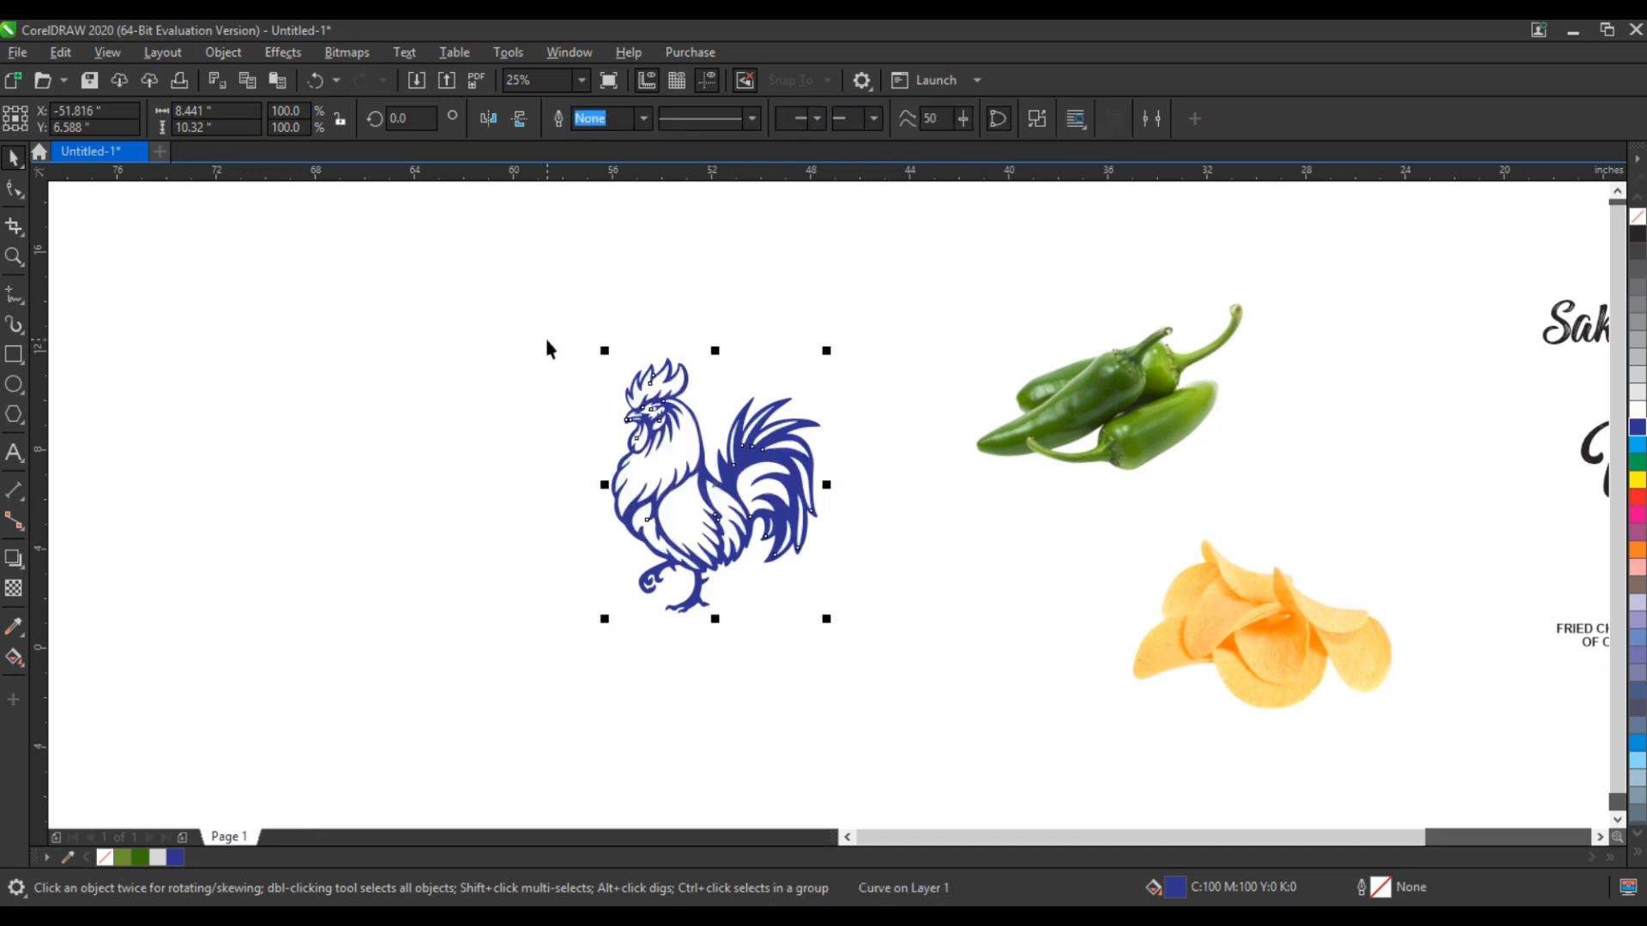
{"action": "left_click", "coordinate": [1046, 121]}
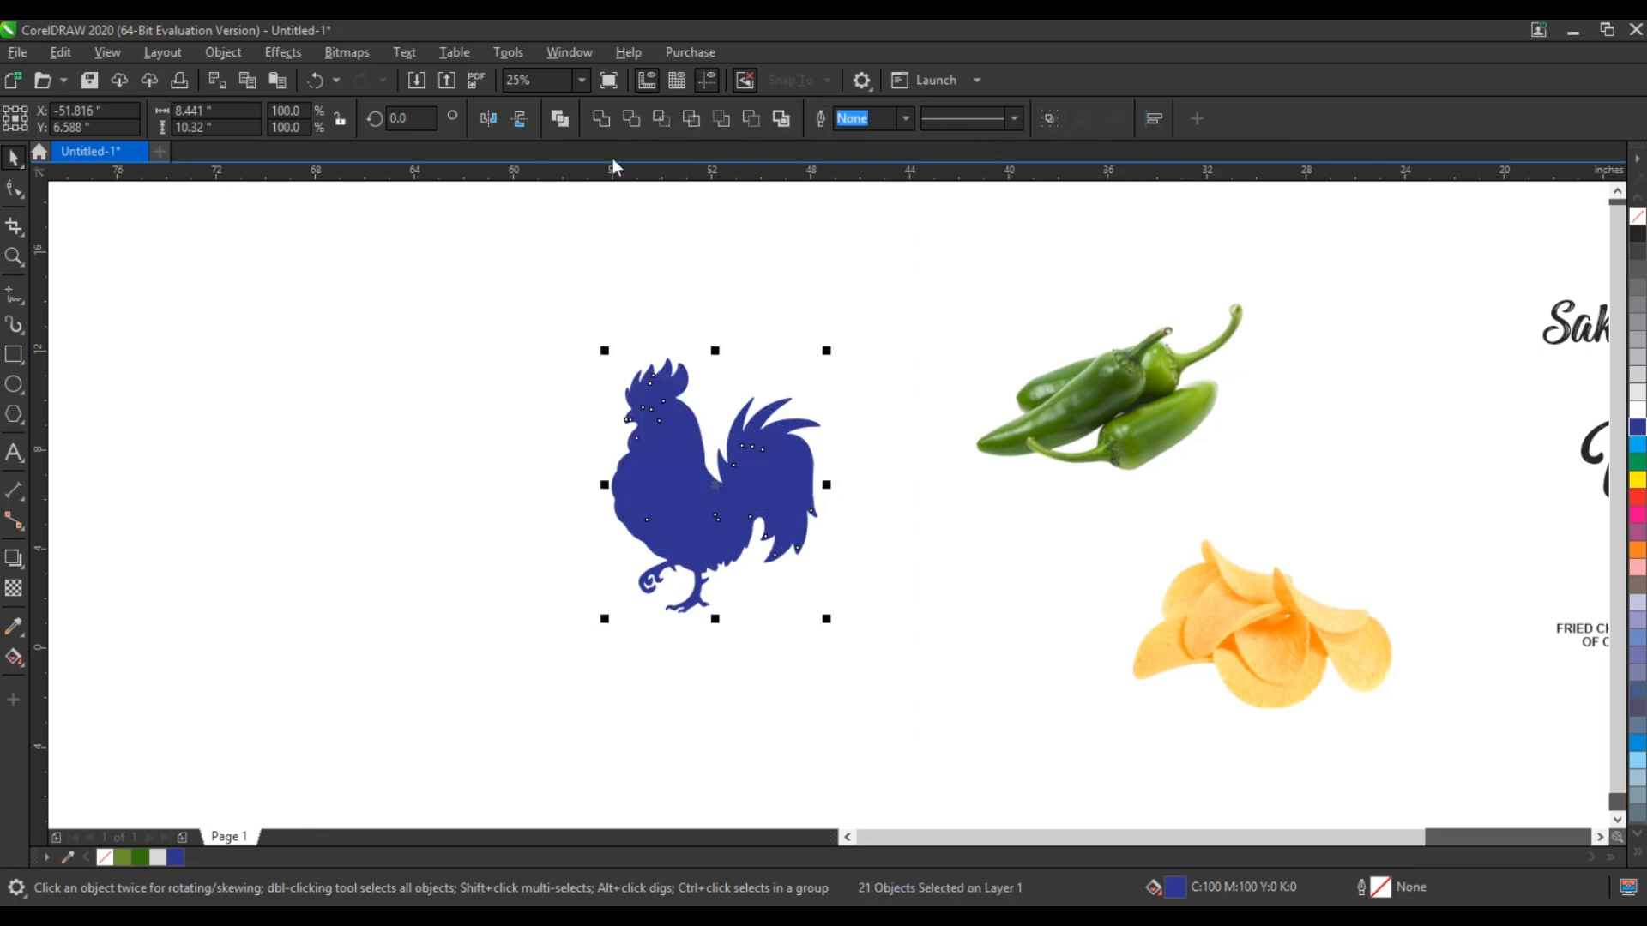
{"action": "left_click", "coordinate": [609, 128]}
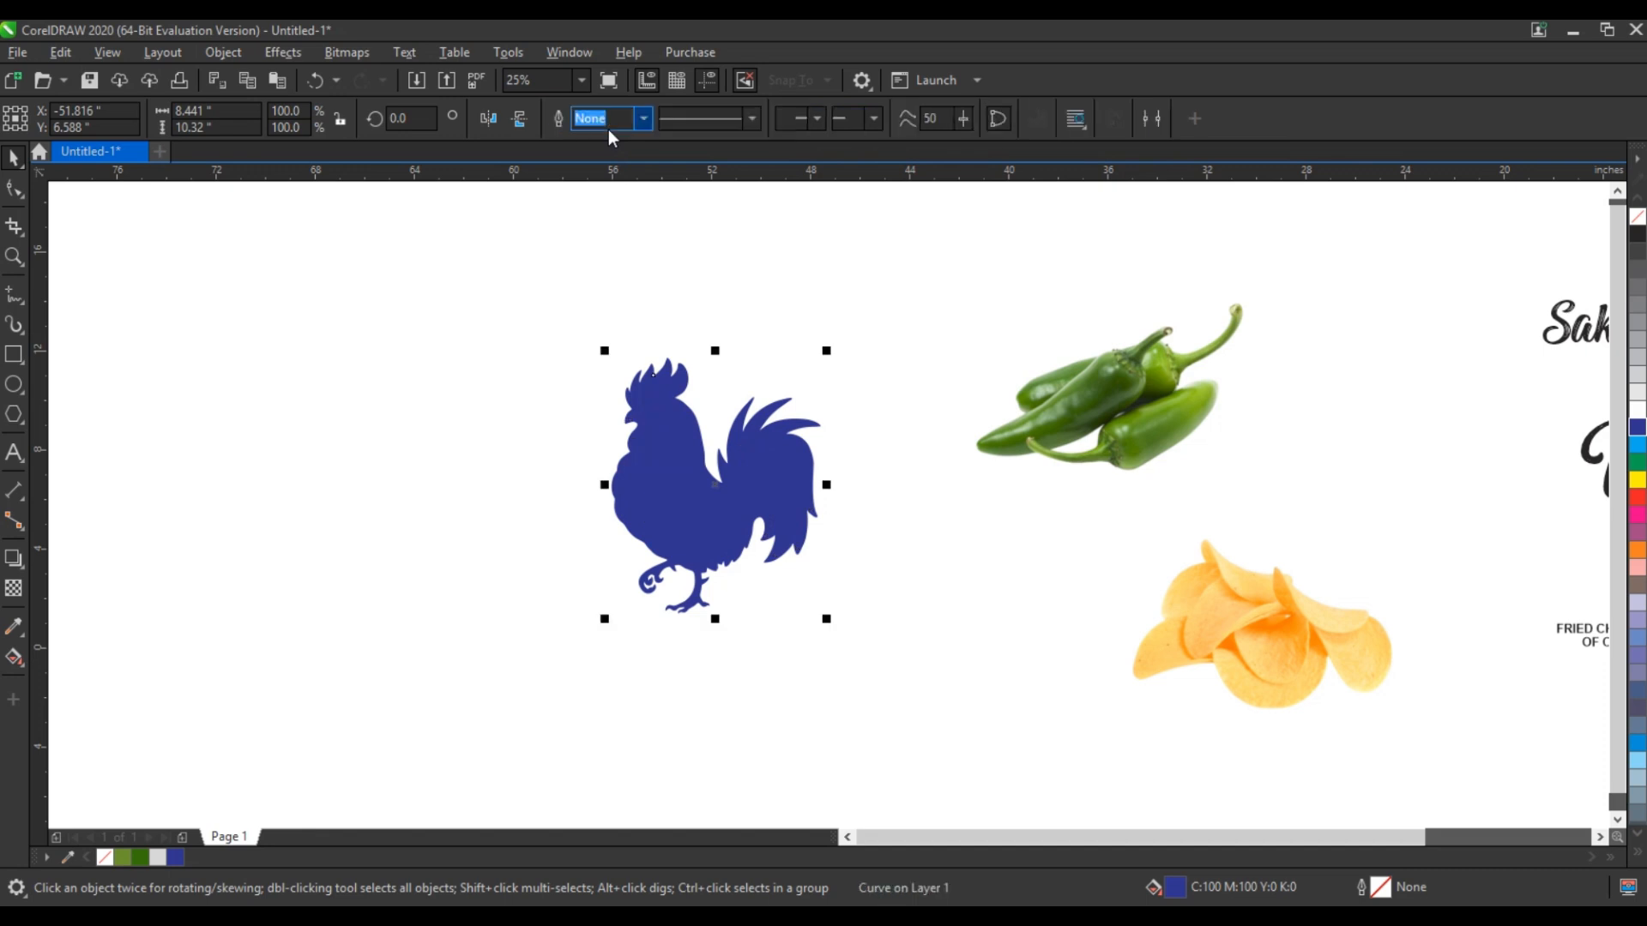
Step: Enlarge the blue rooster silhouette proportionally to about 13.4 by 16.3 inches
{"action": "left_click_drag", "start_coordinate": [599, 624], "coordinate": [421, 762]}
{"action": "left_click_drag", "start_coordinate": [820, 353], "coordinate": [832, 340]}
{"action": "scroll", "coordinate": [833, 471], "scroll_direction": "down", "scroll_amount": 1}
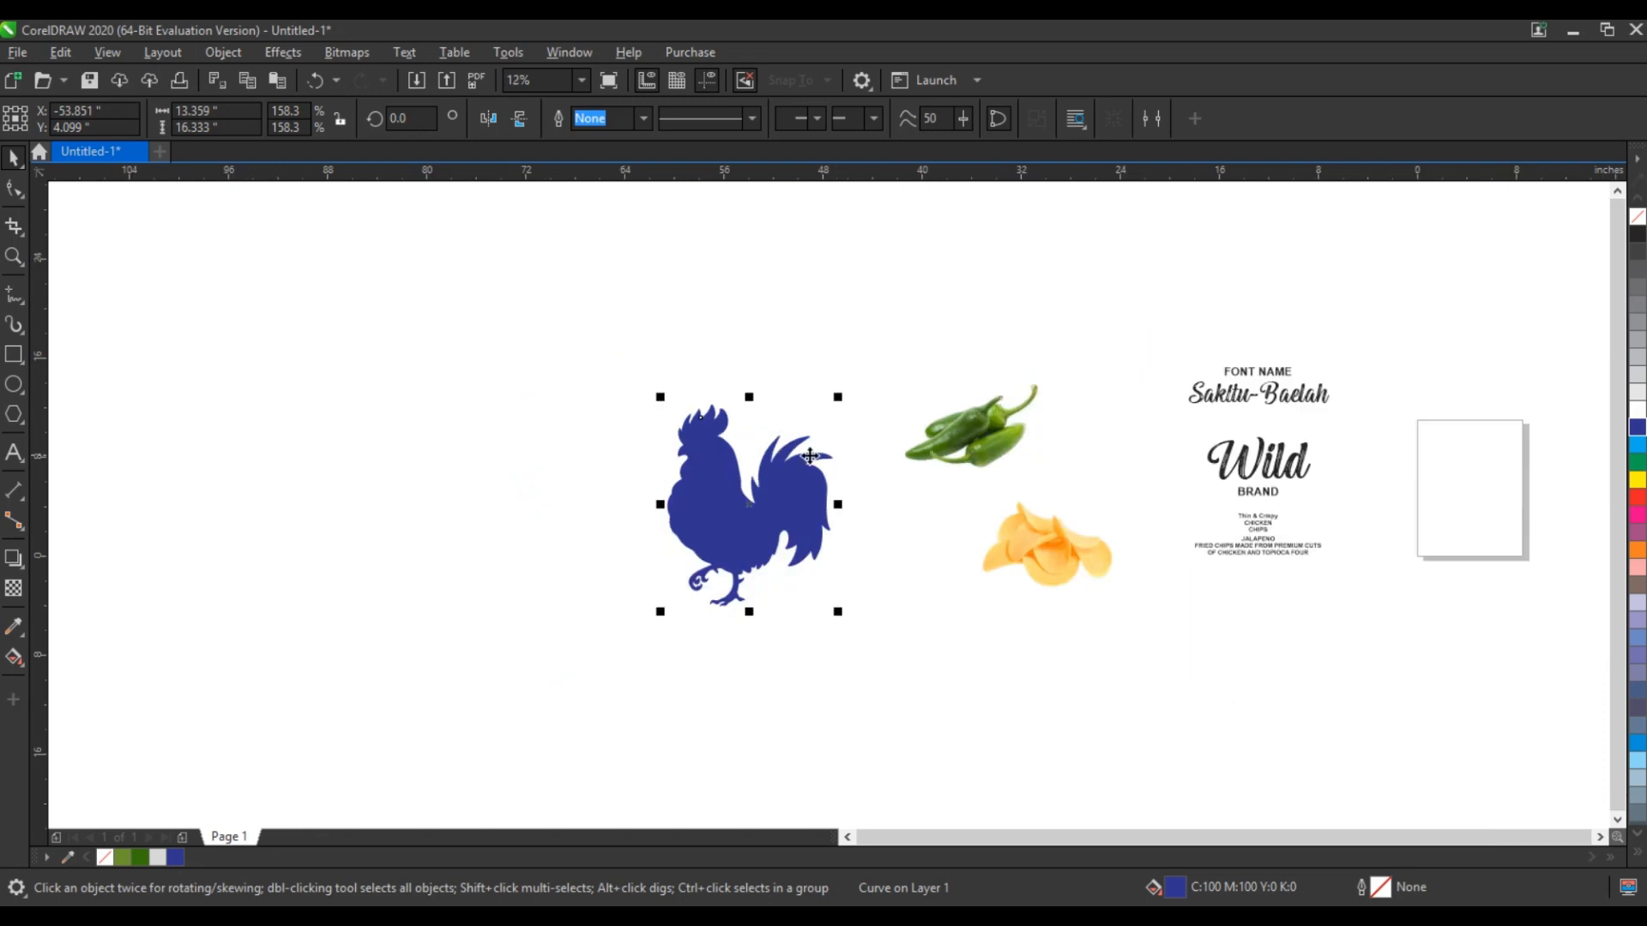
Step: Move the rooster silhouette slightly upward and mirror it horizontally
{"action": "left_click", "coordinate": [433, 396]}
{"action": "left_click", "coordinate": [12, 255]}
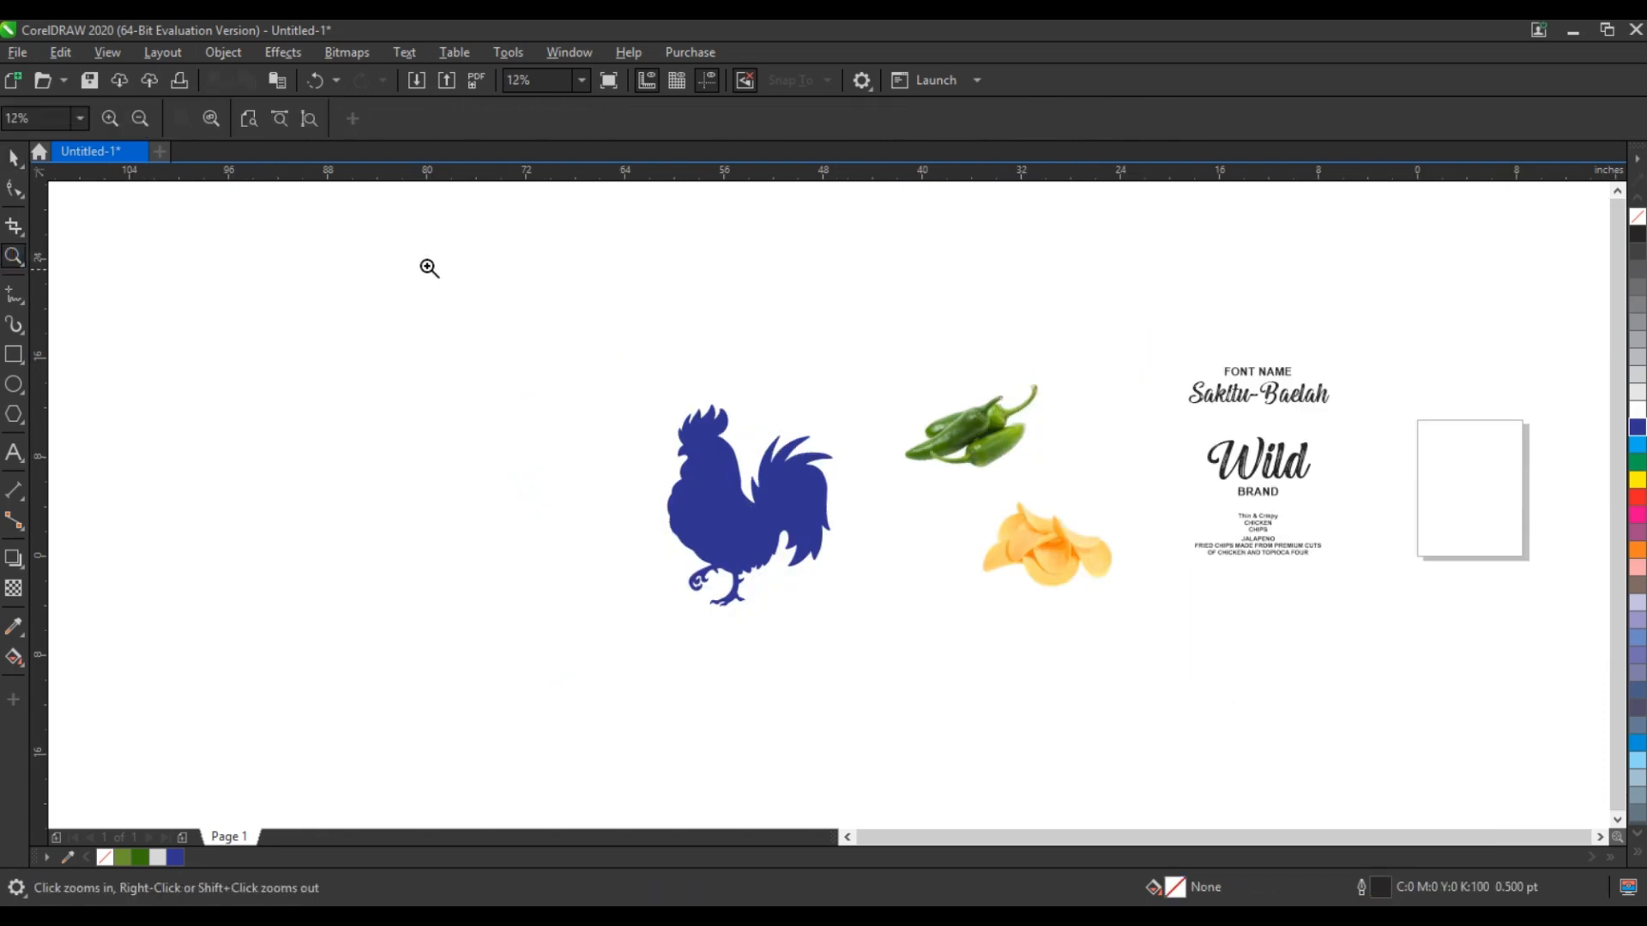
{"action": "left_click_drag", "start_coordinate": [425, 264], "coordinate": [1192, 637]}
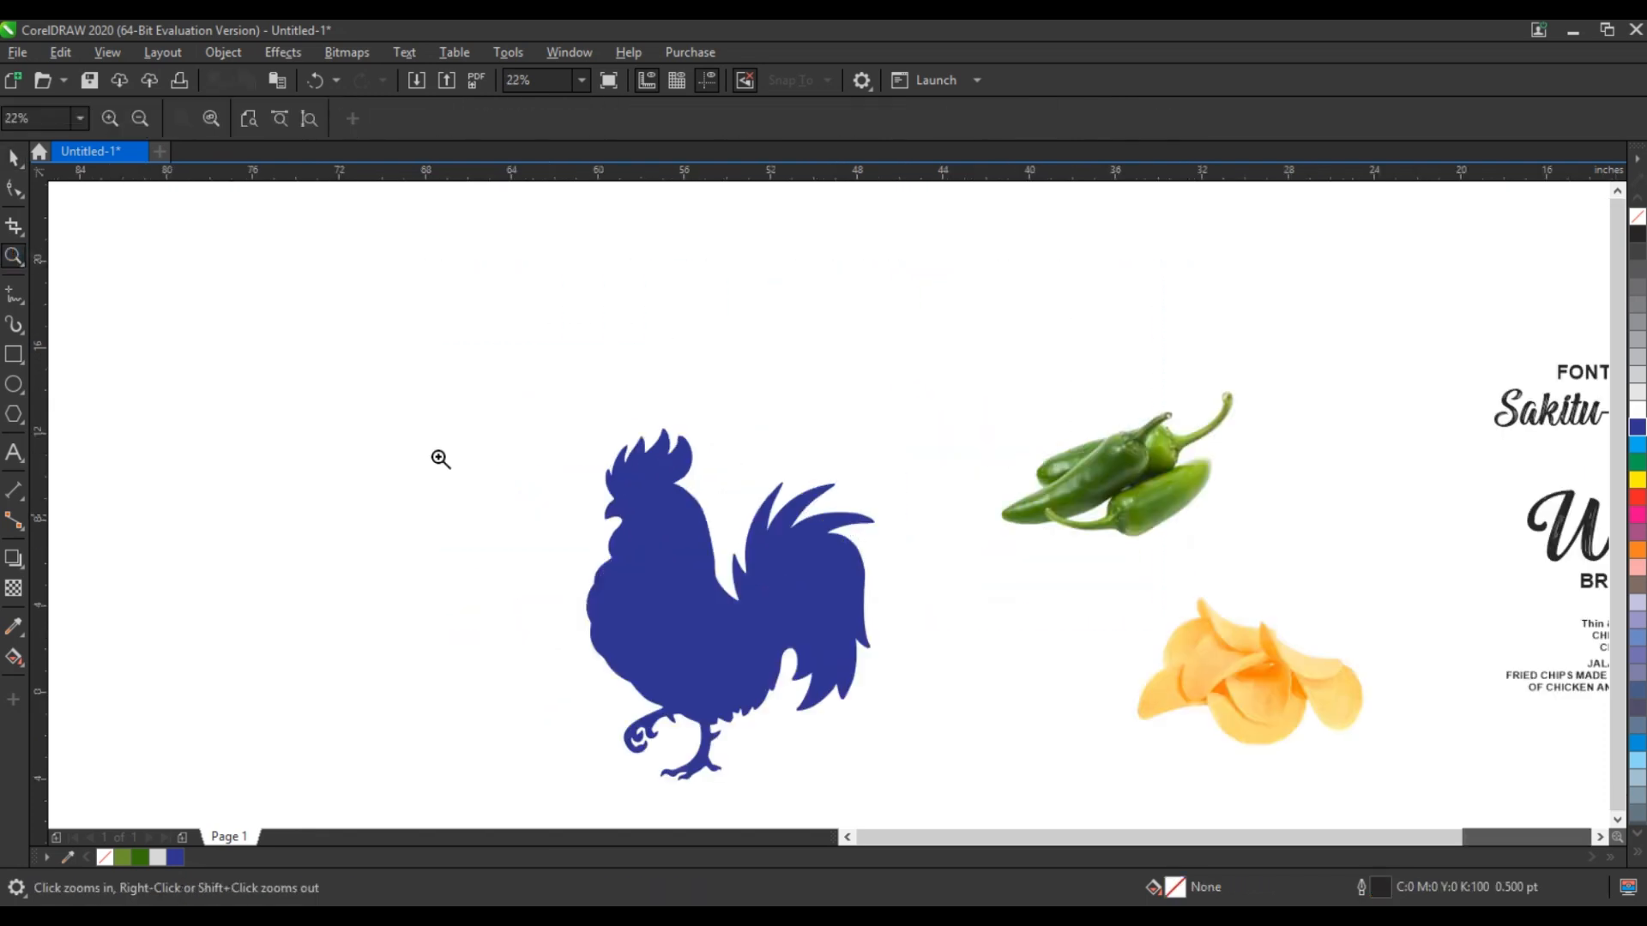
{"action": "left_click", "coordinate": [14, 157]}
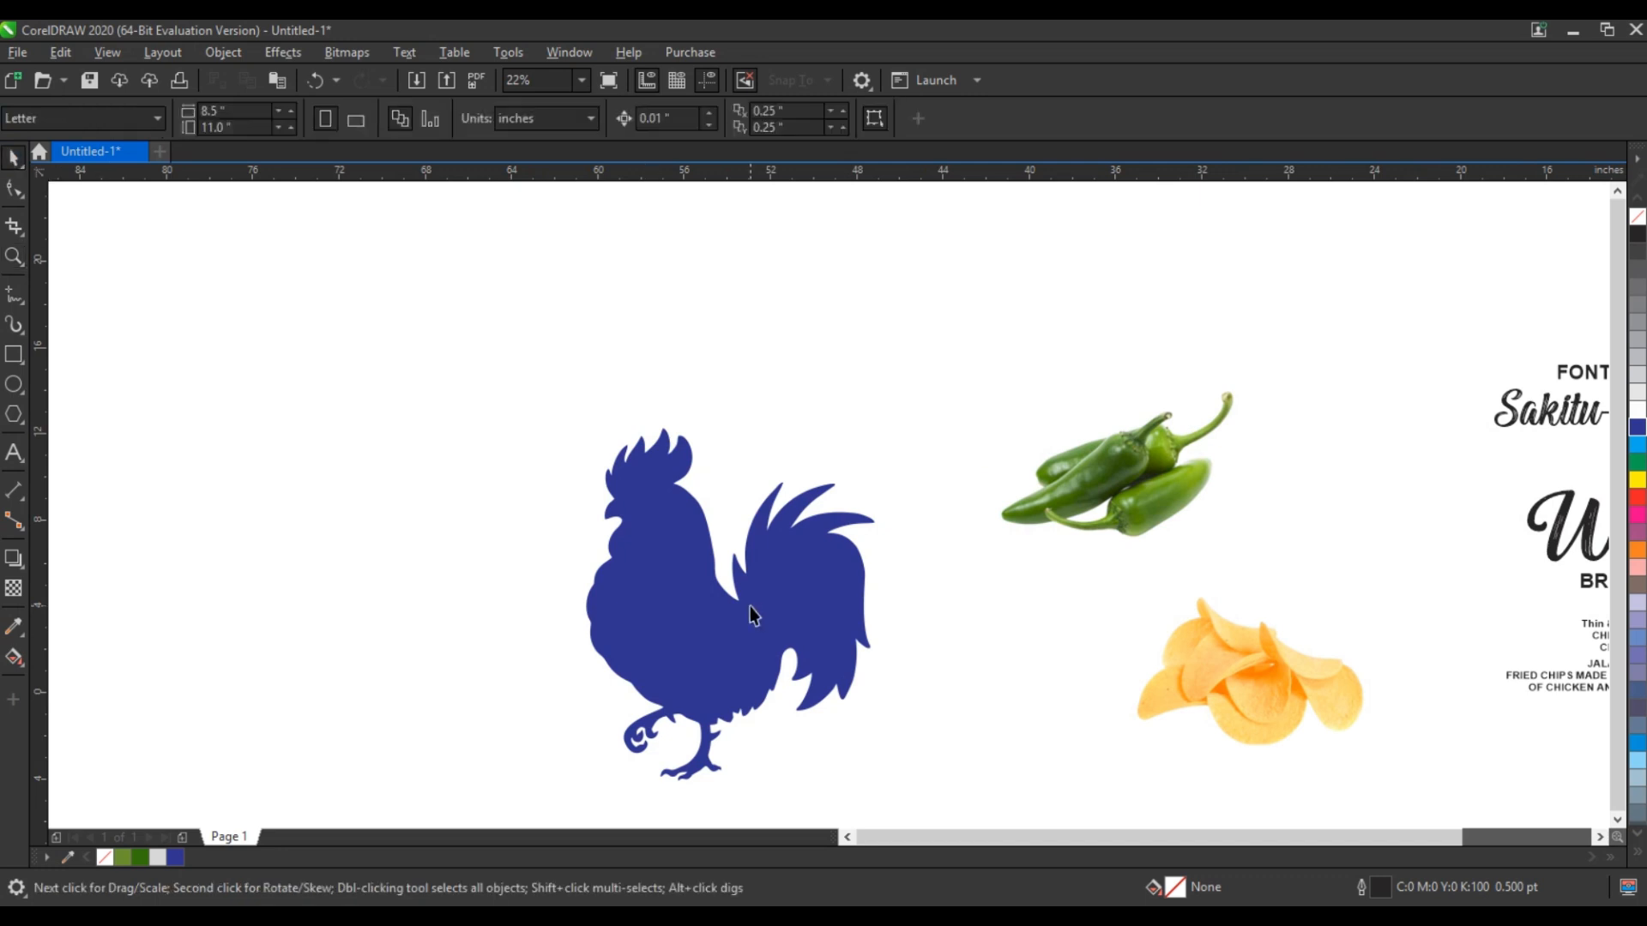
{"action": "left_click_drag", "start_coordinate": [750, 605], "coordinate": [724, 532]}
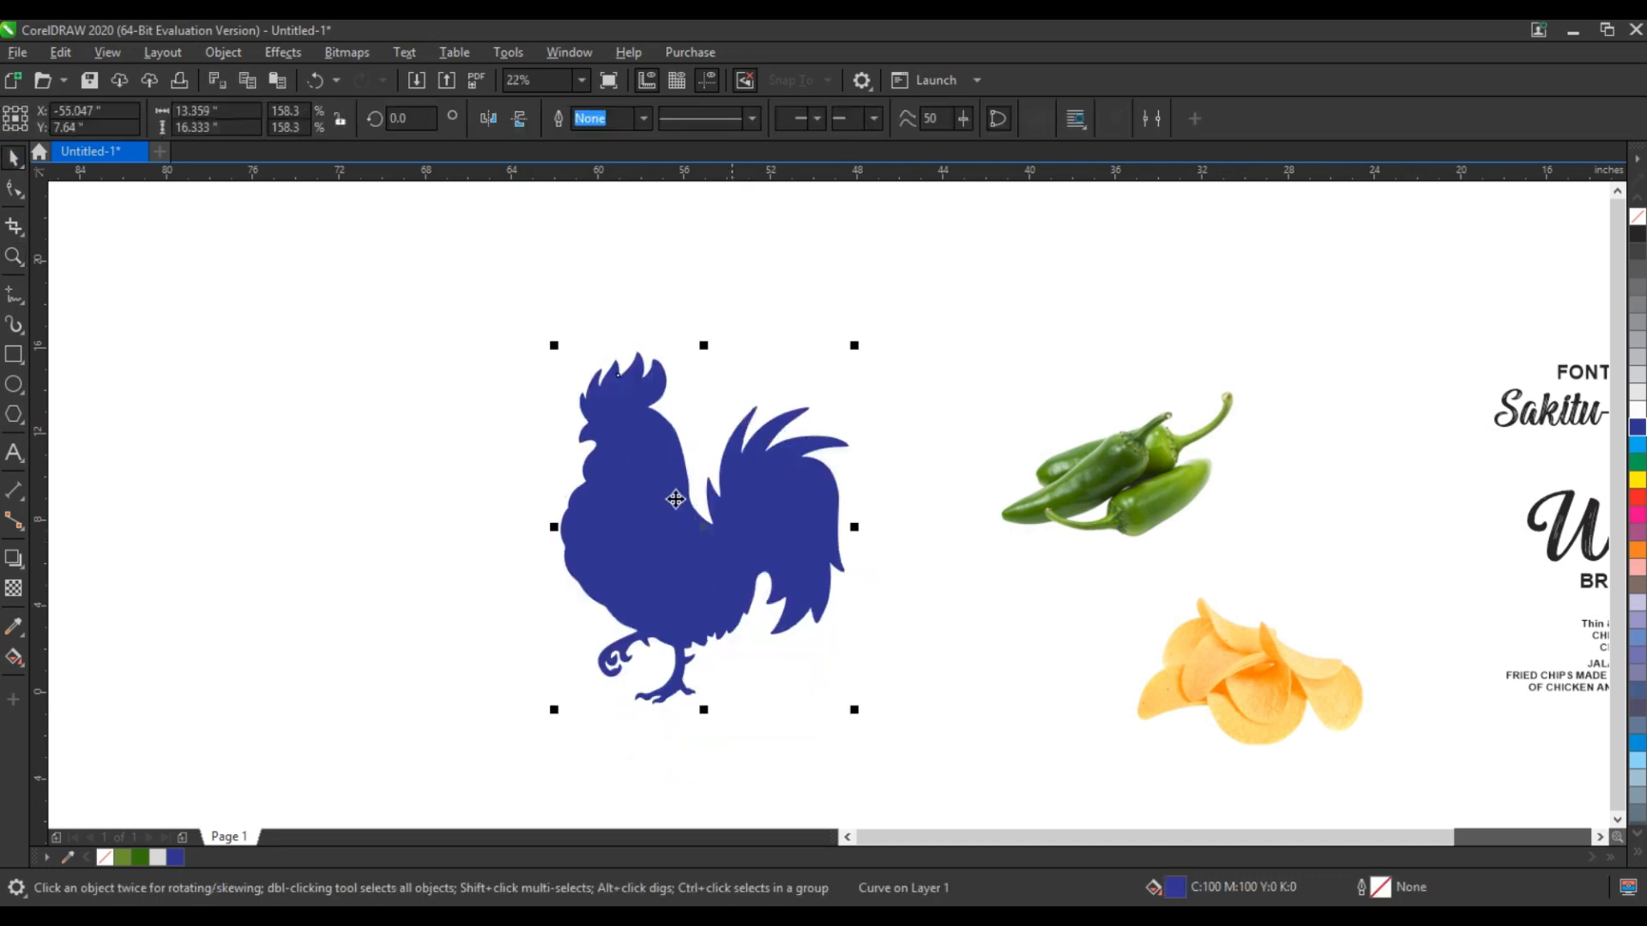
{"action": "left_click", "coordinate": [489, 118]}
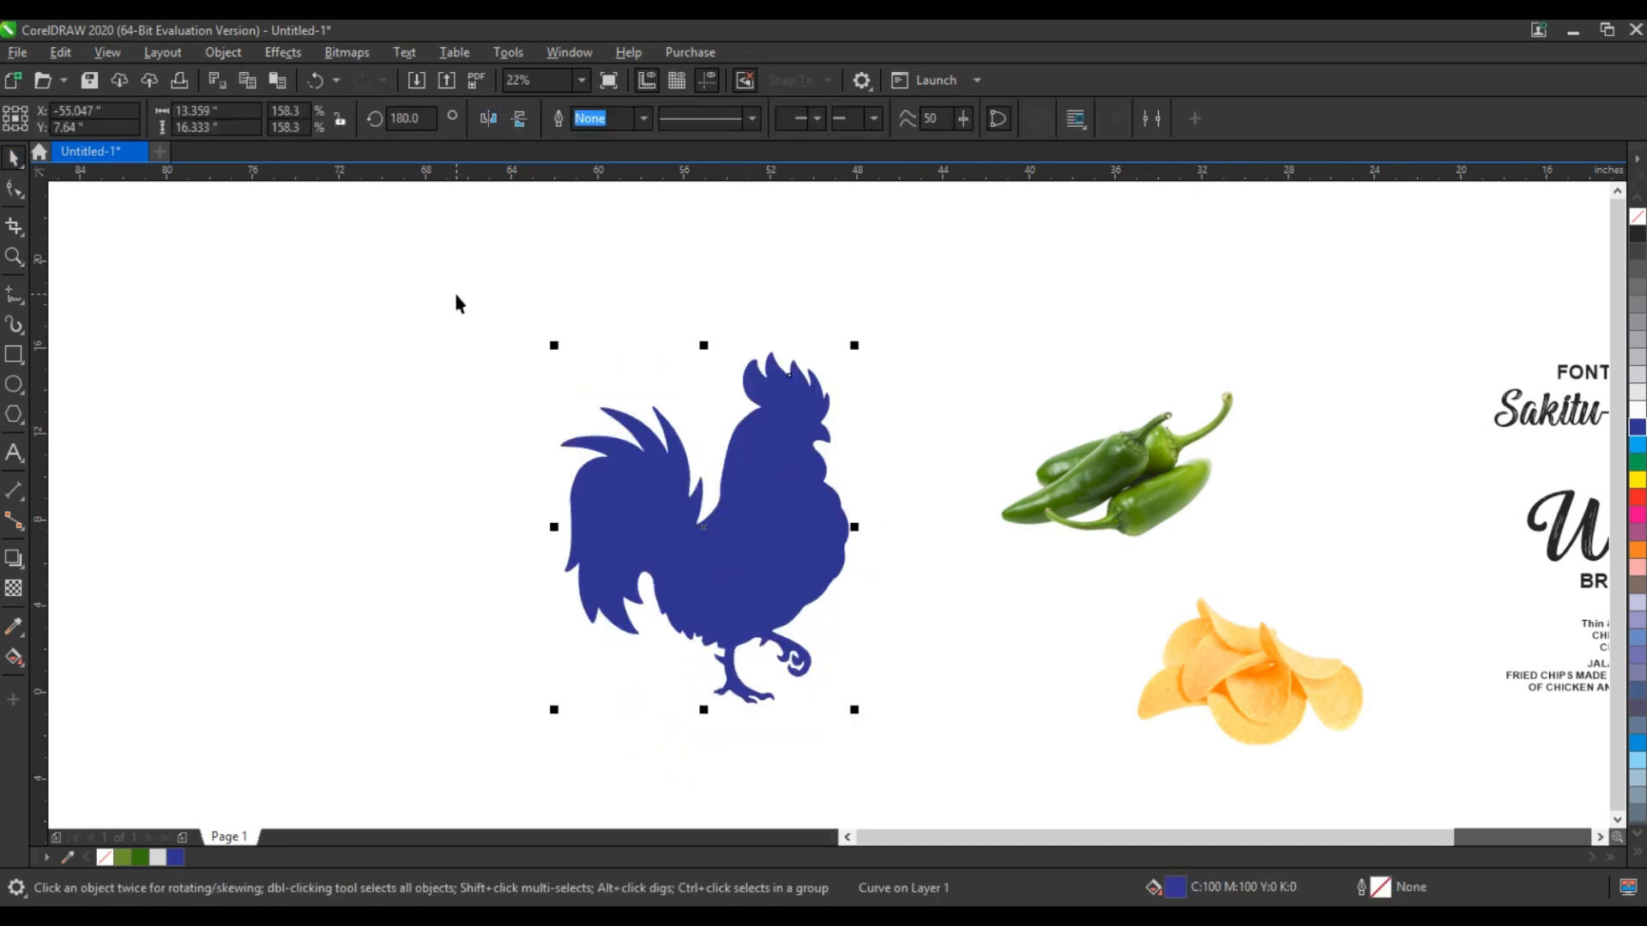
Step: Draw a portrait rectangle about 17.7 by 27 inches around the rooster and fill it with dark green (#317504)
{"action": "left_click", "coordinate": [7, 360]}
{"action": "mouse_move", "coordinate": [492, 208]}
{"action": "left_mouse_down"}
{"action": "mouse_move", "coordinate": [759, 645]}
{"action": "mouse_move", "coordinate": [874, 789]}
{"action": "left_mouse_up"}
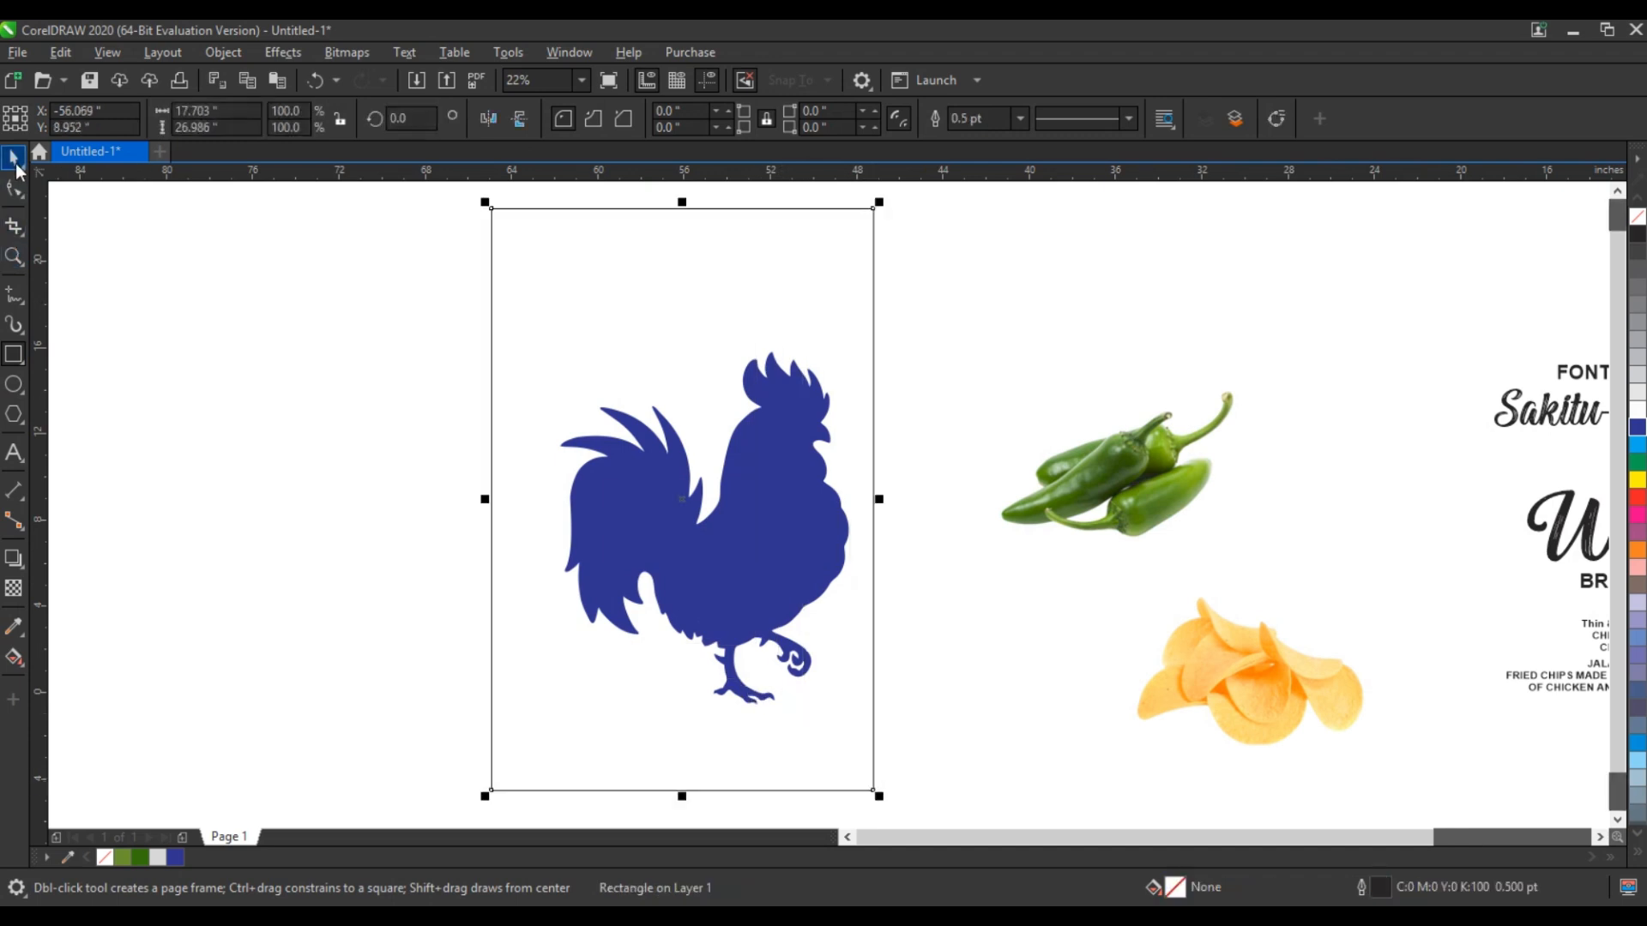
{"action": "left_click", "coordinate": [15, 162]}
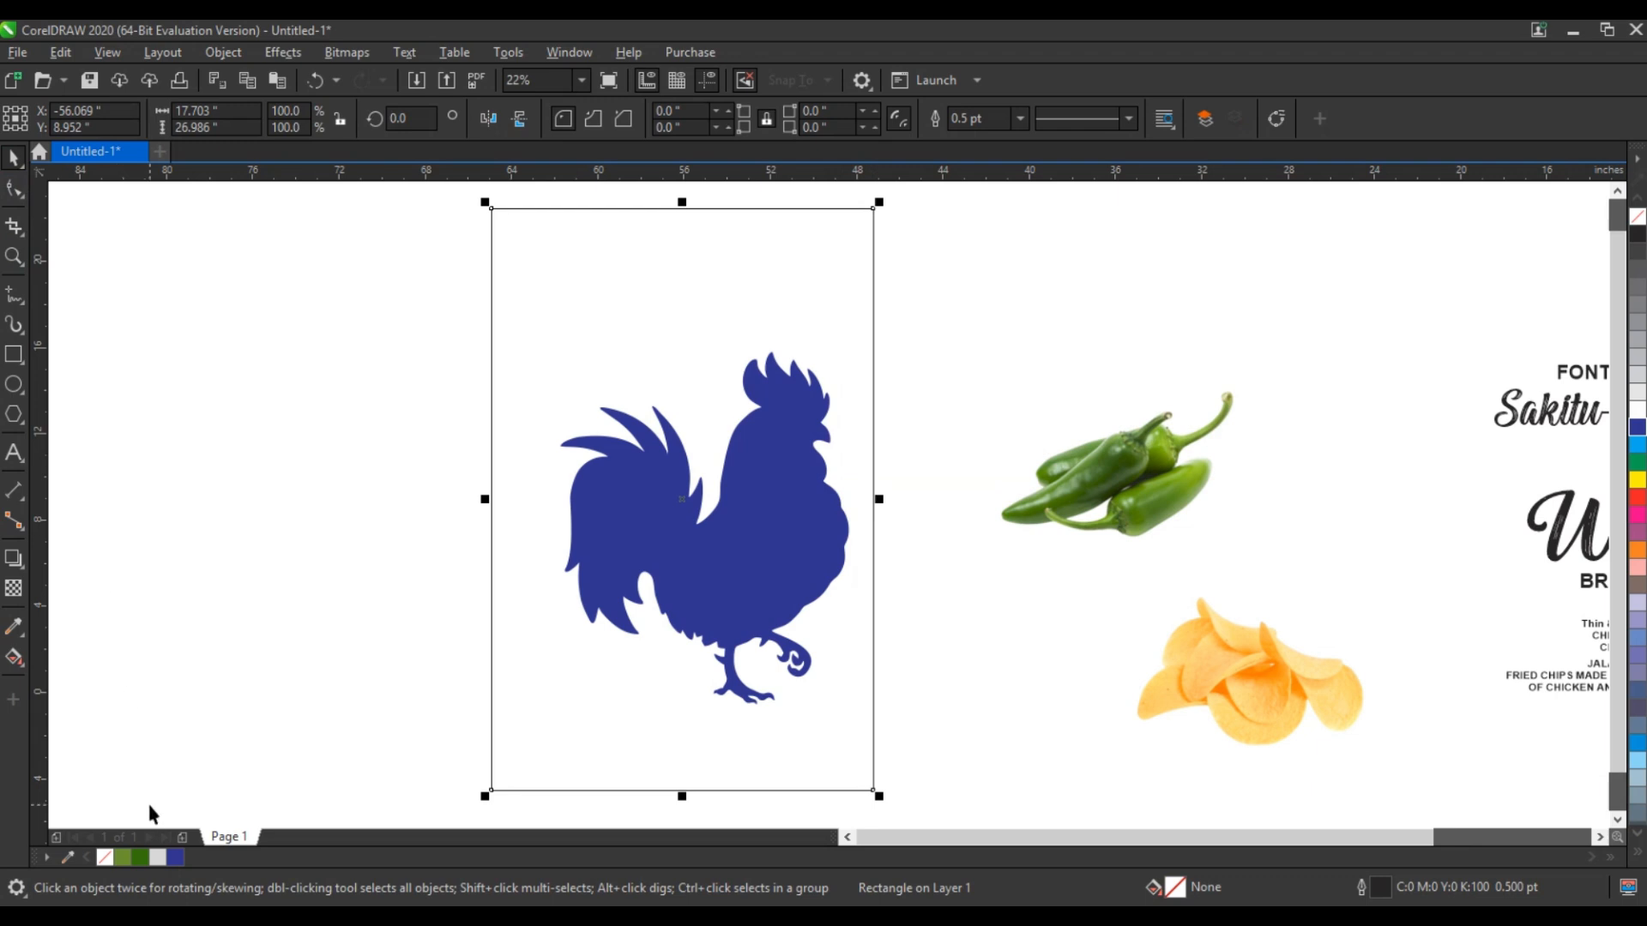
{"action": "left_click", "coordinate": [140, 856]}
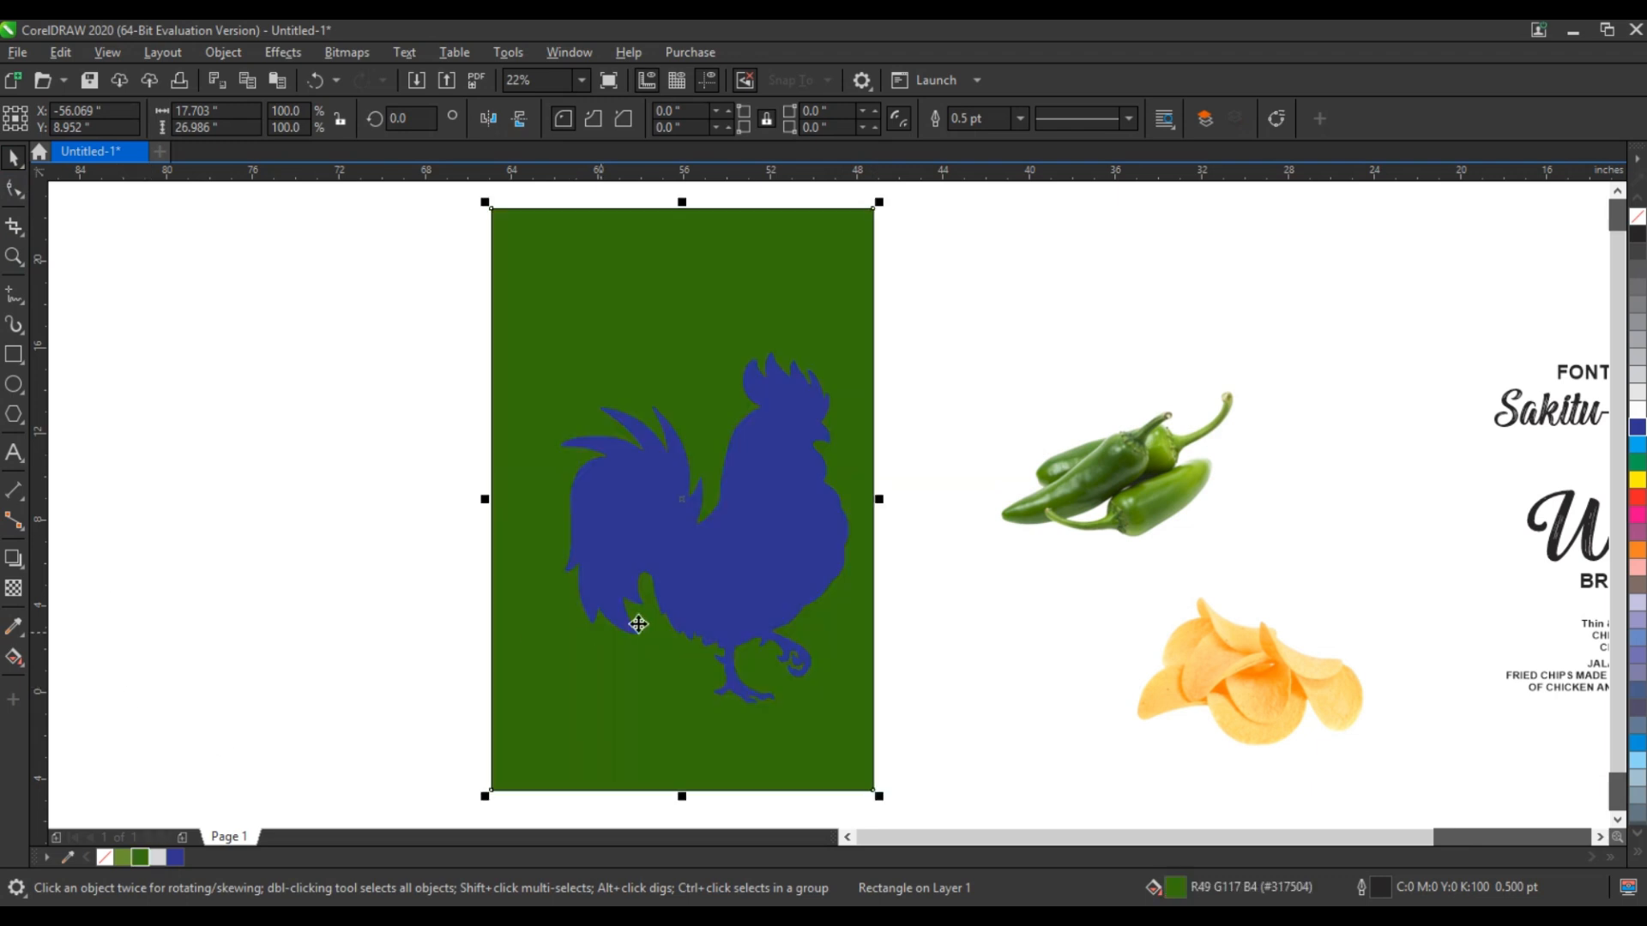
Step: Fill the rooster silhouette with white and move it to the middle of the green rectangle
{"action": "left_click", "coordinate": [717, 602]}
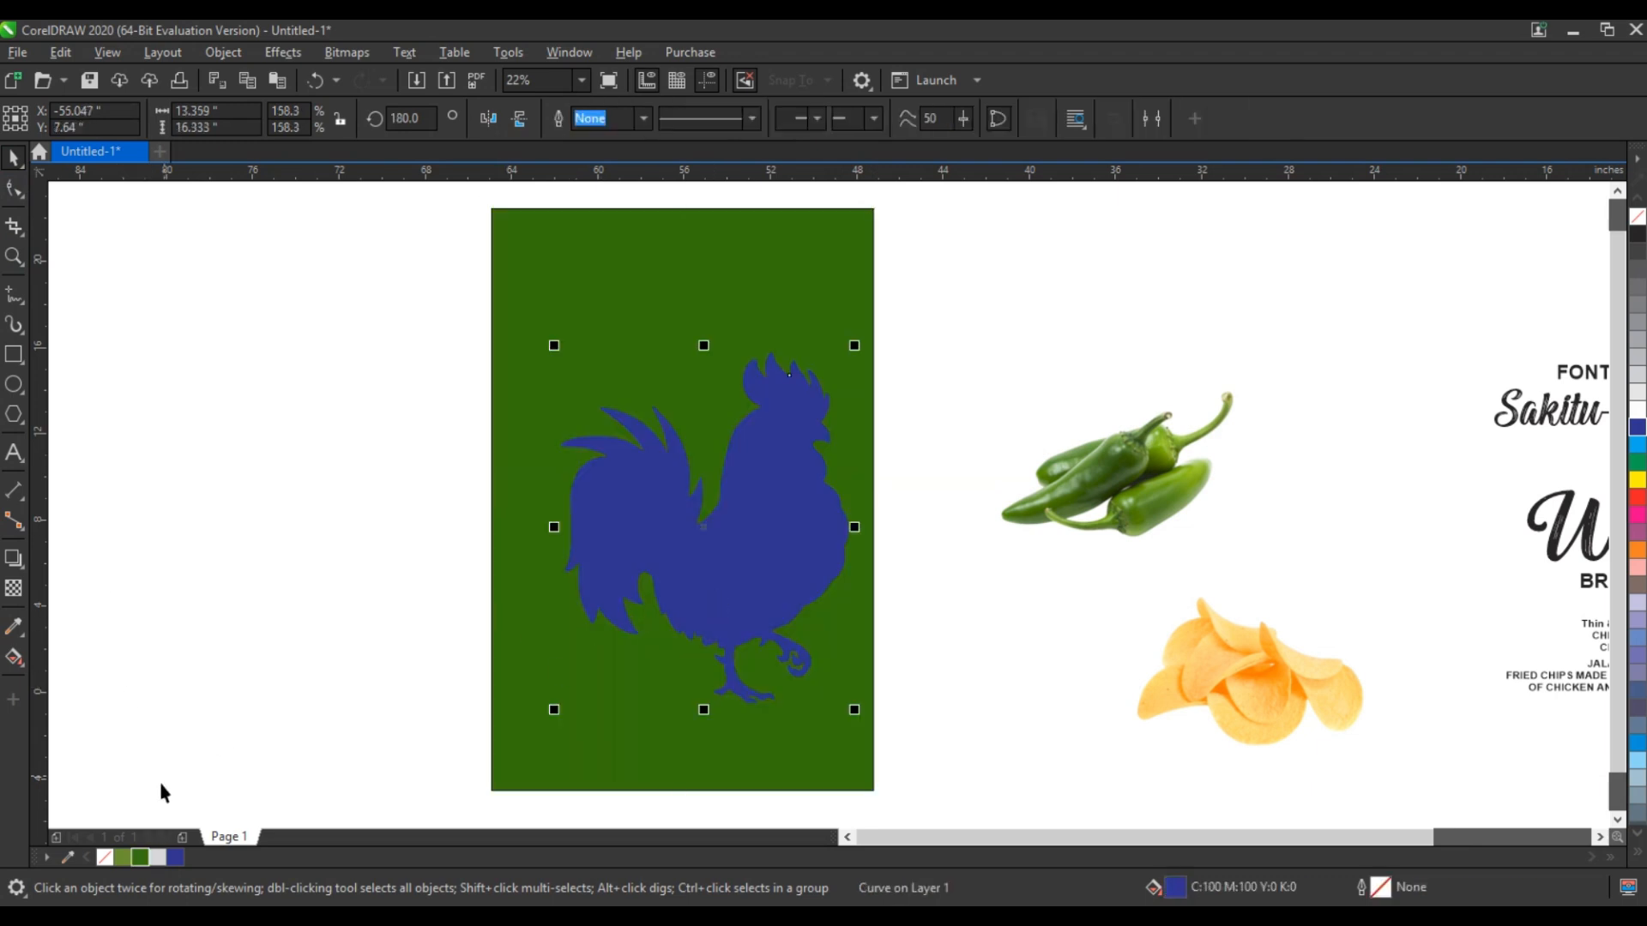
{"action": "left_click", "coordinate": [1638, 412]}
{"action": "left_click_drag", "start_coordinate": [736, 525], "coordinate": [710, 493]}
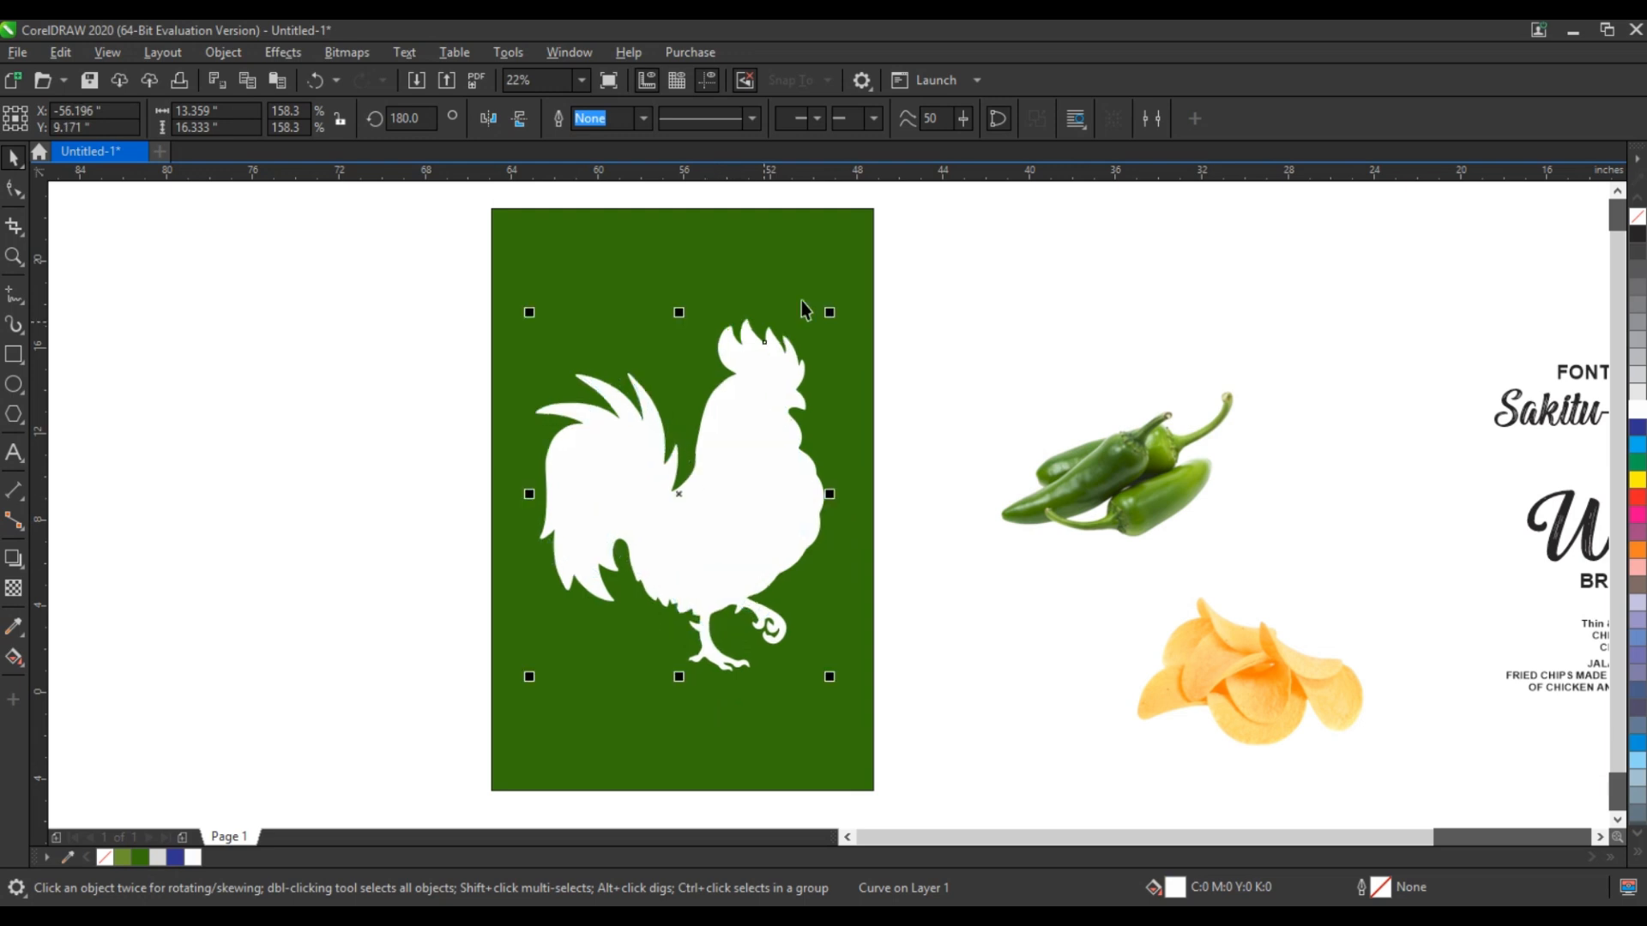
Step: Enlarge the white rooster to about 17 by 20.8 inches, almost filling the green rectangle's width, and nudge it slightly upward
{"action": "left_click_drag", "start_coordinate": [830, 312], "coordinate": [882, 266]}
{"action": "left_click", "coordinate": [883, 420]}
{"action": "left_click", "coordinate": [794, 486]}
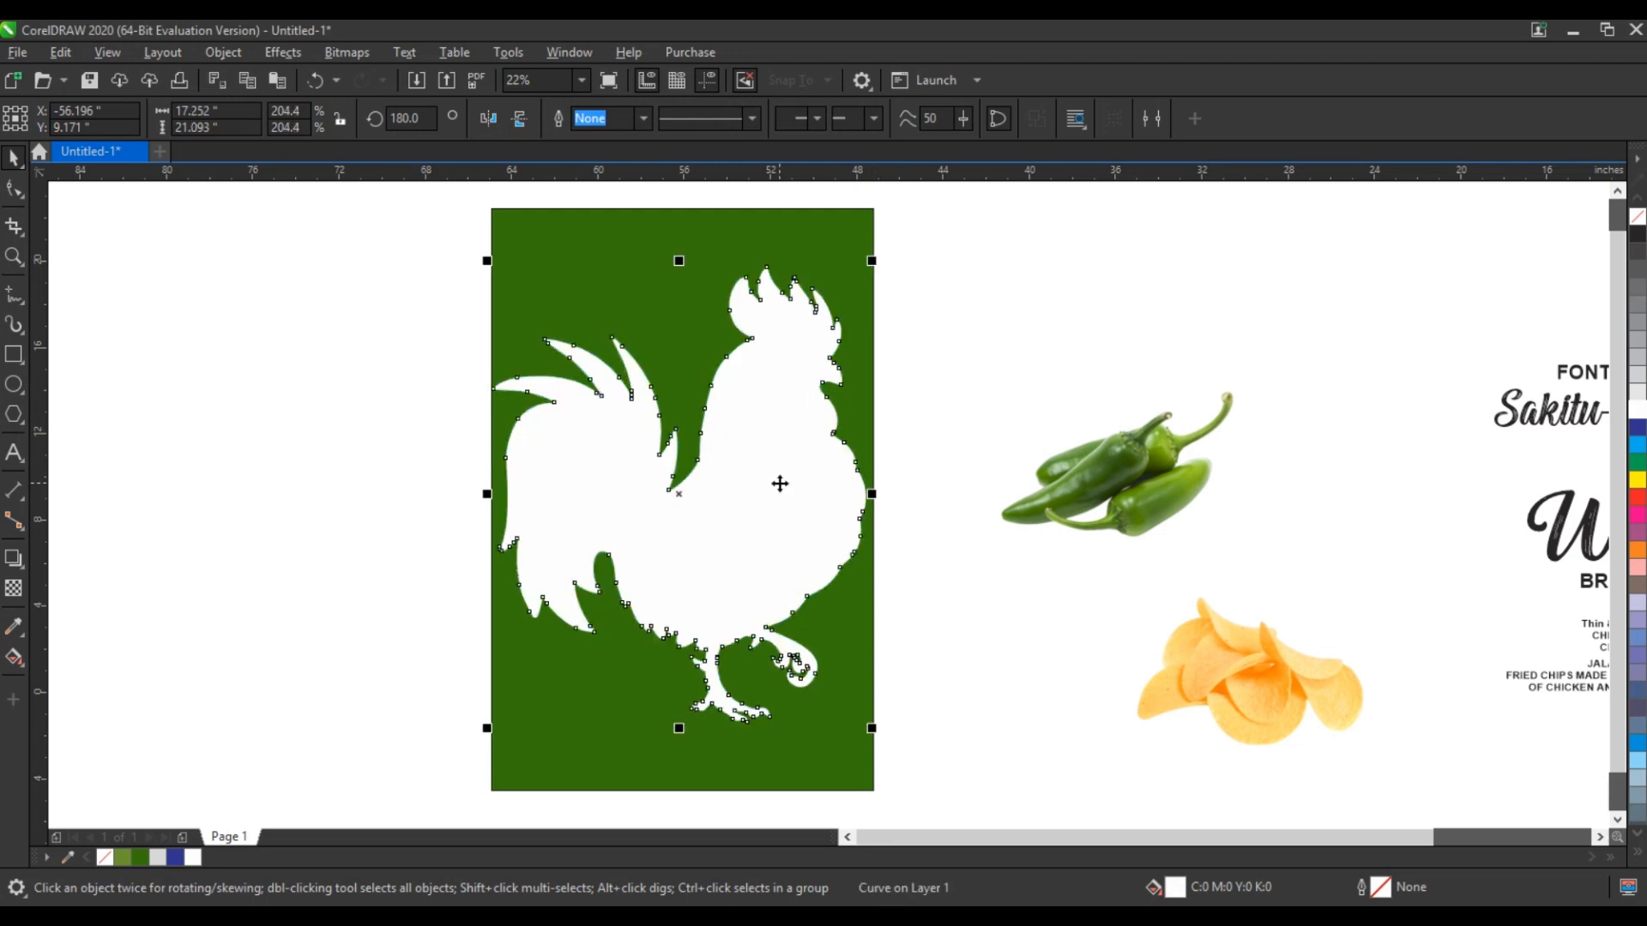
{"action": "left_click_drag", "start_coordinate": [780, 479], "coordinate": [780, 475]}
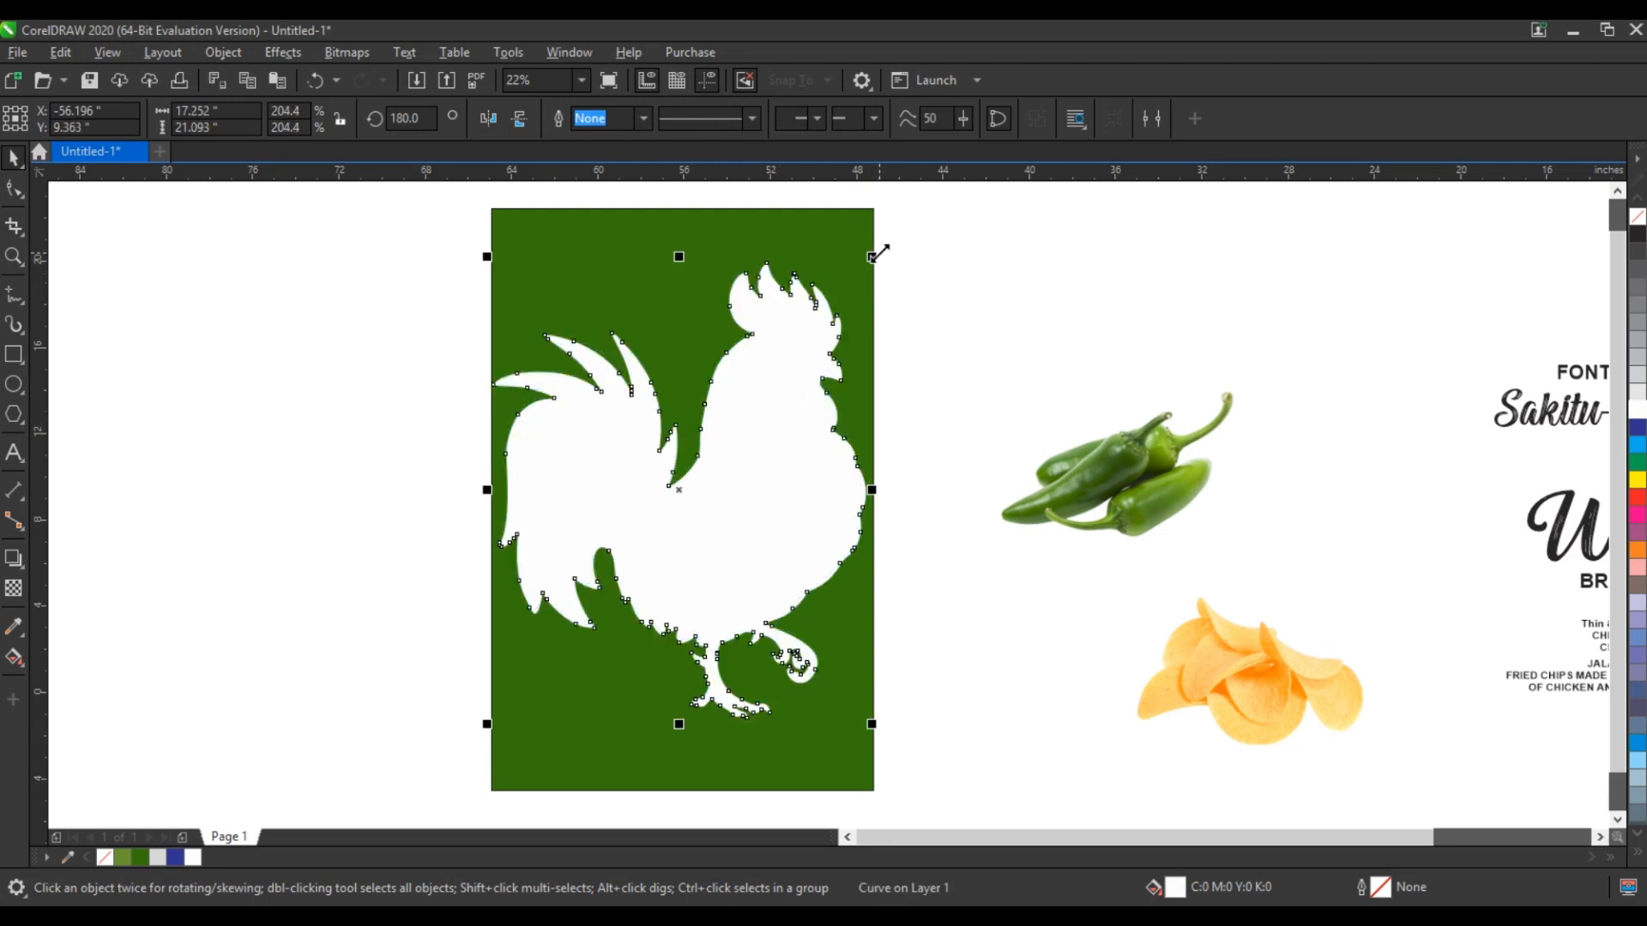
{"action": "left_click_drag", "start_coordinate": [879, 252], "coordinate": [870, 260]}
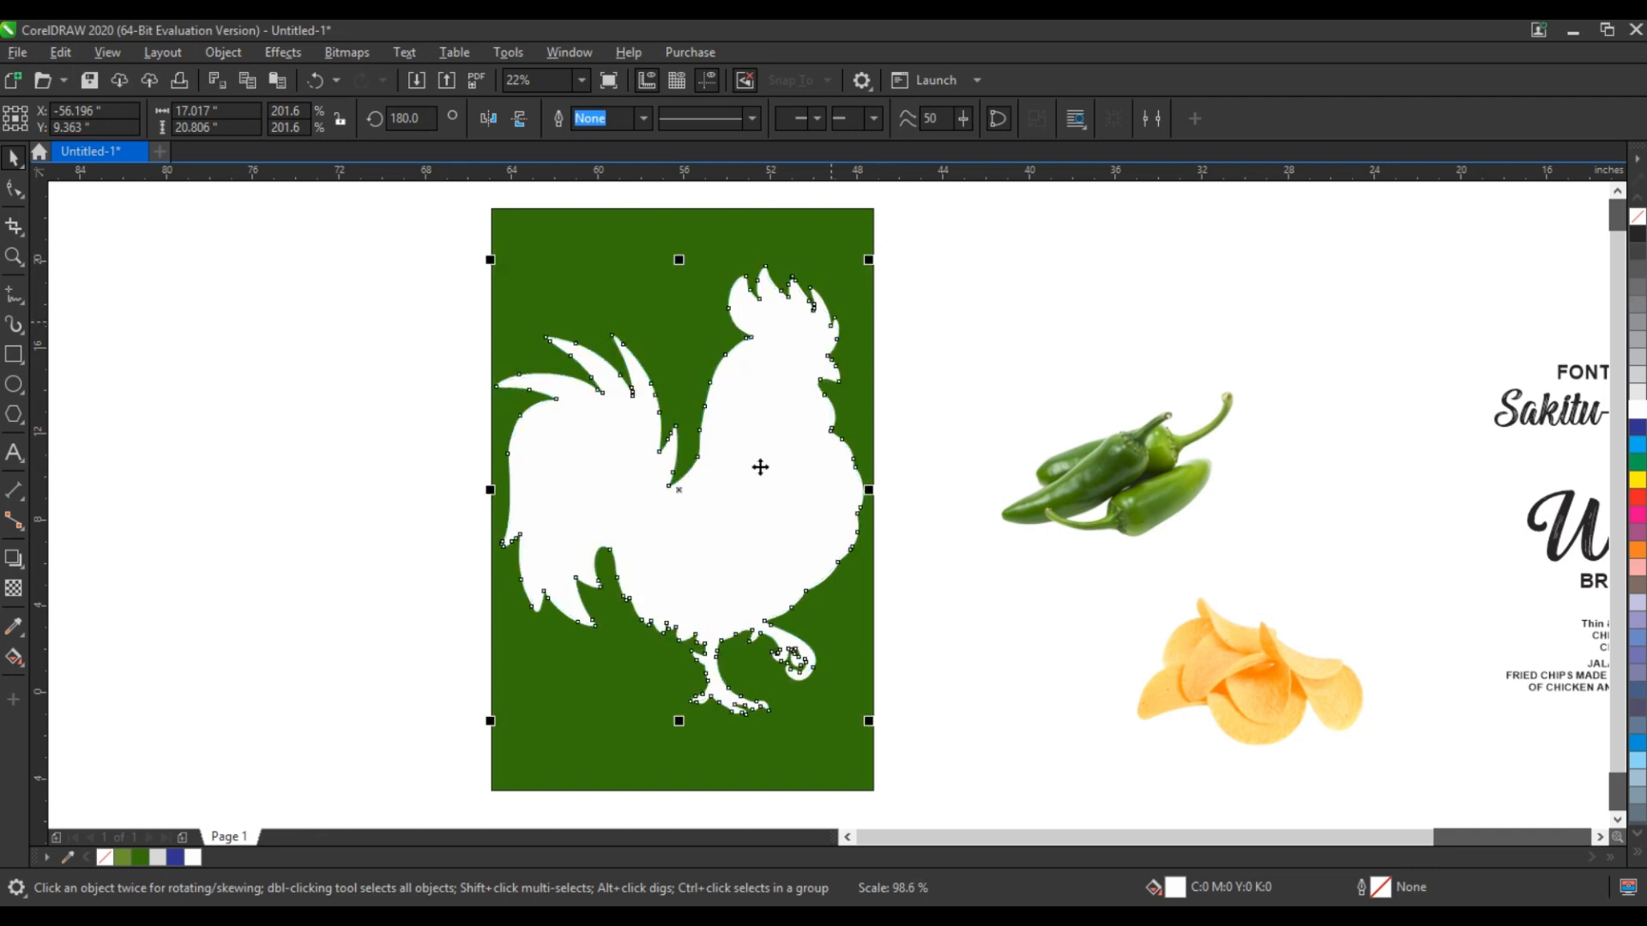
{"action": "left_click", "coordinate": [854, 721]}
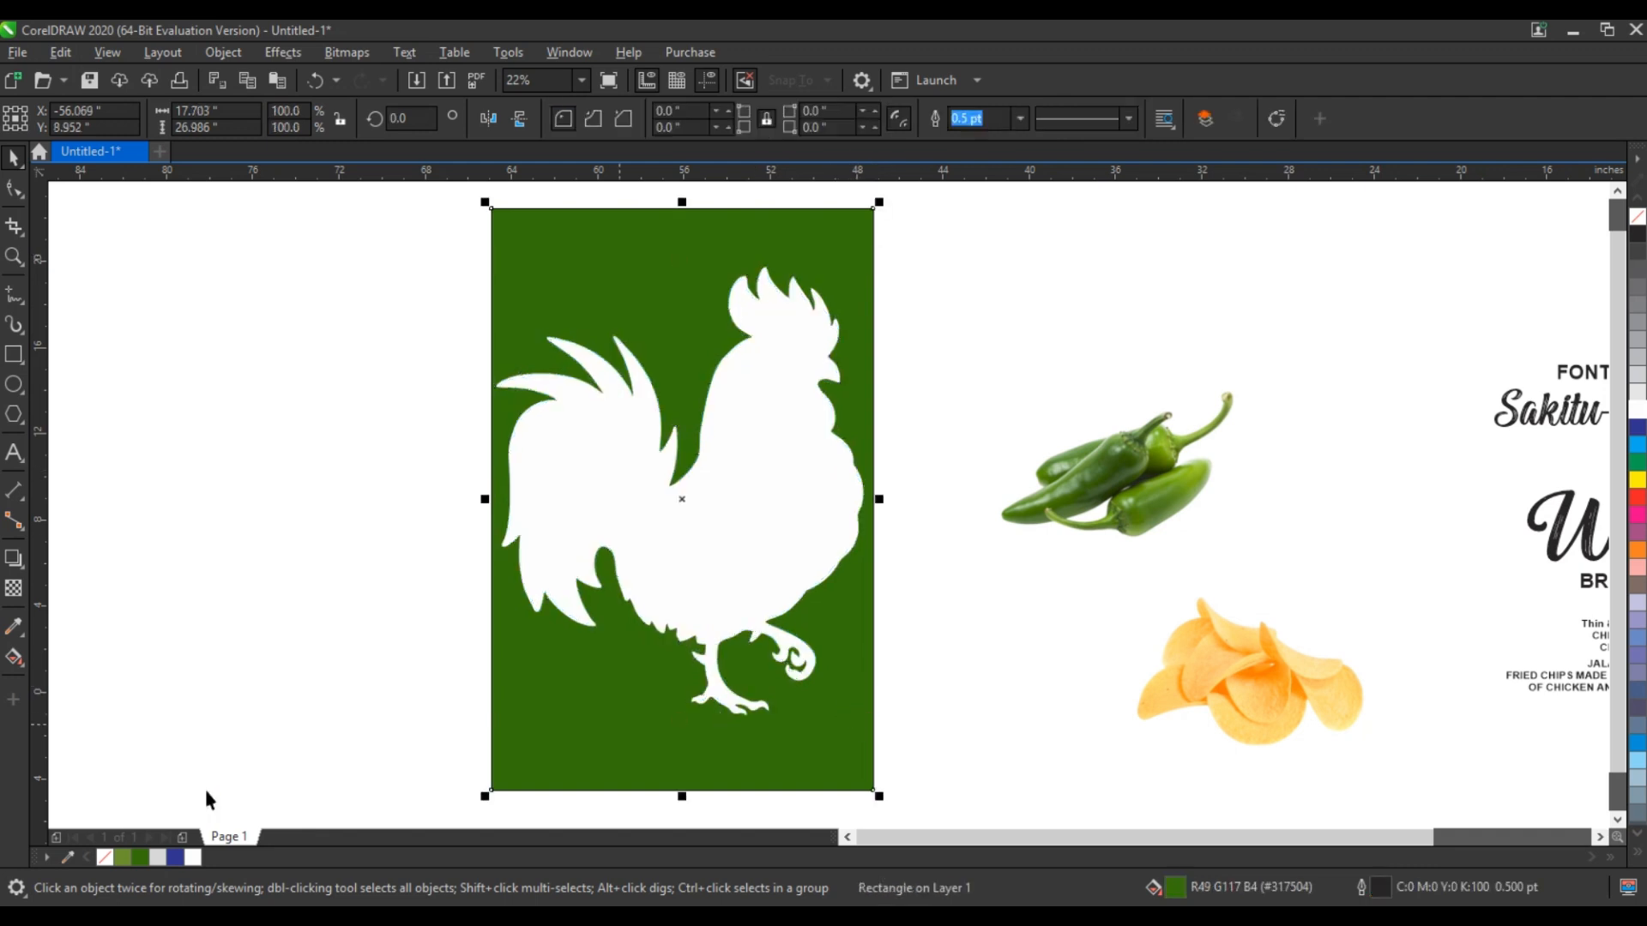
{"action": "key", "text": "ctrl+z"}
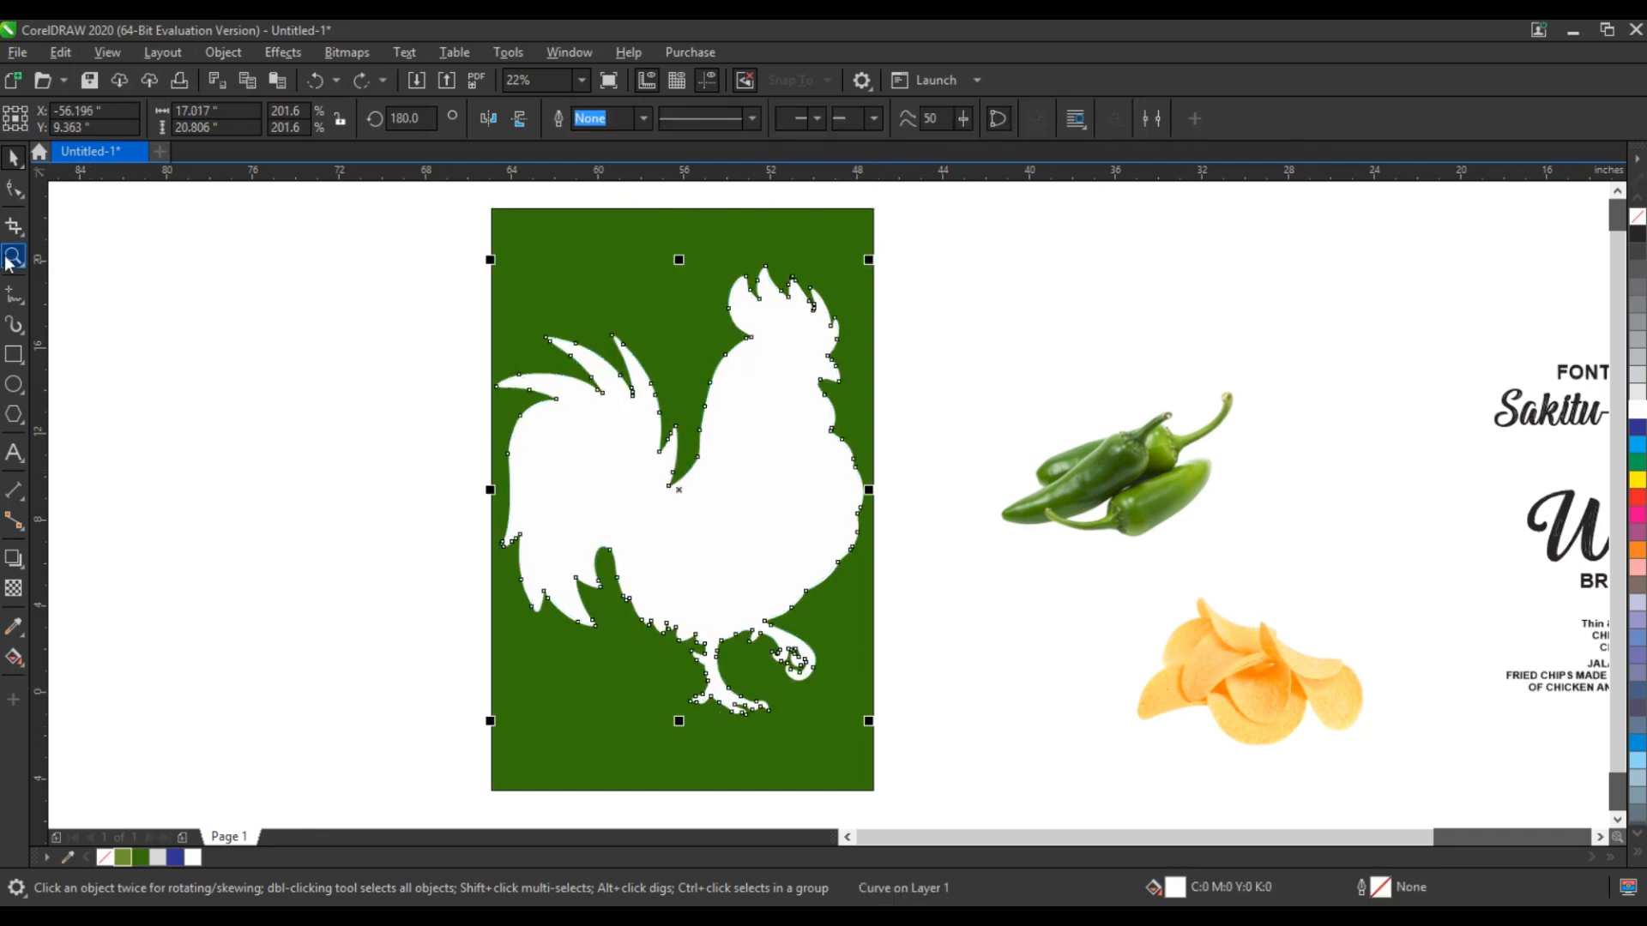
Step: Delete the nodes of the rooster's legs and convert the remaining bottom segment to a straight line
{"action": "left_click", "coordinate": [14, 188]}
{"action": "left_click_drag", "start_coordinate": [829, 627], "coordinate": [682, 761]}
{"action": "key", "text": "Delete"}
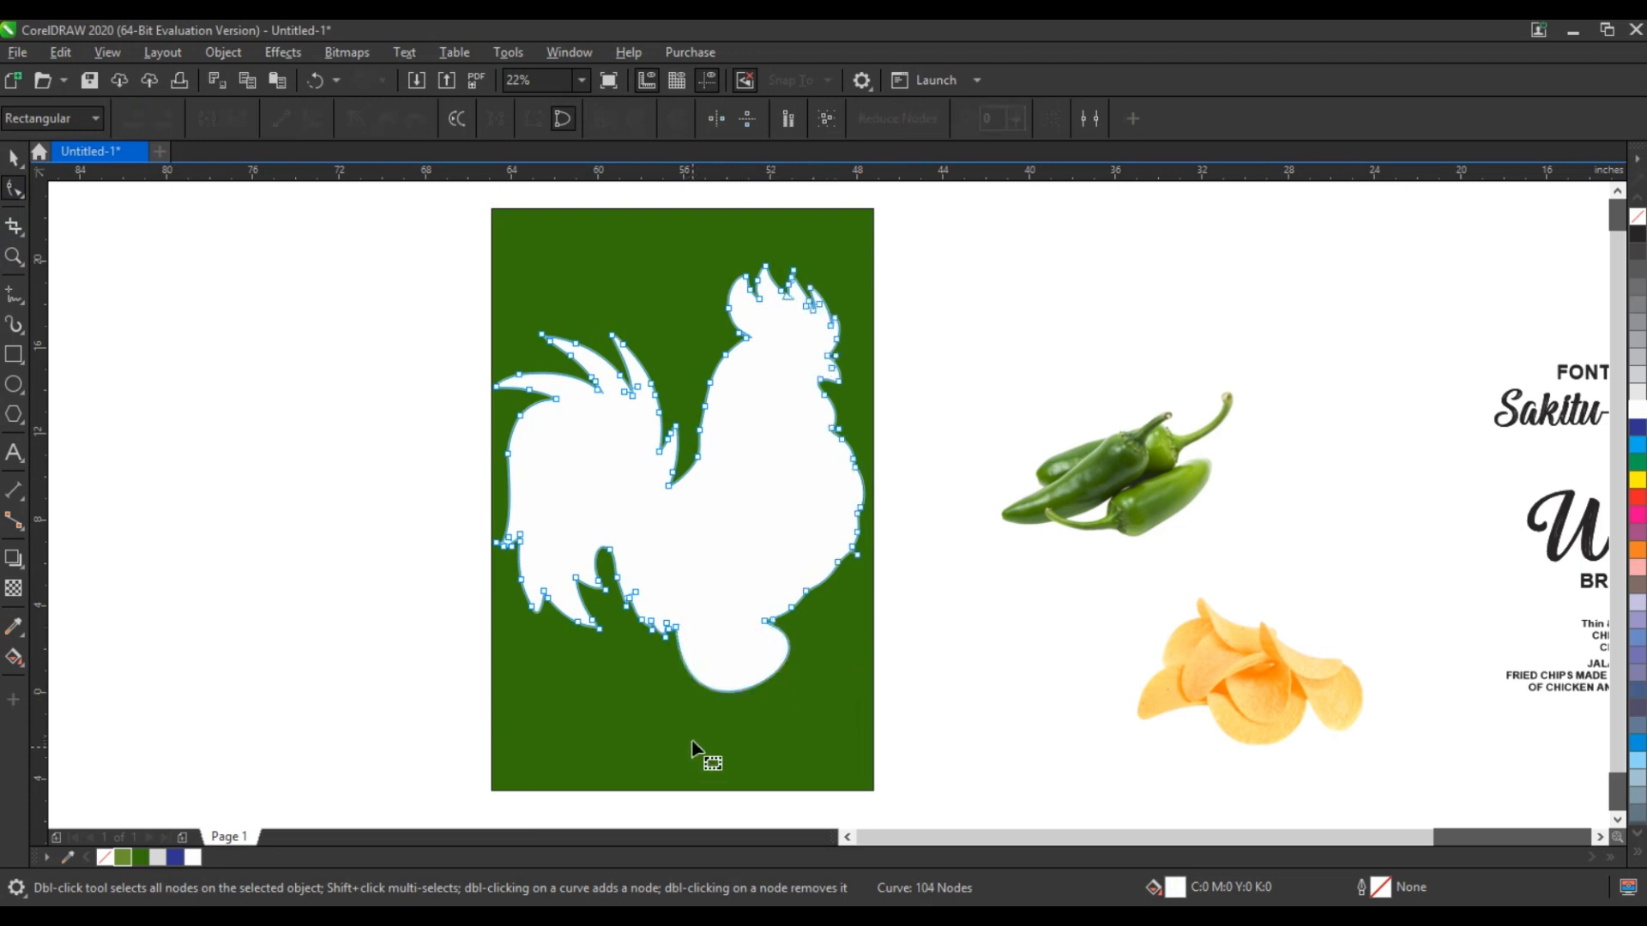
{"action": "left_click", "coordinate": [738, 690]}
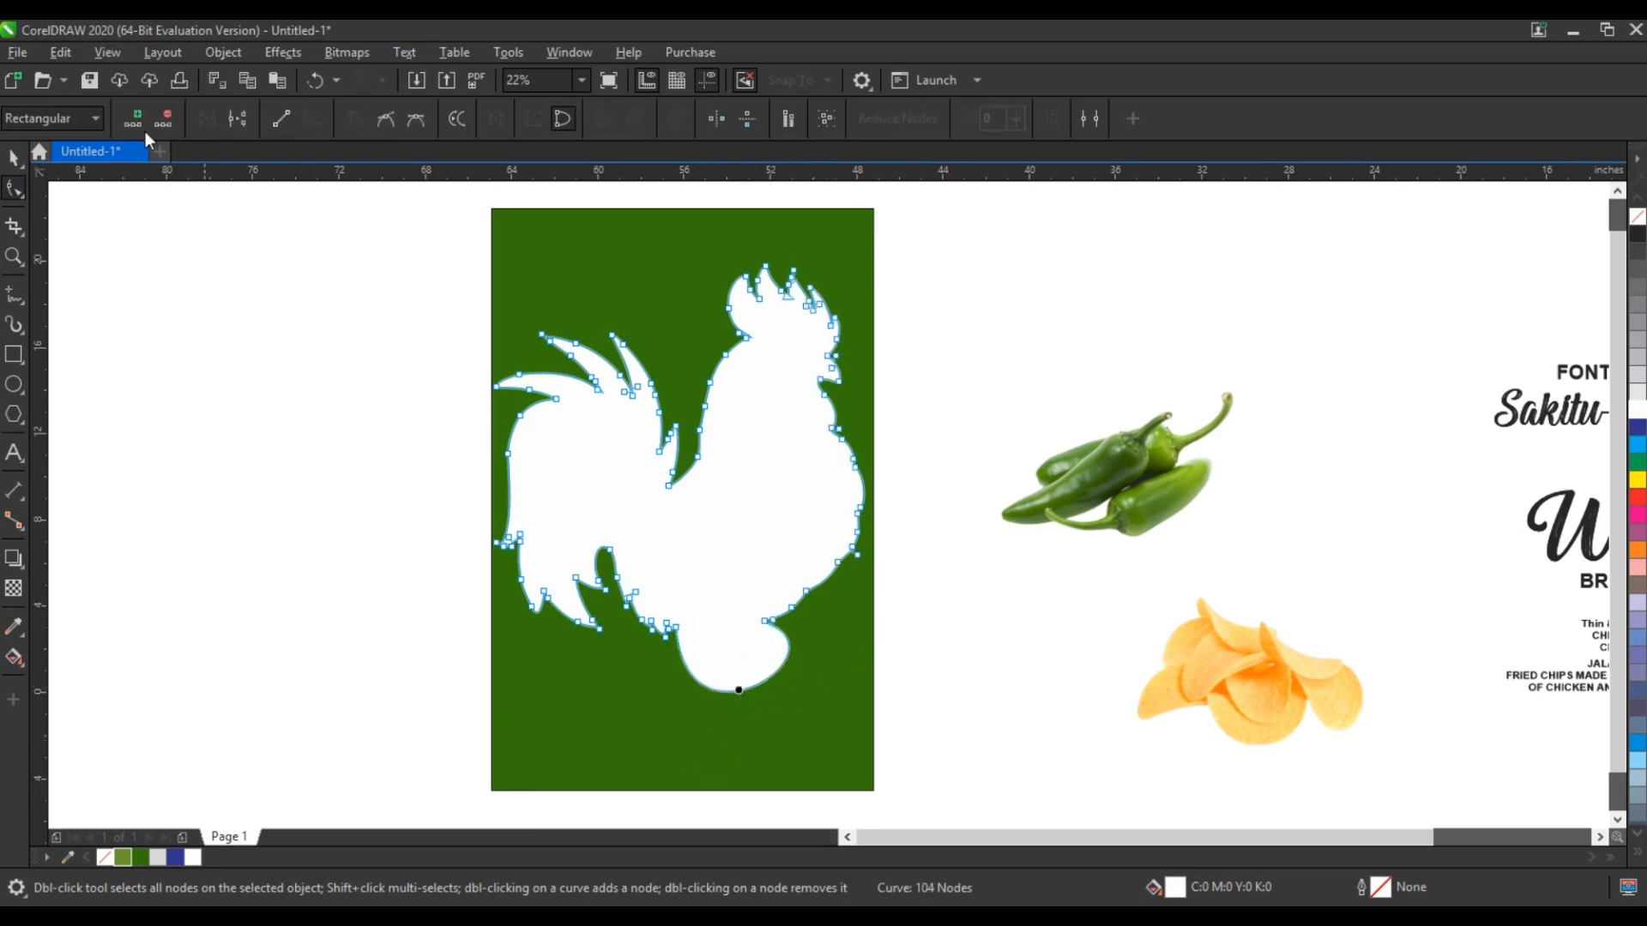
{"action": "left_click", "coordinate": [281, 120]}
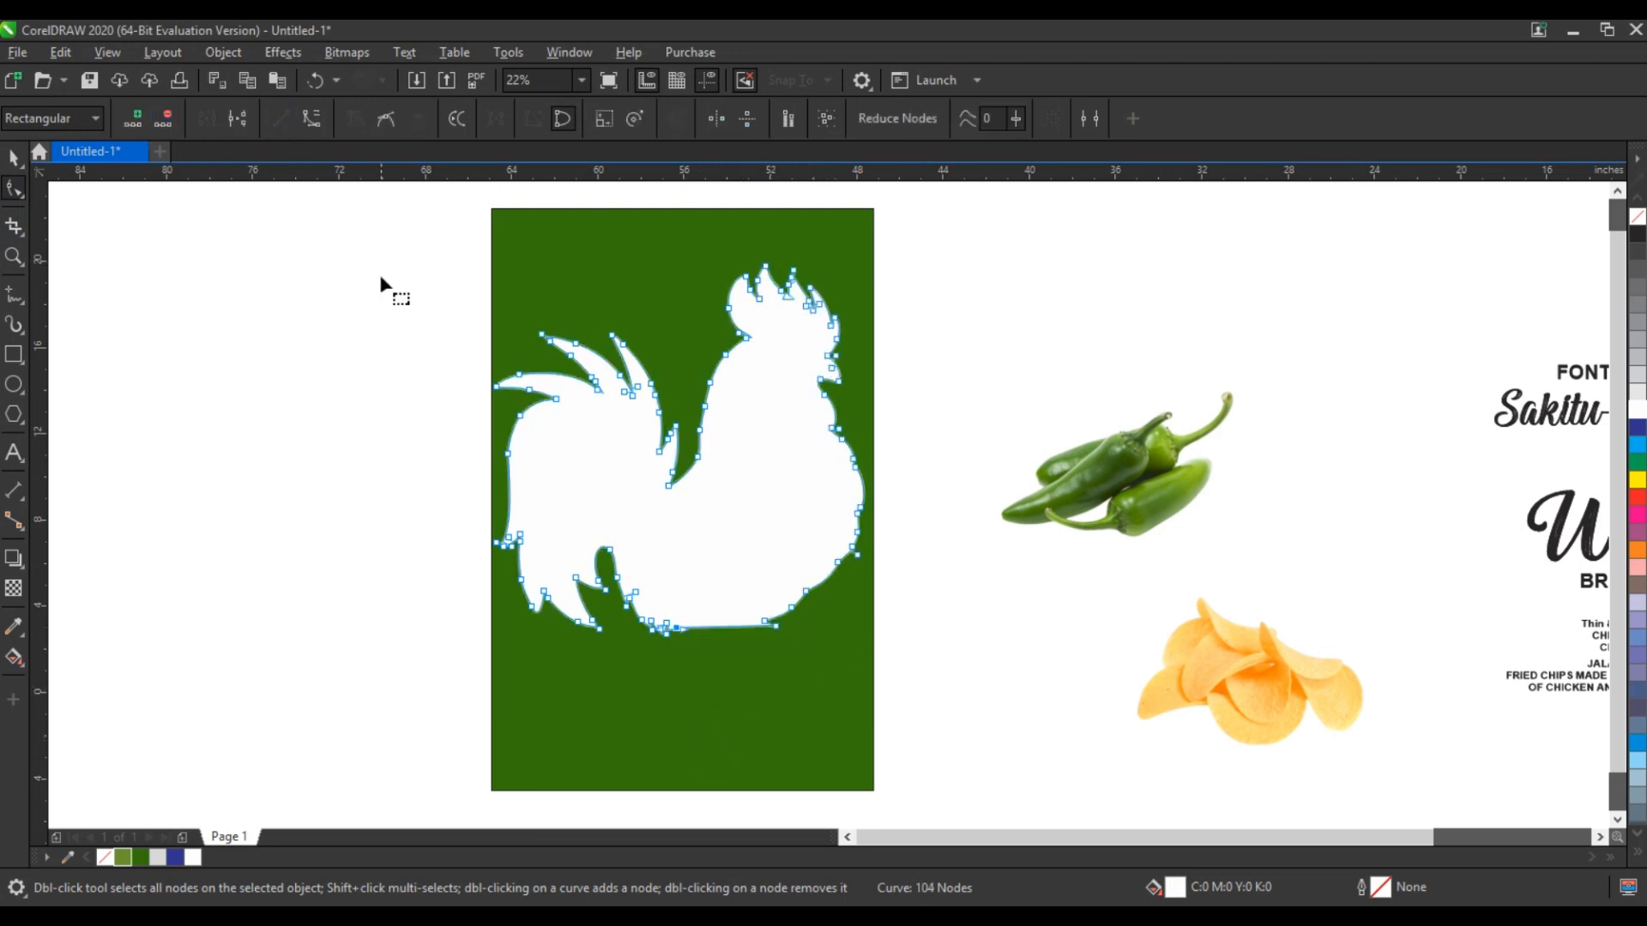
Step: Center the rooster silhouette horizontally on the green rectangle
{"action": "left_click", "coordinate": [15, 157]}
{"action": "left_click", "coordinate": [558, 650], "text": "shift"}
{"action": "key", "text": "Escape"}
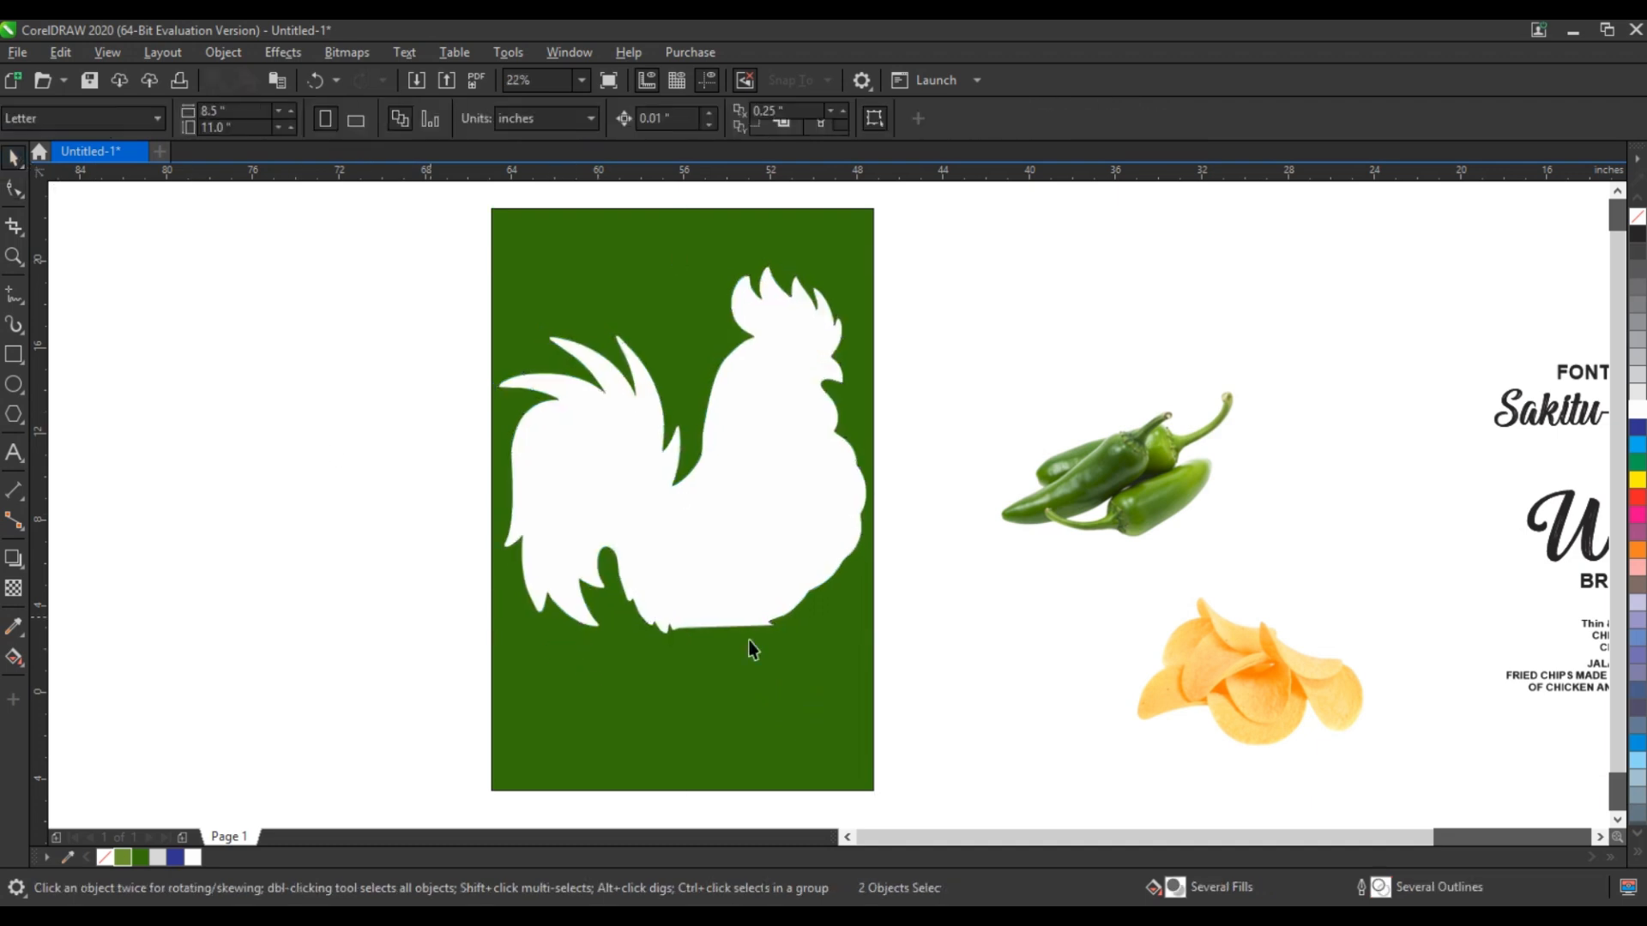
Step: Move the peppers image over the right side of the chips and scale it down slightly
{"action": "left_click", "coordinate": [1245, 676]}
{"action": "left_click_drag", "start_coordinate": [1189, 471], "coordinate": [1427, 666]}
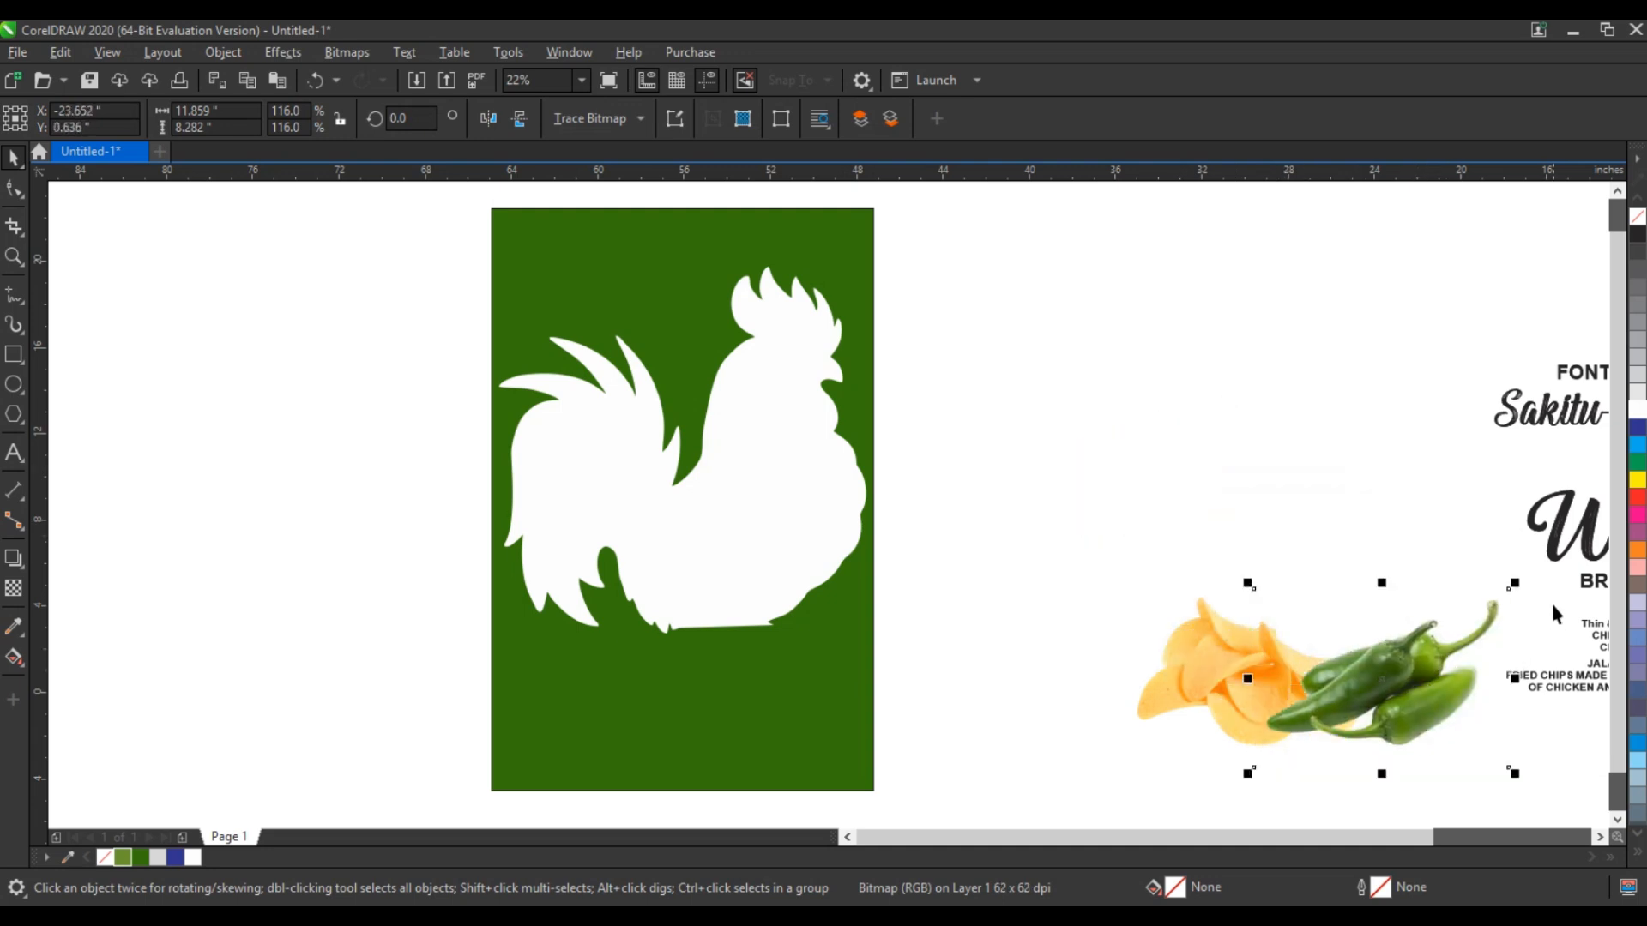
{"action": "left_click_drag", "start_coordinate": [1515, 580], "coordinate": [1488, 603]}
{"action": "left_click_drag", "start_coordinate": [1430, 659], "coordinate": [1421, 658]}
Step: Move the peppers and chips images together onto the green rectangle, covering the rooster's flat bottom edge
{"action": "left_click", "coordinate": [1210, 682], "text": "shift"}
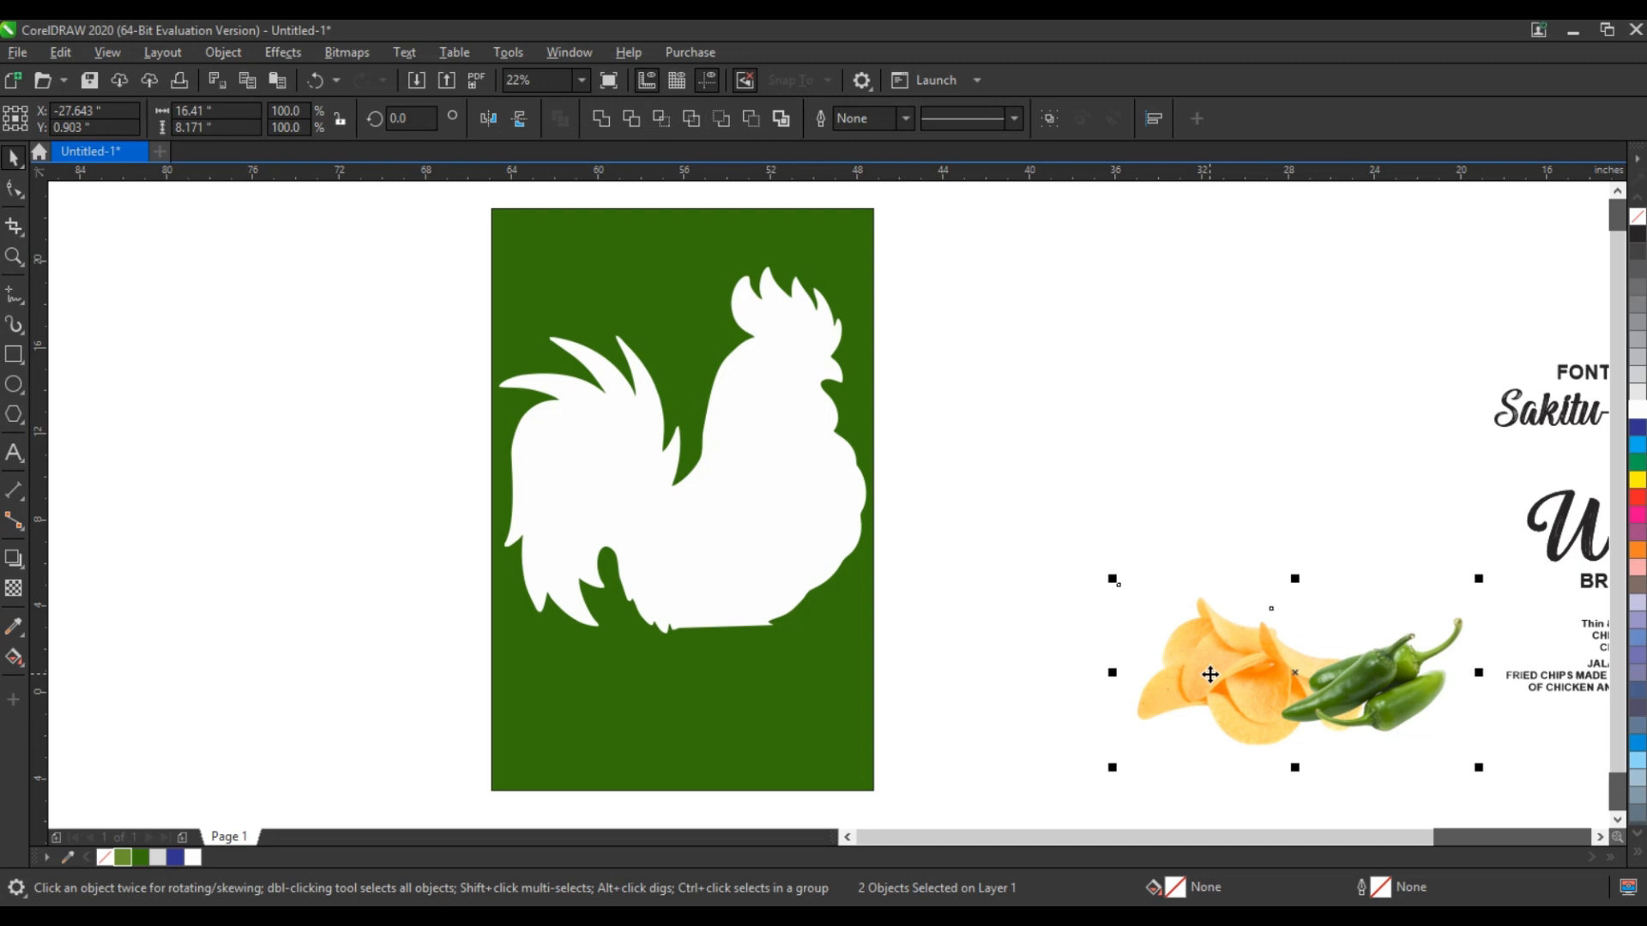
{"action": "left_click_drag", "start_coordinate": [1210, 675], "coordinate": [707, 639]}
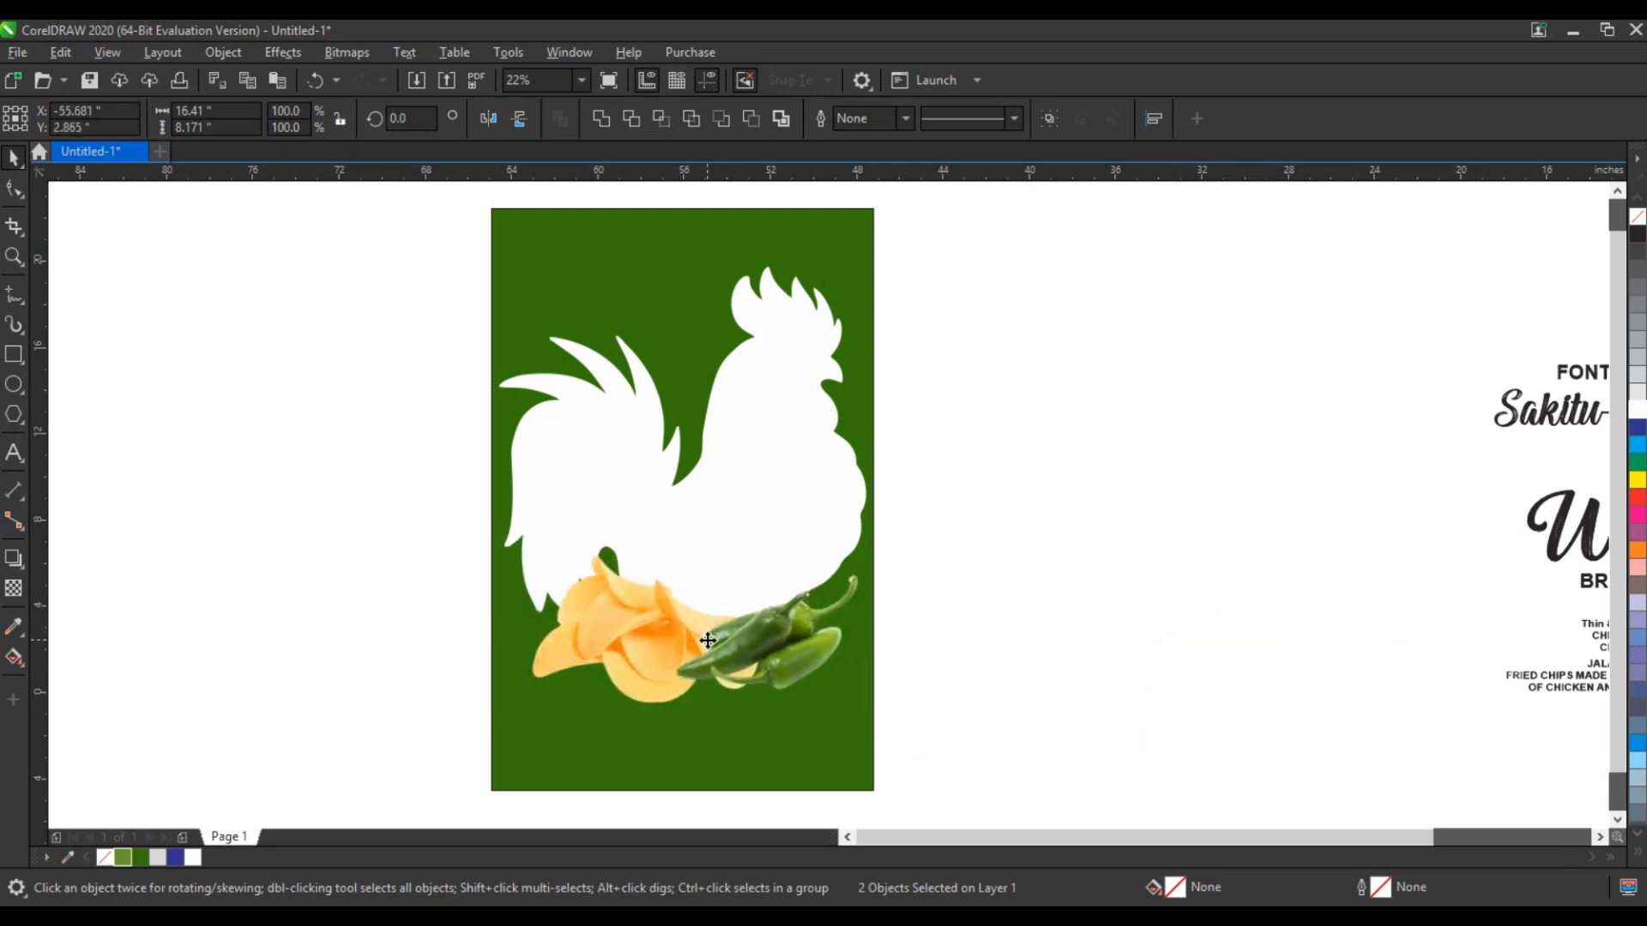
{"action": "left_click", "coordinate": [964, 598]}
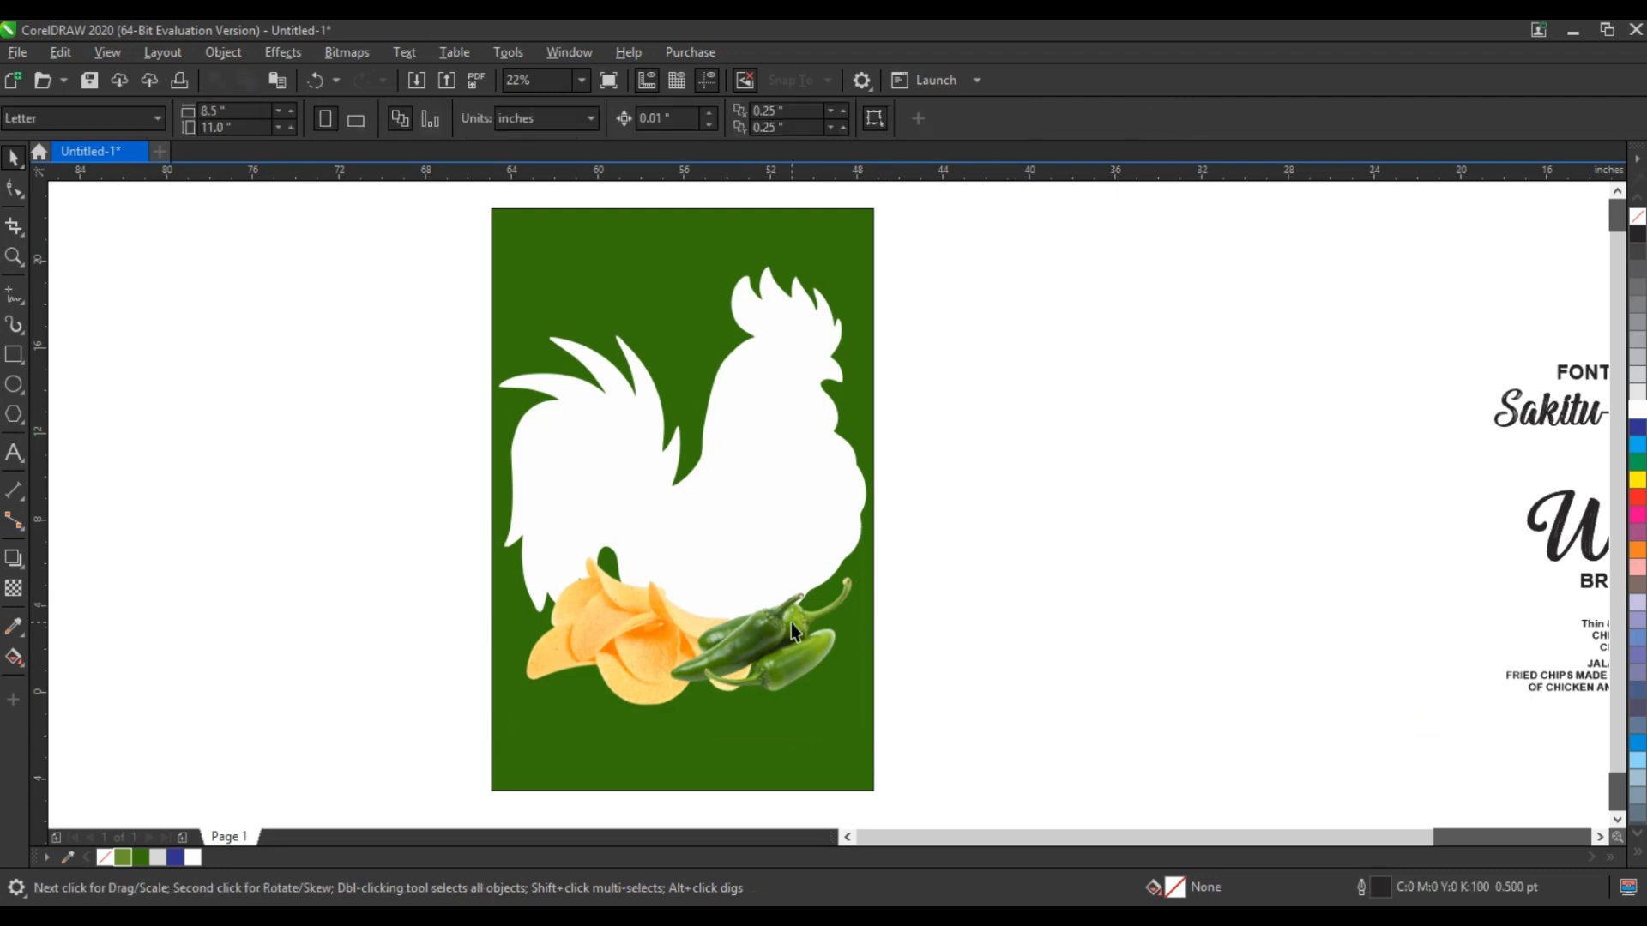
{"action": "left_click", "coordinate": [705, 629]}
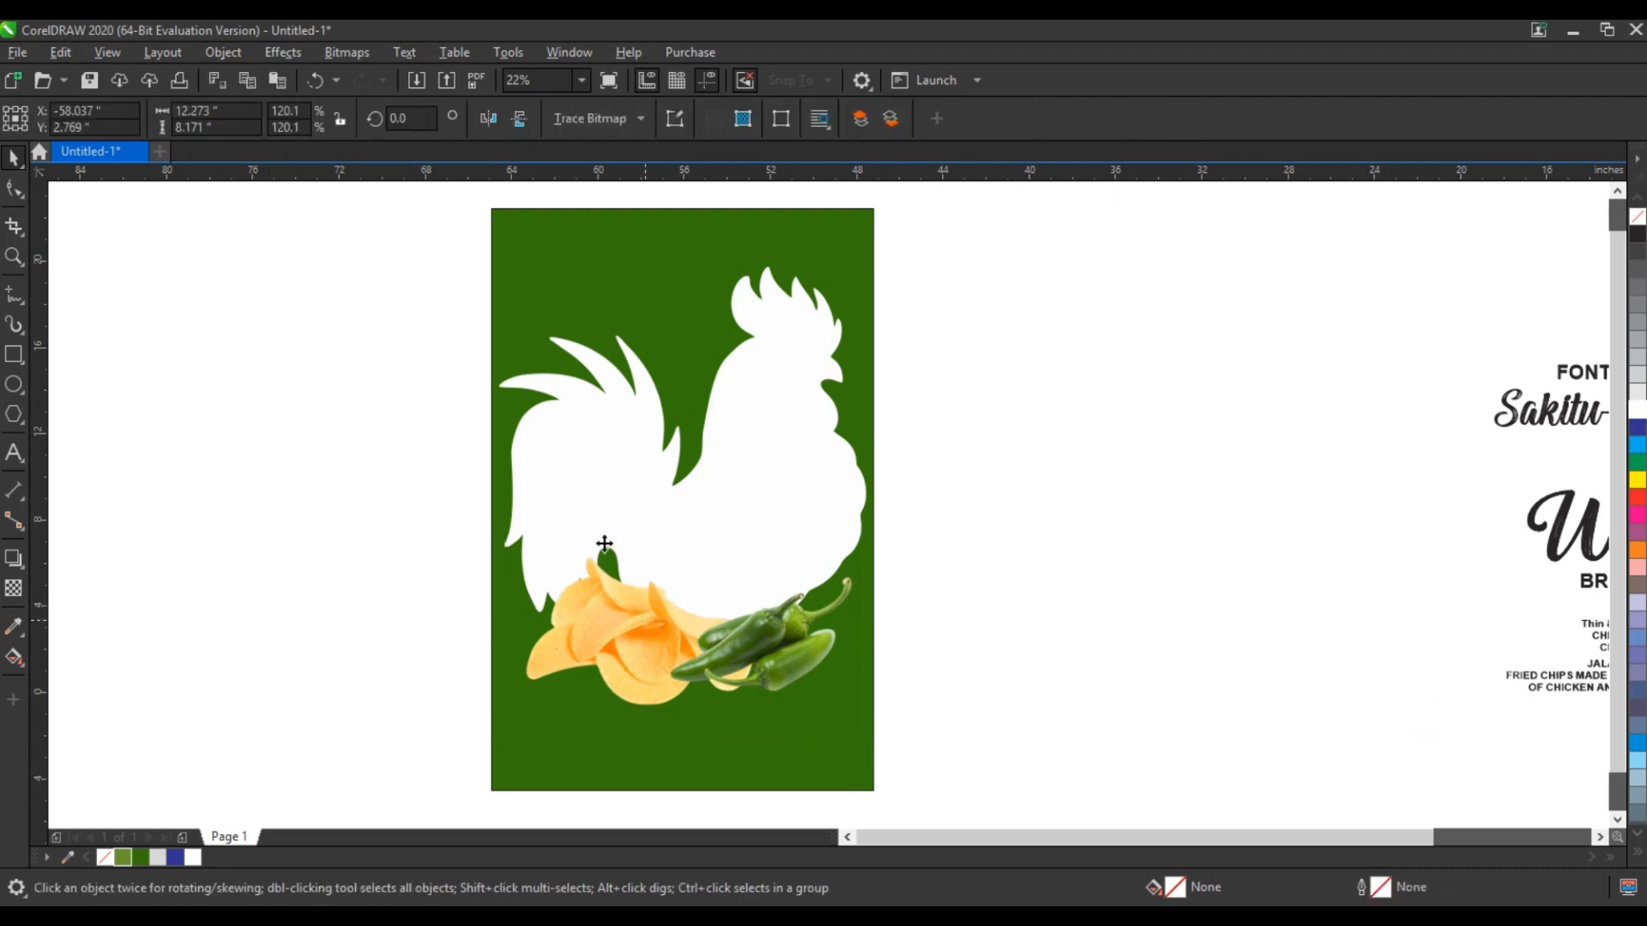
Step: Mirror the chips image horizontally and enlarge the chips and peppers images together to about 16.9 inches wide
{"action": "left_click", "coordinate": [489, 126]}
{"action": "left_click", "coordinate": [845, 574], "text": "shift"}
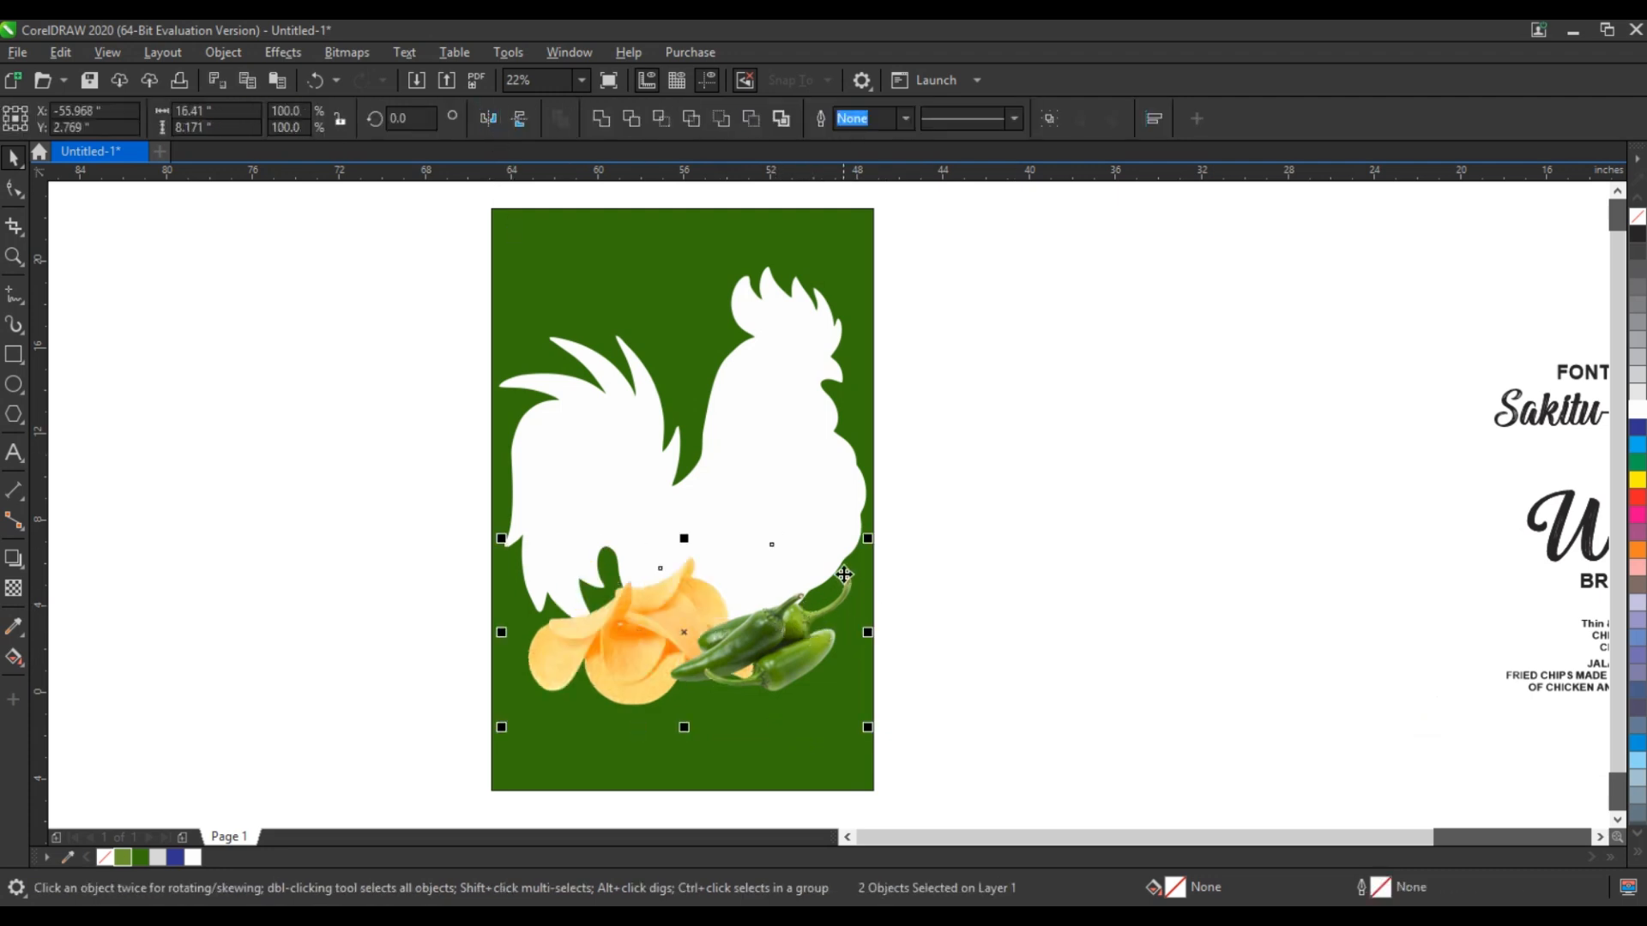
{"action": "mouse_move", "coordinate": [868, 537]}
{"action": "left_mouse_down"}
{"action": "mouse_move", "coordinate": [781, 540]}
{"action": "mouse_move", "coordinate": [880, 532]}
{"action": "left_mouse_up"}
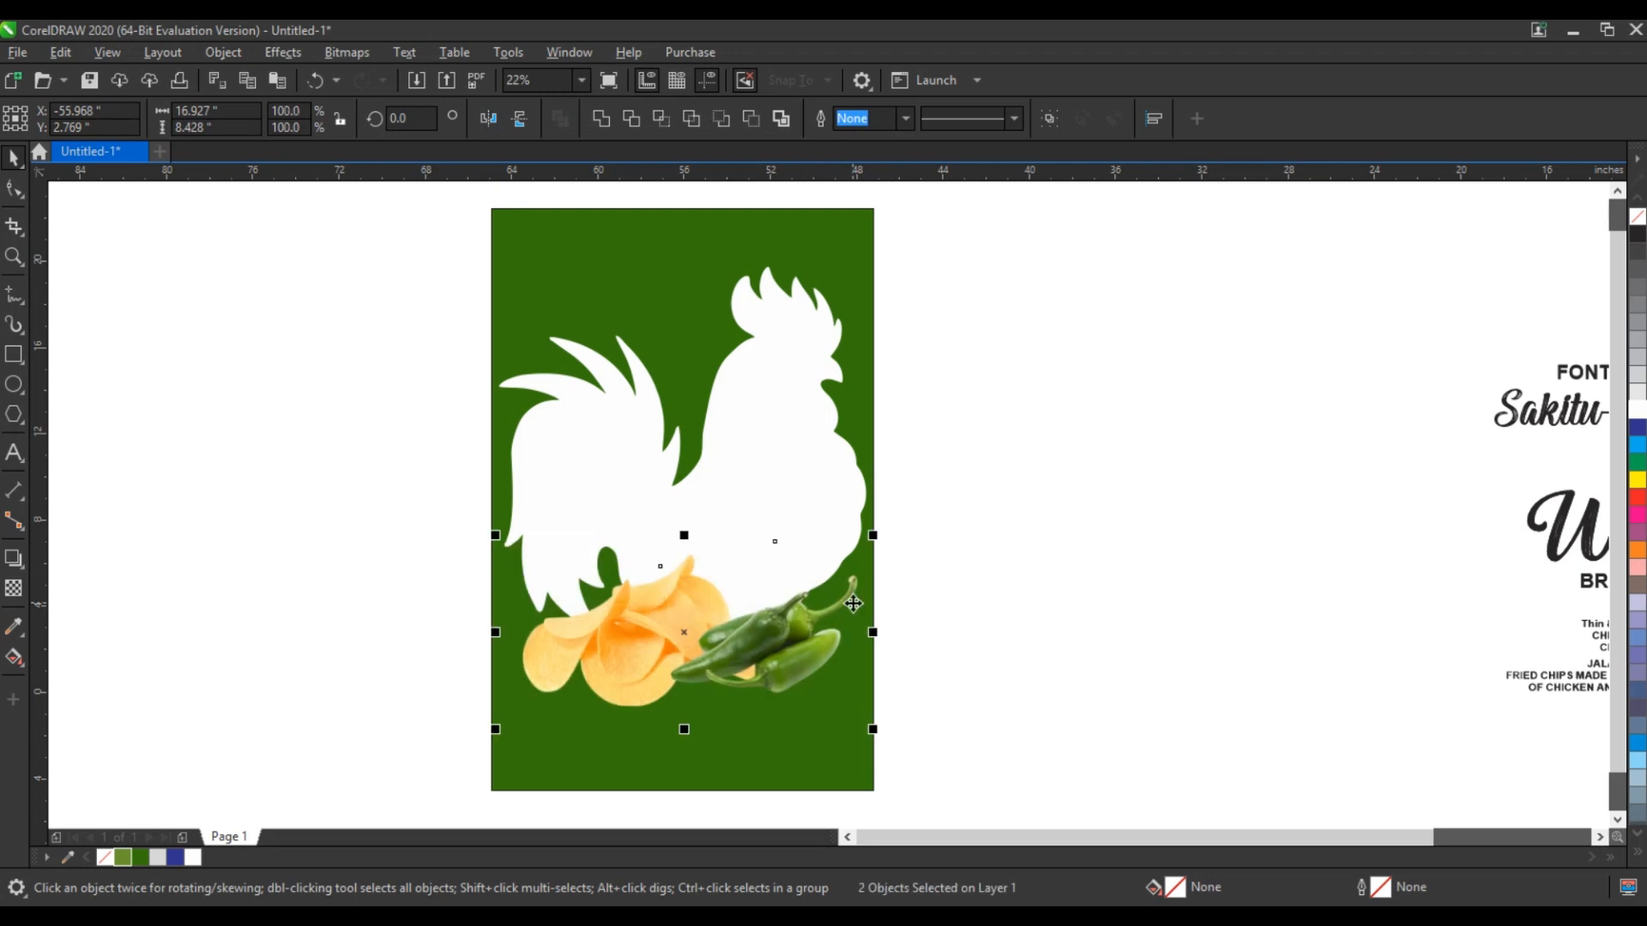
Step: Add a drop shadow cast toward the lower left to the chips and peppers images, with Multiply, opacity 50 and feather 15
{"action": "key", "text": "shift+F2"}
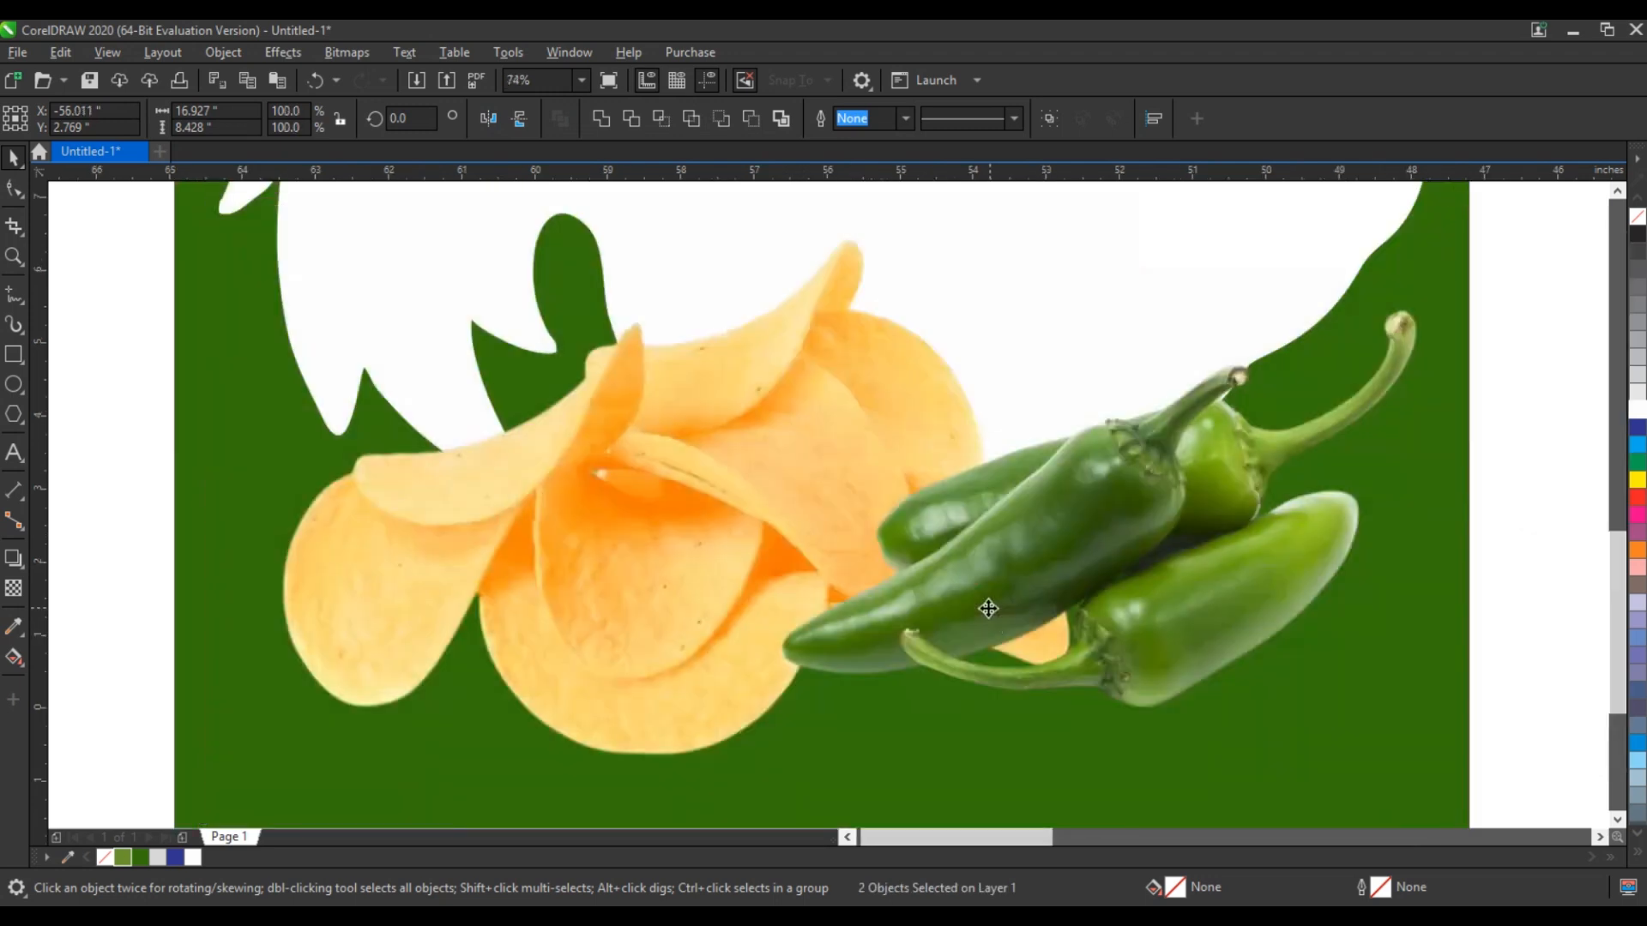
{"action": "scroll", "coordinate": [977, 606], "scroll_direction": "down", "scroll_amount": 2}
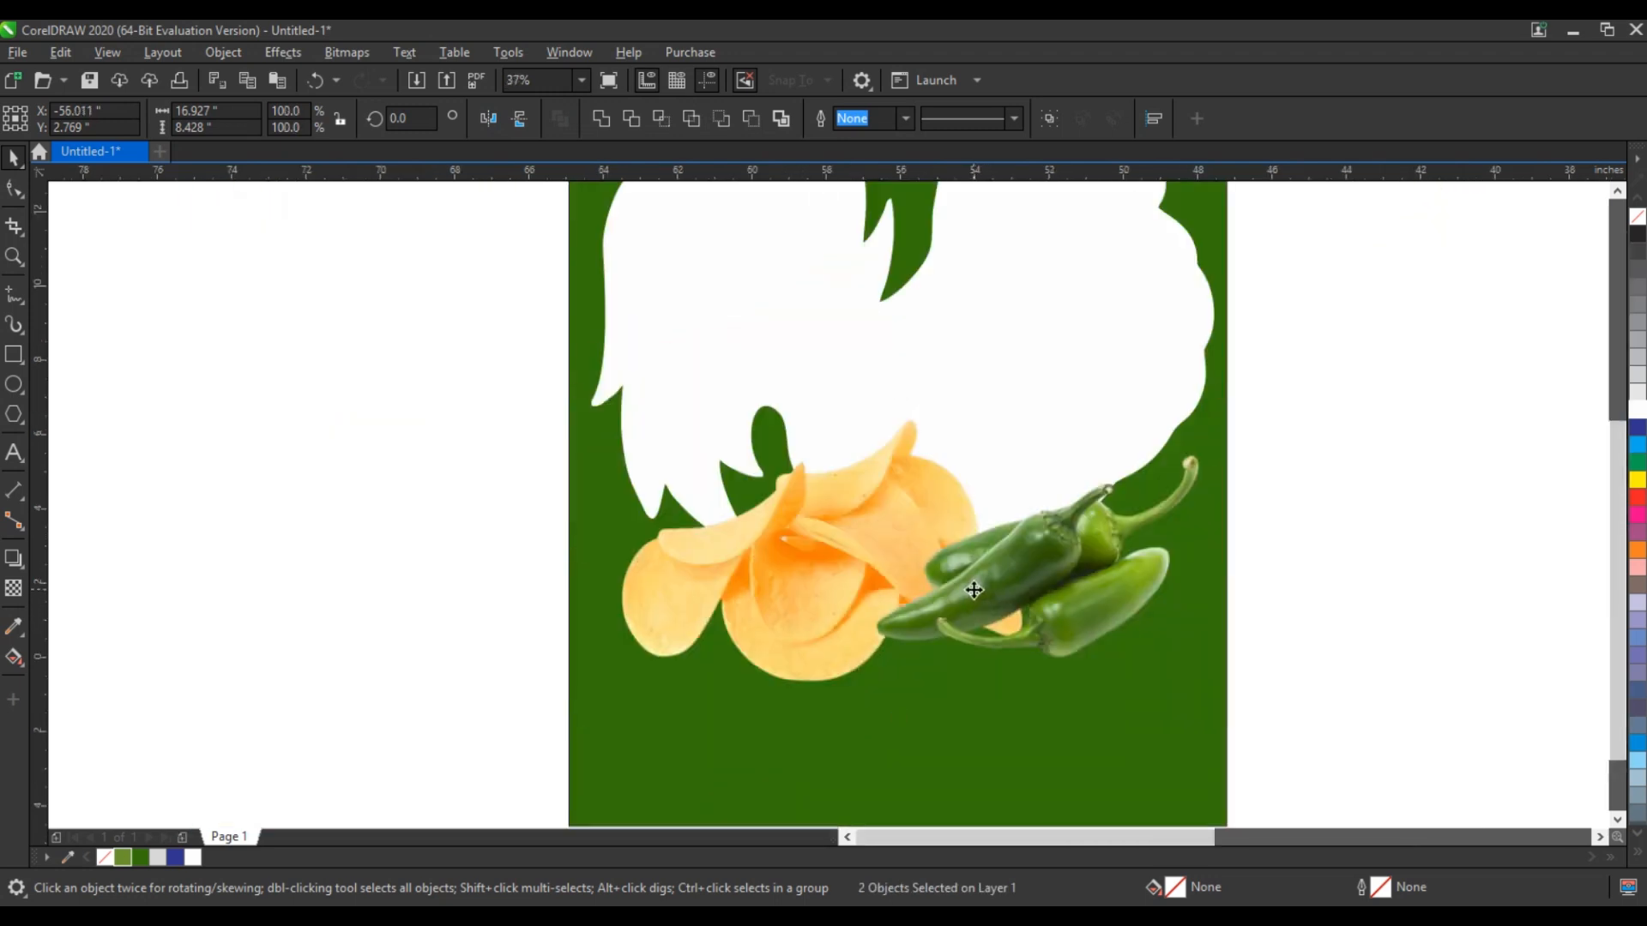
{"action": "left_click_drag", "start_coordinate": [974, 590], "coordinate": [667, 722]}
{"action": "left_click", "coordinate": [13, 558]}
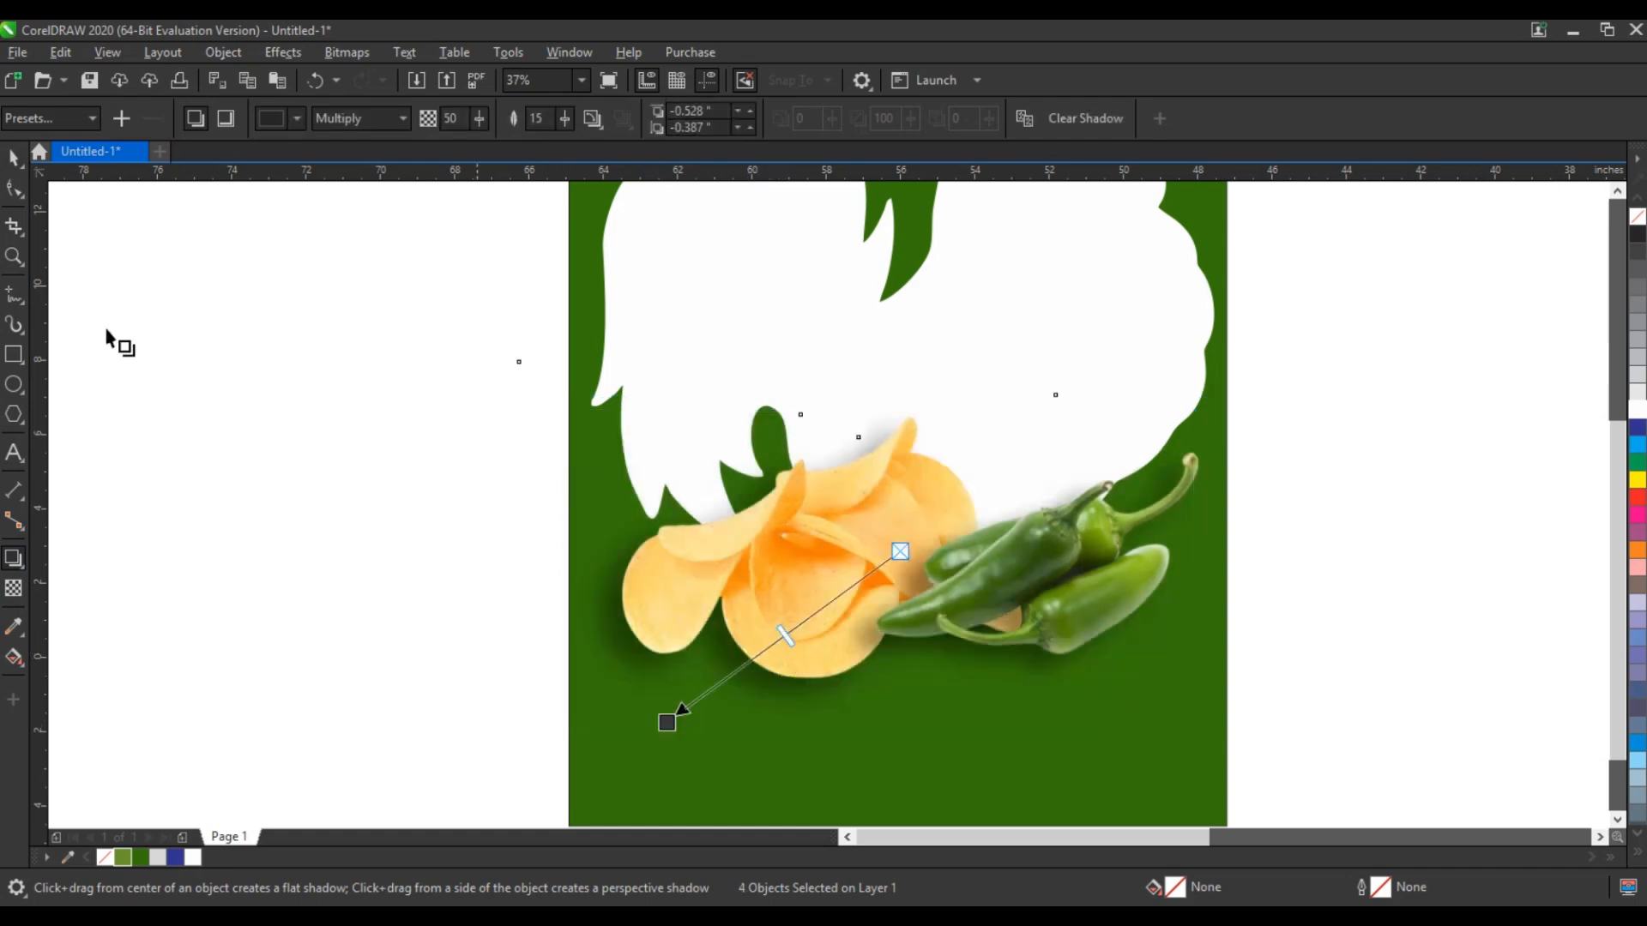
Step: Break the drop shadows apart from the chips and peppers images and deselect everything
{"action": "left_click", "coordinate": [13, 157]}
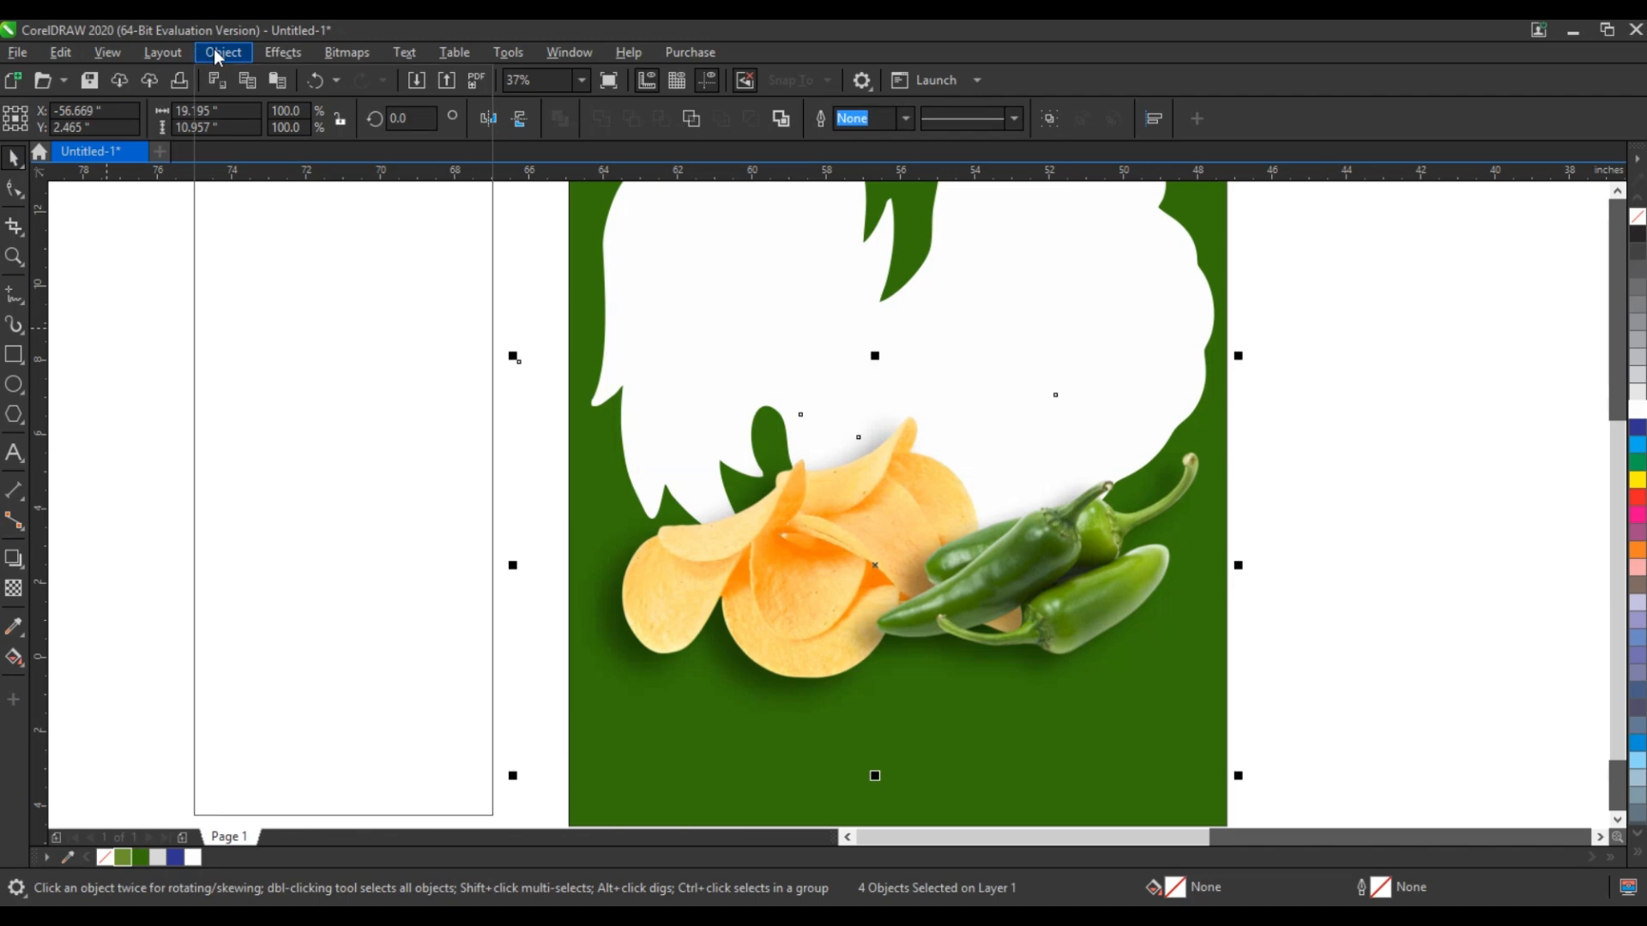
{"action": "left_click", "coordinate": [215, 52]}
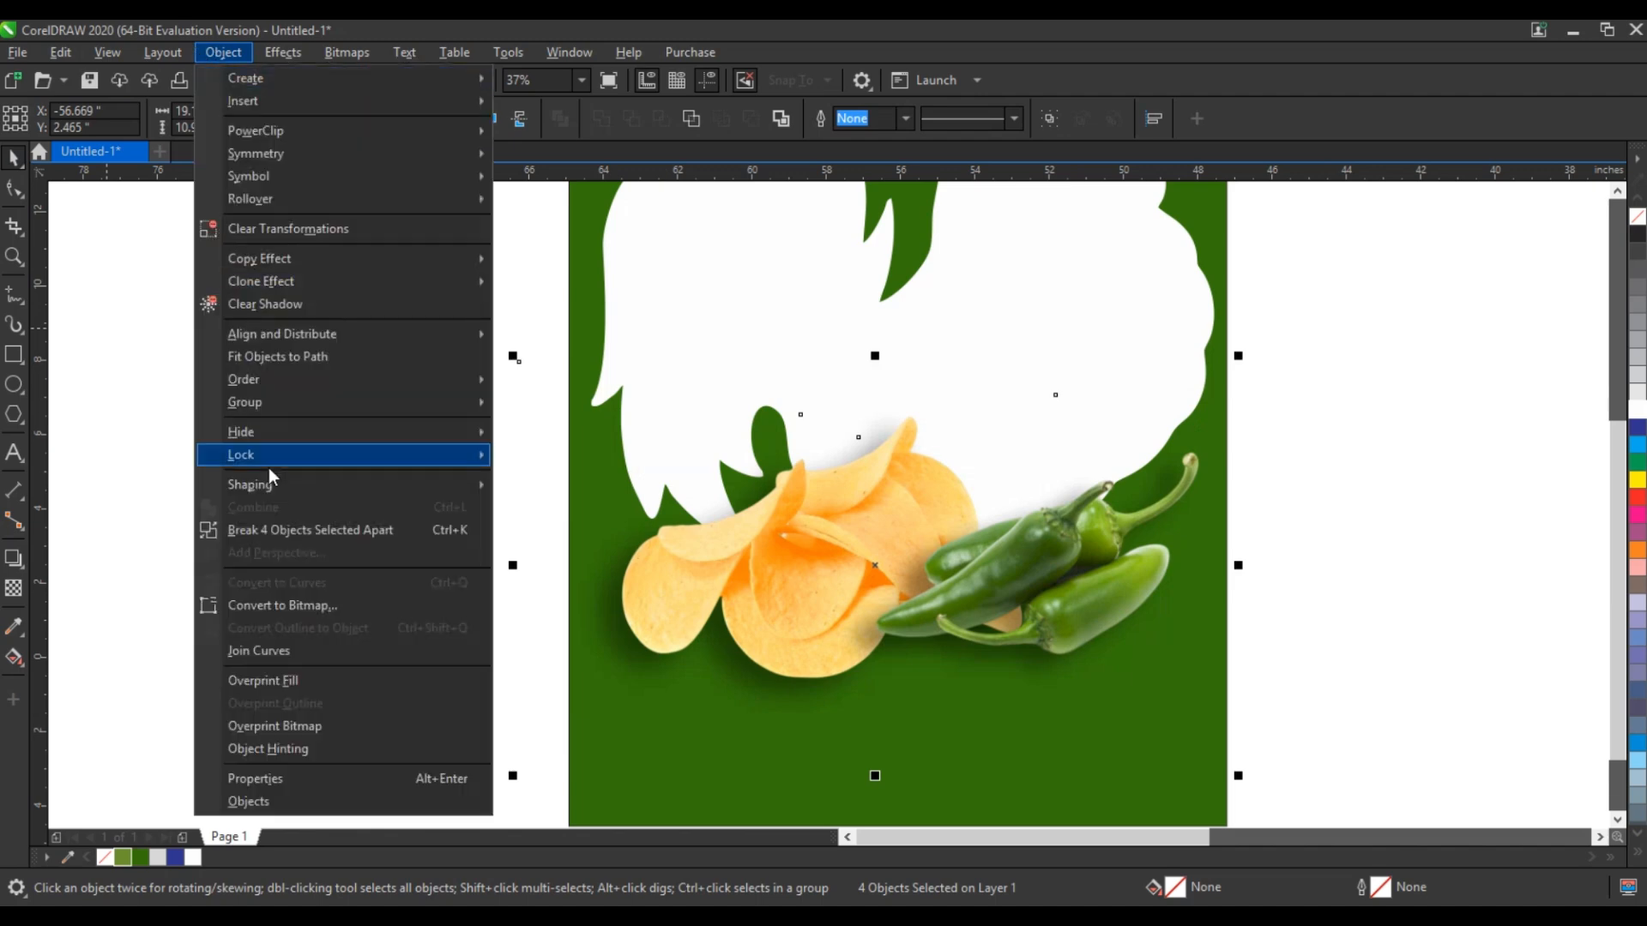
{"action": "left_click", "coordinate": [268, 539]}
{"action": "left_click", "coordinate": [267, 538]}
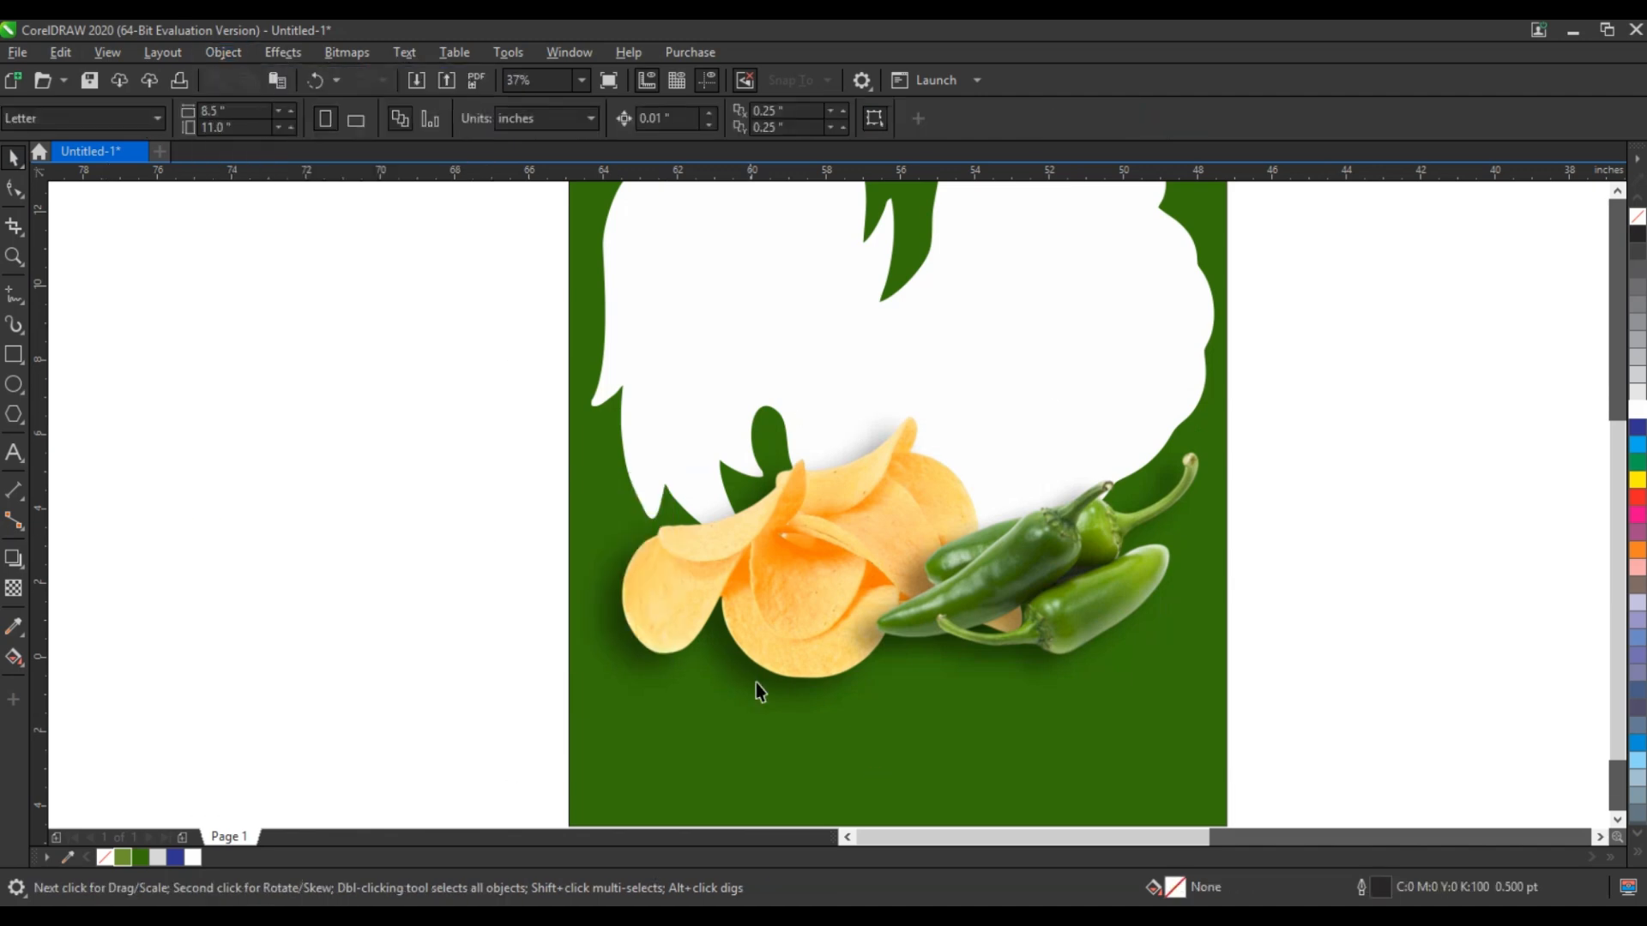
Step: Shift the chips, peppers and their shadows slightly right and scale them down together to about 18.7 inches wide
{"action": "scroll", "coordinate": [758, 684], "scroll_direction": "down", "scroll_amount": 2}
{"action": "left_click_drag", "start_coordinate": [815, 671], "coordinate": [516, 763]}
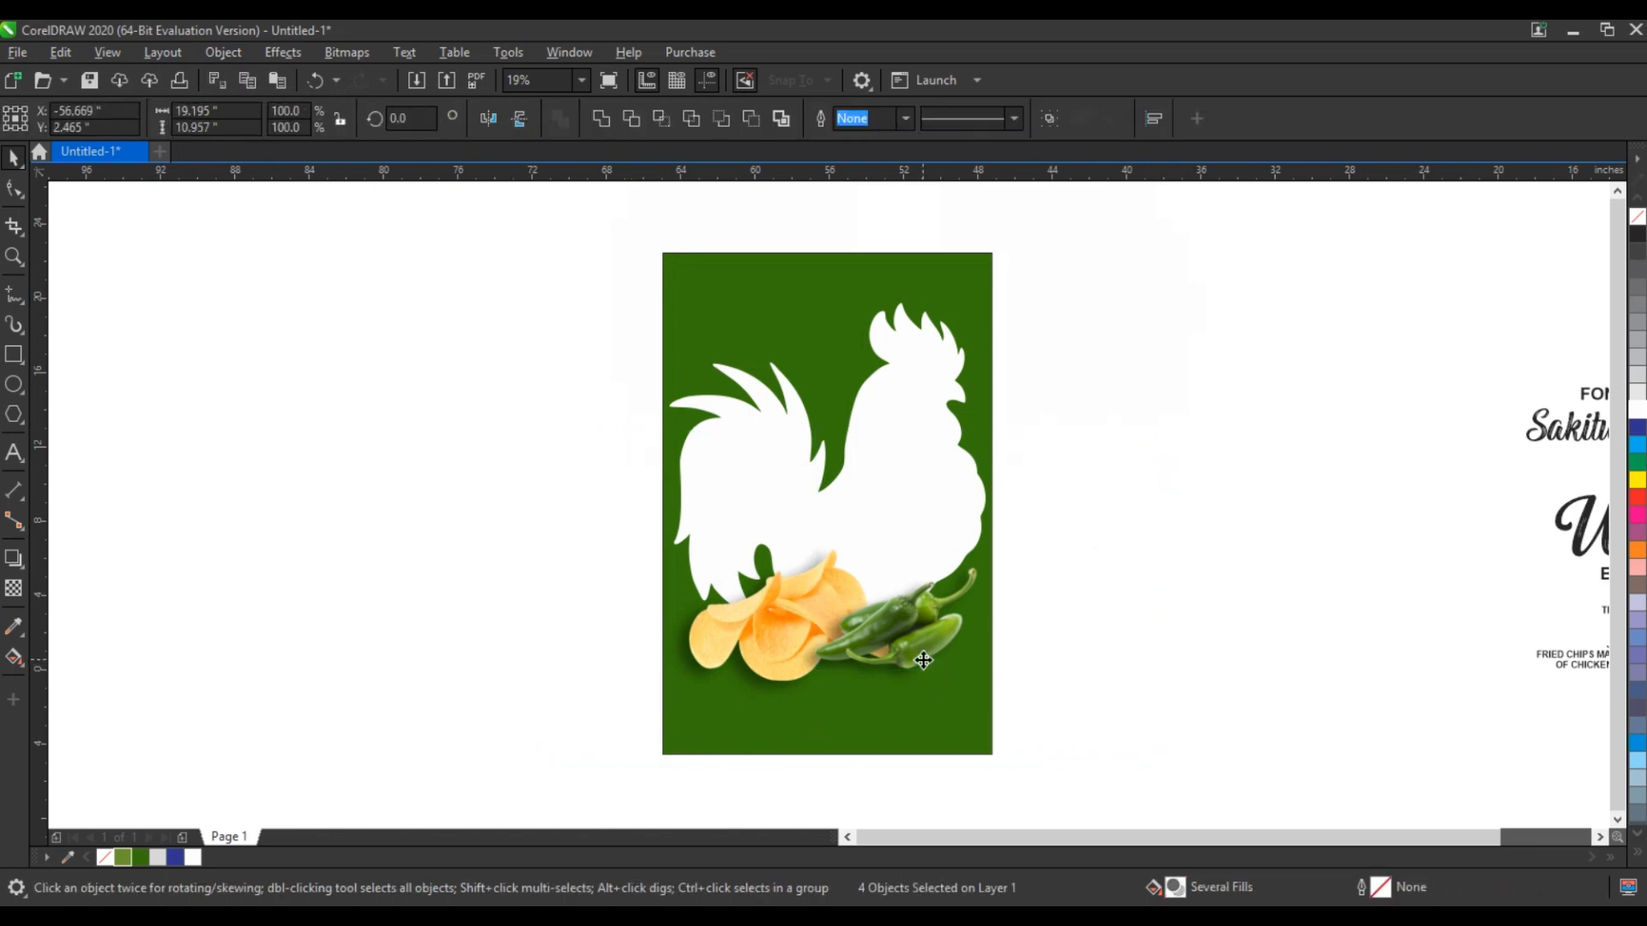
{"action": "left_click_drag", "start_coordinate": [924, 660], "coordinate": [926, 660]}
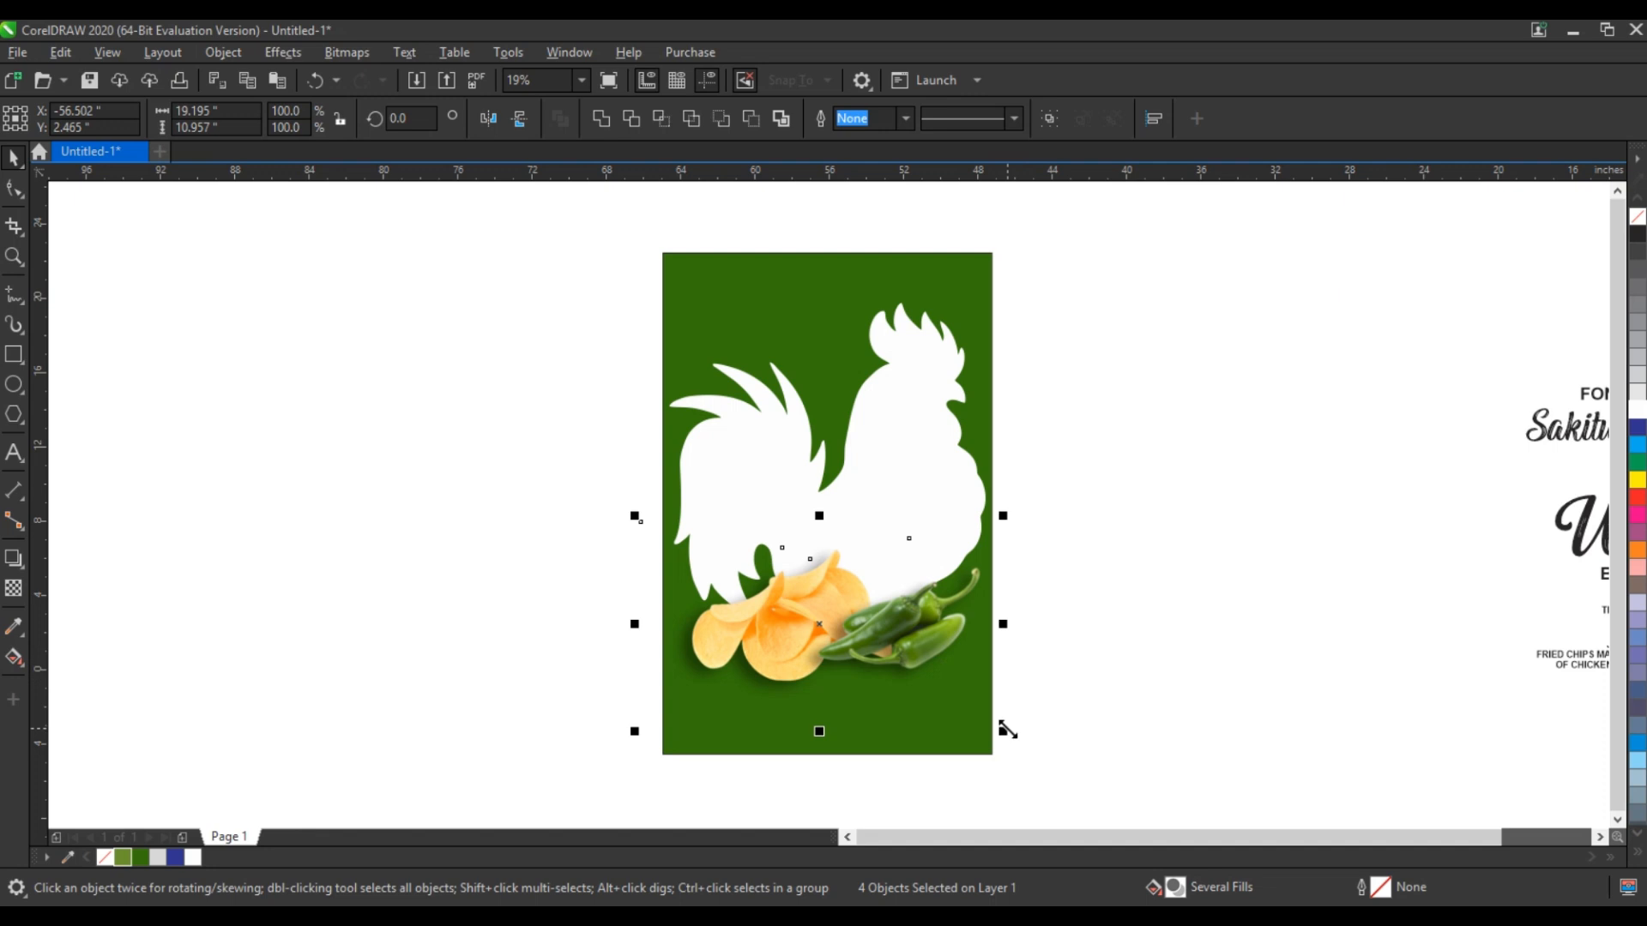
{"action": "left_click_drag", "start_coordinate": [1008, 730], "coordinate": [1008, 729]}
{"action": "left_click_drag", "start_coordinate": [1006, 729], "coordinate": [997, 725]}
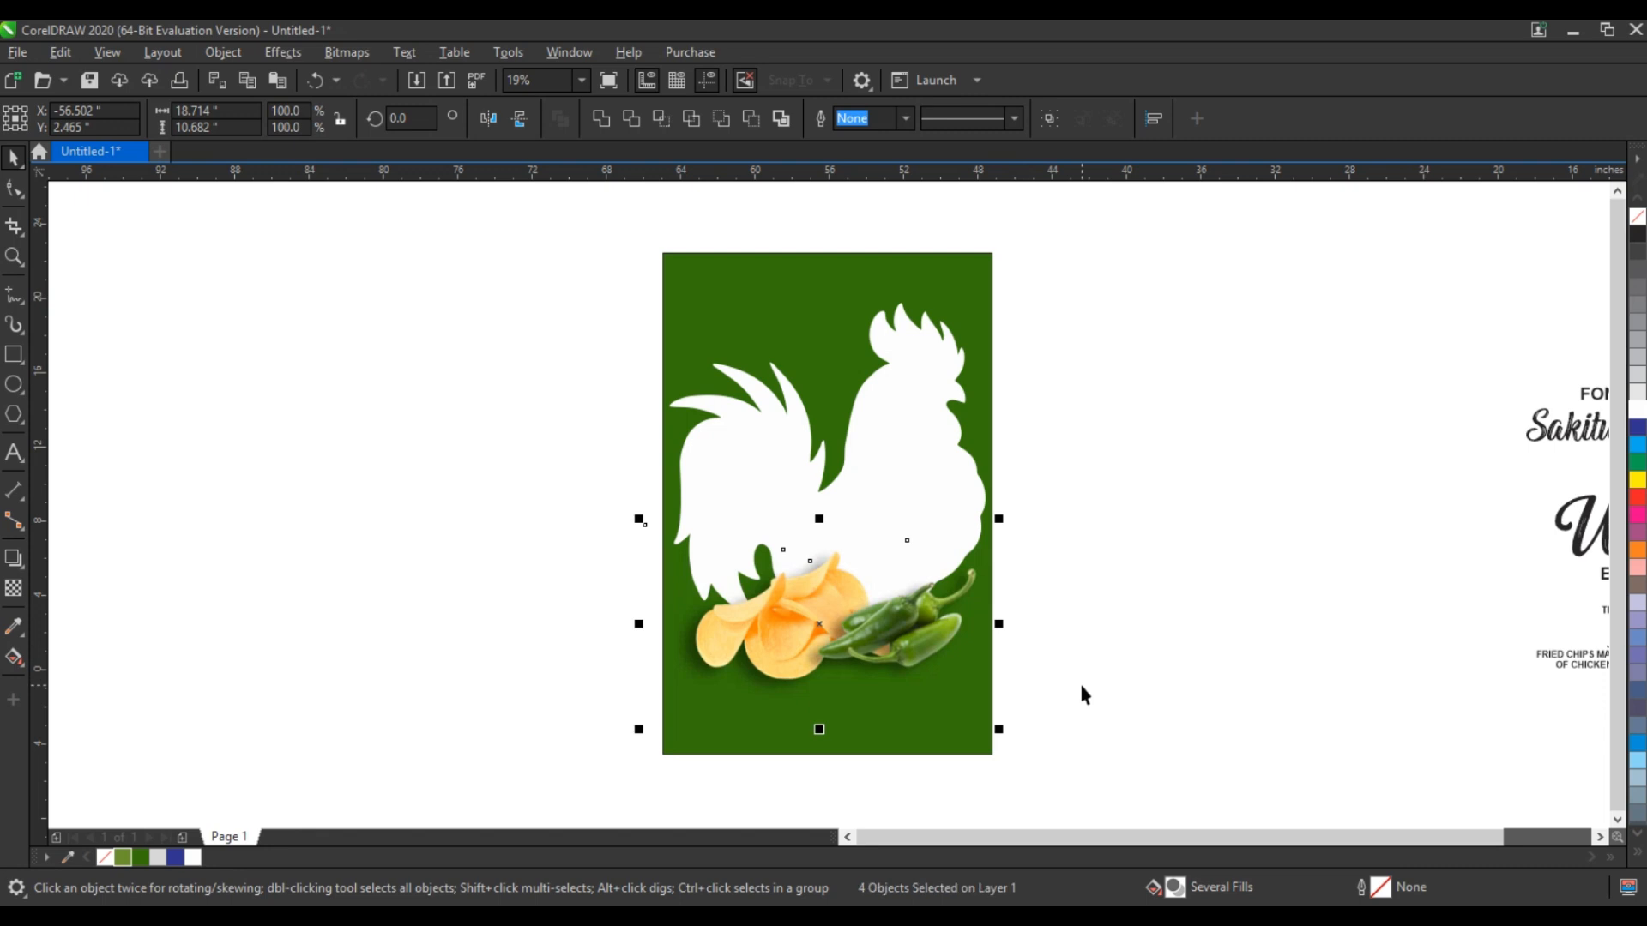
{"action": "left_click", "coordinate": [1068, 691]}
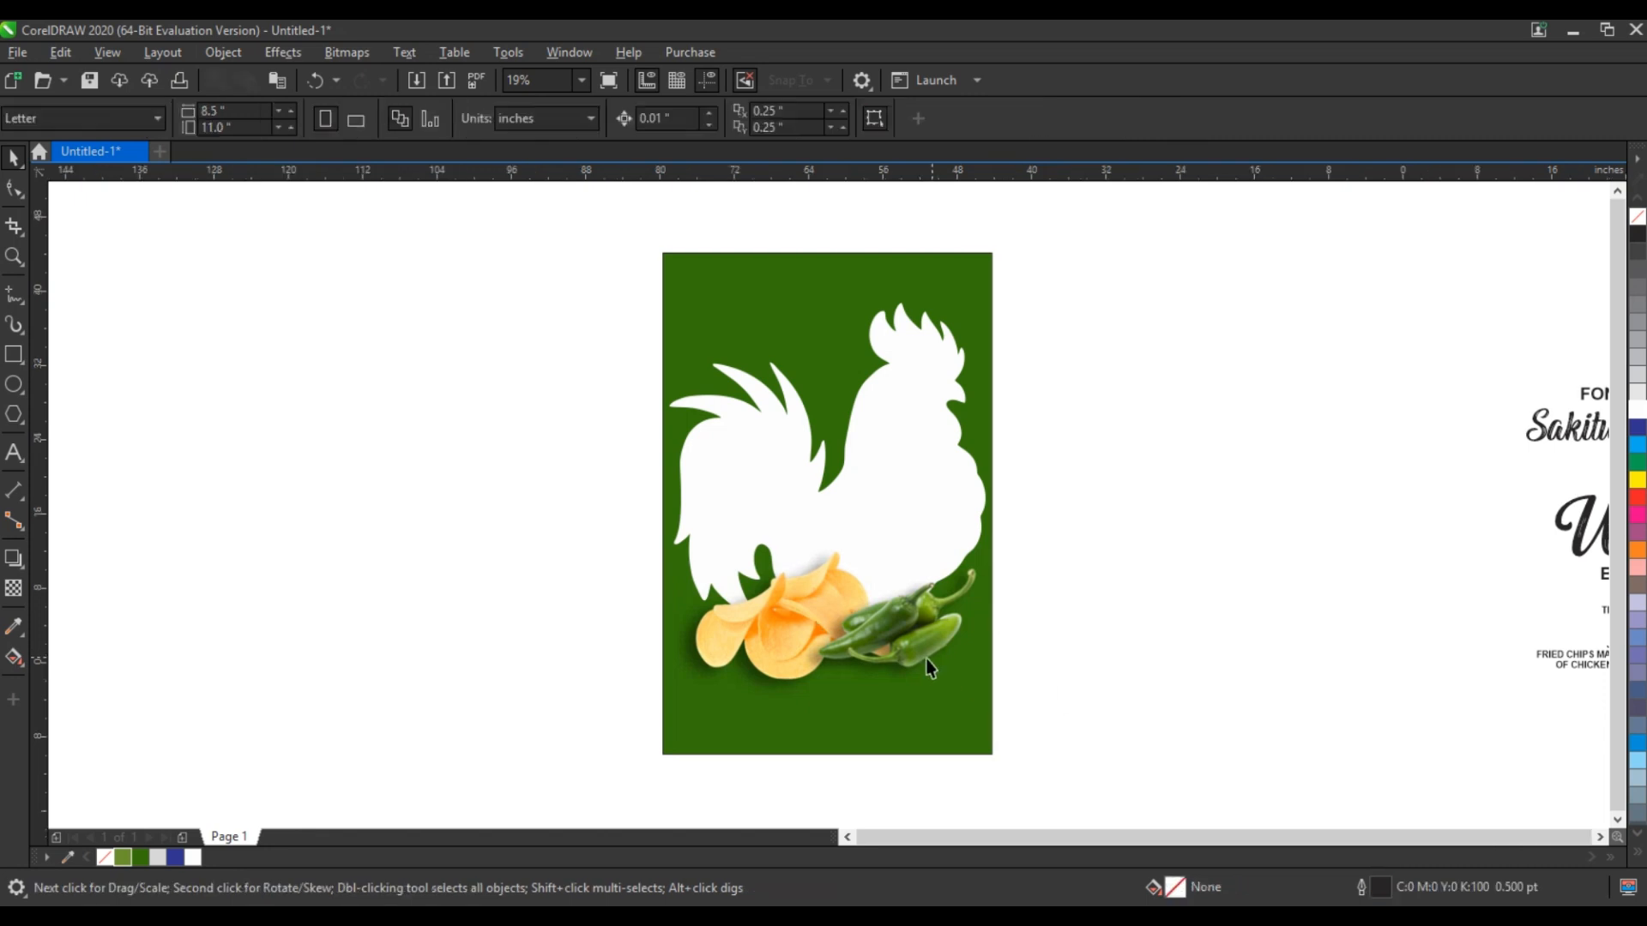
Step: Move the Thin & Crispy, CHICKEN and CHIPS texts onto the rooster's body and enlarge them to about 55 pt
{"action": "scroll", "coordinate": [930, 661], "scroll_direction": "down", "scroll_amount": 2}
{"action": "left_click_drag", "start_coordinate": [653, 423], "coordinate": [647, 393]}
{"action": "key", "text": "shift+F2"}
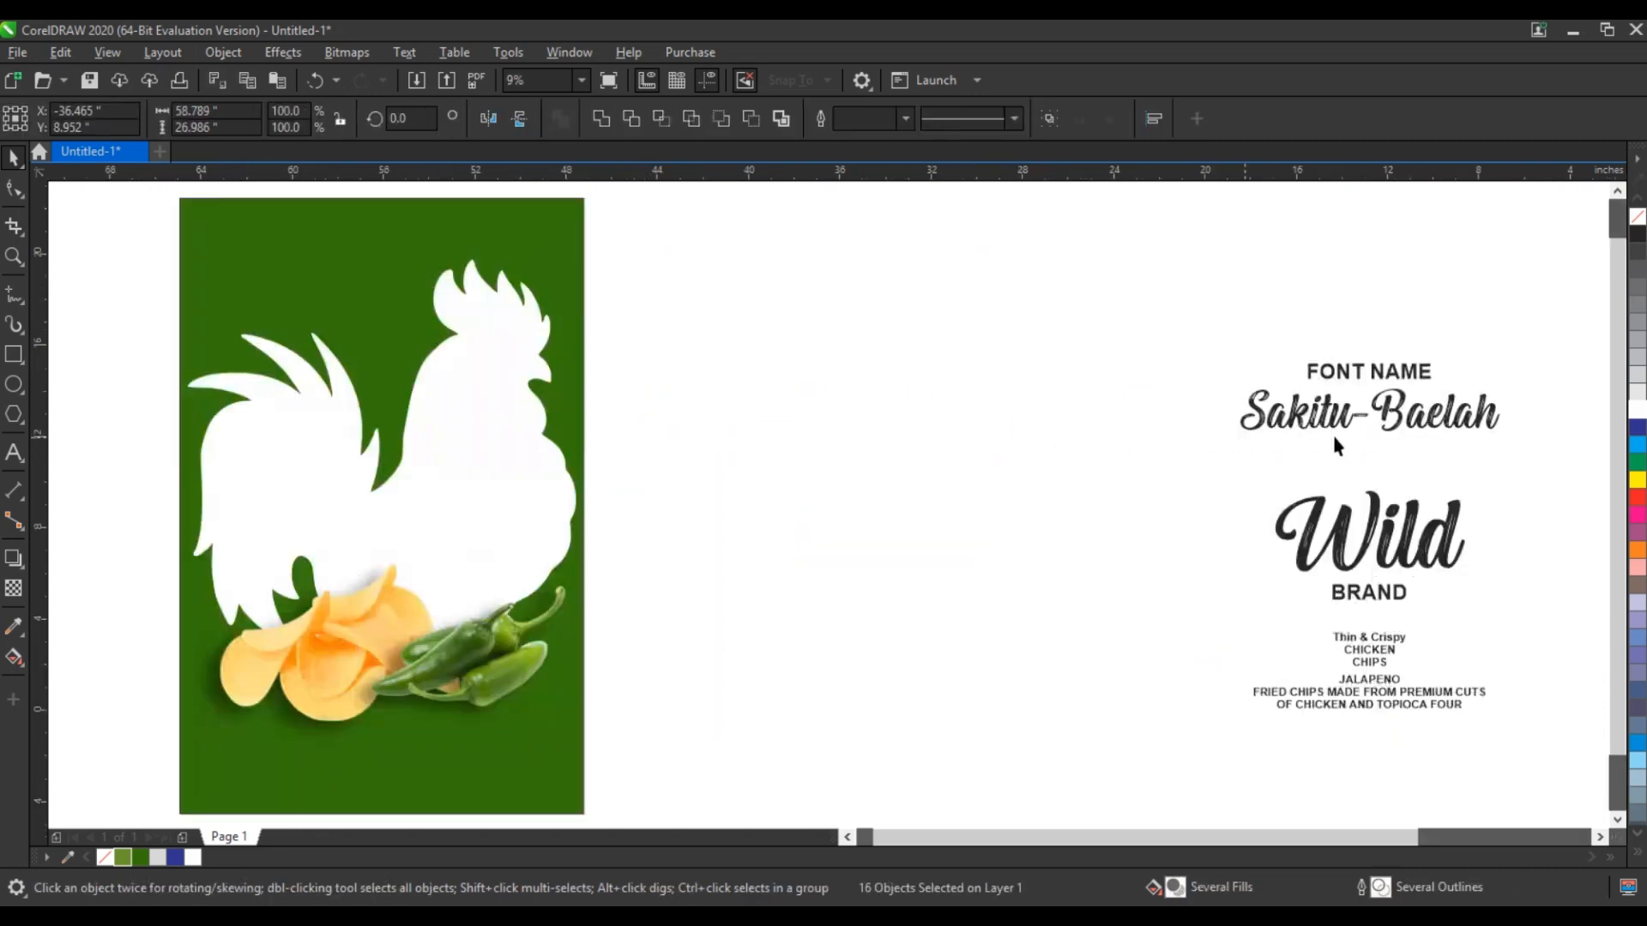
{"action": "left_click", "coordinate": [1368, 457]}
{"action": "left_click", "coordinate": [1388, 546]}
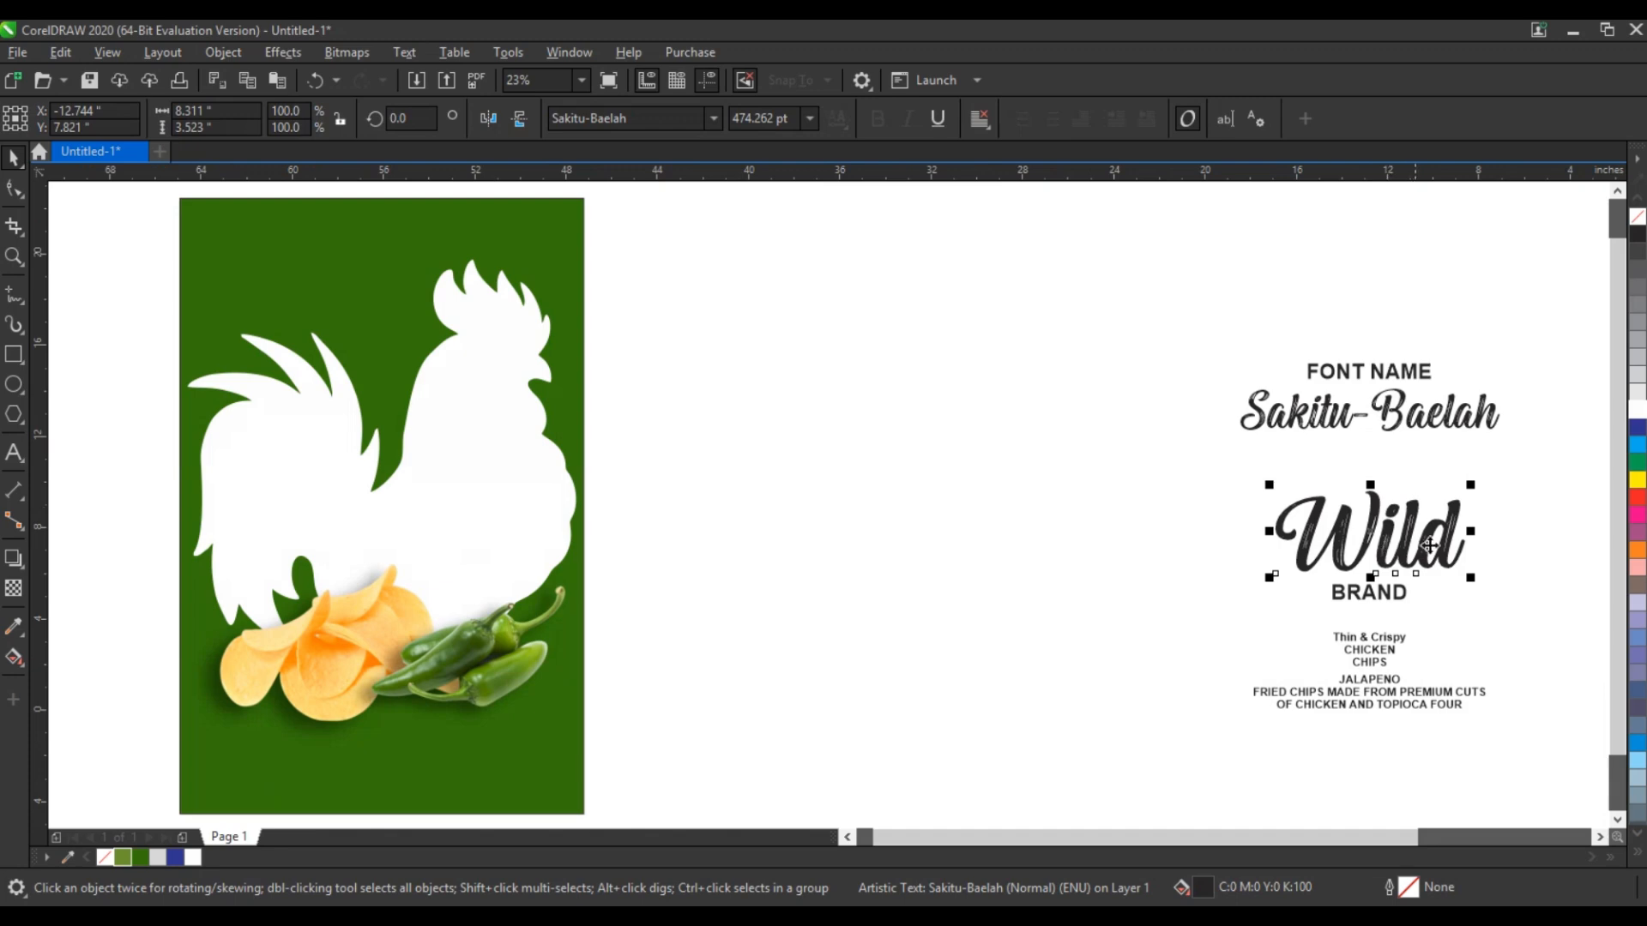
{"action": "left_click", "coordinate": [1451, 620]}
{"action": "left_click_drag", "start_coordinate": [1391, 652], "coordinate": [1275, 682]}
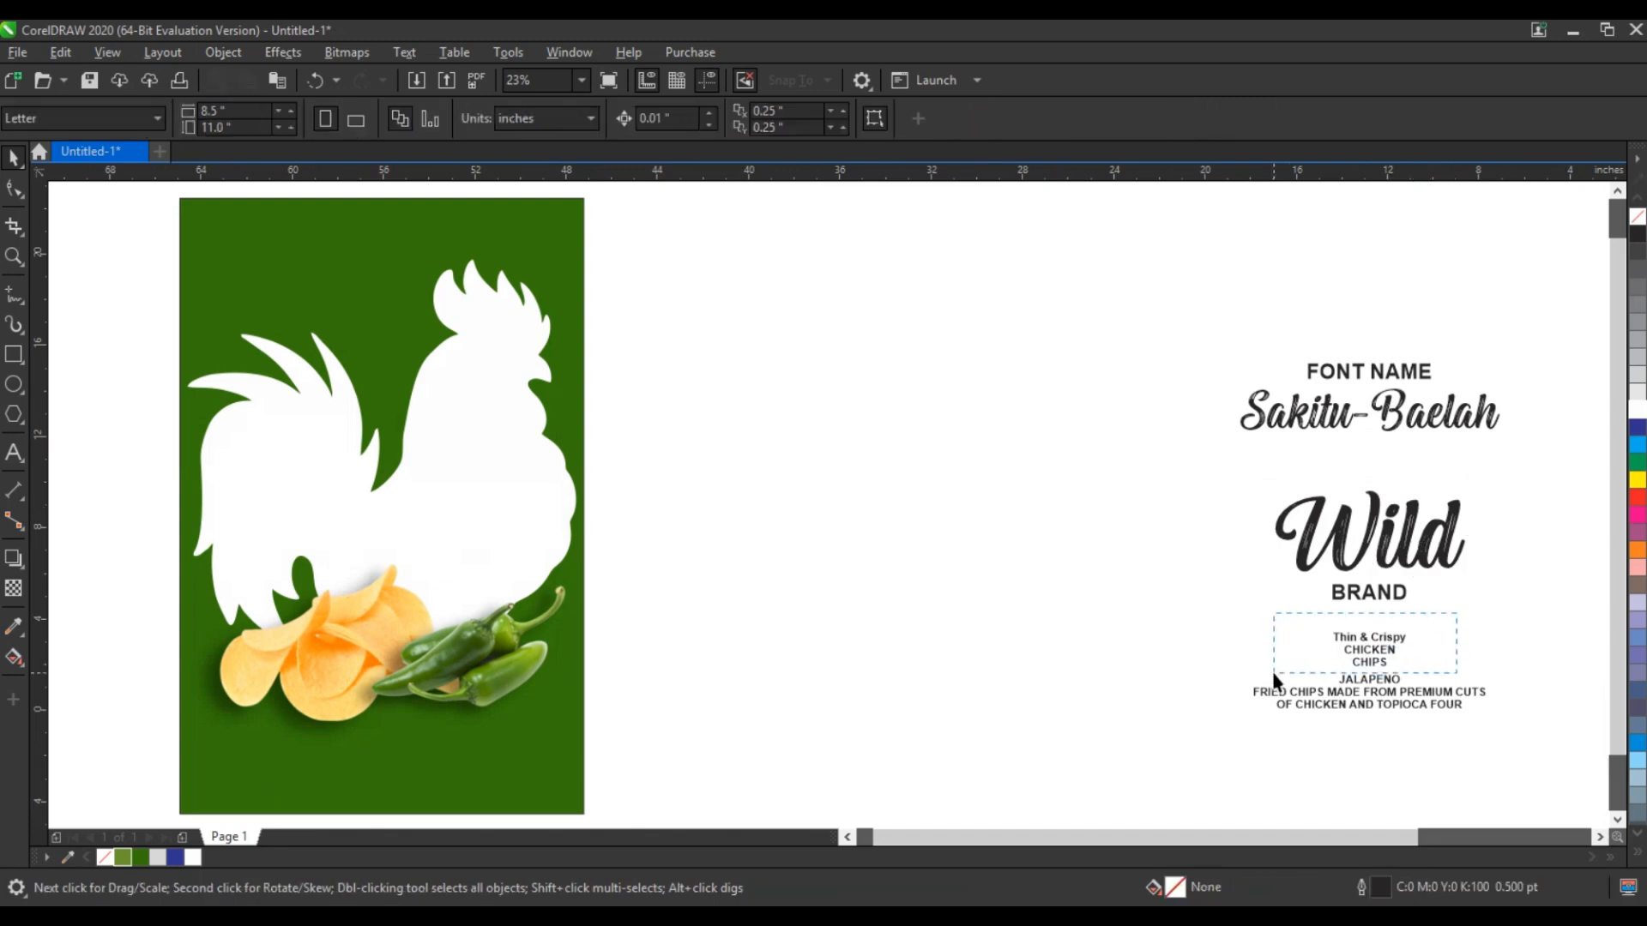
{"action": "left_click_drag", "start_coordinate": [1370, 656], "coordinate": [455, 543]}
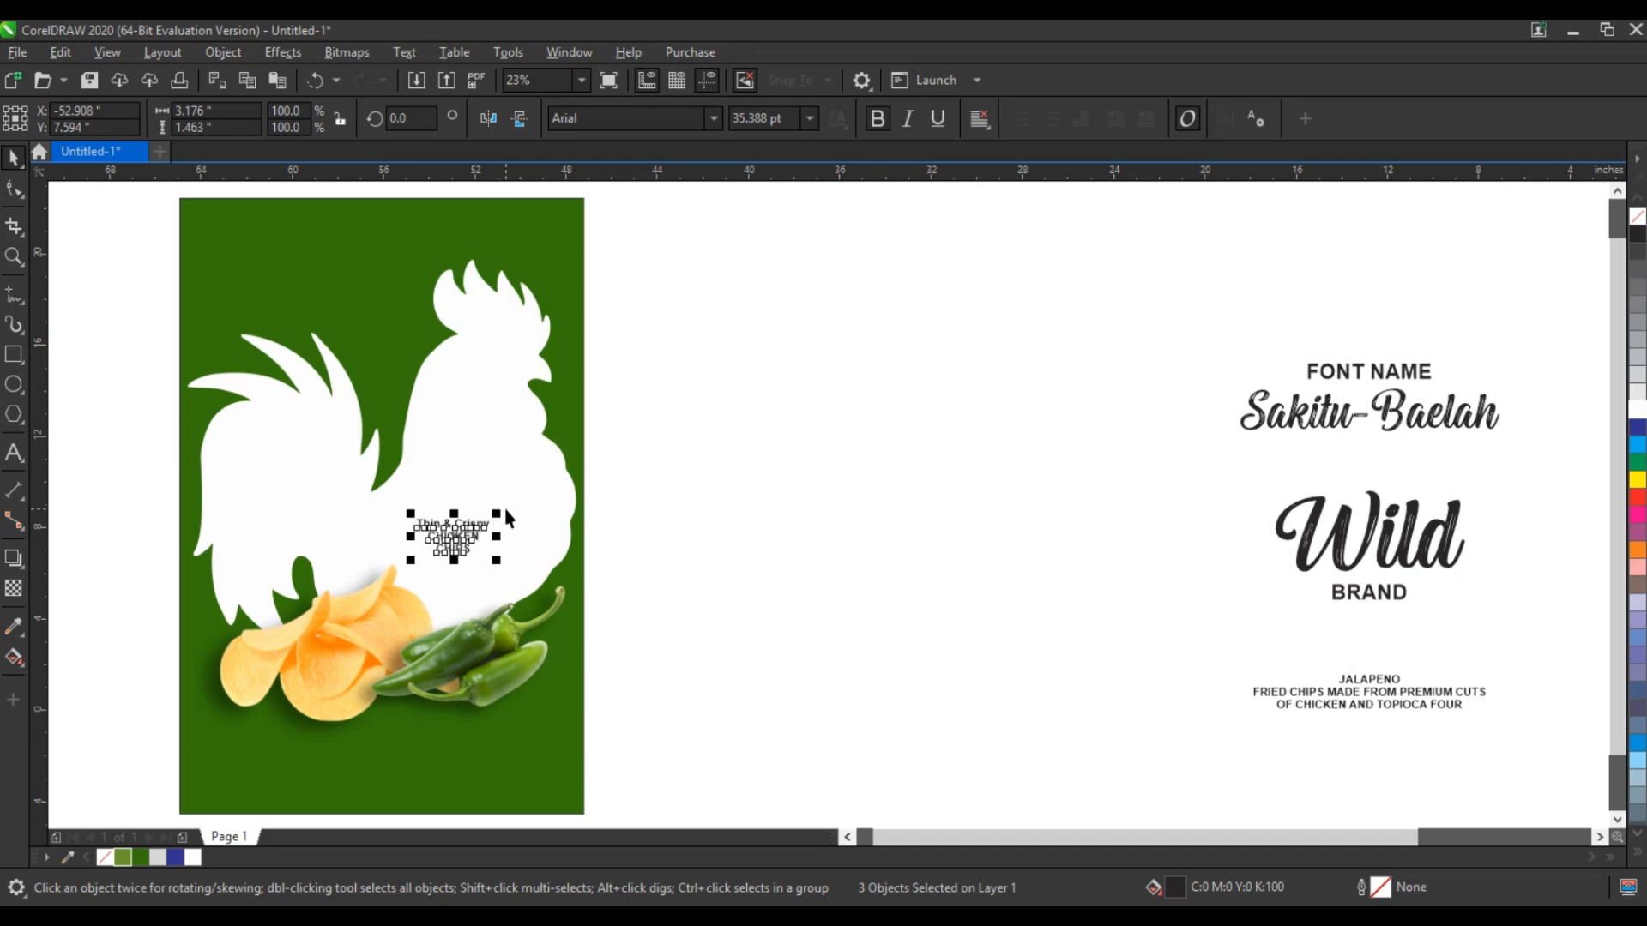
{"action": "left_click", "coordinate": [428, 431]}
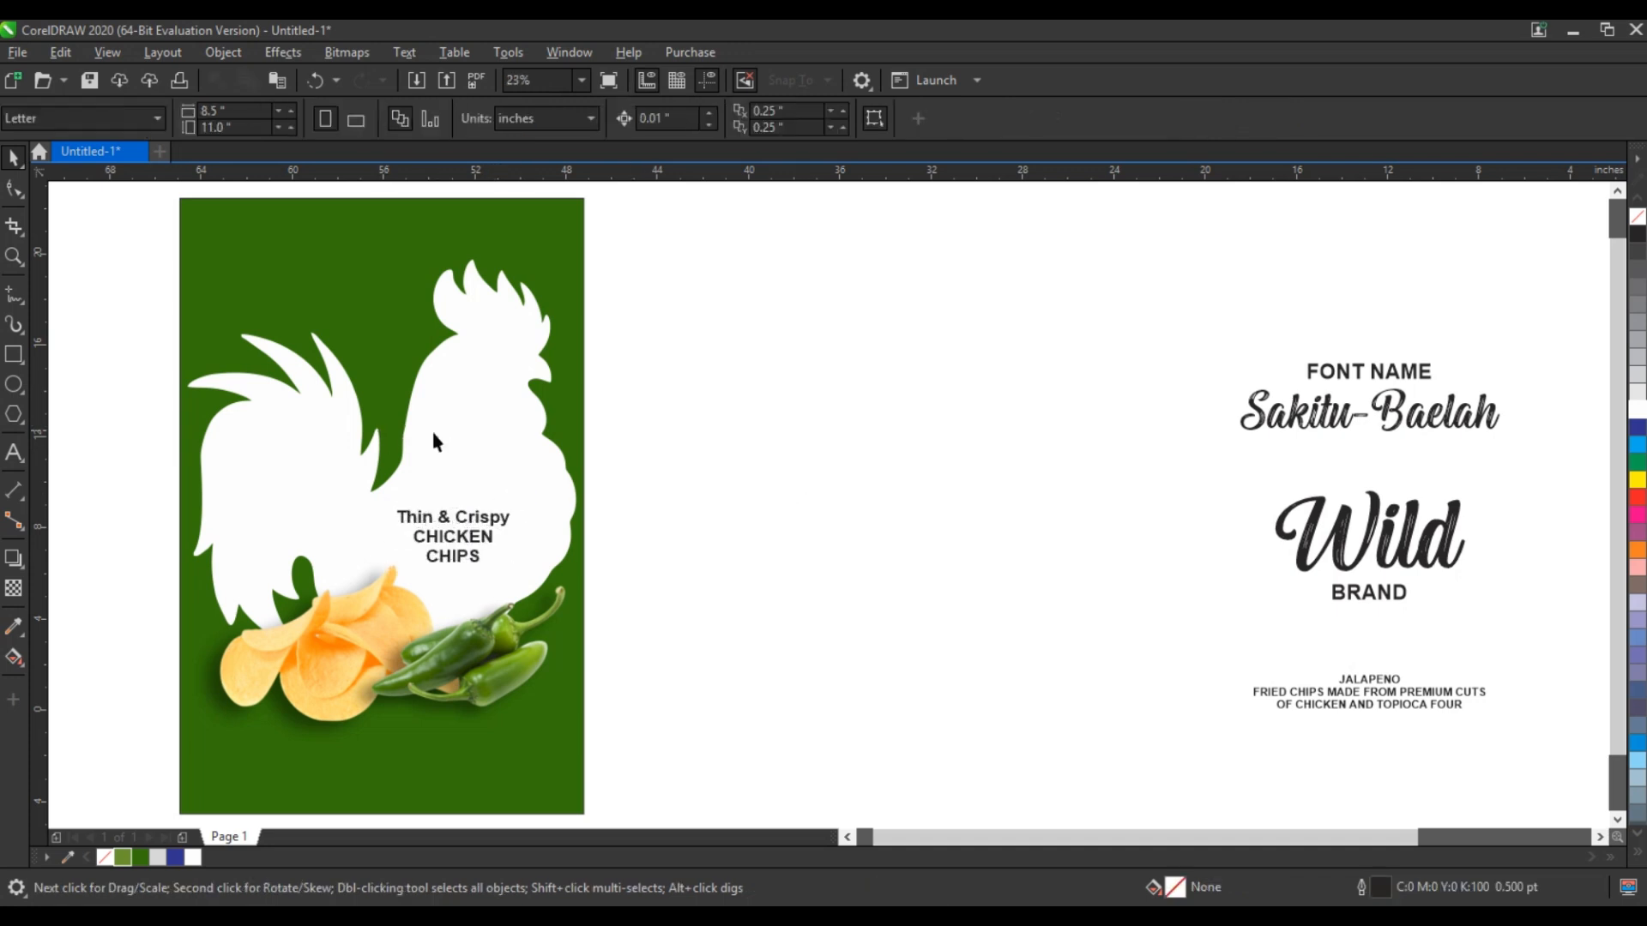
Step: Delete the extra nodes on the rooster's back where the neck curves down to the tail notch
{"action": "left_click", "coordinate": [14, 256]}
{"action": "left_click_drag", "start_coordinate": [279, 308], "coordinate": [573, 538]}
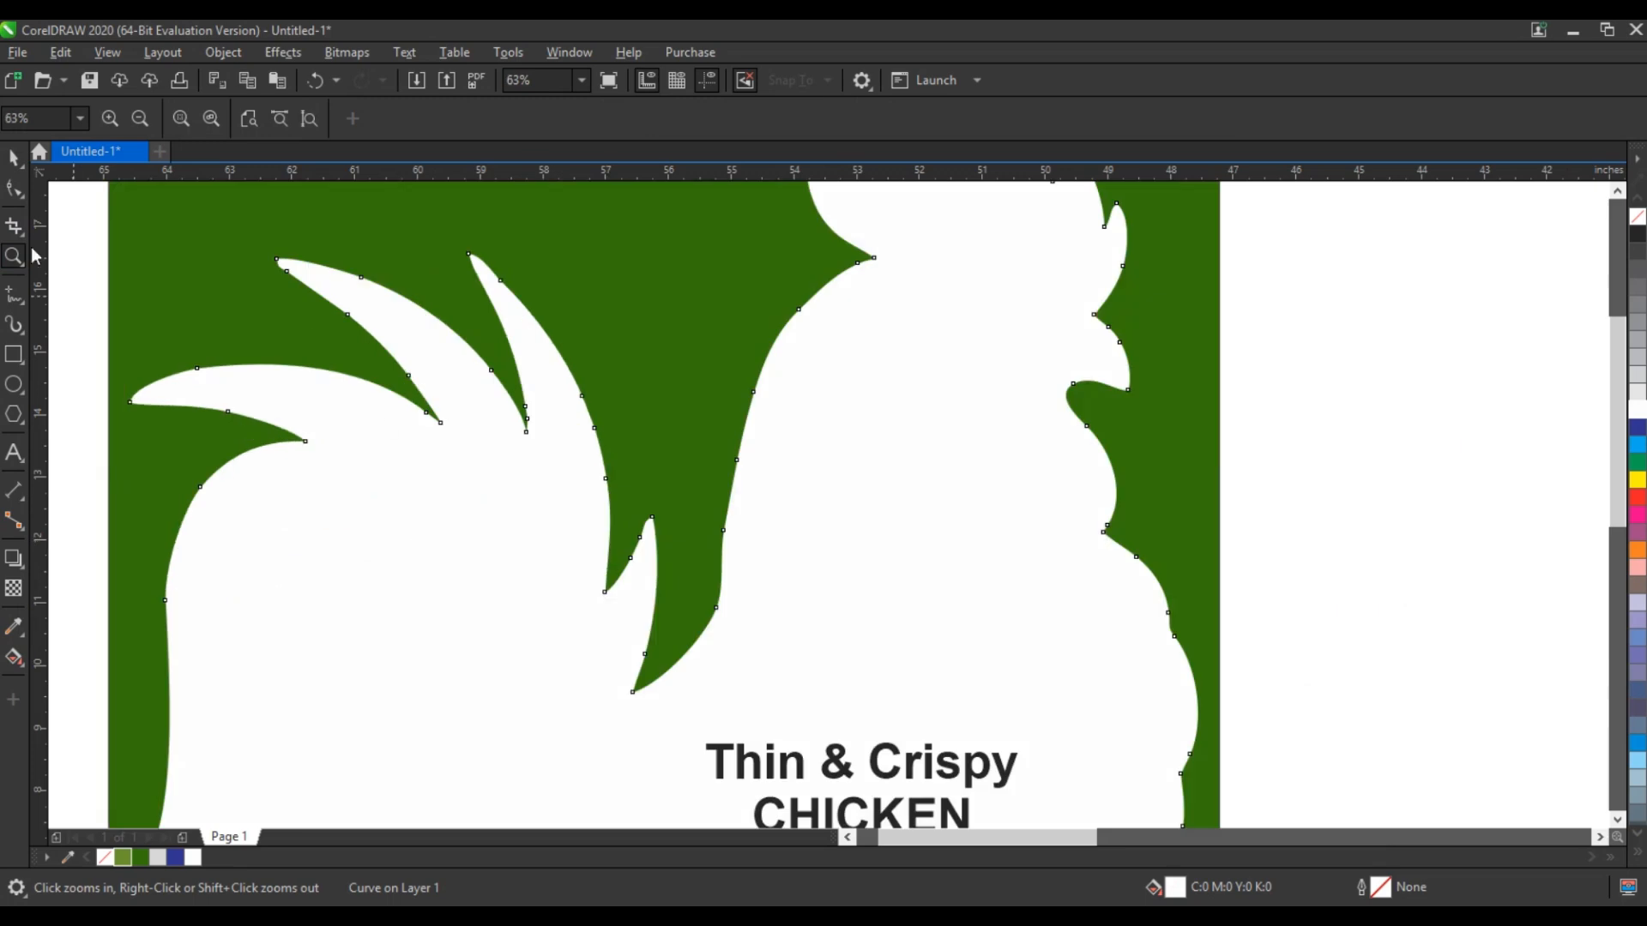
{"action": "left_click", "coordinate": [14, 188]}
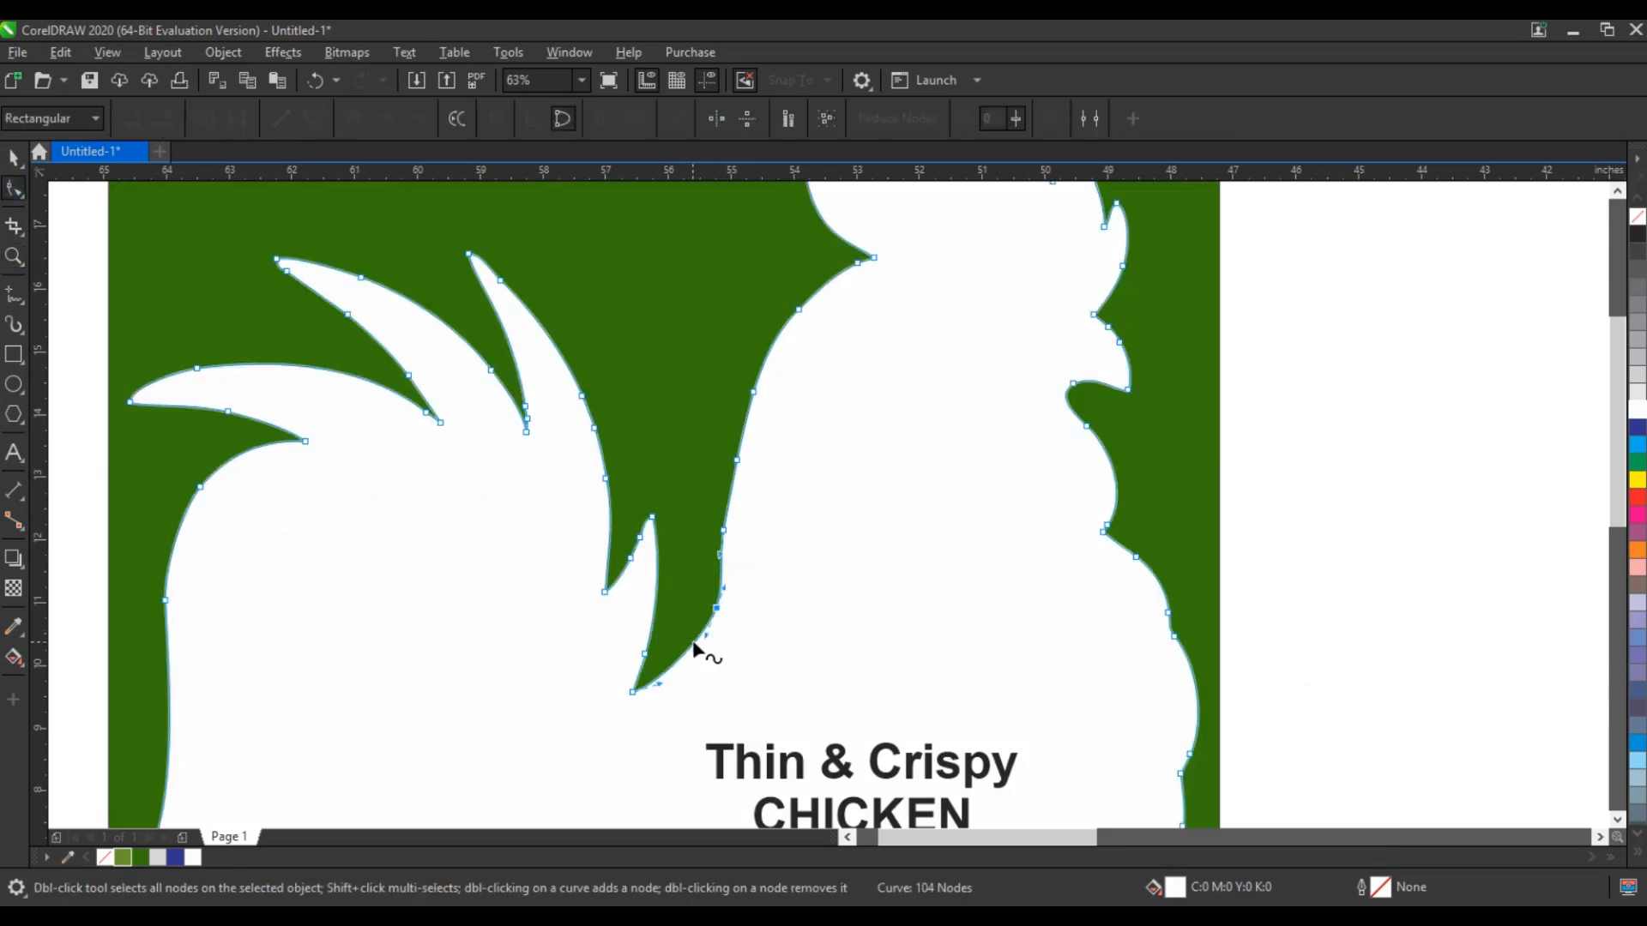
{"action": "left_click_drag", "start_coordinate": [755, 525], "coordinate": [665, 640]}
{"action": "key", "text": "Delete"}
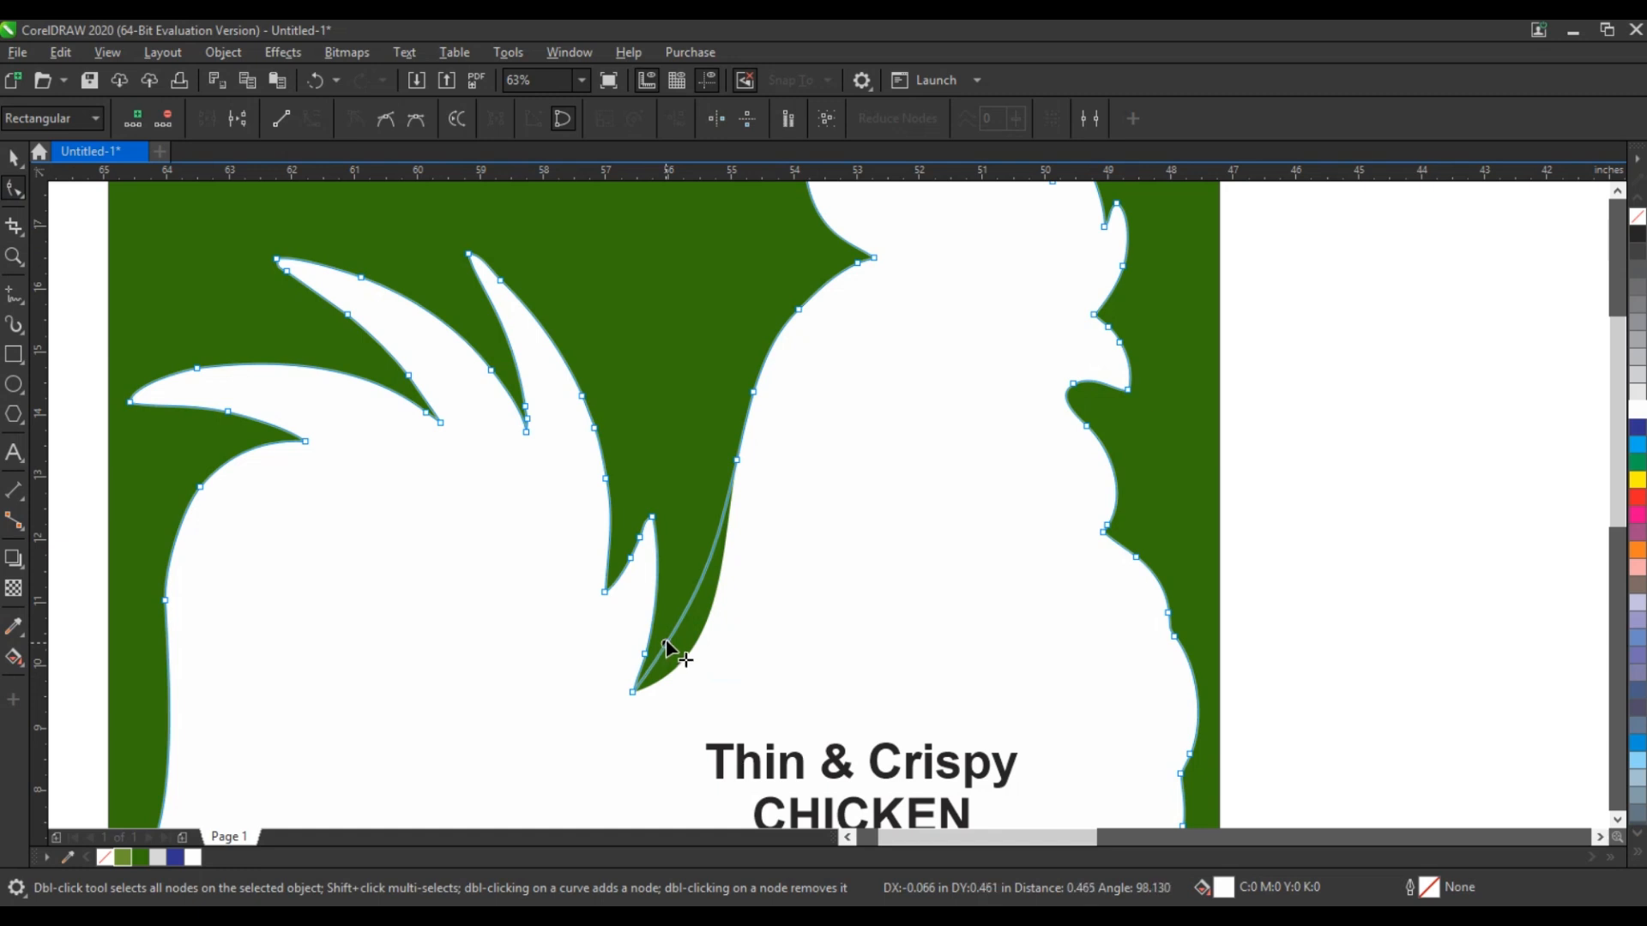
Step: Raise the lowest node of the notch between the rooster's tail and neck and reshape the adjoining segments into smooth curves
{"action": "left_click", "coordinate": [642, 707]}
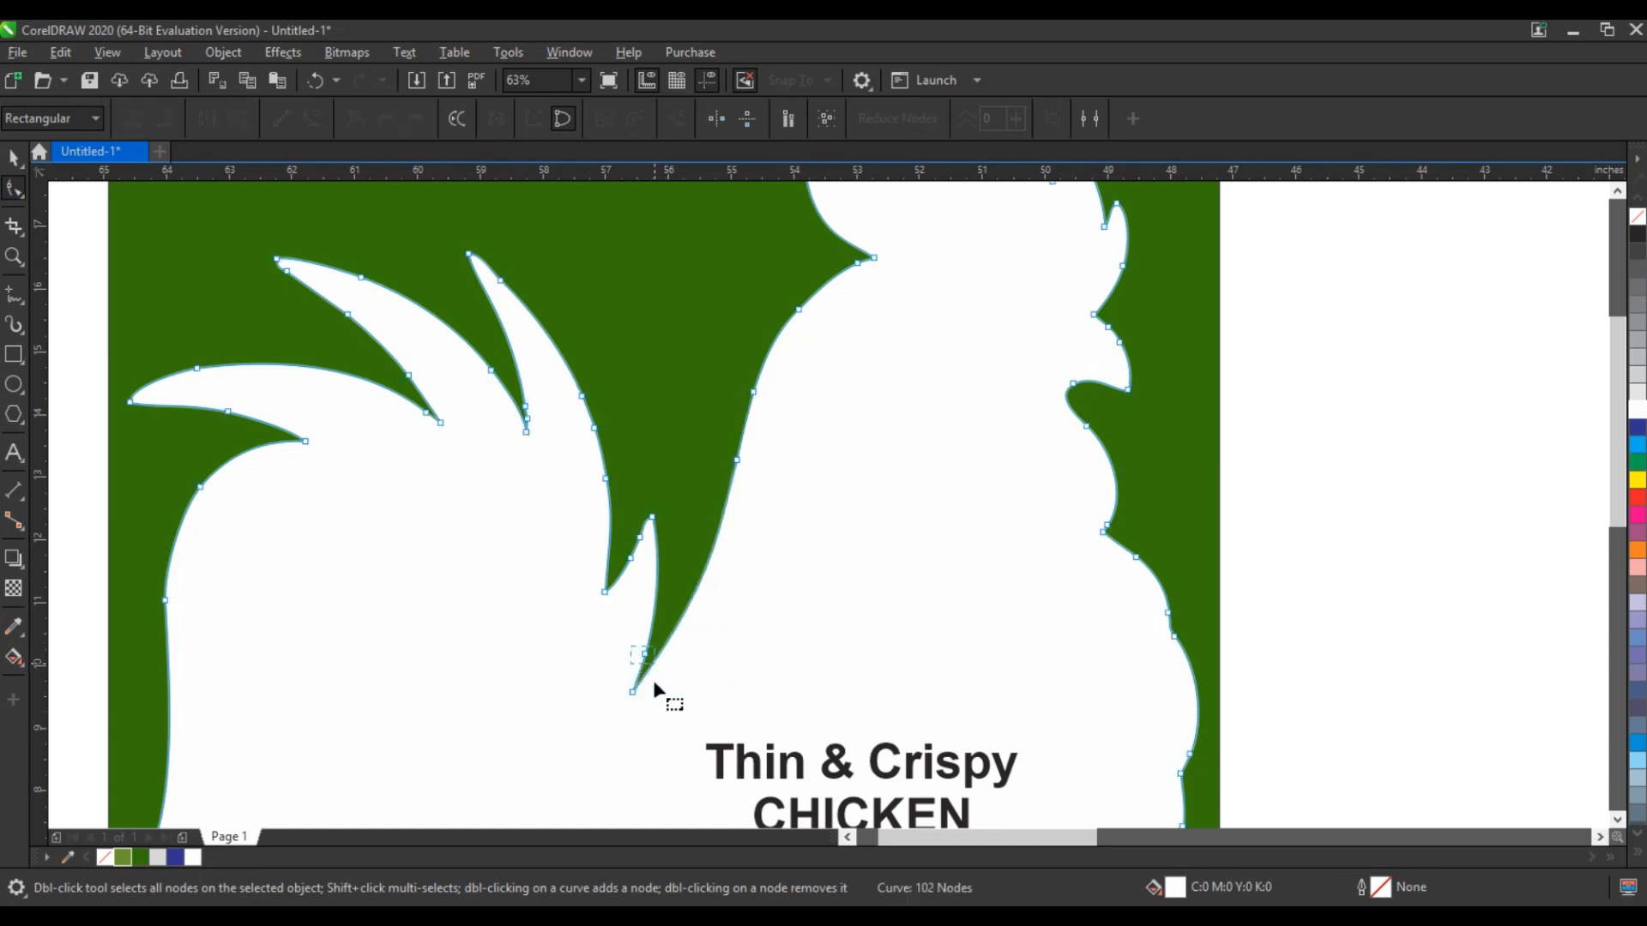
{"action": "left_click_drag", "start_coordinate": [632, 685], "coordinate": [632, 627]}
{"action": "left_click_drag", "start_coordinate": [645, 562], "coordinate": [658, 580]}
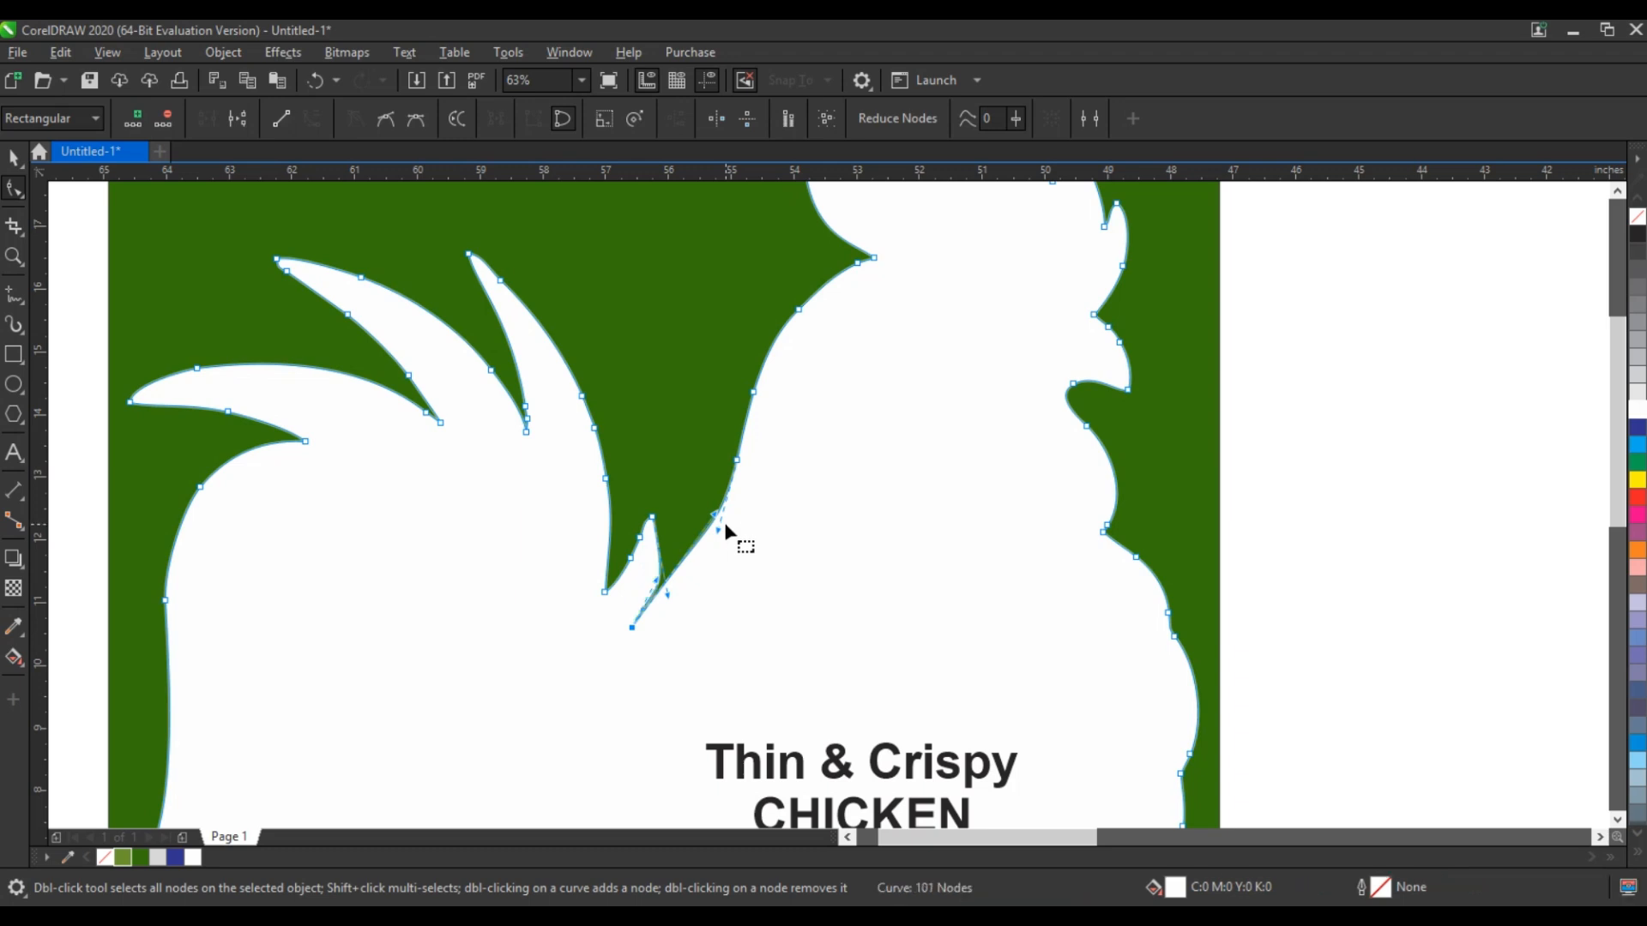
{"action": "left_click_drag", "start_coordinate": [715, 523], "coordinate": [720, 578]}
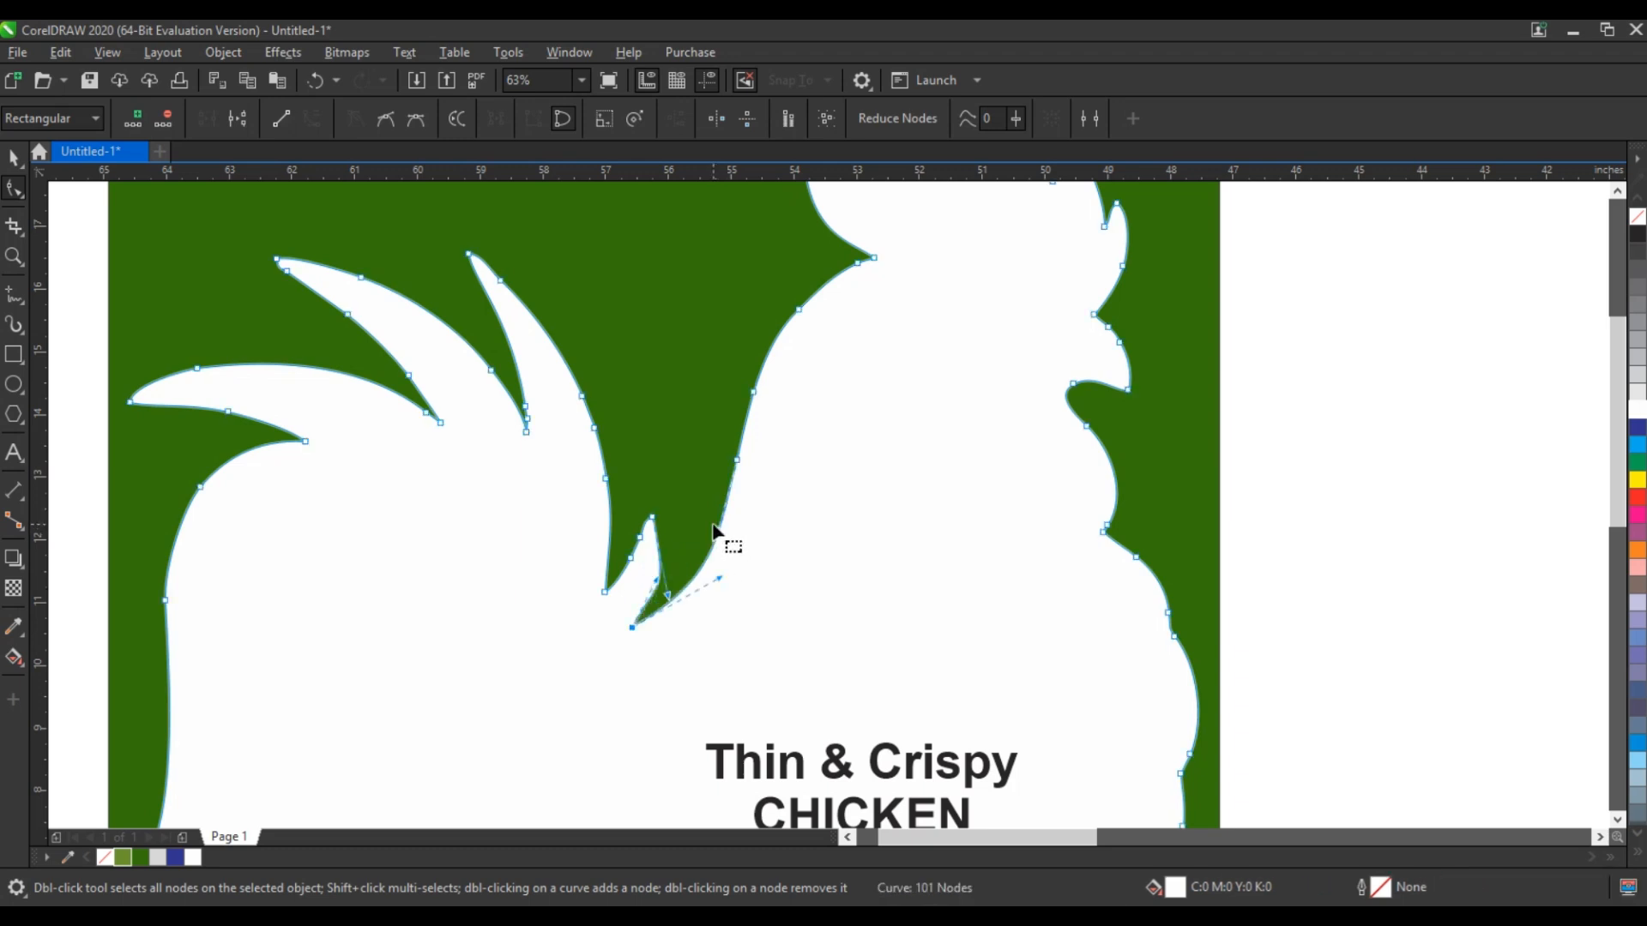
{"action": "double_click", "coordinate": [717, 531]}
{"action": "left_click", "coordinate": [714, 584]}
{"action": "mouse_move", "coordinate": [657, 582]}
{"action": "left_mouse_down"}
{"action": "mouse_move", "coordinate": [659, 602]}
{"action": "mouse_move", "coordinate": [661, 571]}
{"action": "left_mouse_up"}
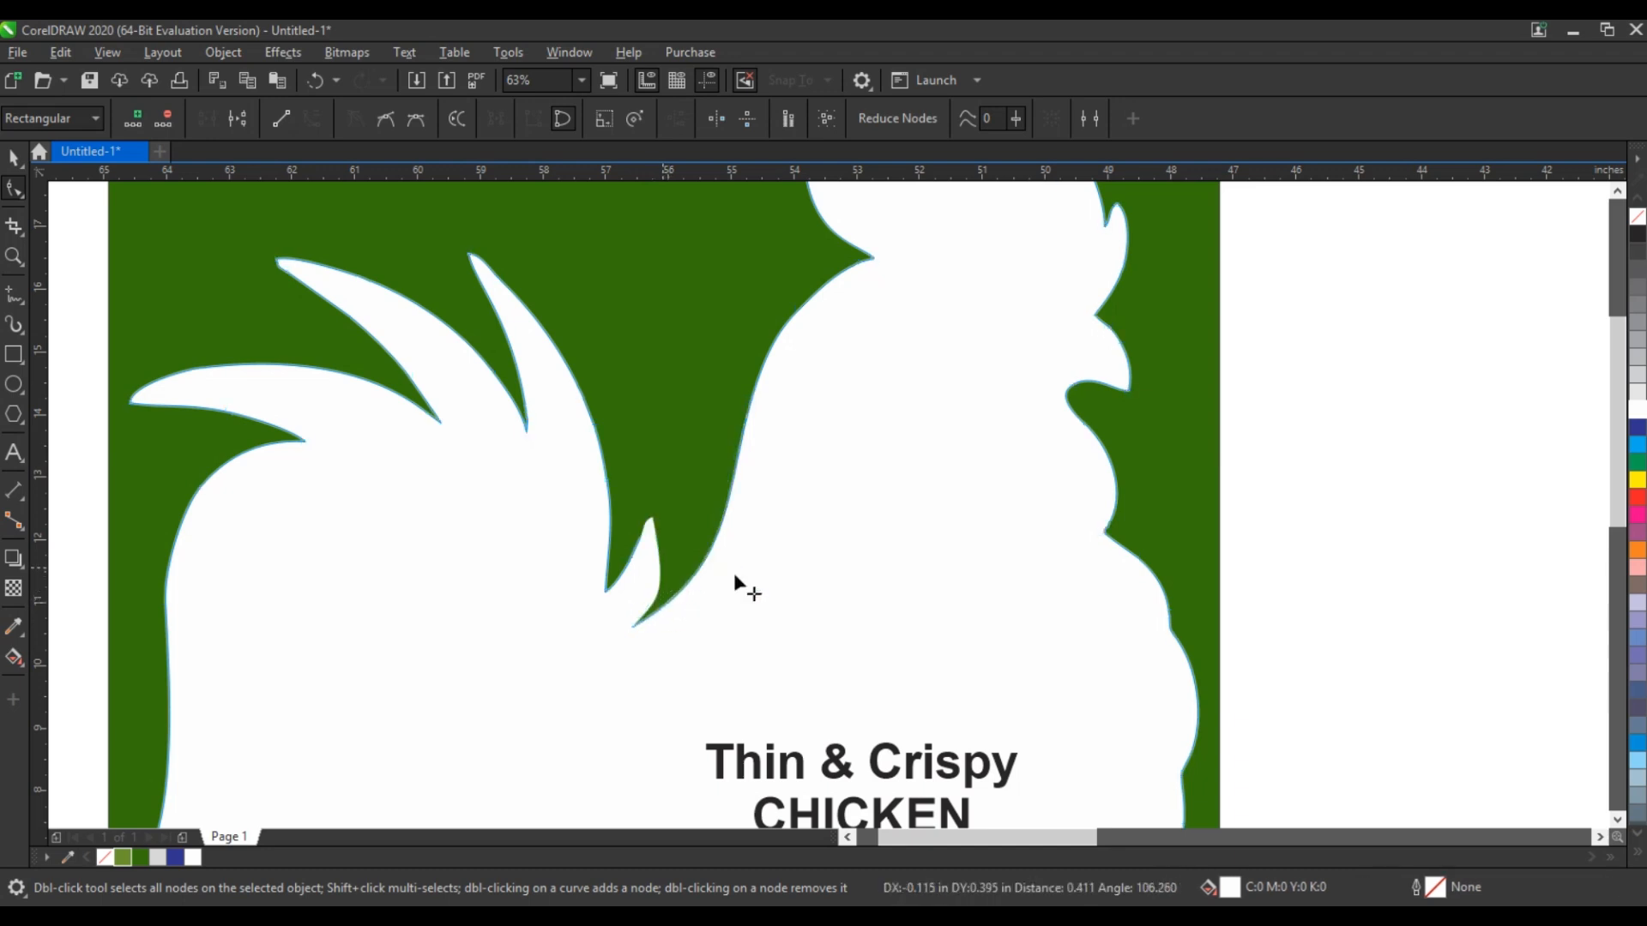
{"action": "left_click", "coordinate": [14, 157]}
{"action": "scroll", "coordinate": [758, 559], "scroll_direction": "down", "scroll_amount": 2}
{"action": "left_click", "coordinate": [1033, 636]}
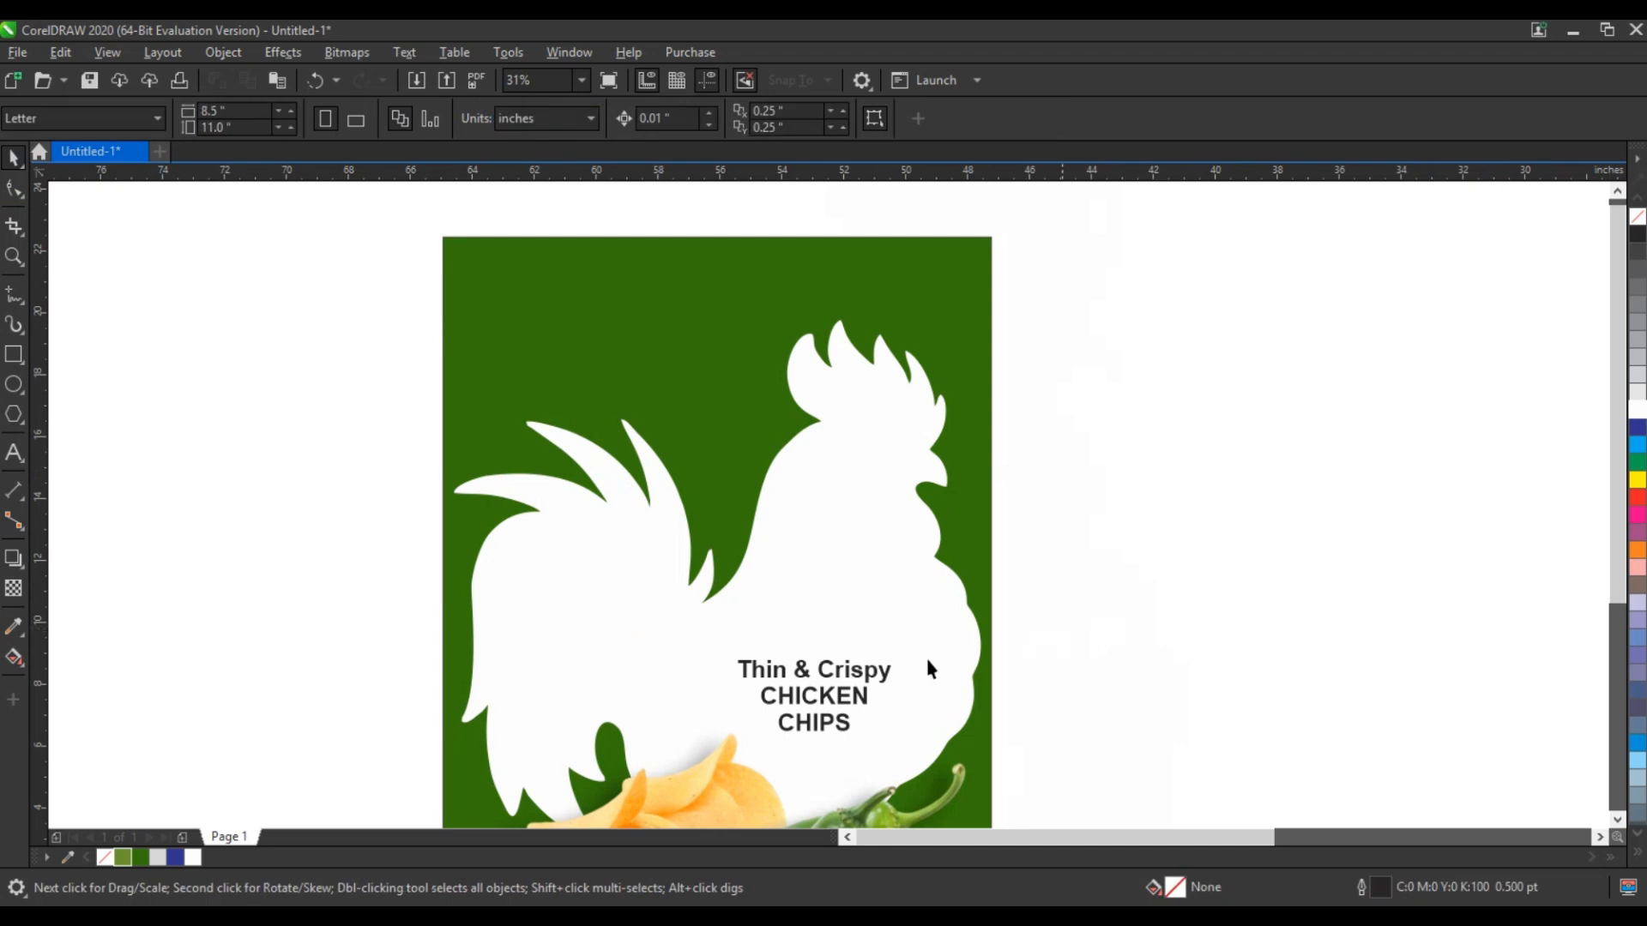
Step: Move the Thin & Crispy text up and shift the CHICKEN and CHIPS texts up and to the left below it
{"action": "left_click", "coordinate": [837, 629]}
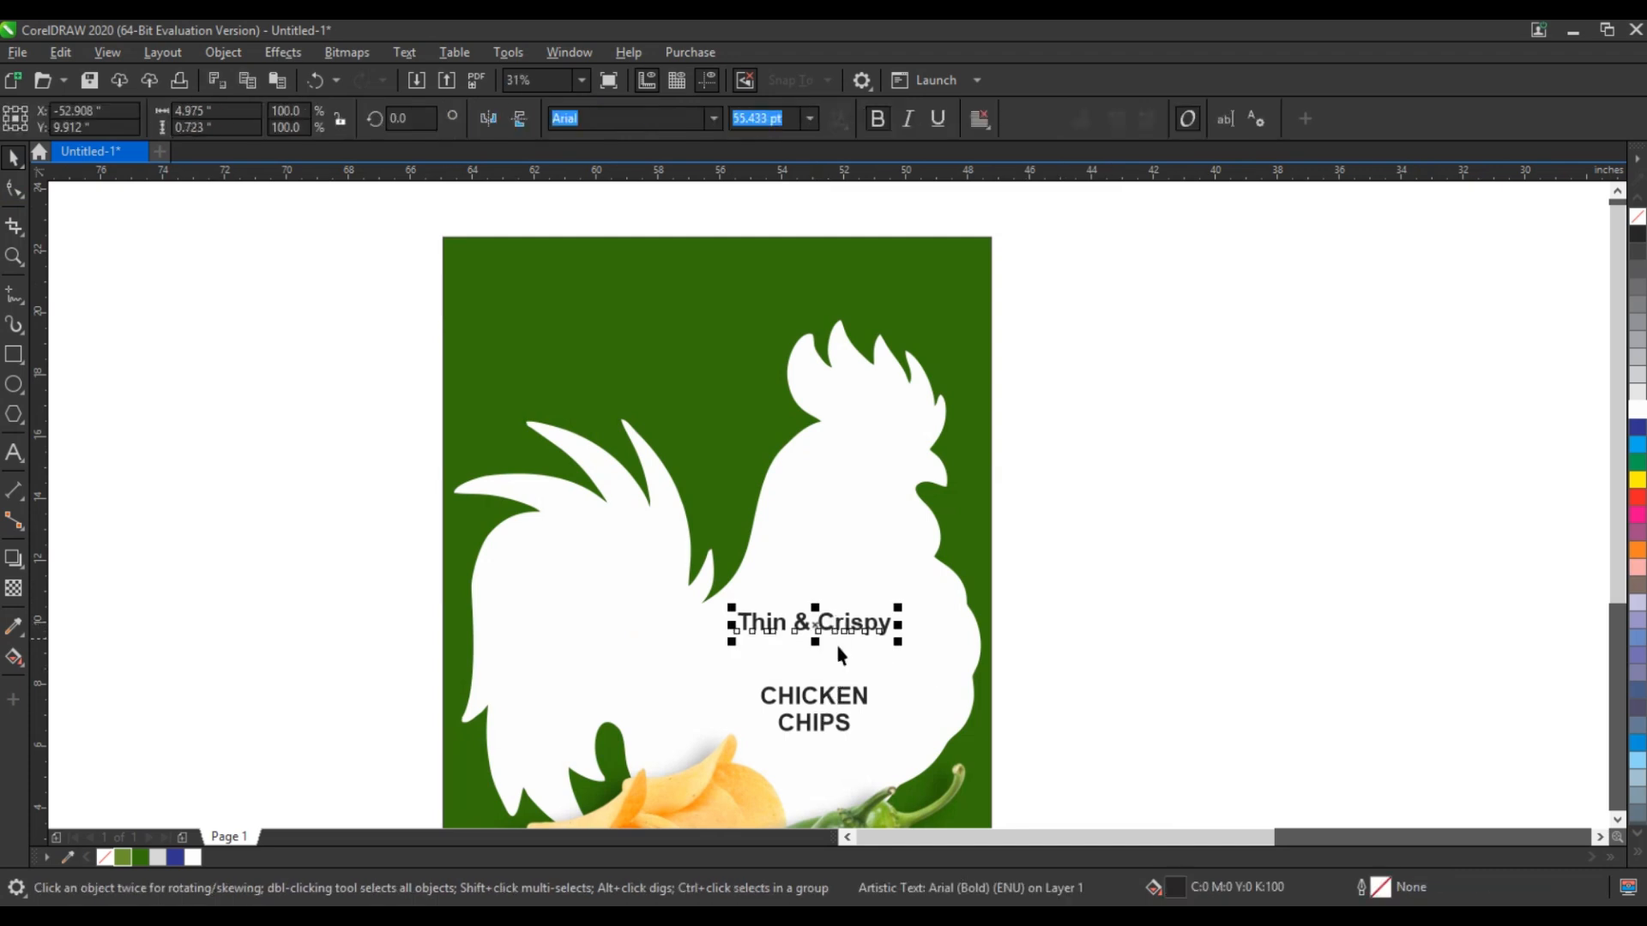
{"action": "left_click", "coordinate": [836, 721]}
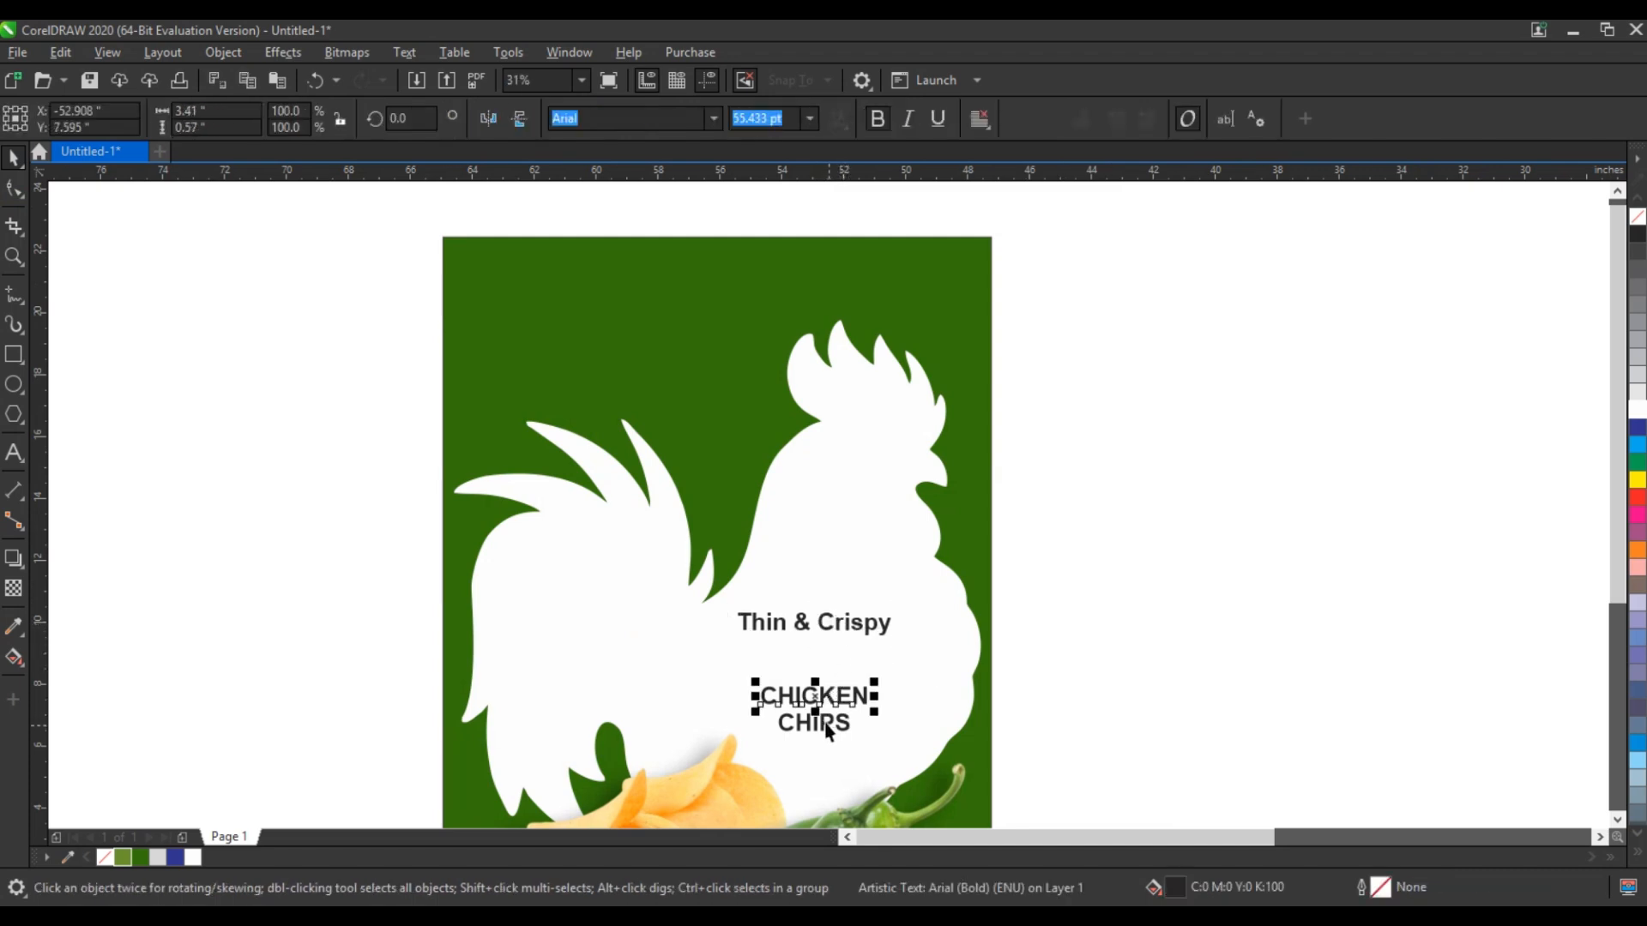
{"action": "left_click", "coordinate": [830, 727], "text": "shift"}
{"action": "left_click_drag", "start_coordinate": [812, 719], "coordinate": [746, 687]}
Step: Set the CHICKEN and CHIPS texts in Good Times and enlarge them to about 98.8 pt
{"action": "left_click", "coordinate": [711, 119]}
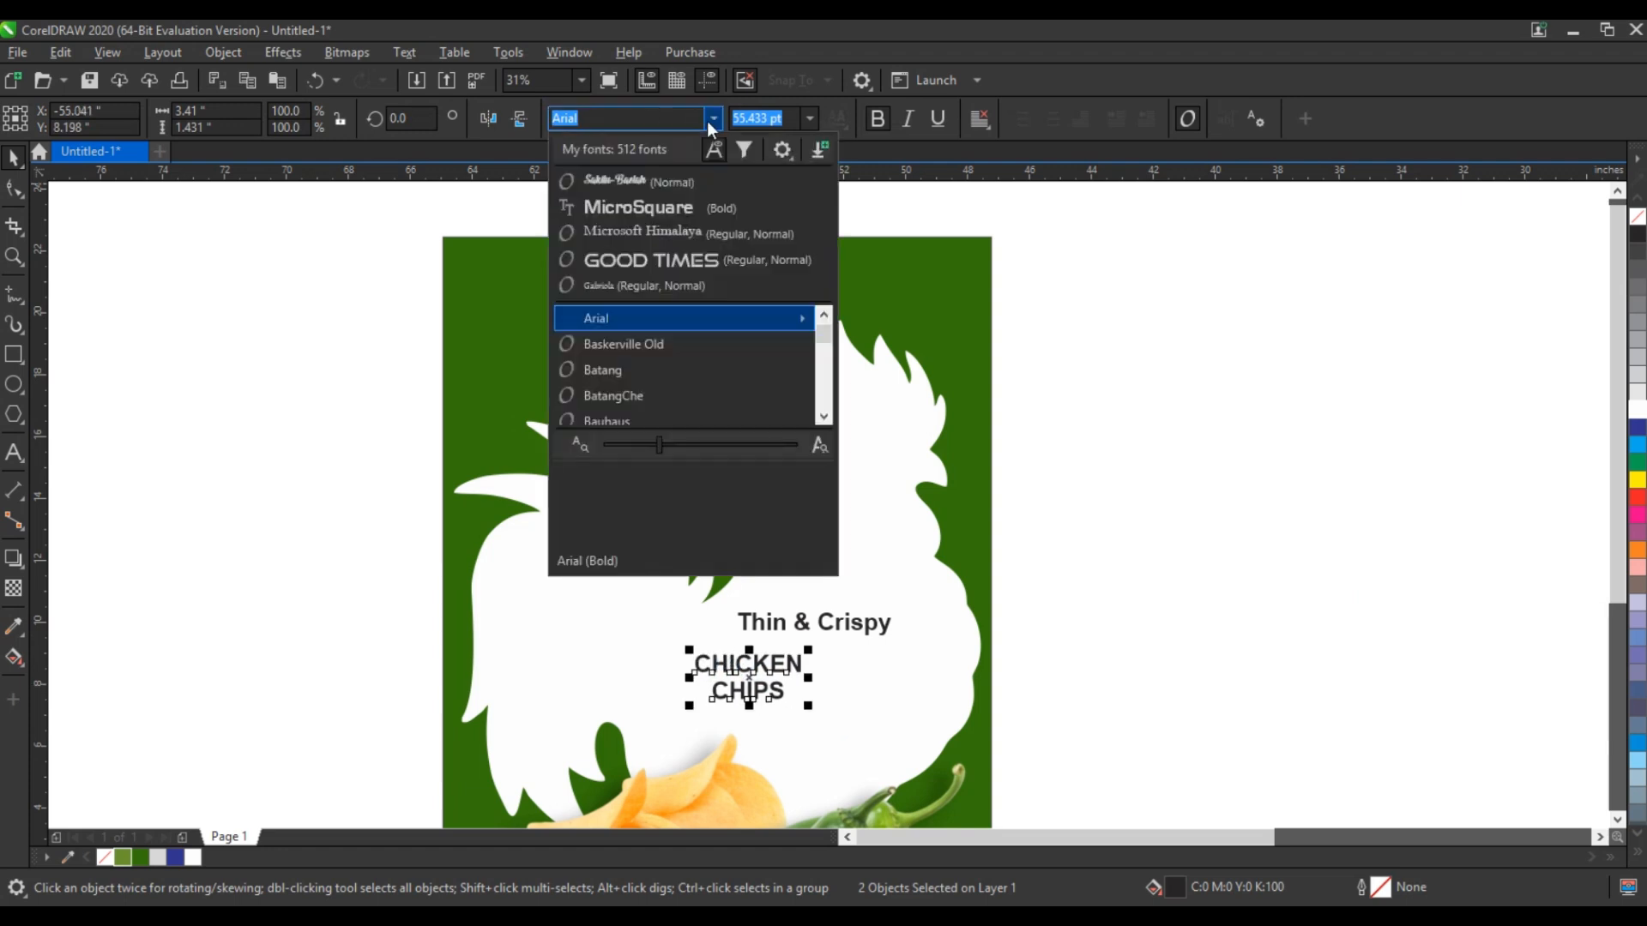
{"action": "left_click", "coordinate": [672, 259]}
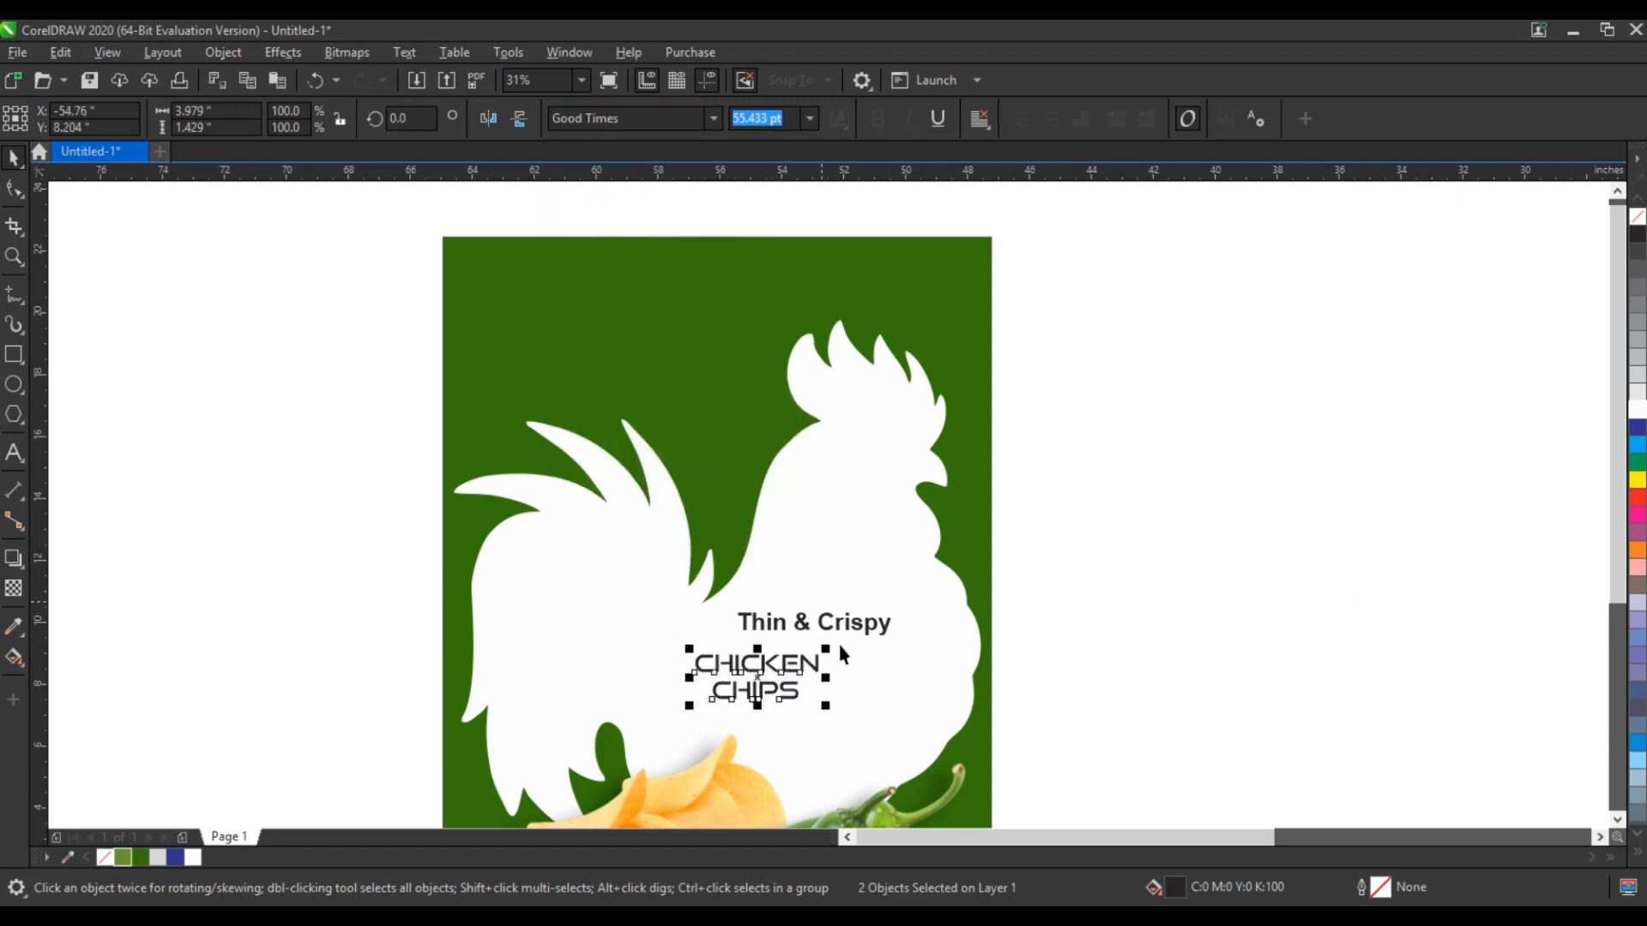
{"action": "left_click_drag", "start_coordinate": [825, 710], "coordinate": [868, 725]}
Step: Center the CHICKEN and CHIPS texts horizontally on the rooster and nudge CHICKEN down about 0.3 inches toward CHIPS
{"action": "key", "text": "p"}
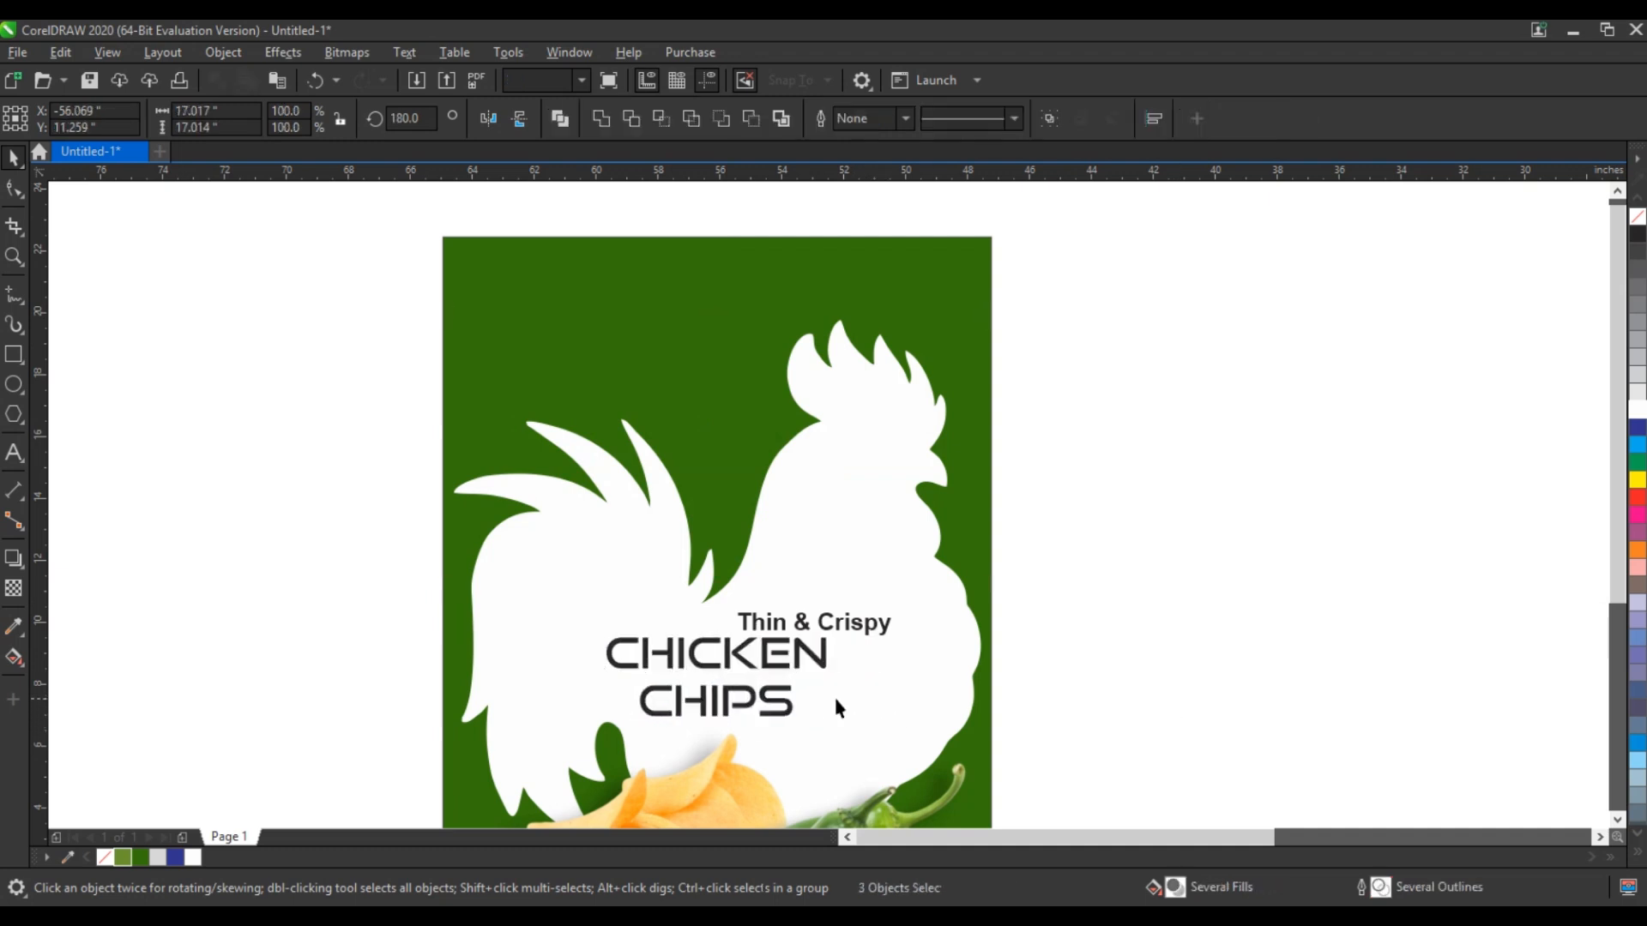
{"action": "key", "text": "Escape"}
{"action": "left_click", "coordinate": [740, 656]}
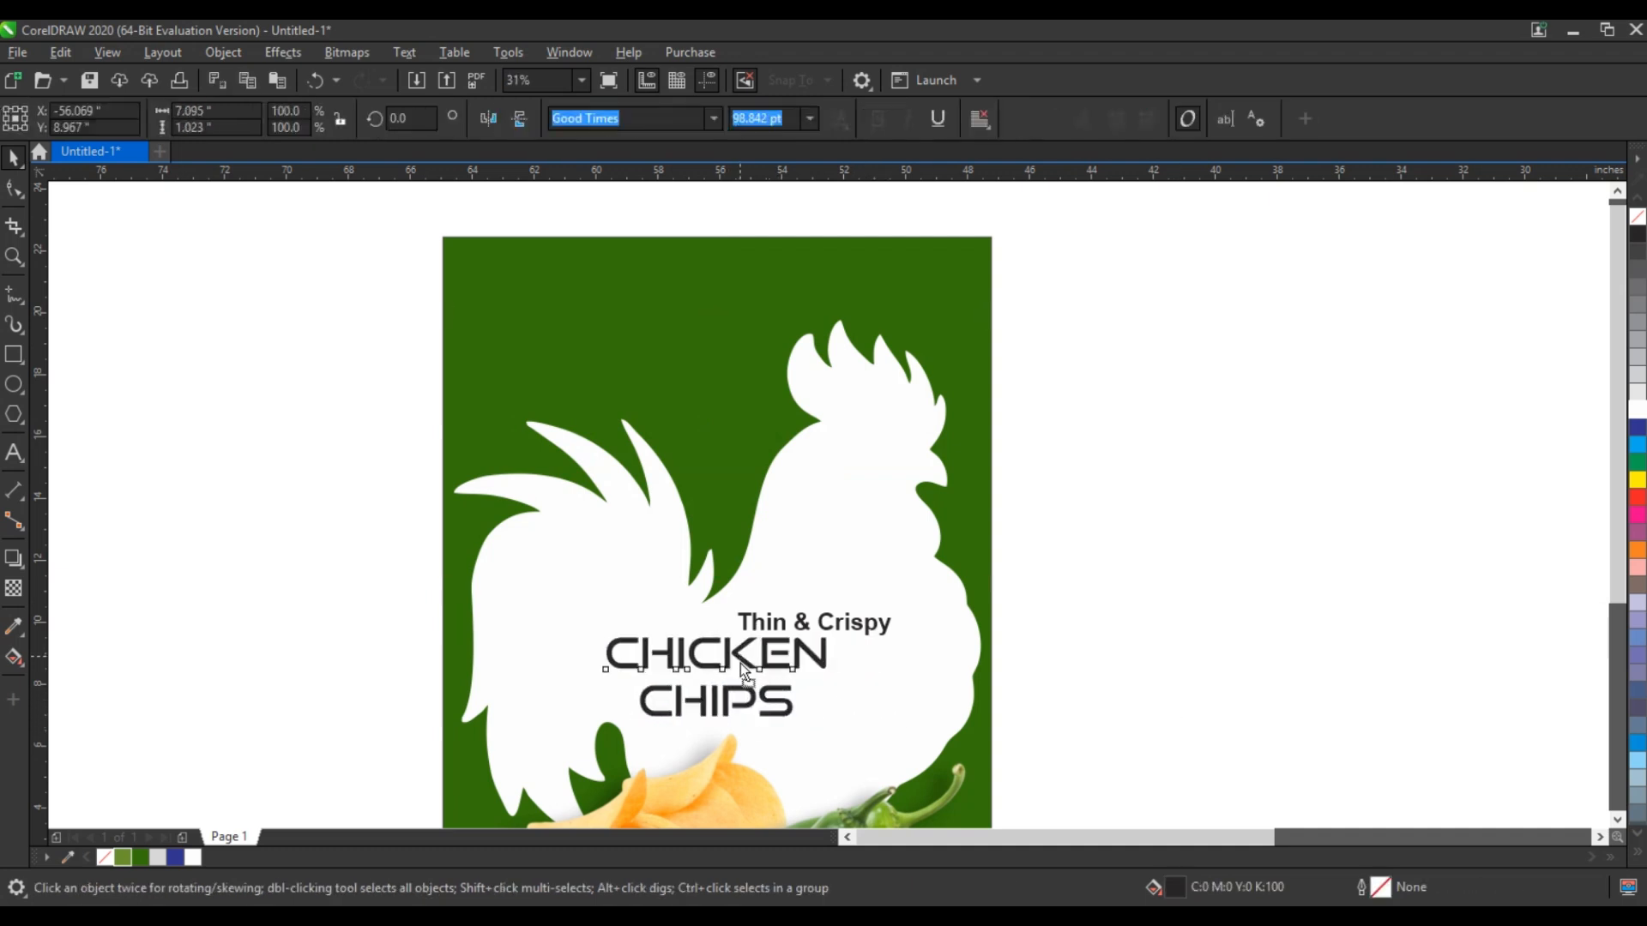
{"action": "key", "text": "Down"}
{"action": "key", "text": "Down"}
{"action": "key", "text": "Down"}
{"action": "key", "text": "Down"}
{"action": "key", "text": "Down"}
{"action": "key", "text": "Down"}
{"action": "key", "text": "Down"}
{"action": "key", "text": "Down"}
{"action": "key", "text": "Down"}
{"action": "key", "text": "Down"}
{"action": "key", "text": "Down"}
{"action": "key", "text": "Down"}
{"action": "key", "text": "Down"}
{"action": "key", "text": "Down"}
{"action": "key", "text": "Down"}
{"action": "key", "text": "Down"}
{"action": "key", "text": "Down"}
{"action": "key", "text": "Down"}
{"action": "key", "text": "Down"}
{"action": "key", "text": "Down"}
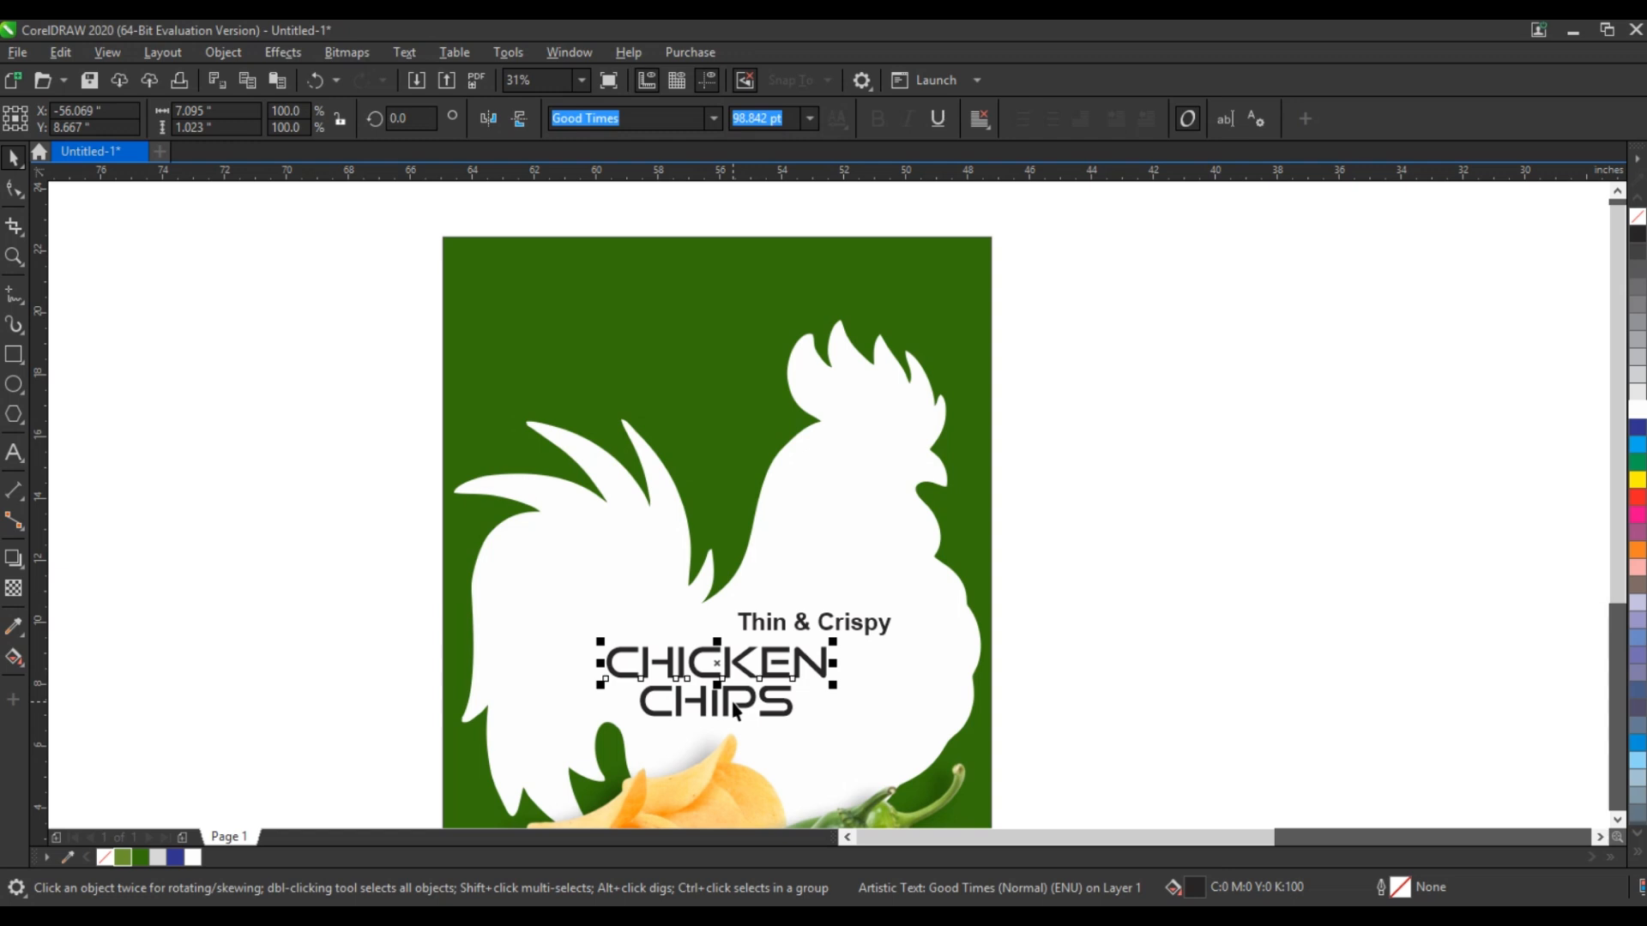
Step: Change the font of the CHICKEN and CHIPS texts to MicroSquare
{"action": "left_click", "coordinate": [737, 710], "text": "shift"}
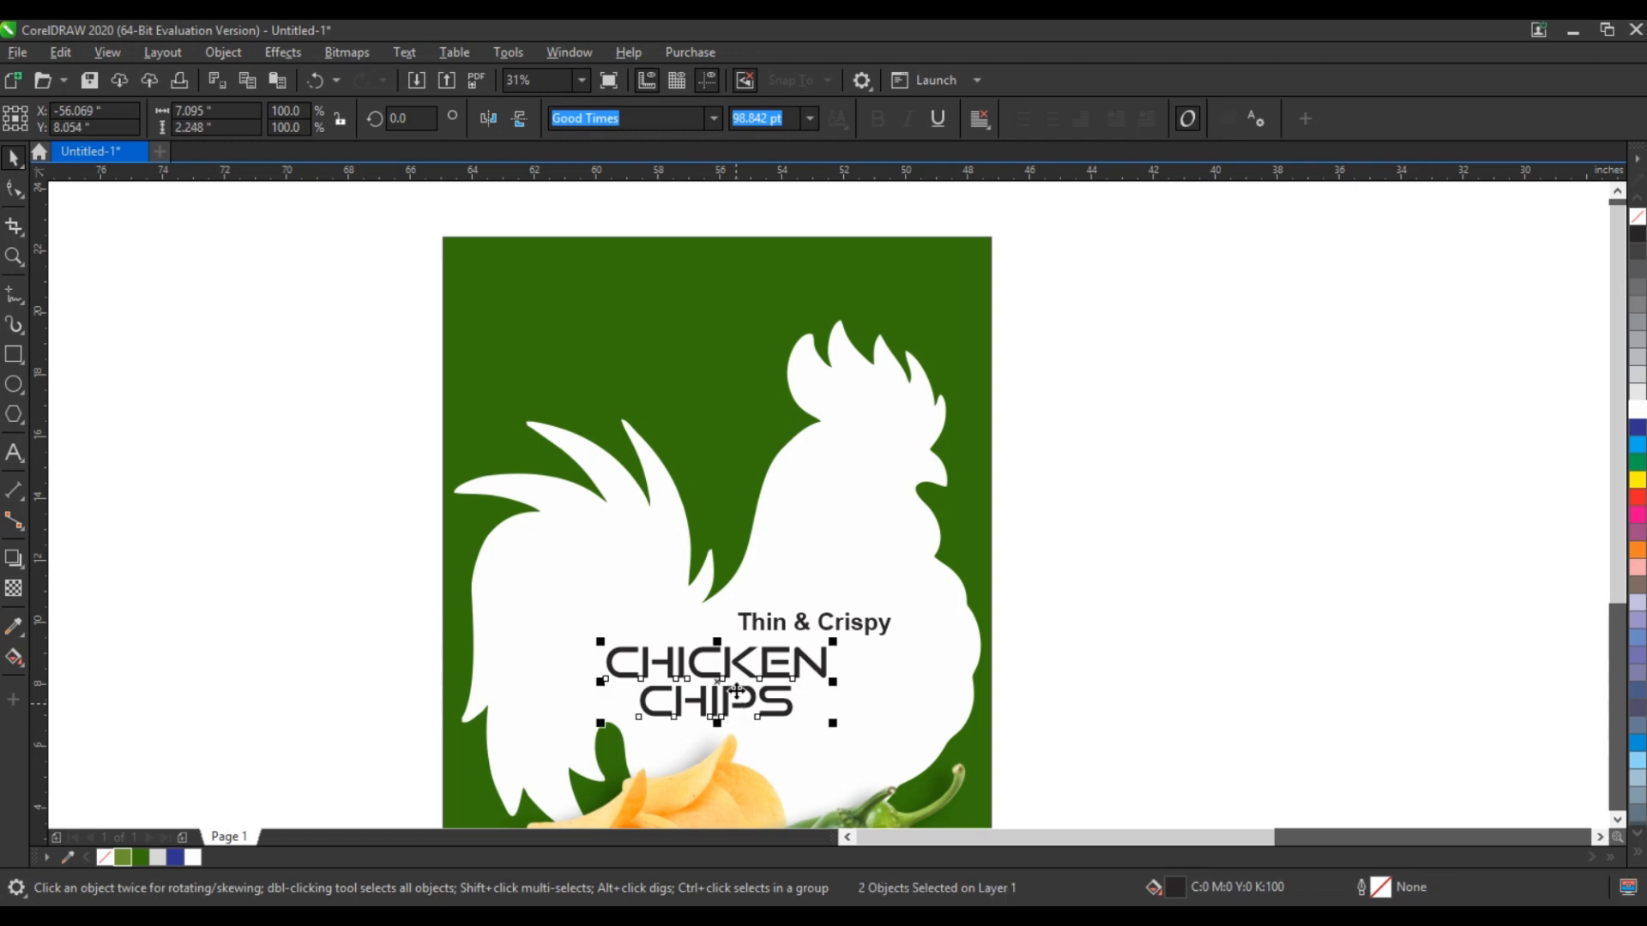
{"action": "left_click", "coordinate": [721, 116]}
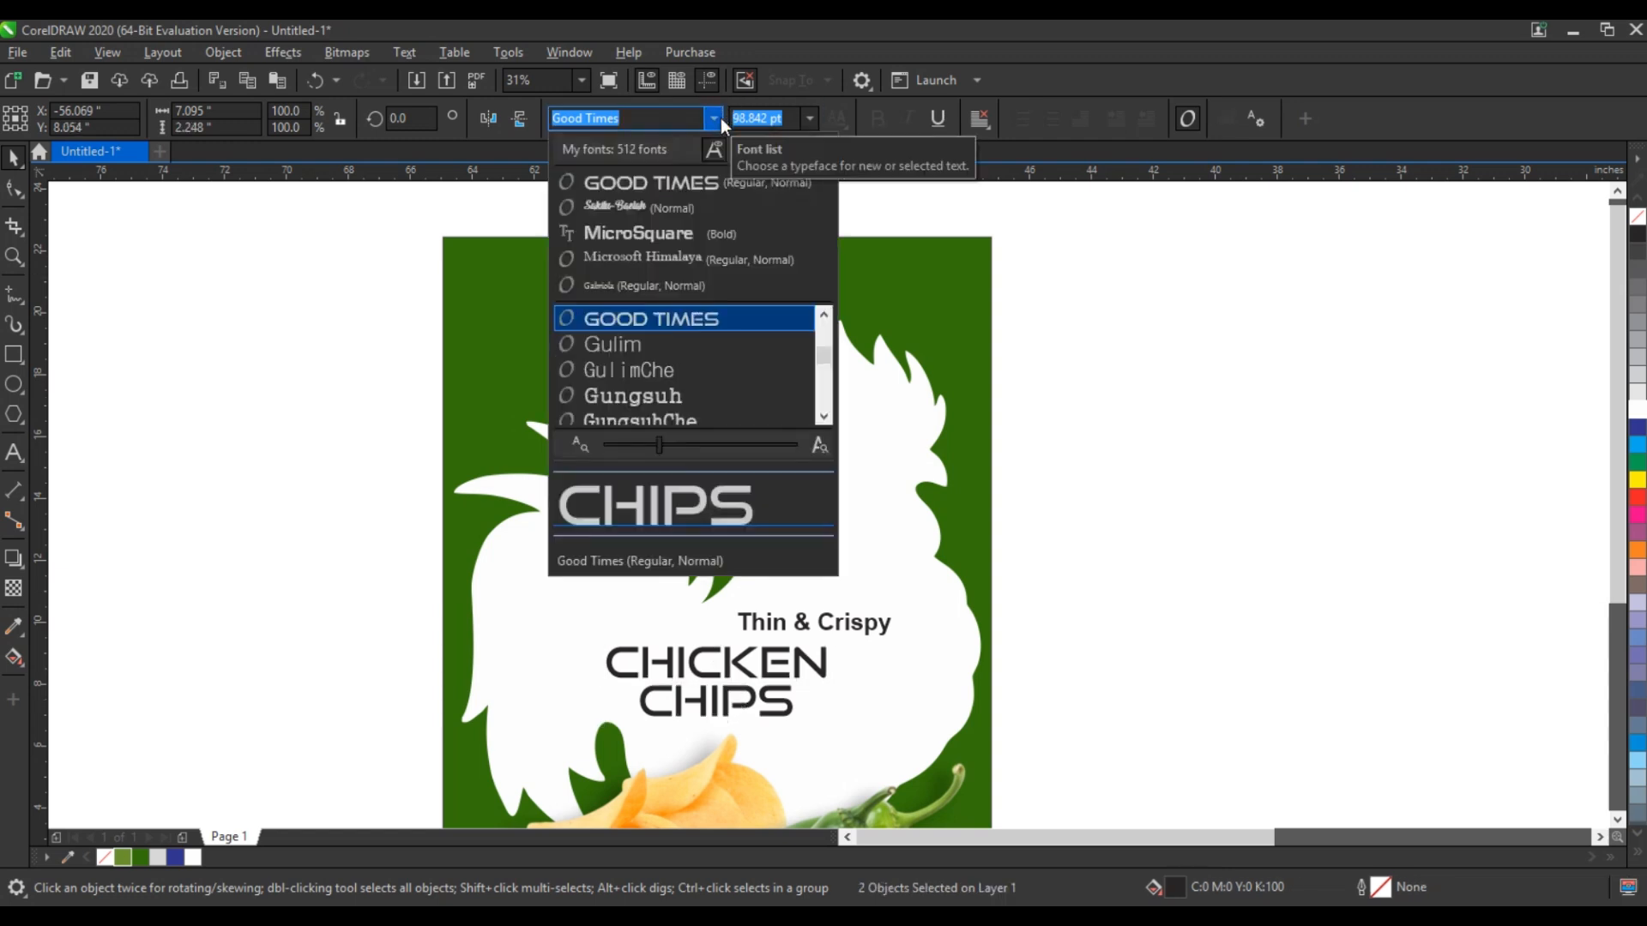
{"action": "left_click", "coordinate": [682, 233]}
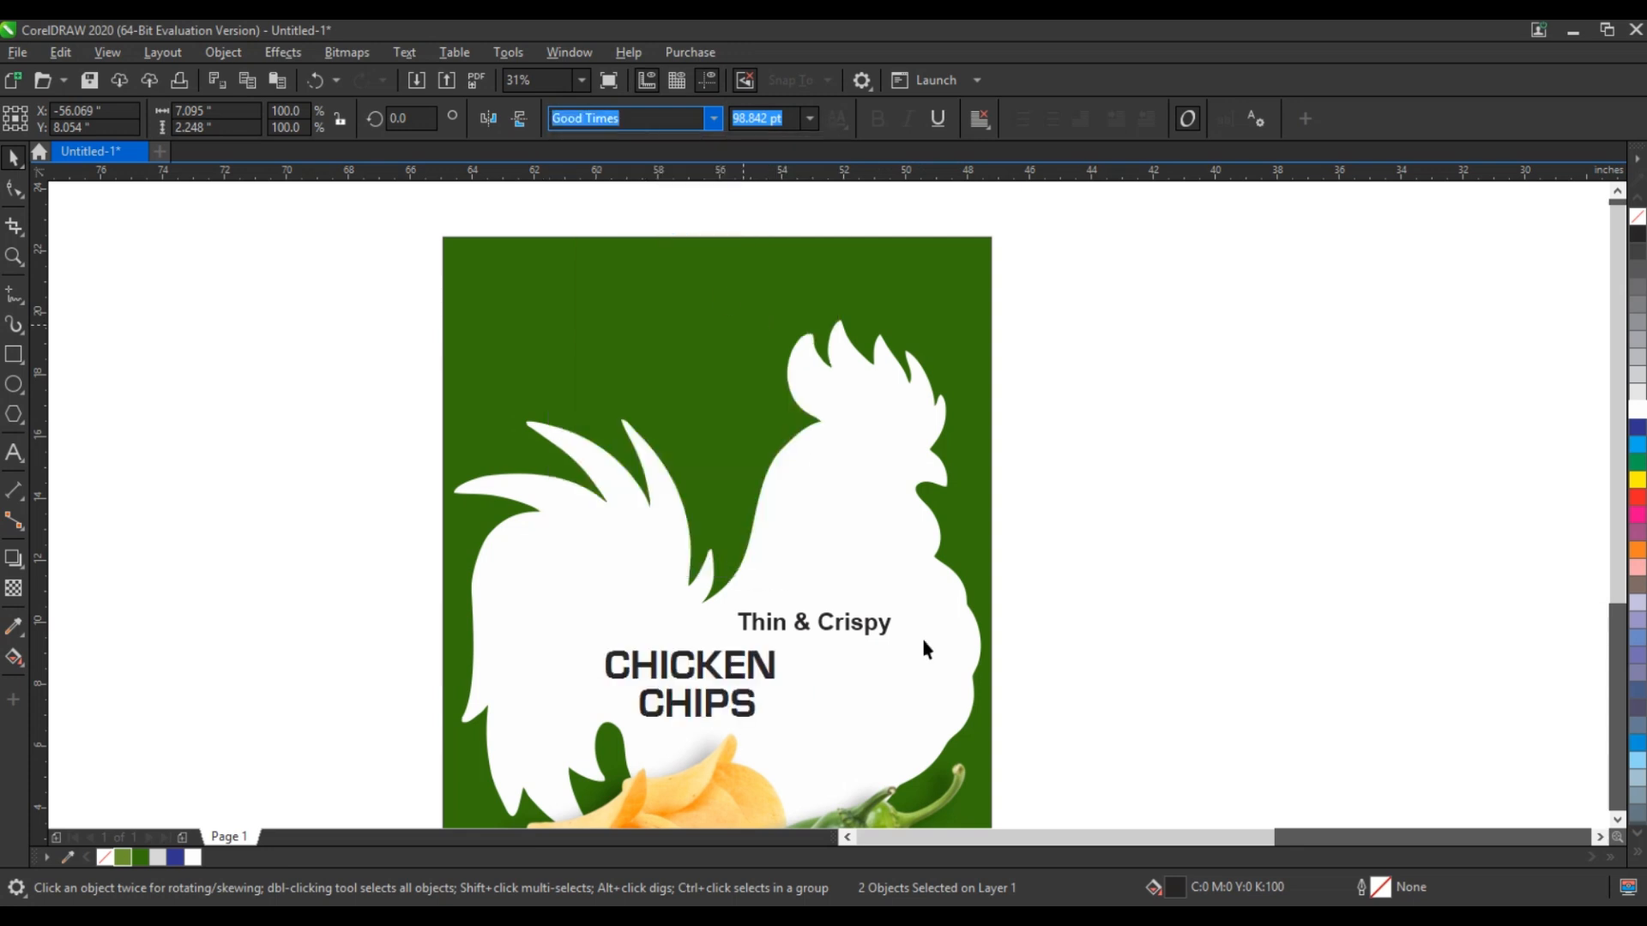
Step: Move the Thin & Crispy text down and to the left so it sits directly above CHICKEN
{"action": "left_click", "coordinate": [1139, 667]}
{"action": "left_click", "coordinate": [805, 678]}
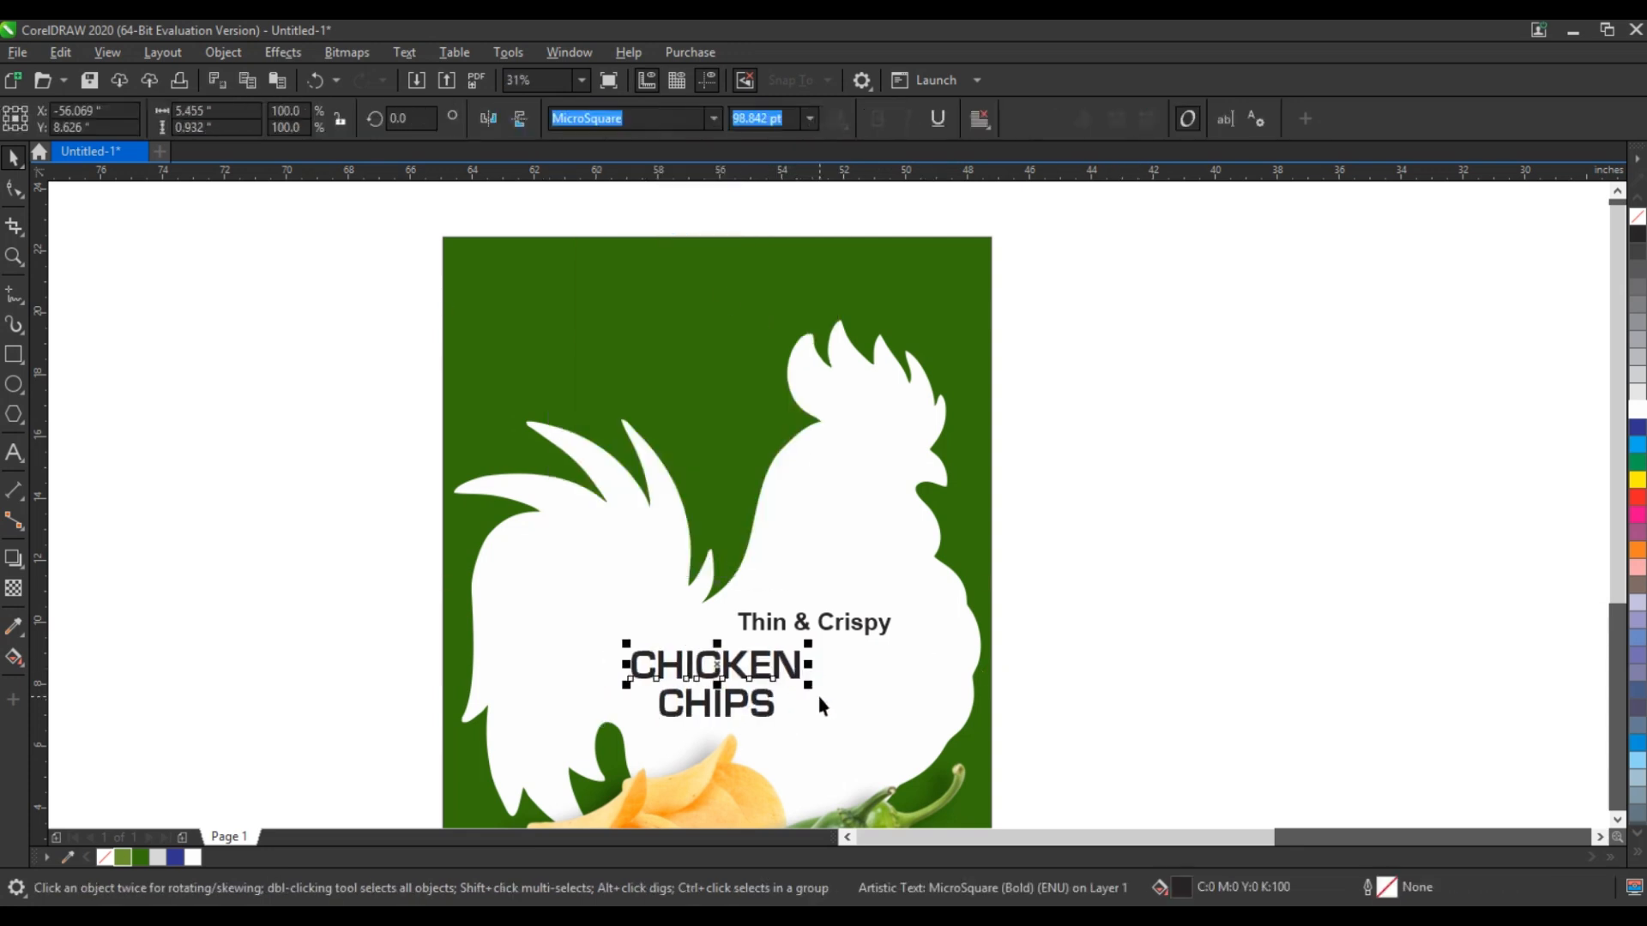
{"action": "left_click_drag", "start_coordinate": [840, 629], "coordinate": [746, 641]}
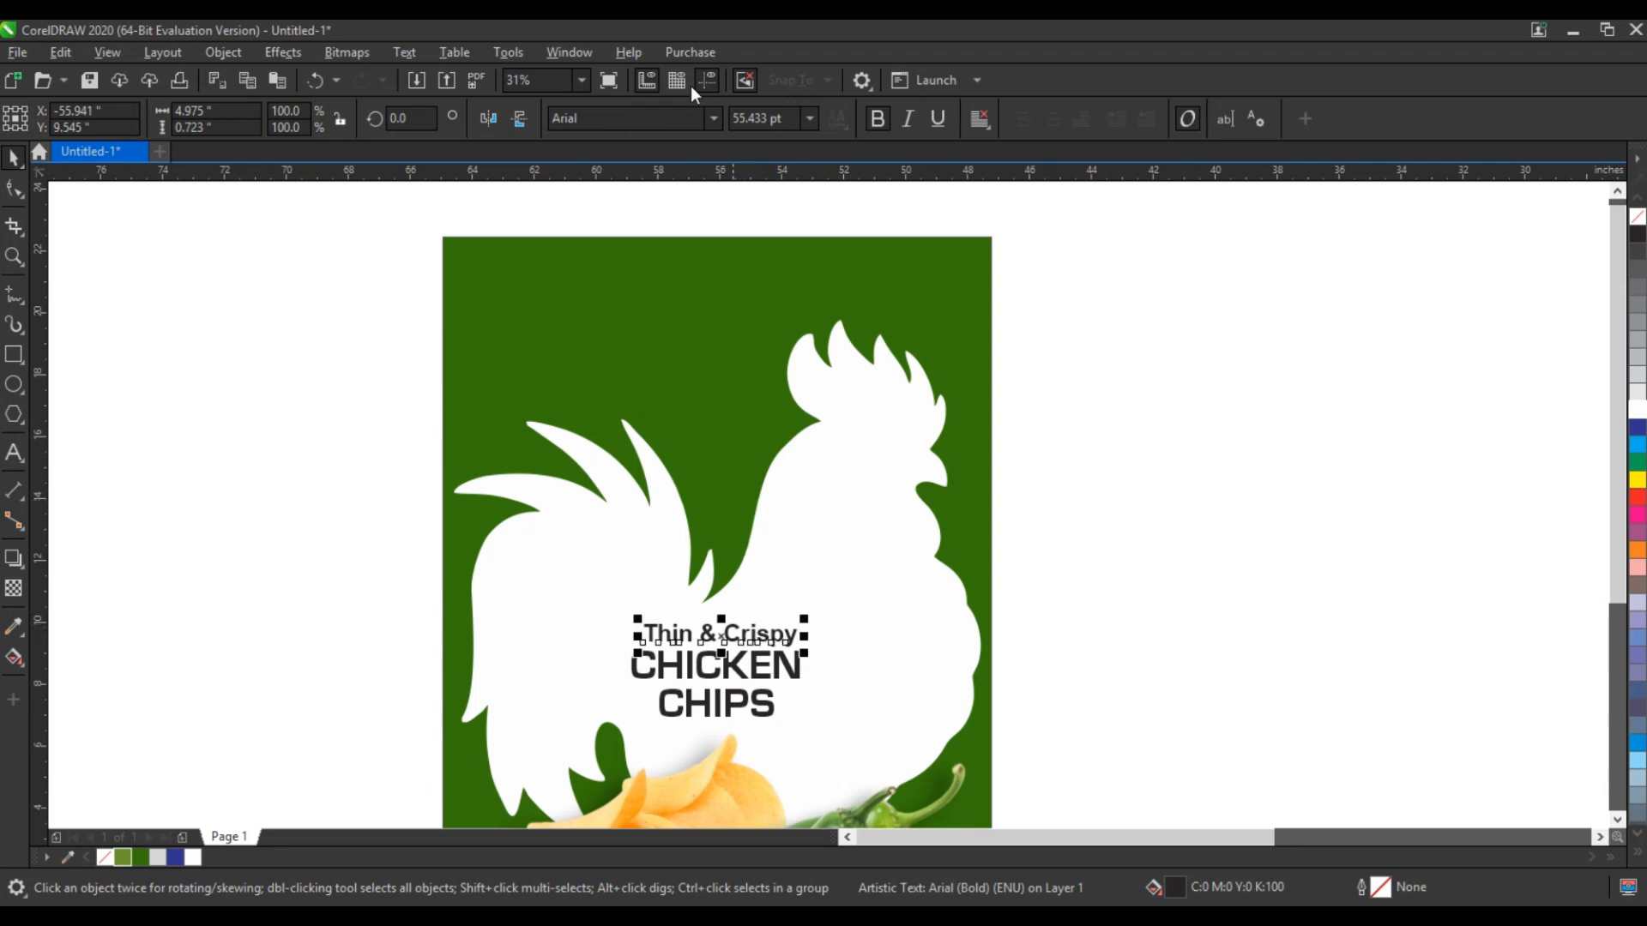
Step: Set the Thin & Crispy text in Sakitu-Baelah and enlarge it to about 76 pt
{"action": "left_click", "coordinate": [712, 119]}
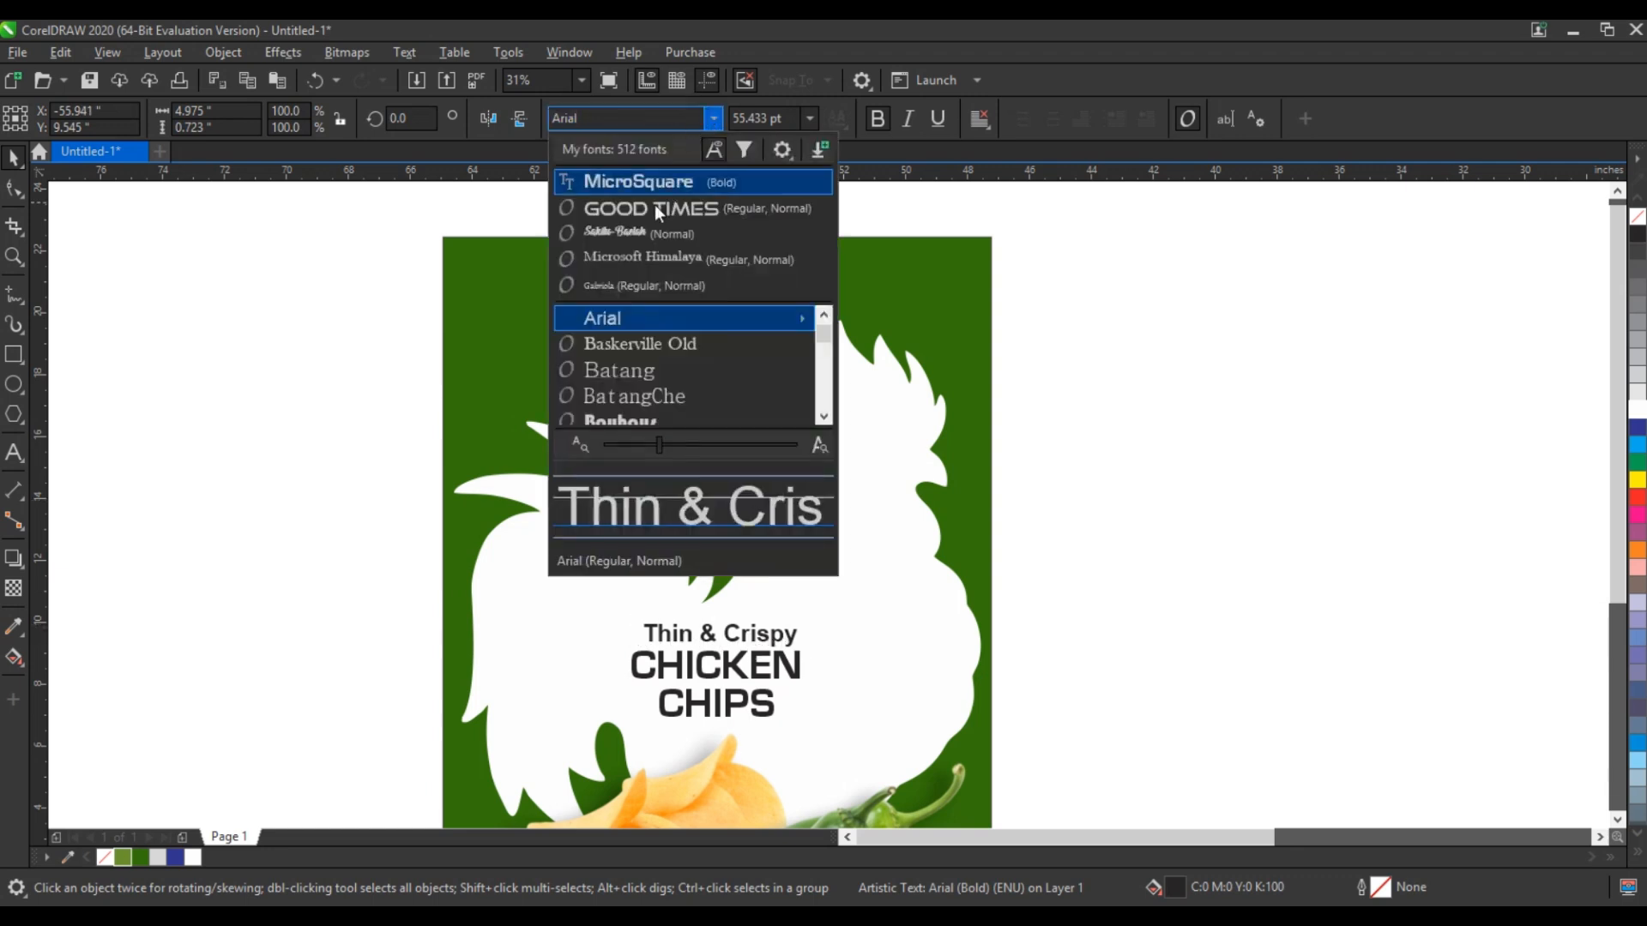
{"action": "left_click", "coordinate": [632, 231]}
{"action": "left_click_drag", "start_coordinate": [723, 623], "coordinate": [751, 609]}
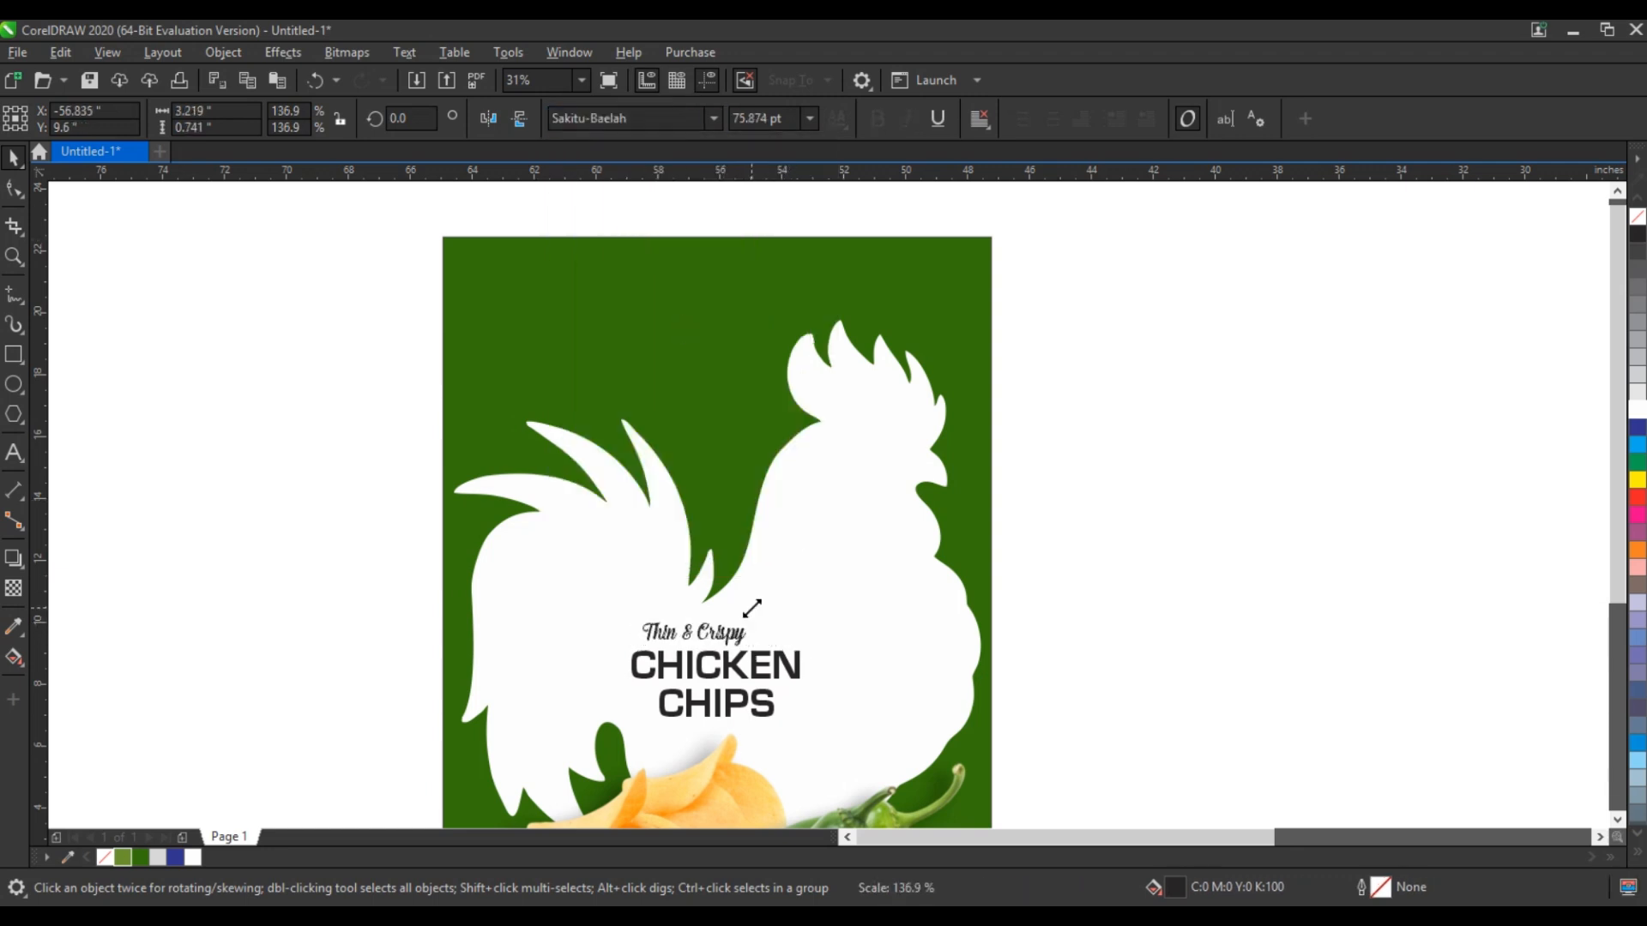
Step: Center the Thin & Crispy, CHICKEN and CHIPS texts horizontally with the rooster and enlarge the text block to about 6.2 inches wide
{"action": "left_click", "coordinate": [761, 675], "text": "shift"}
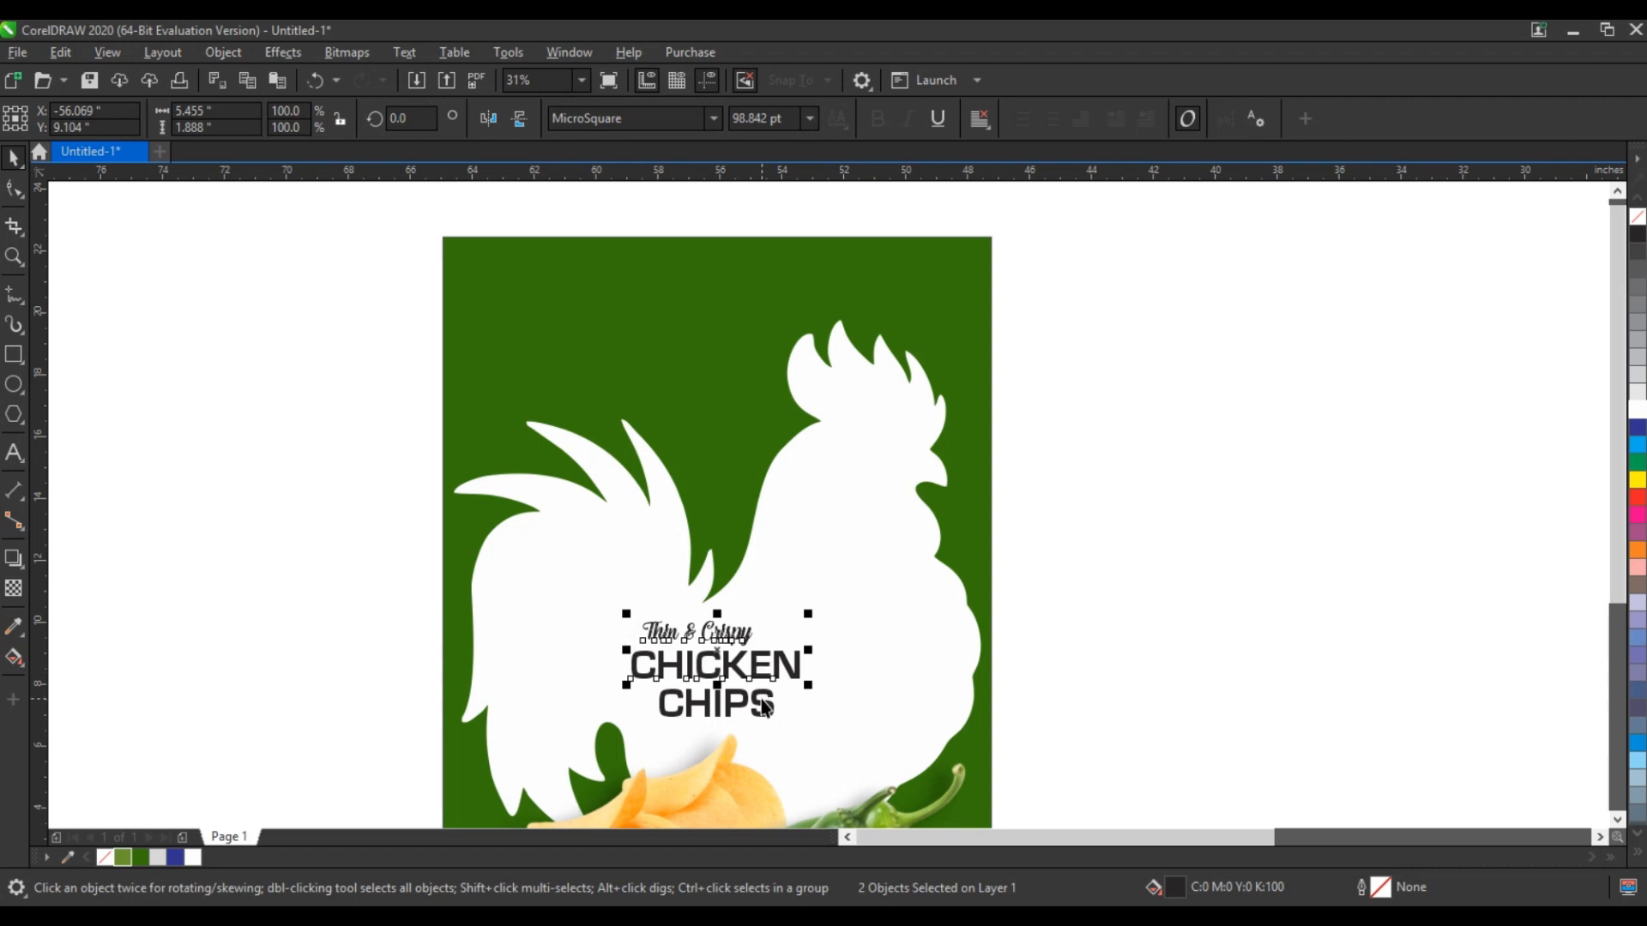
{"action": "left_click", "coordinate": [766, 706], "text": "shift"}
{"action": "key", "text": "c"}
{"action": "left_click_drag", "start_coordinate": [1169, 575], "coordinate": [611, 731]}
{"action": "left_click_drag", "start_coordinate": [820, 606], "coordinate": [828, 601]}
{"action": "left_click", "coordinate": [849, 603], "text": "shift"}
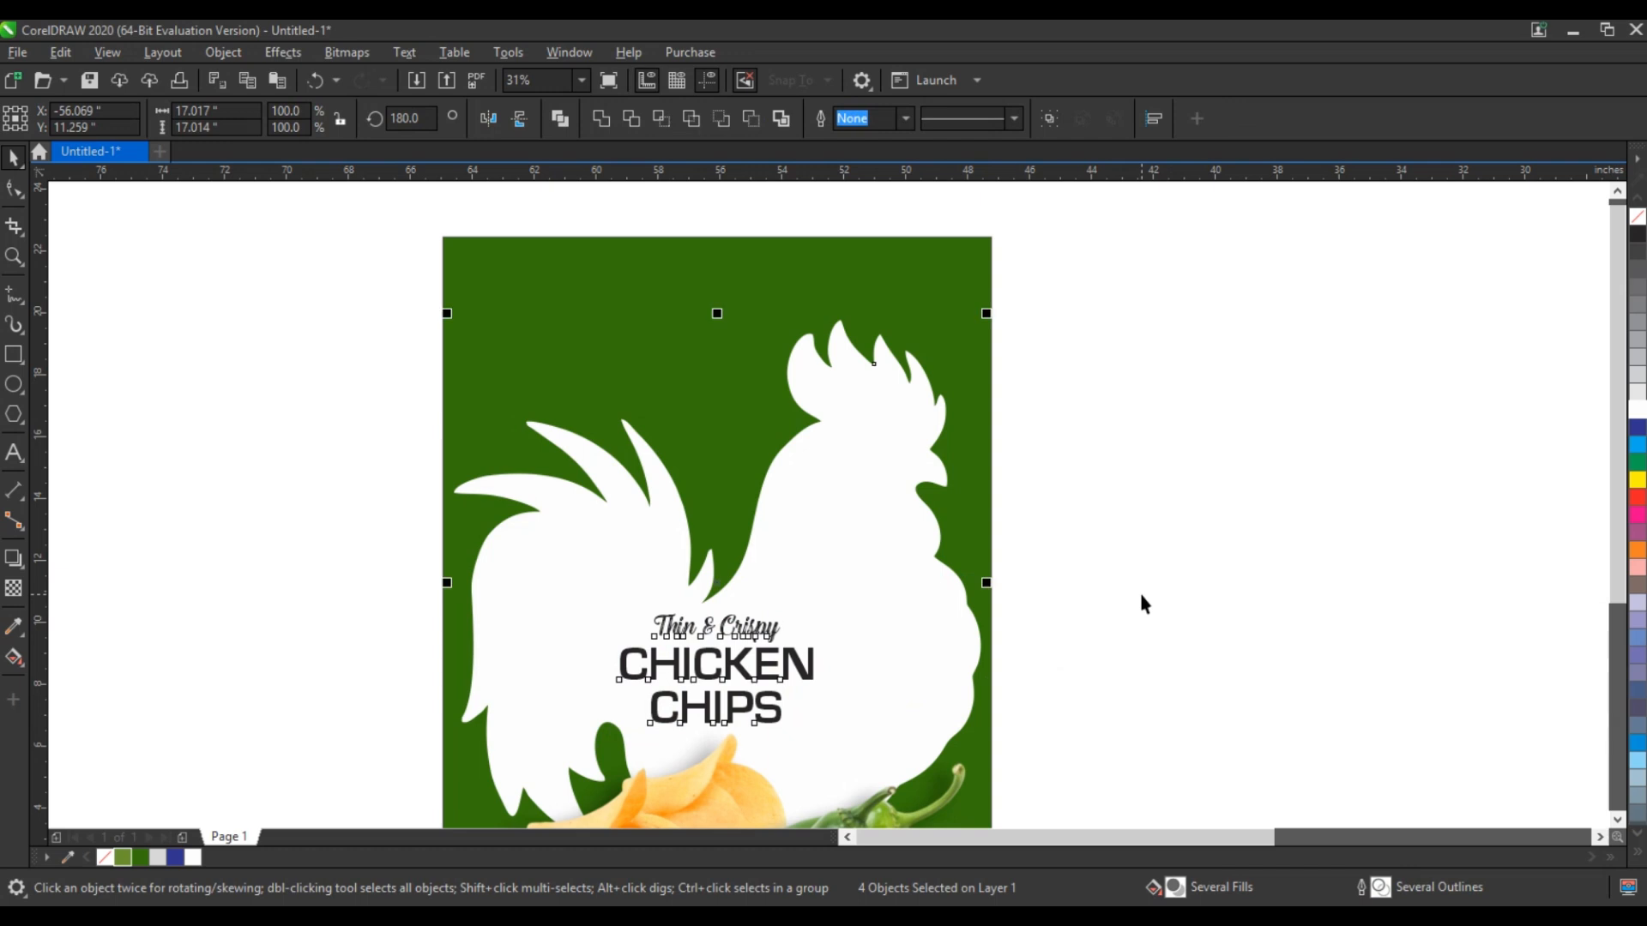
Step: Color the Thin & Crispy text light green (R108 G149 B45) and scale it slightly to about 94.8 pt
{"action": "left_click", "coordinate": [777, 634]}
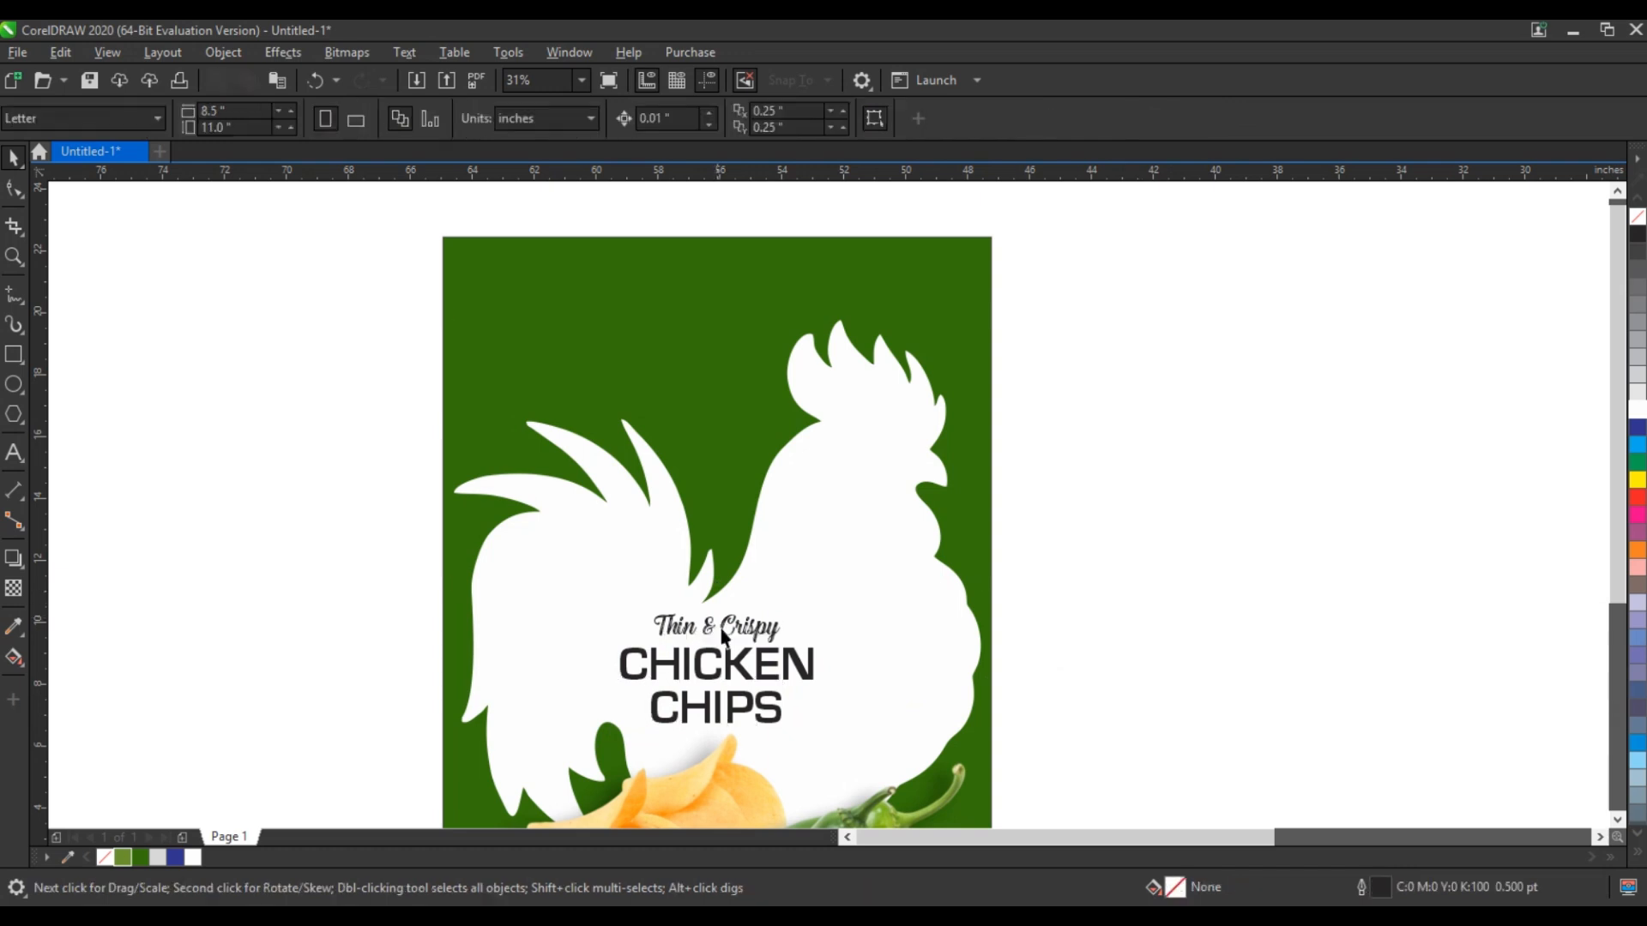
{"action": "left_click", "coordinate": [129, 857]}
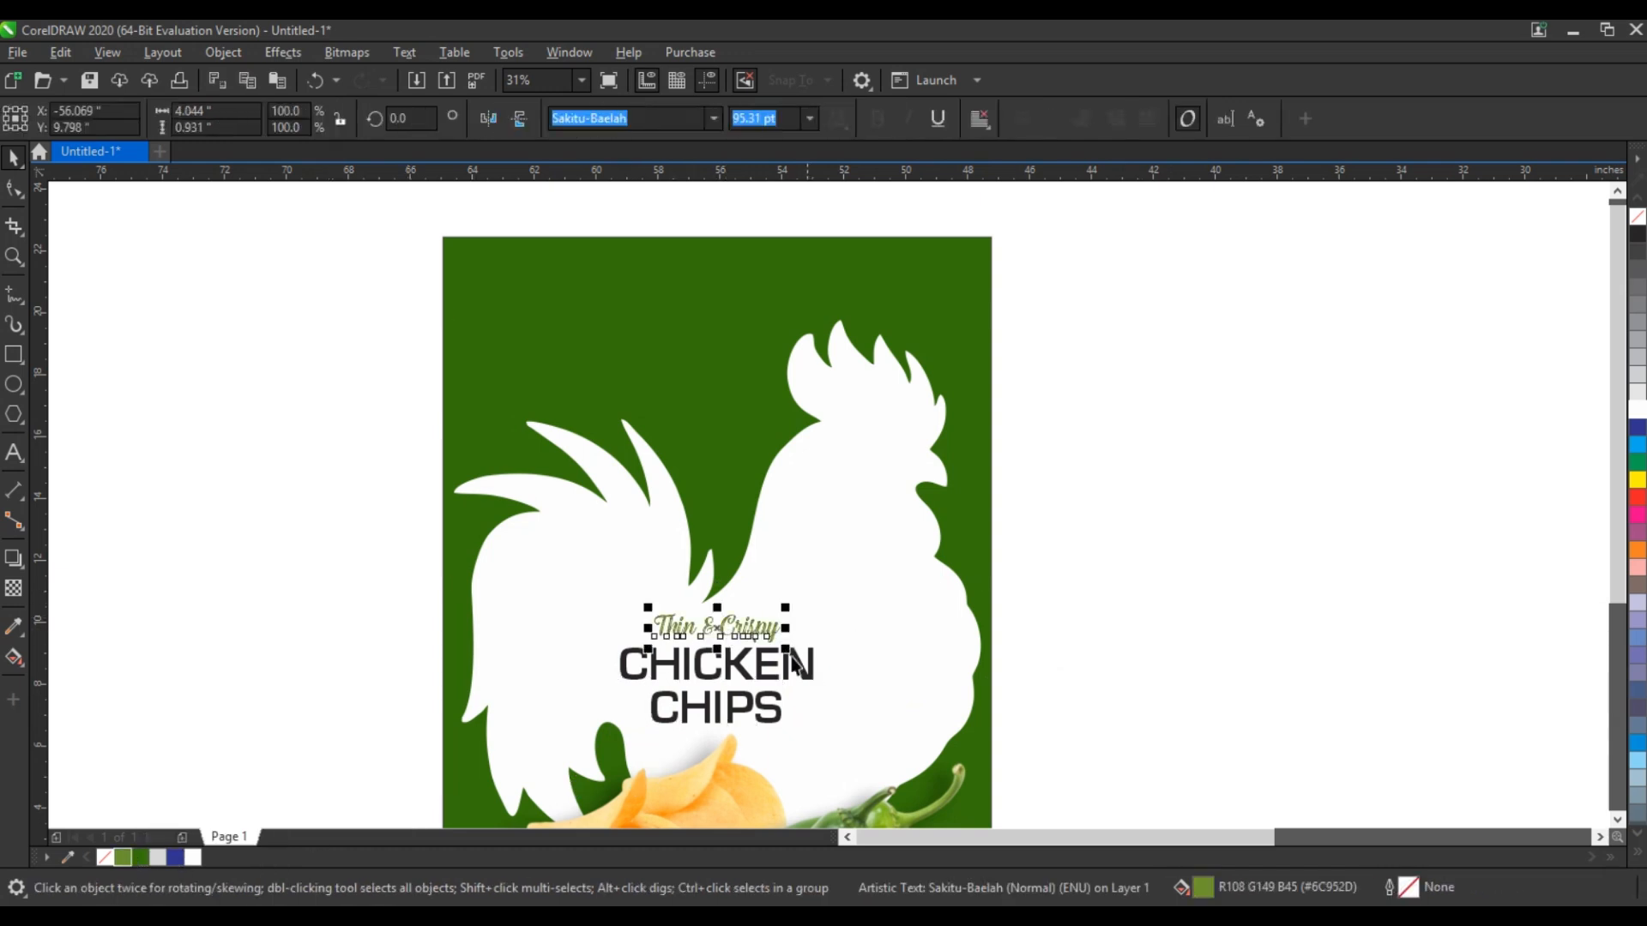
{"action": "left_click_drag", "start_coordinate": [786, 645], "coordinate": [787, 653]}
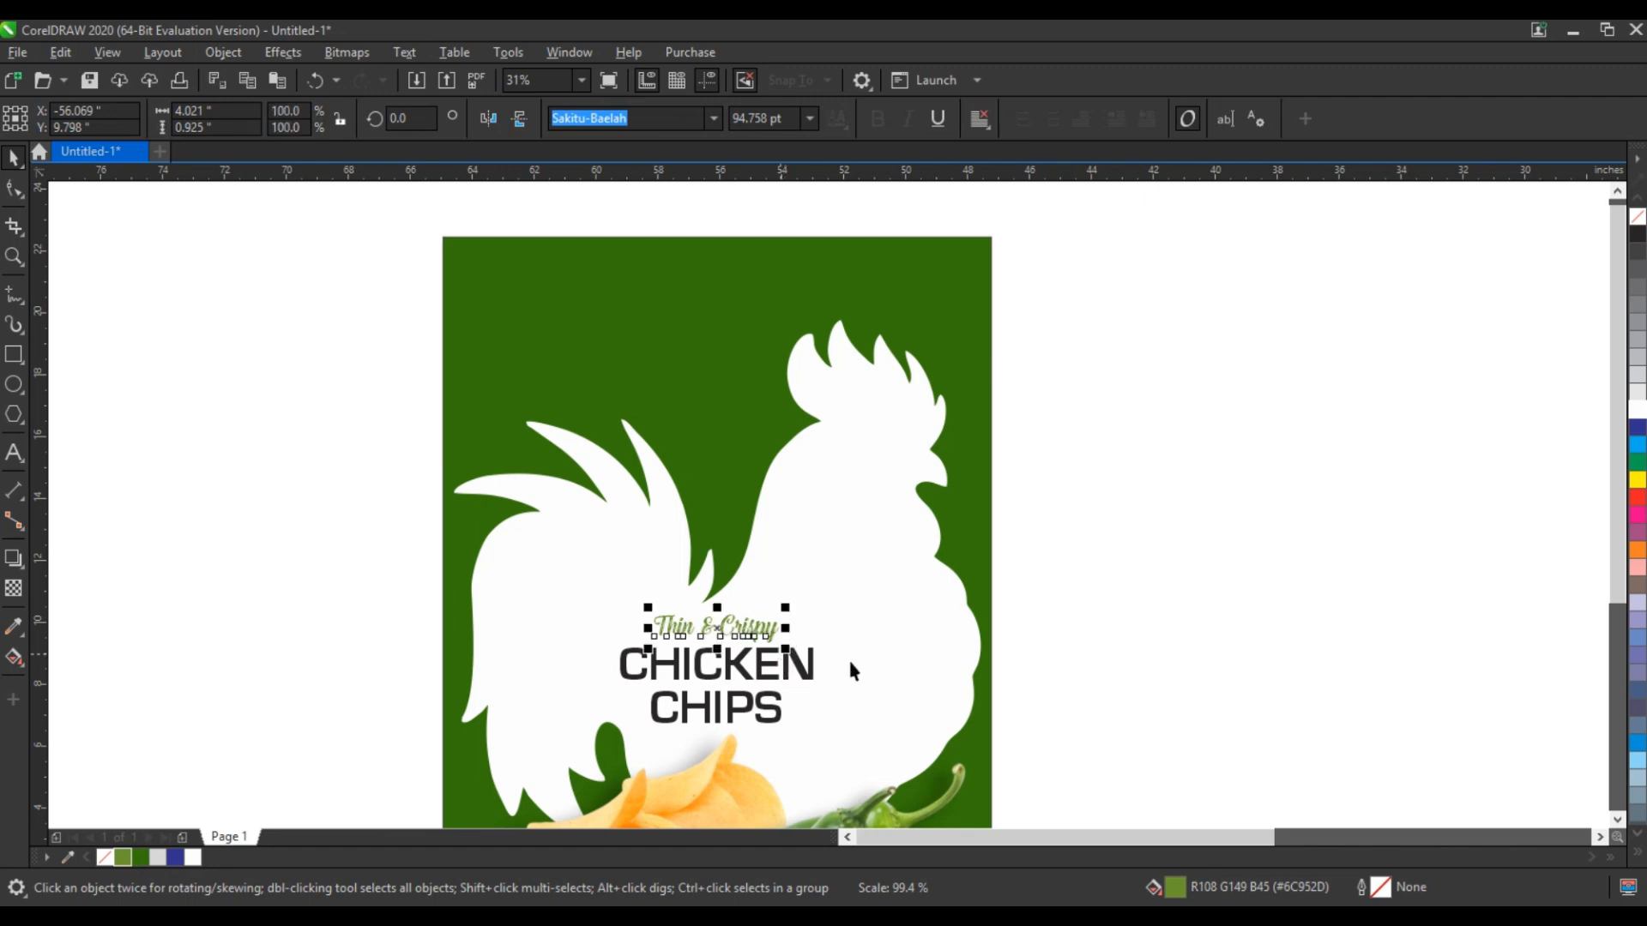
Step: Move the Thin & Crispy, CHICKEN and CHIPS texts together up about 0.37 inches
{"action": "left_click", "coordinate": [1140, 631]}
{"action": "left_click_drag", "start_coordinate": [1117, 540], "coordinate": [555, 745]}
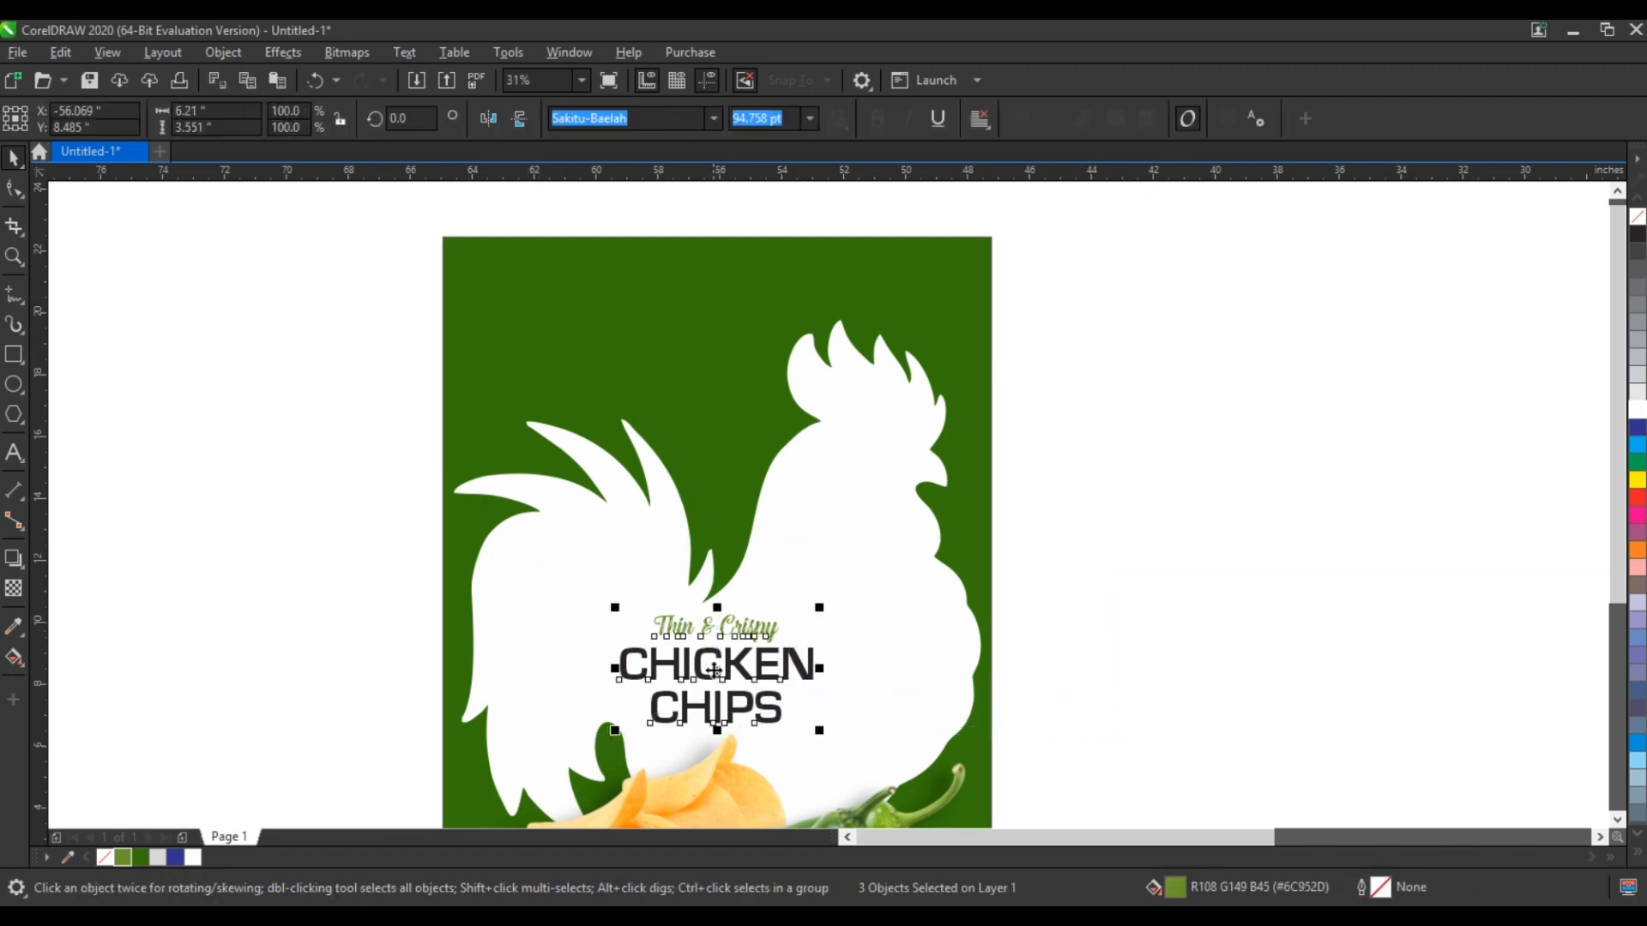
{"action": "left_click_drag", "start_coordinate": [726, 645], "coordinate": [731, 637]}
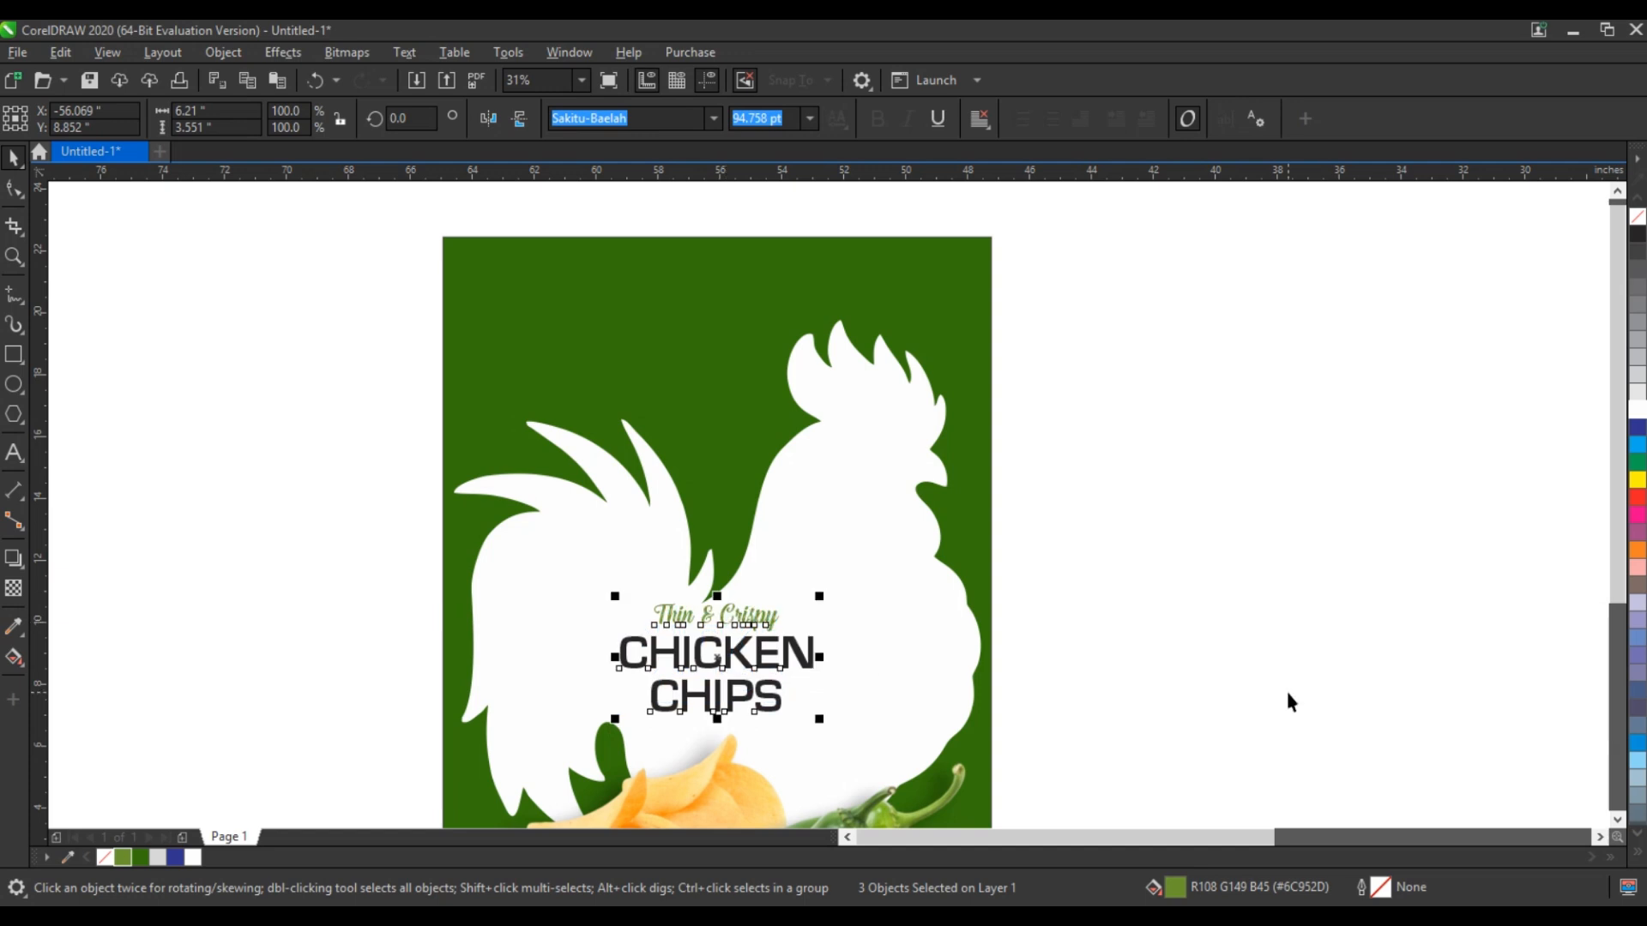
{"action": "left_click", "coordinate": [1288, 695]}
Step: Move the chips and peppers images together down so they sit lower over the rooster's bottom edge
{"action": "left_click", "coordinate": [988, 604]}
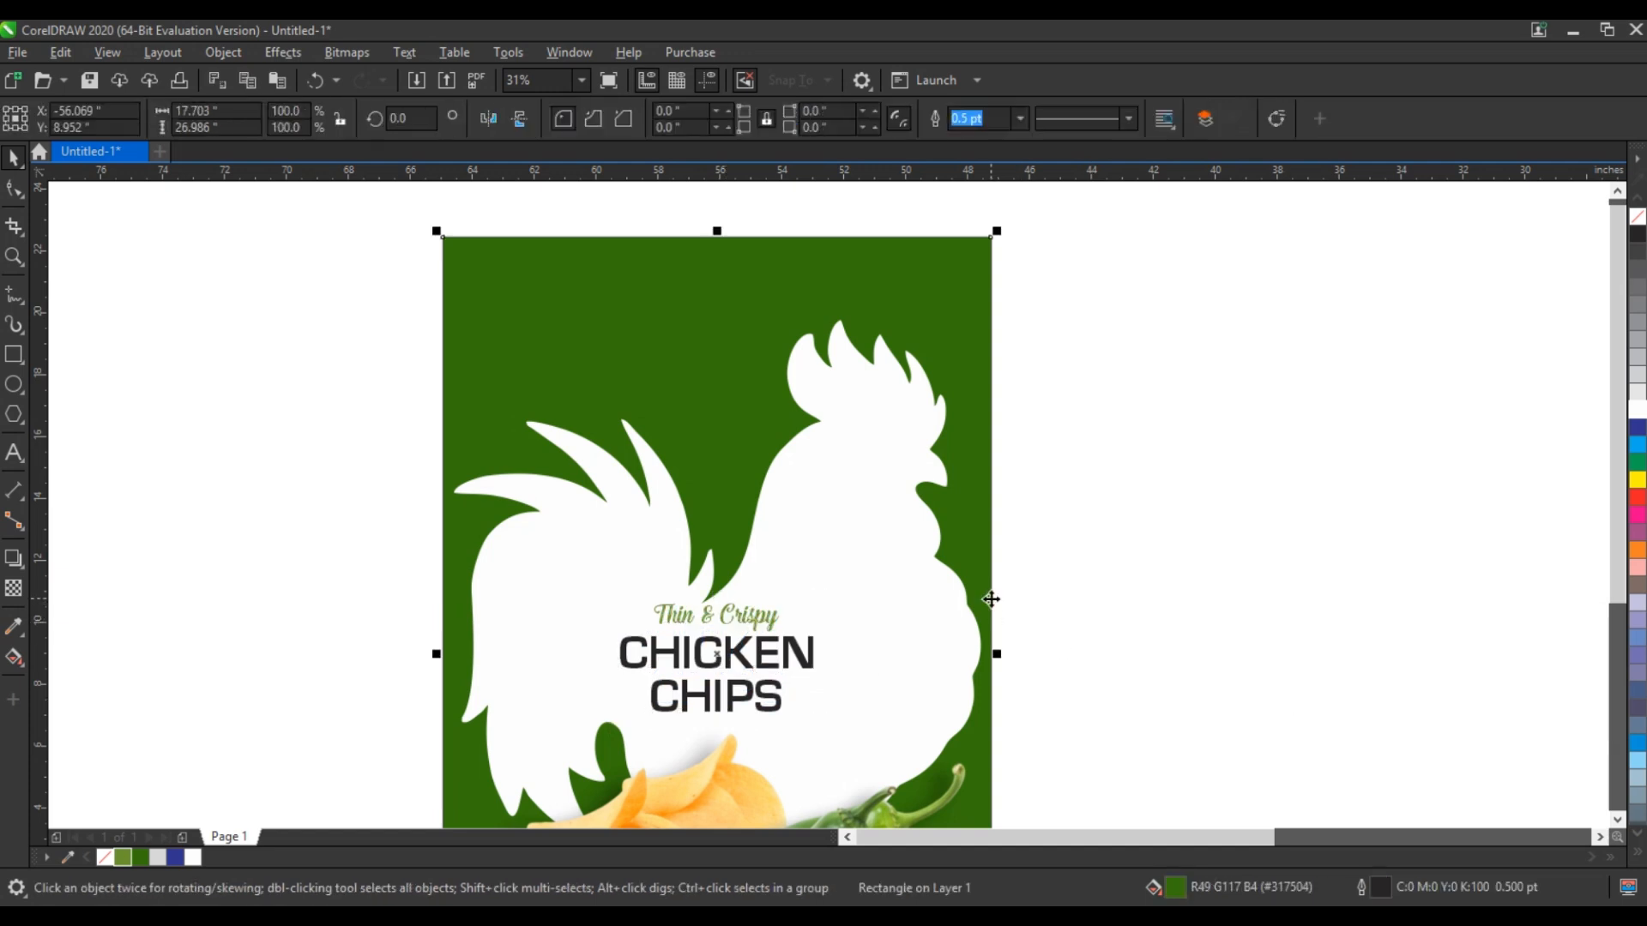
{"action": "key", "text": "shift+F2"}
{"action": "left_click", "coordinate": [1036, 592]}
{"action": "left_click_drag", "start_coordinate": [839, 753], "coordinate": [571, 754]}
{"action": "left_click", "coordinate": [829, 524], "text": "shift"}
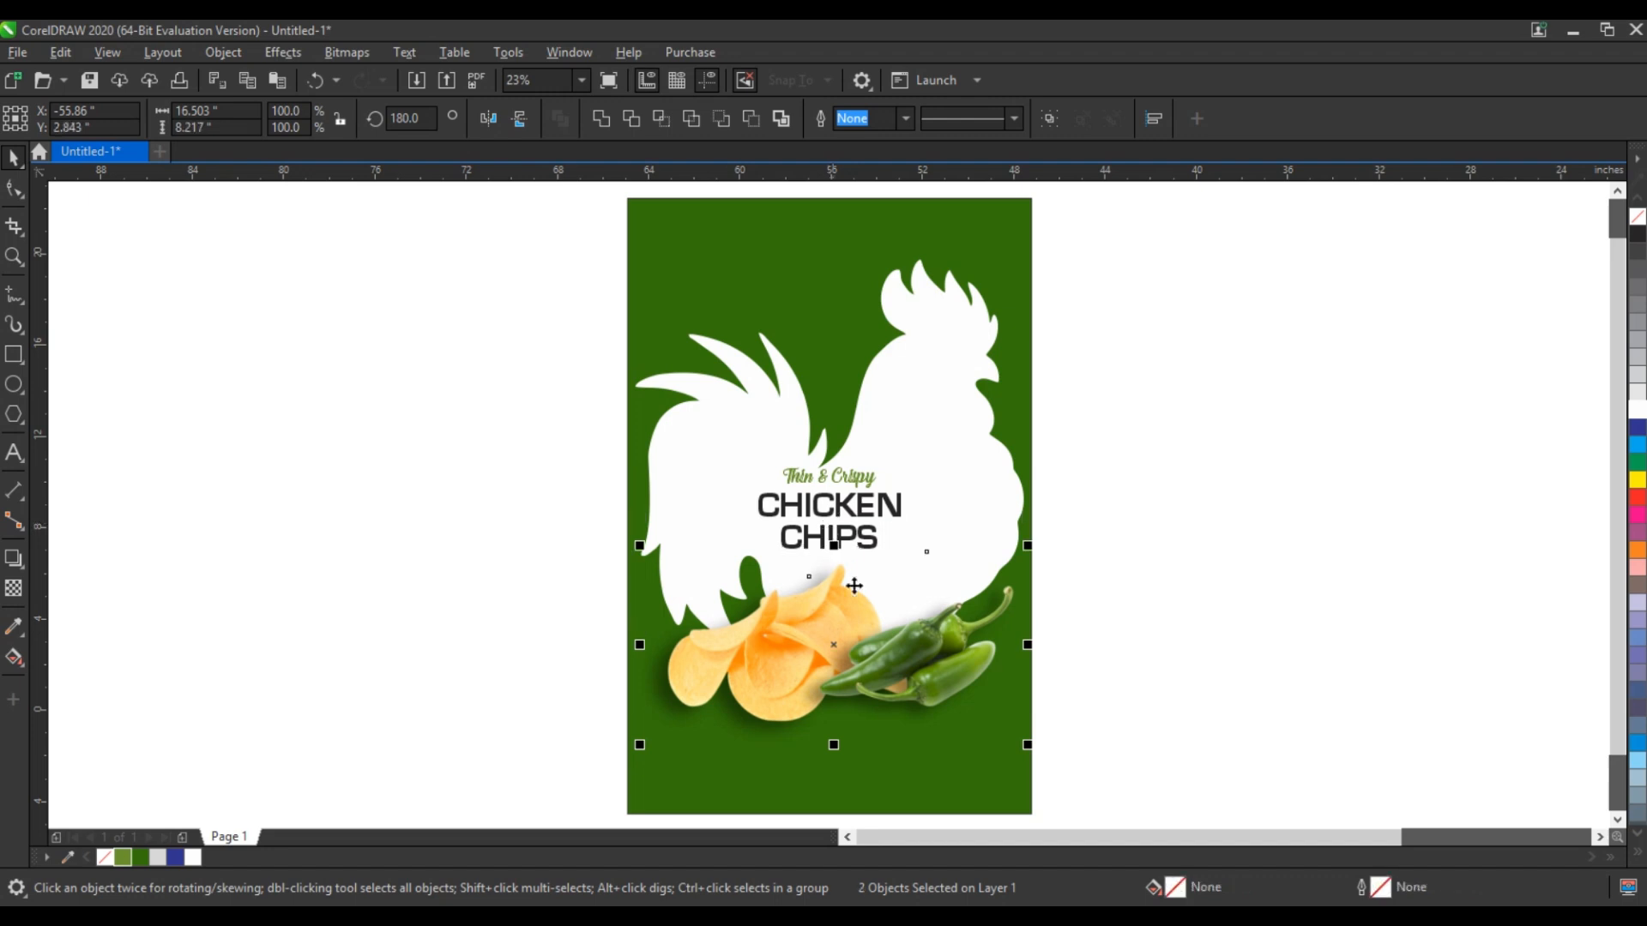
{"action": "left_click_drag", "start_coordinate": [850, 617], "coordinate": [870, 700]}
{"action": "left_click", "coordinate": [940, 568], "text": "shift"}
{"action": "key", "text": "ctrl+z"}
{"action": "left_click", "coordinate": [728, 543], "text": "shift"}
Step: Reshape the rooster's bottom edge by pulling its nodes down behind the chips and peppers
{"action": "left_click", "coordinate": [1004, 504]}
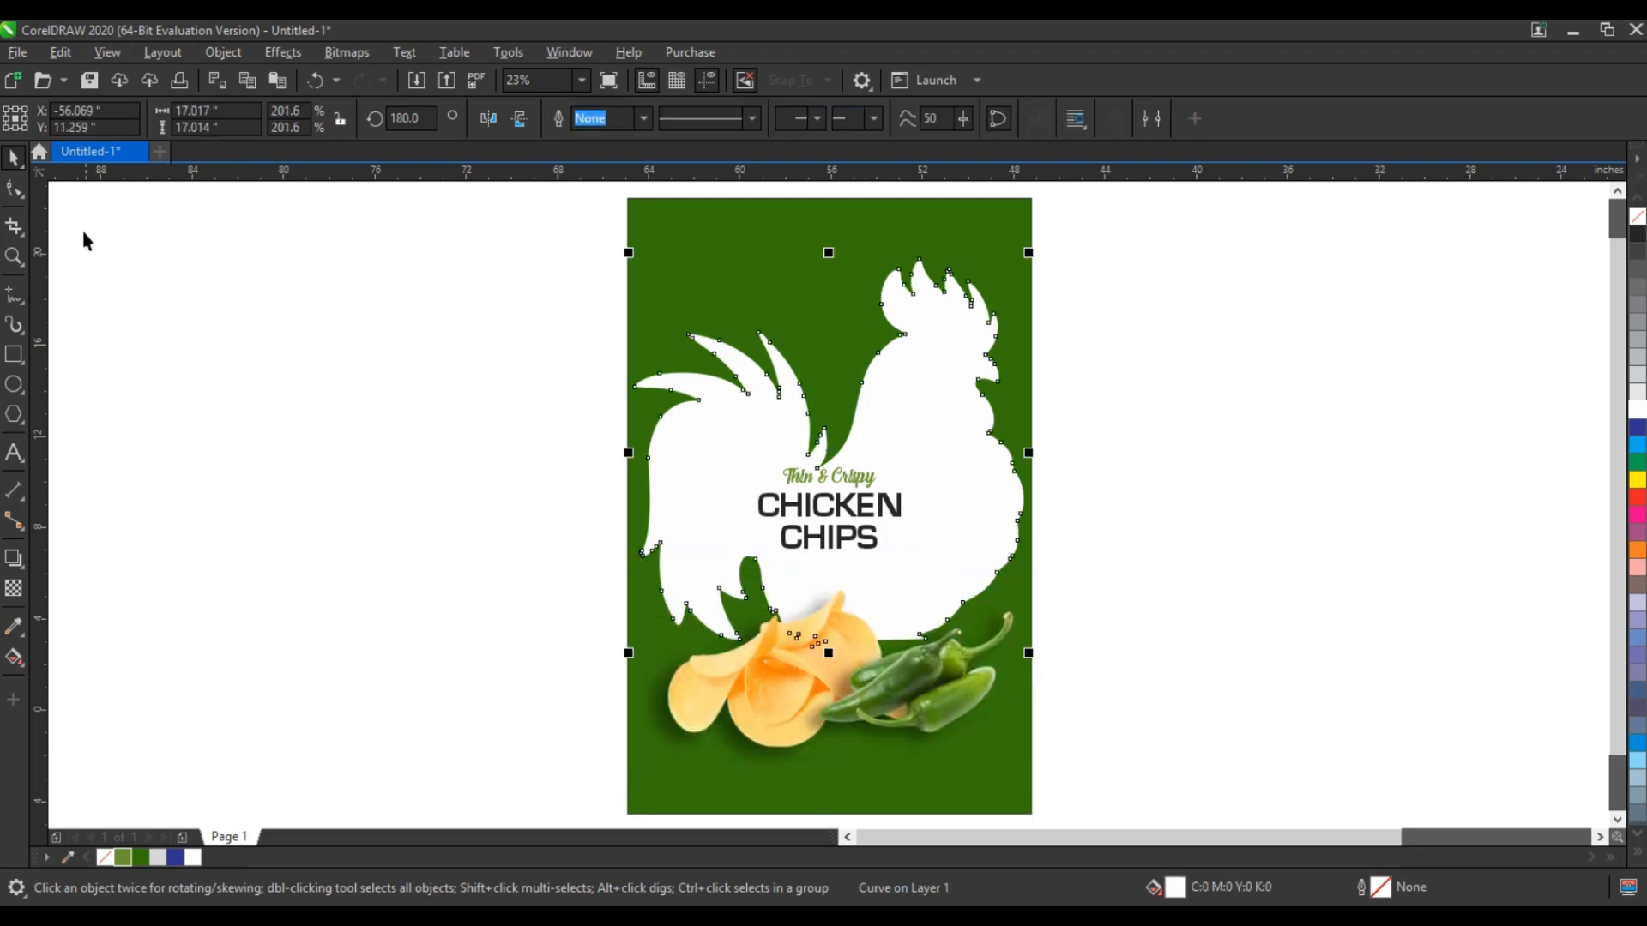
{"action": "left_click", "coordinate": [15, 188]}
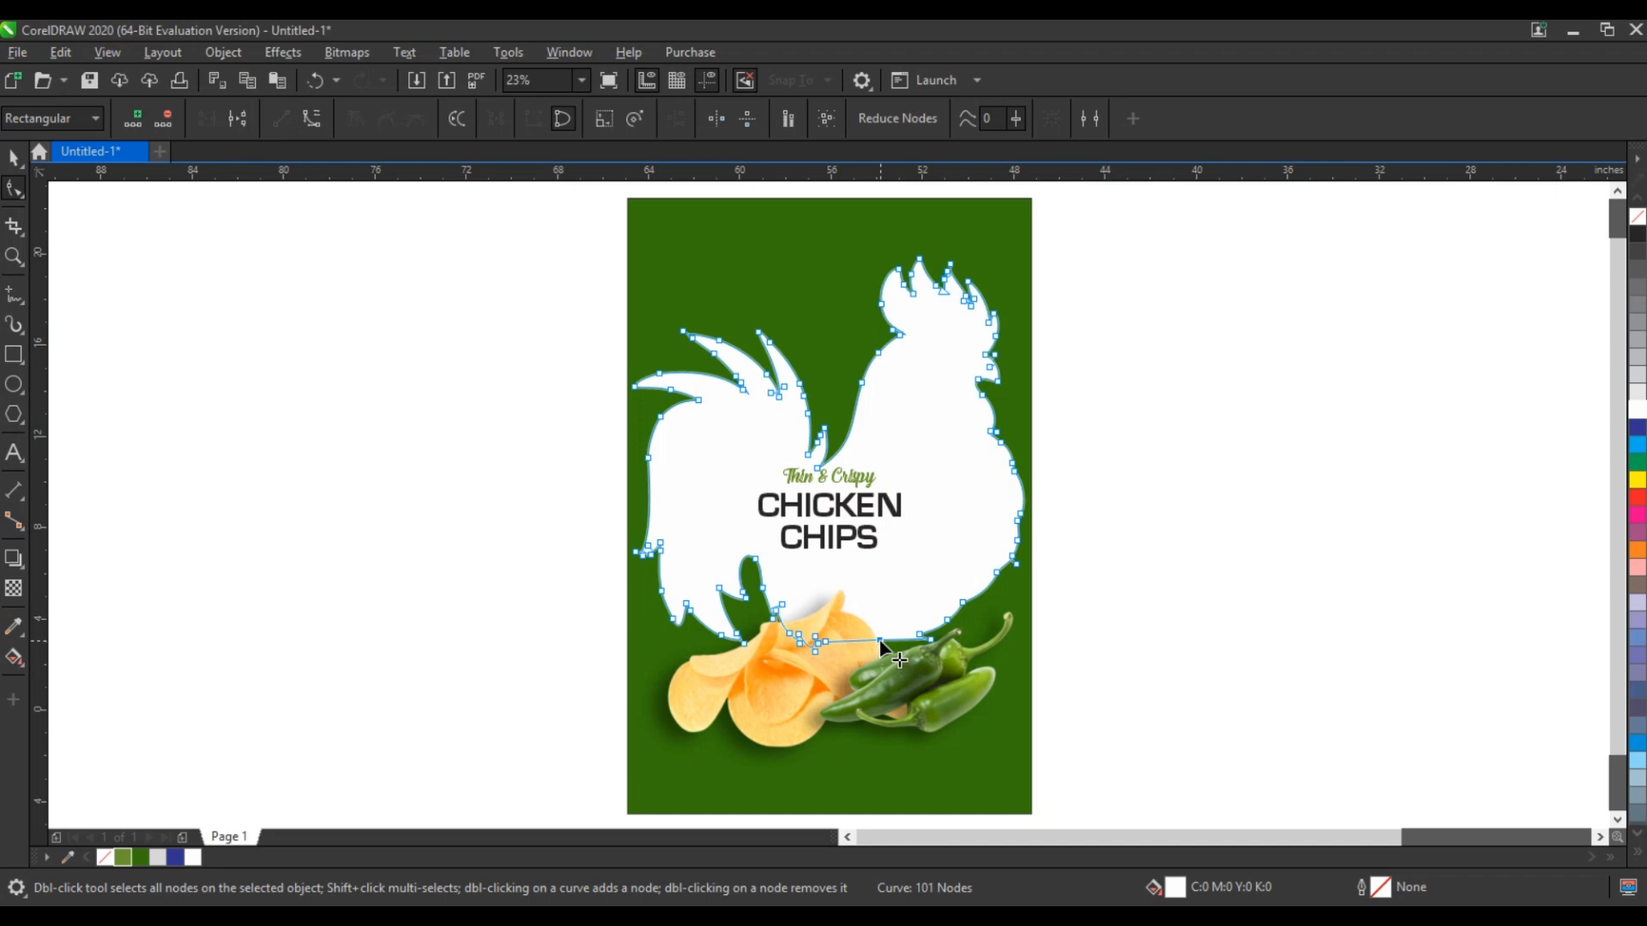
{"action": "left_click_drag", "start_coordinate": [880, 642], "coordinate": [926, 646]}
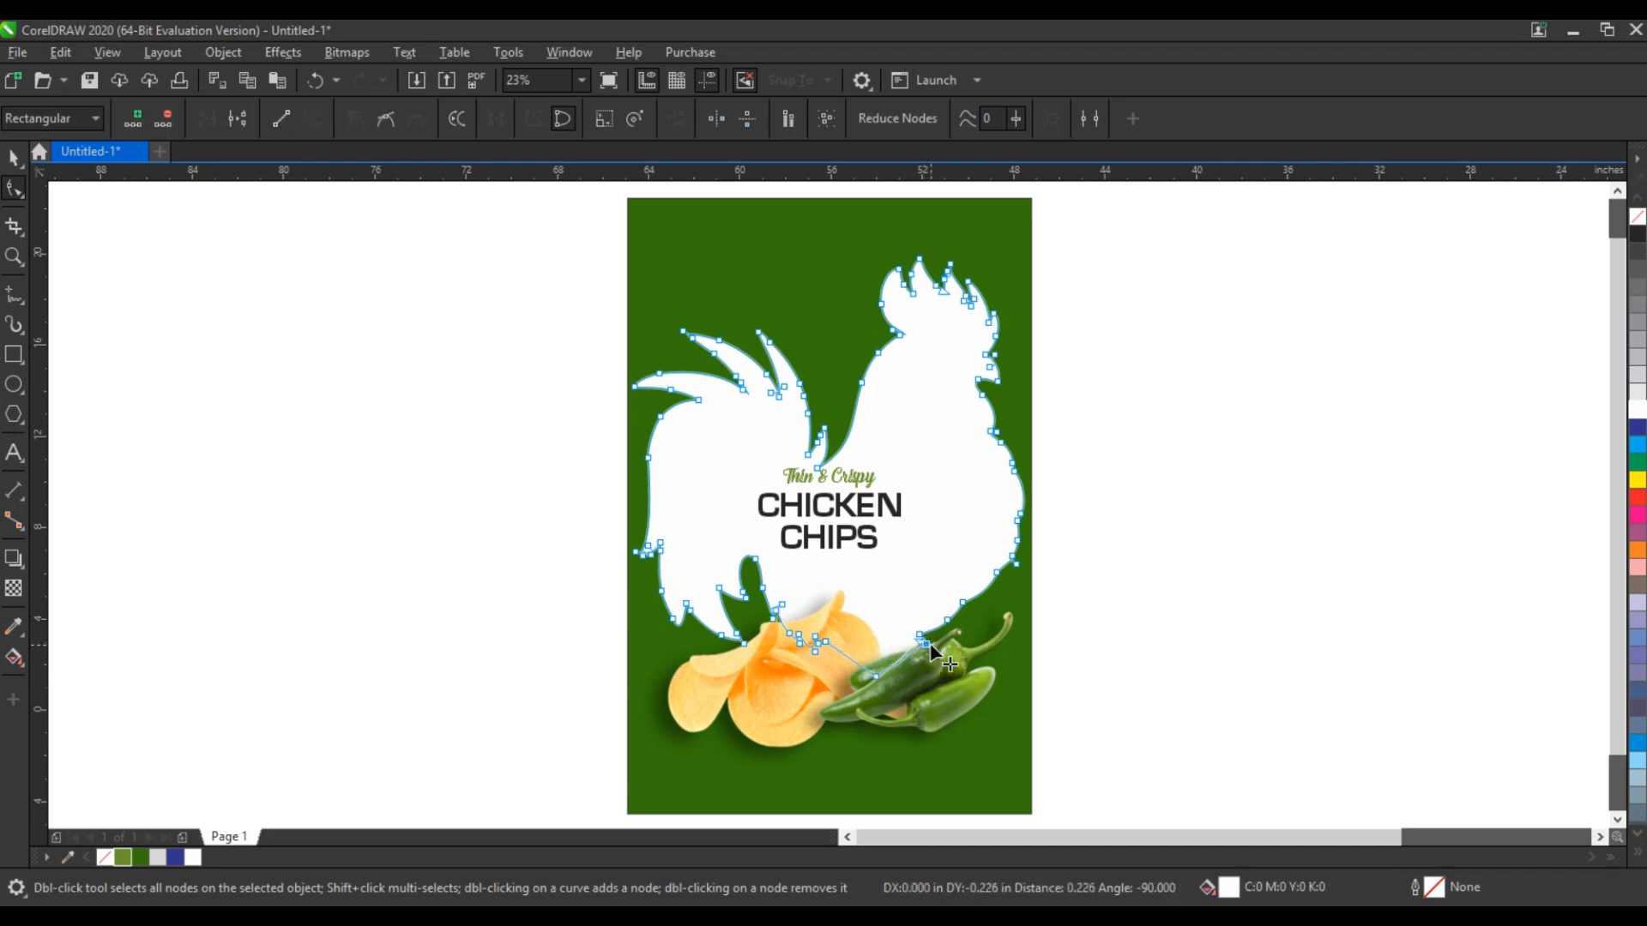
{"action": "left_click", "coordinate": [13, 159]}
Step: Shift the Thin & Crispy, CHICKEN and CHIPS texts together about 0.27 inches to the right
{"action": "left_click", "coordinate": [593, 408]}
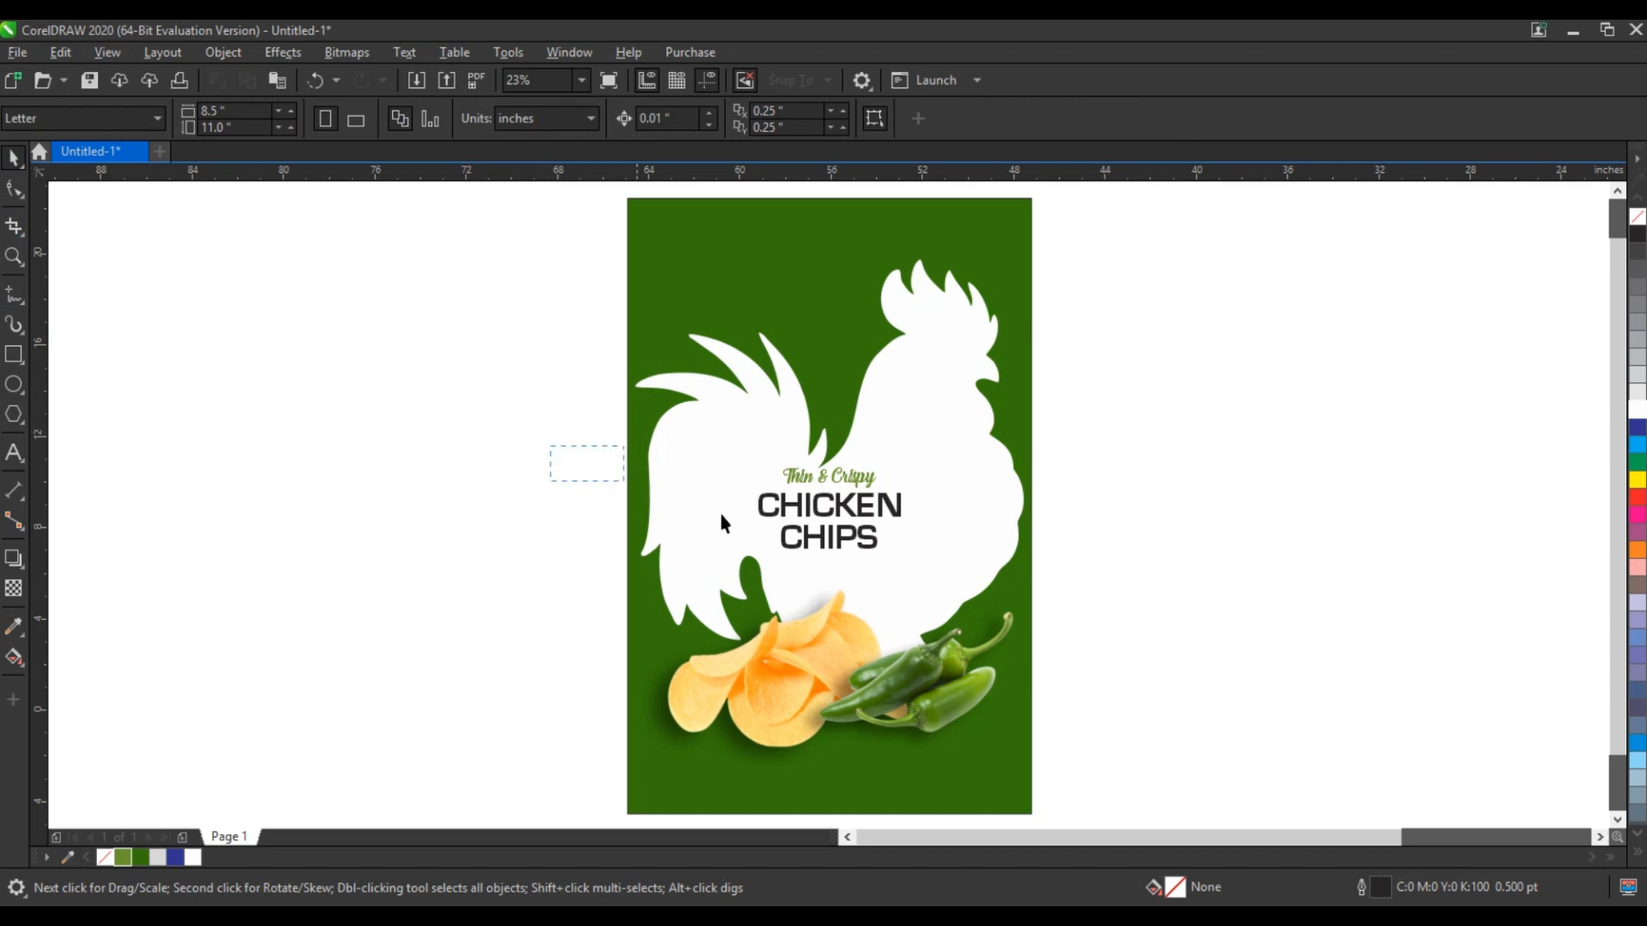
{"action": "left_click_drag", "start_coordinate": [949, 562], "coordinate": [960, 565]}
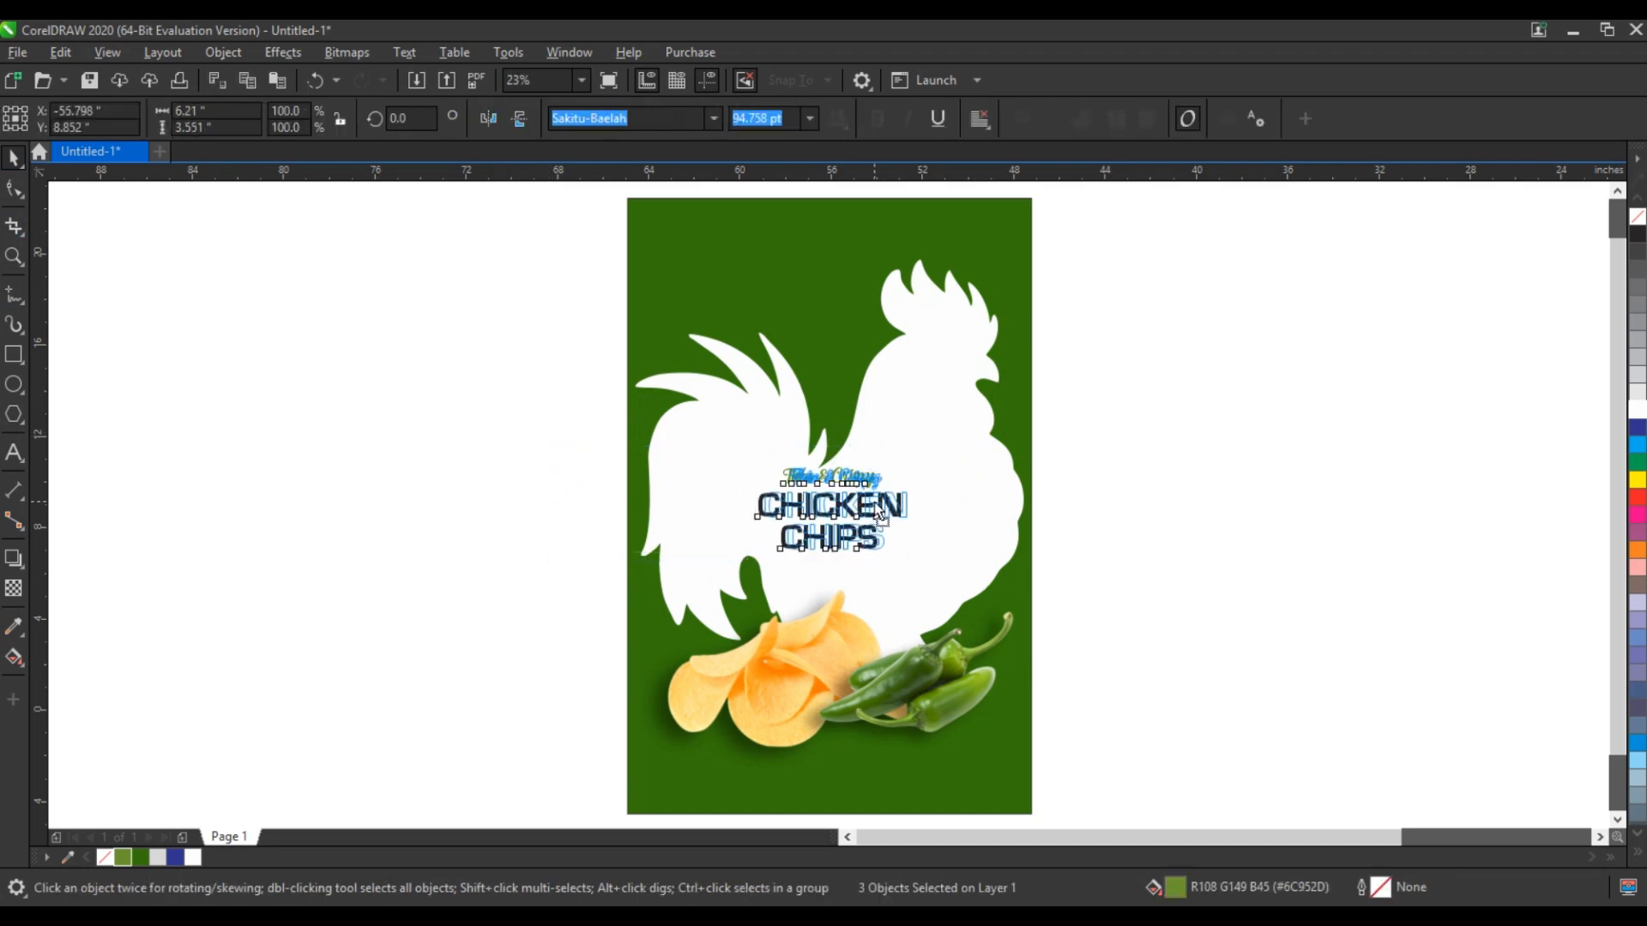
{"action": "left_click", "coordinate": [1106, 568]}
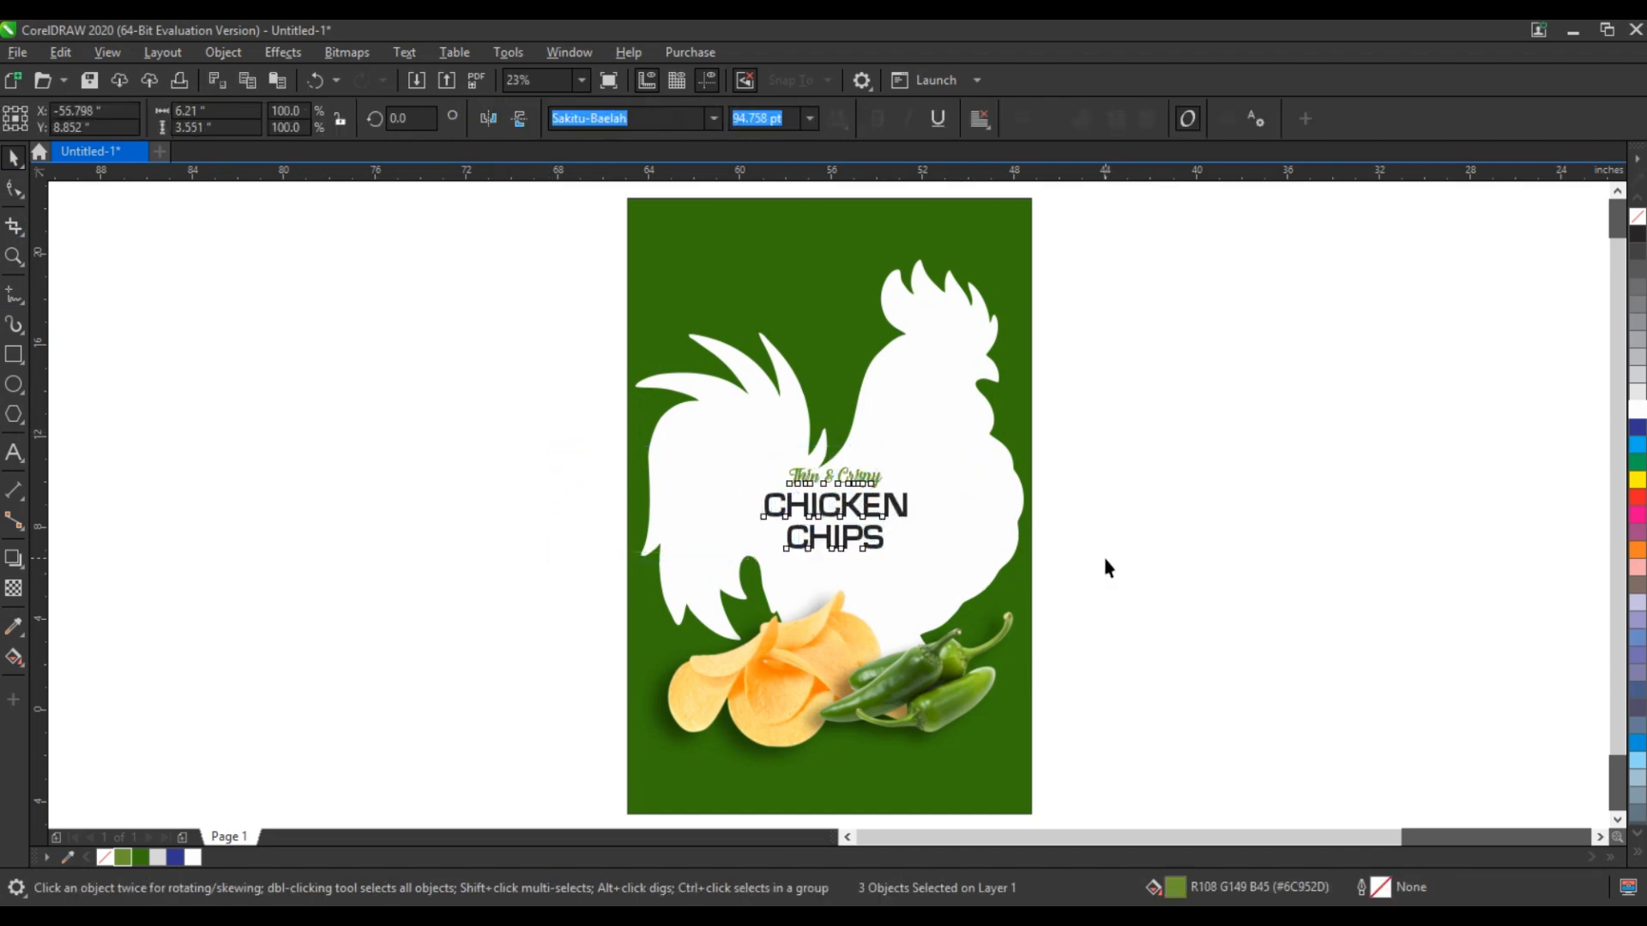
{"action": "left_click", "coordinate": [14, 257]}
{"action": "left_click_drag", "start_coordinate": [626, 472], "coordinate": [1240, 650]}
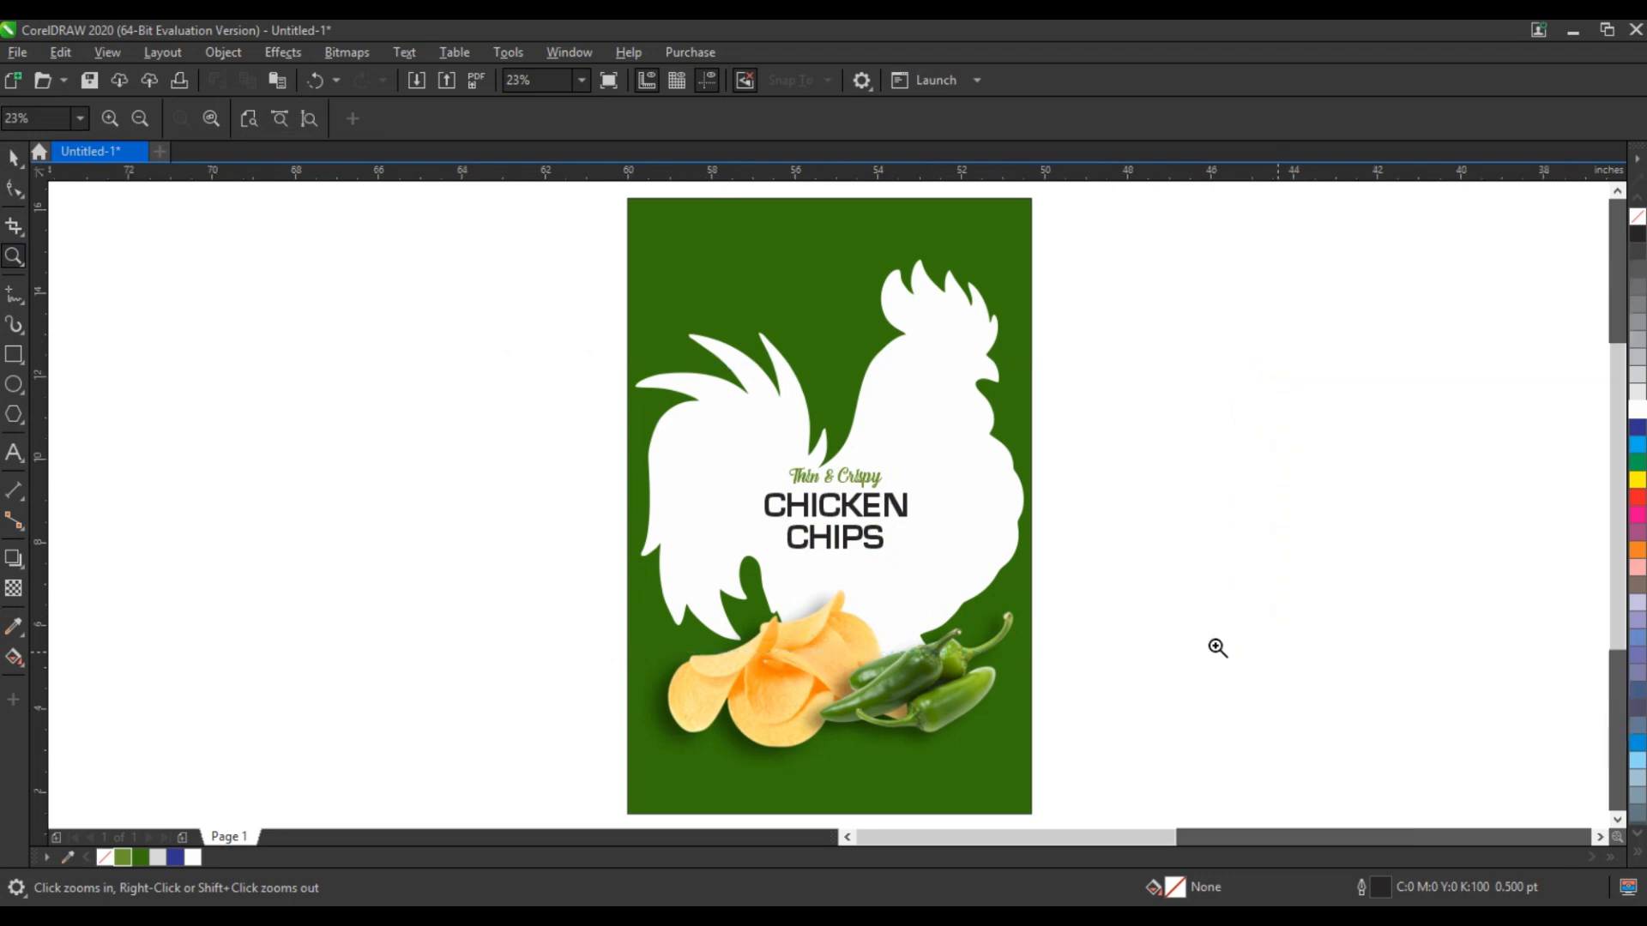
{"action": "left_click", "coordinate": [13, 355]}
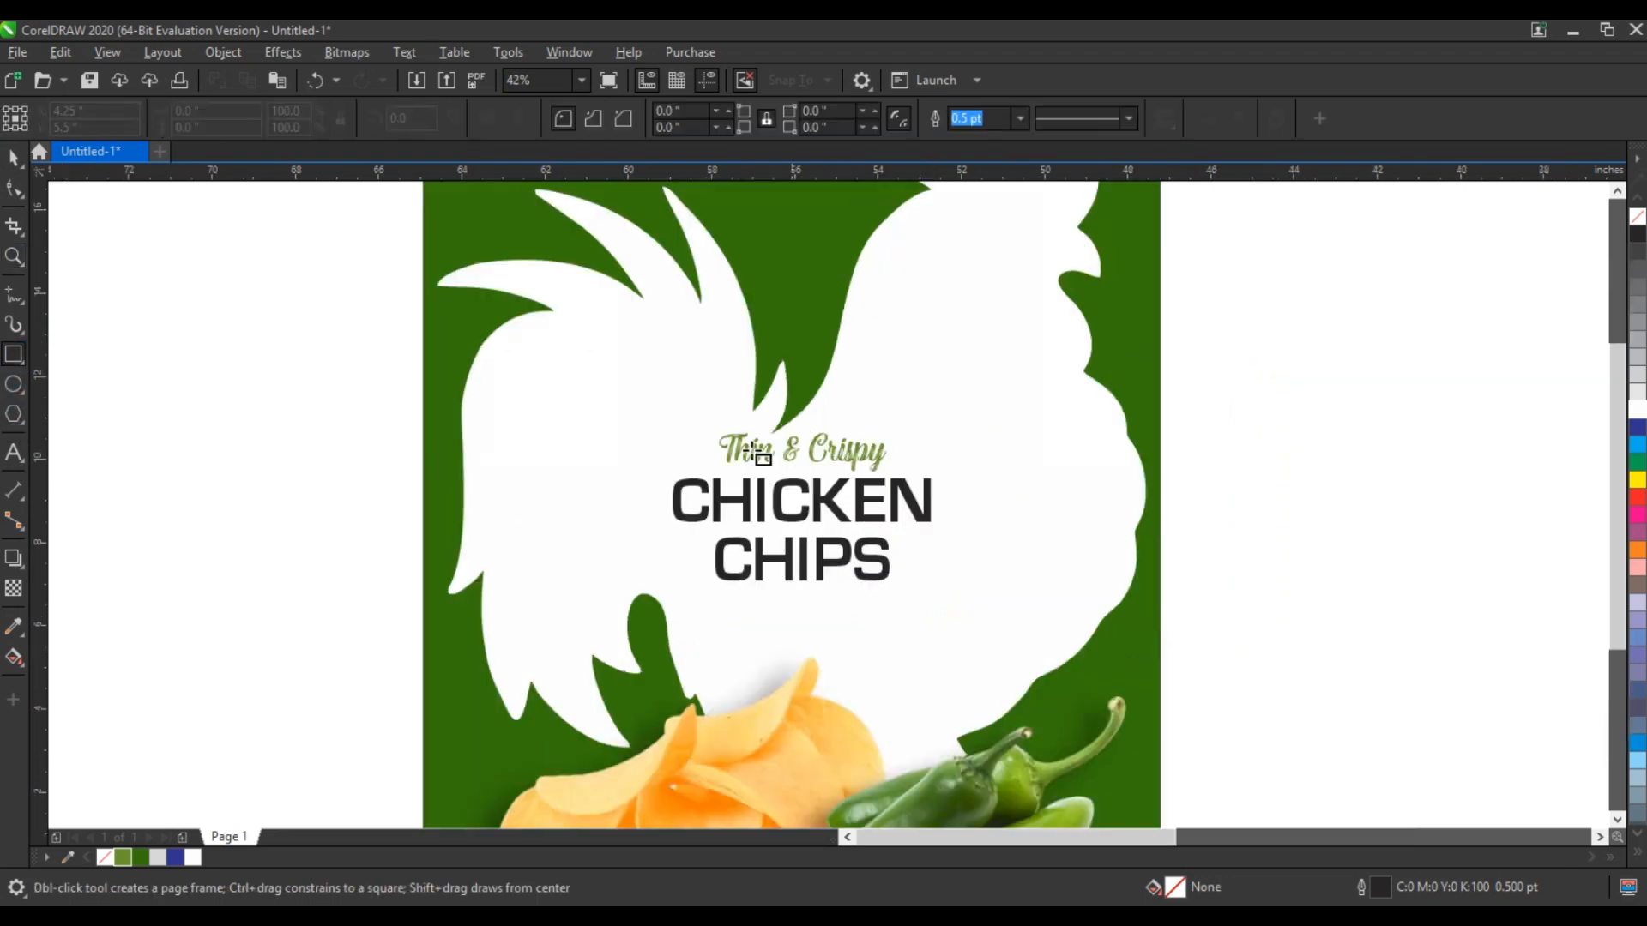
{"action": "left_click_drag", "start_coordinate": [607, 335], "coordinate": [1016, 584]}
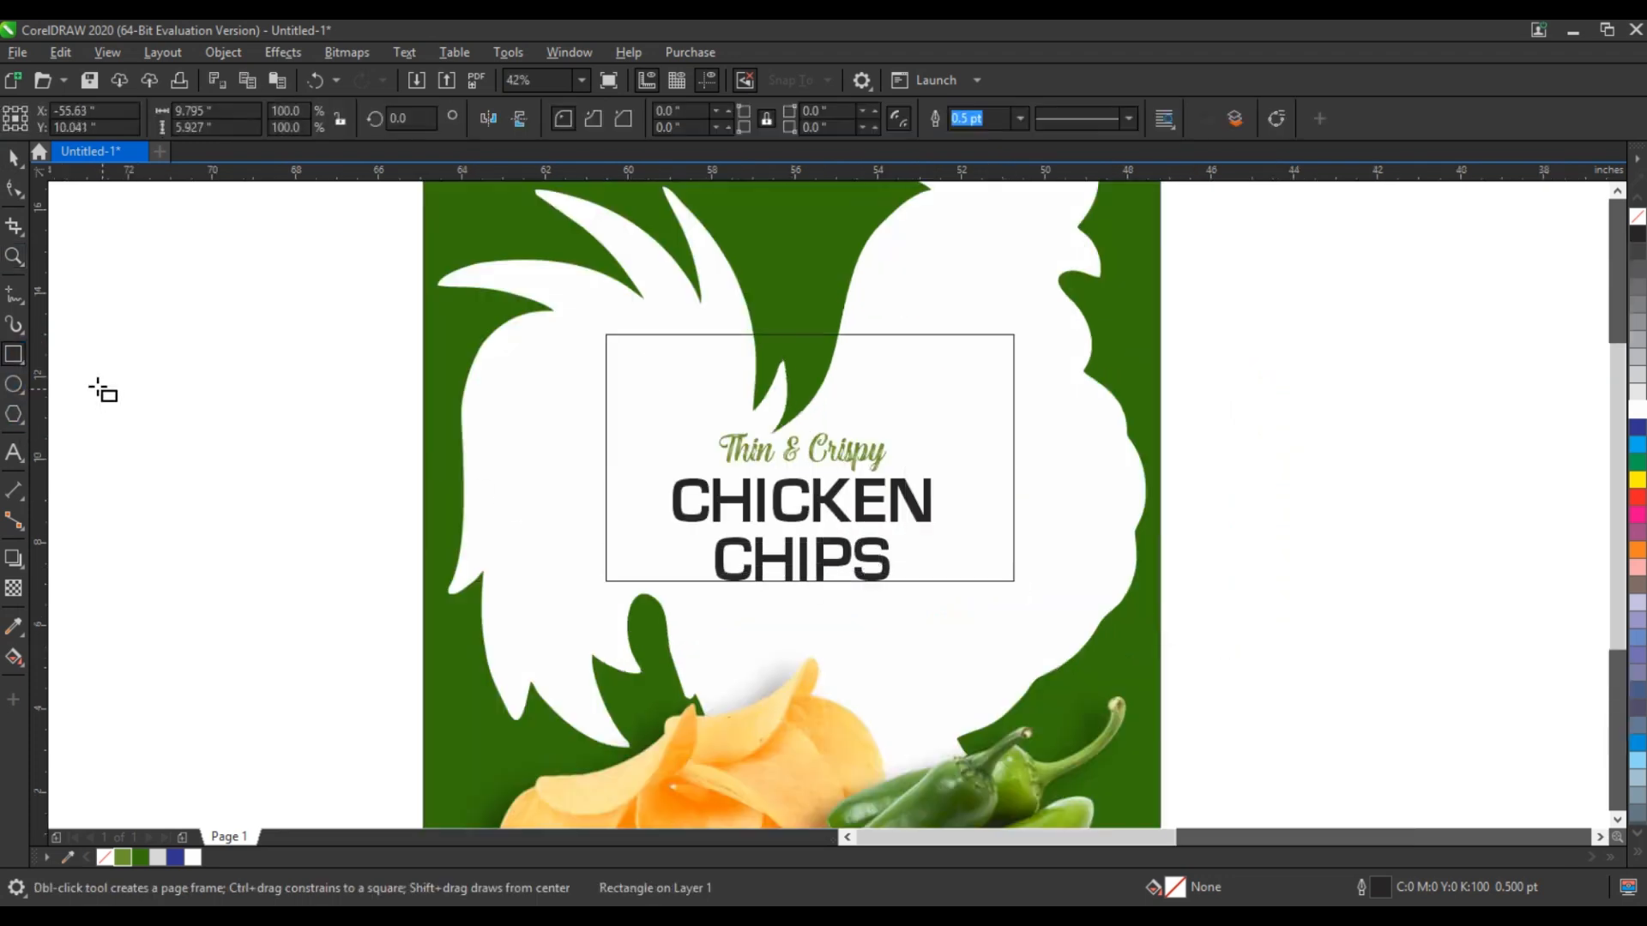
{"action": "key", "text": "ctrl+z"}
Step: Draw an ellipse about 11.1 by 6.2 inches around the product text and place a copy about 0.9 inches lower
{"action": "left_click_drag", "start_coordinate": [567, 340], "coordinate": [1033, 603]}
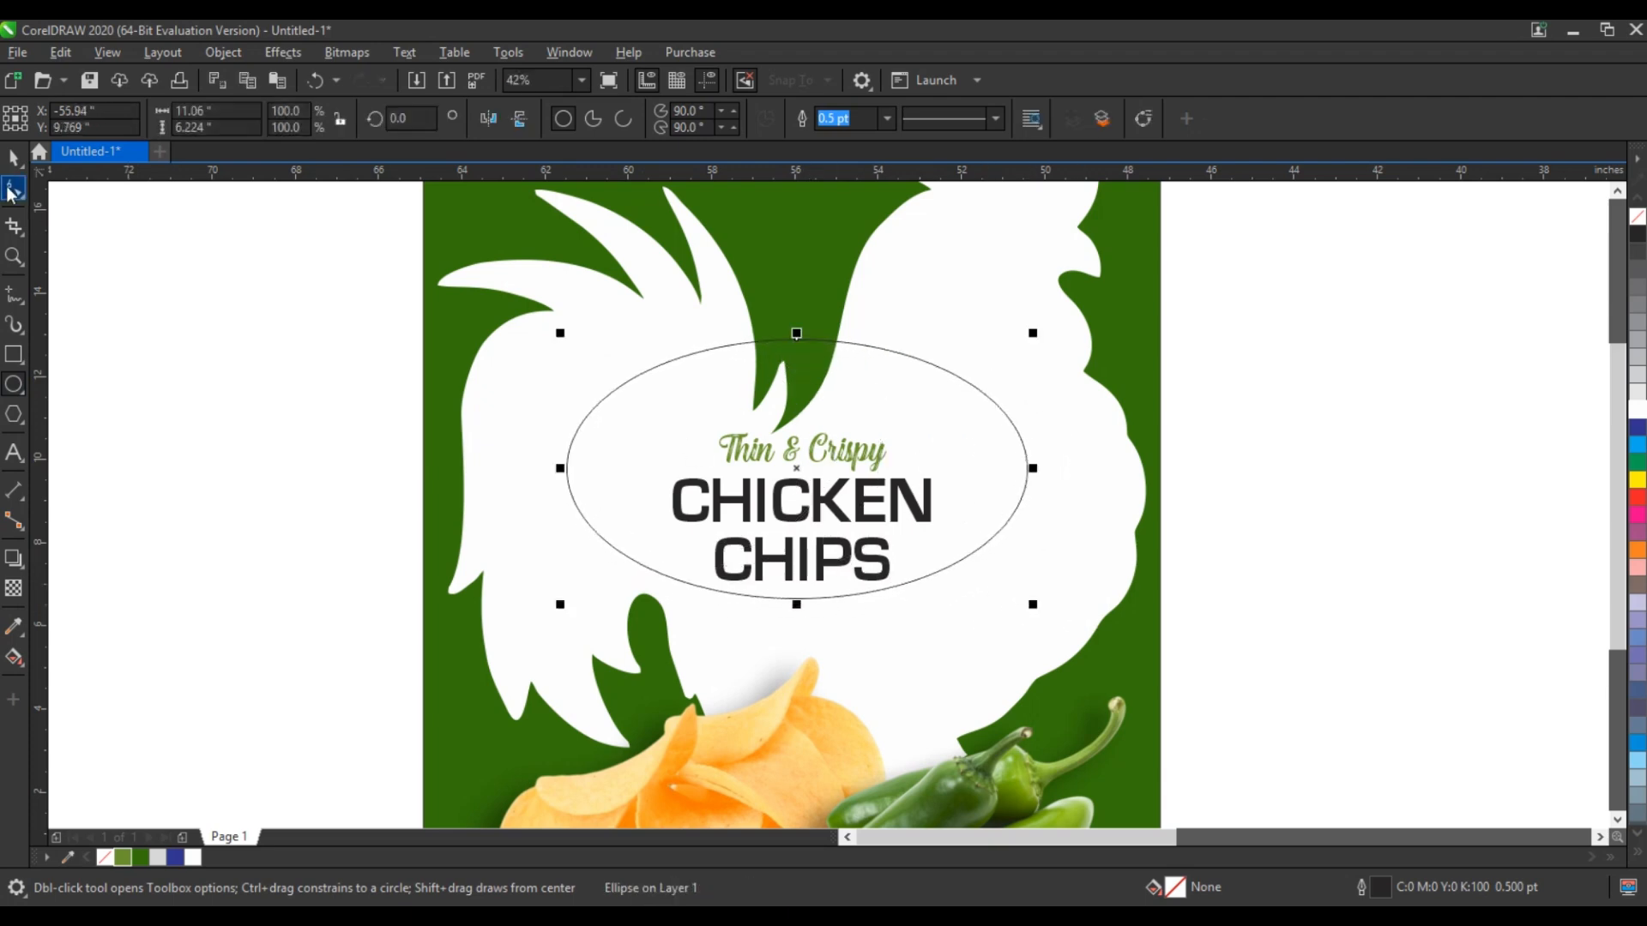
{"action": "left_click", "coordinate": [14, 157]}
{"action": "right_click", "coordinate": [991, 532]}
{"action": "left_click_drag", "start_coordinate": [992, 494], "coordinate": [991, 532]}
Step: Combine the two ellipses and draw a rectangle about 6.6 by 1.8 inches over the middle of their lower crescent
{"action": "left_click", "coordinate": [1013, 433], "text": "shift"}
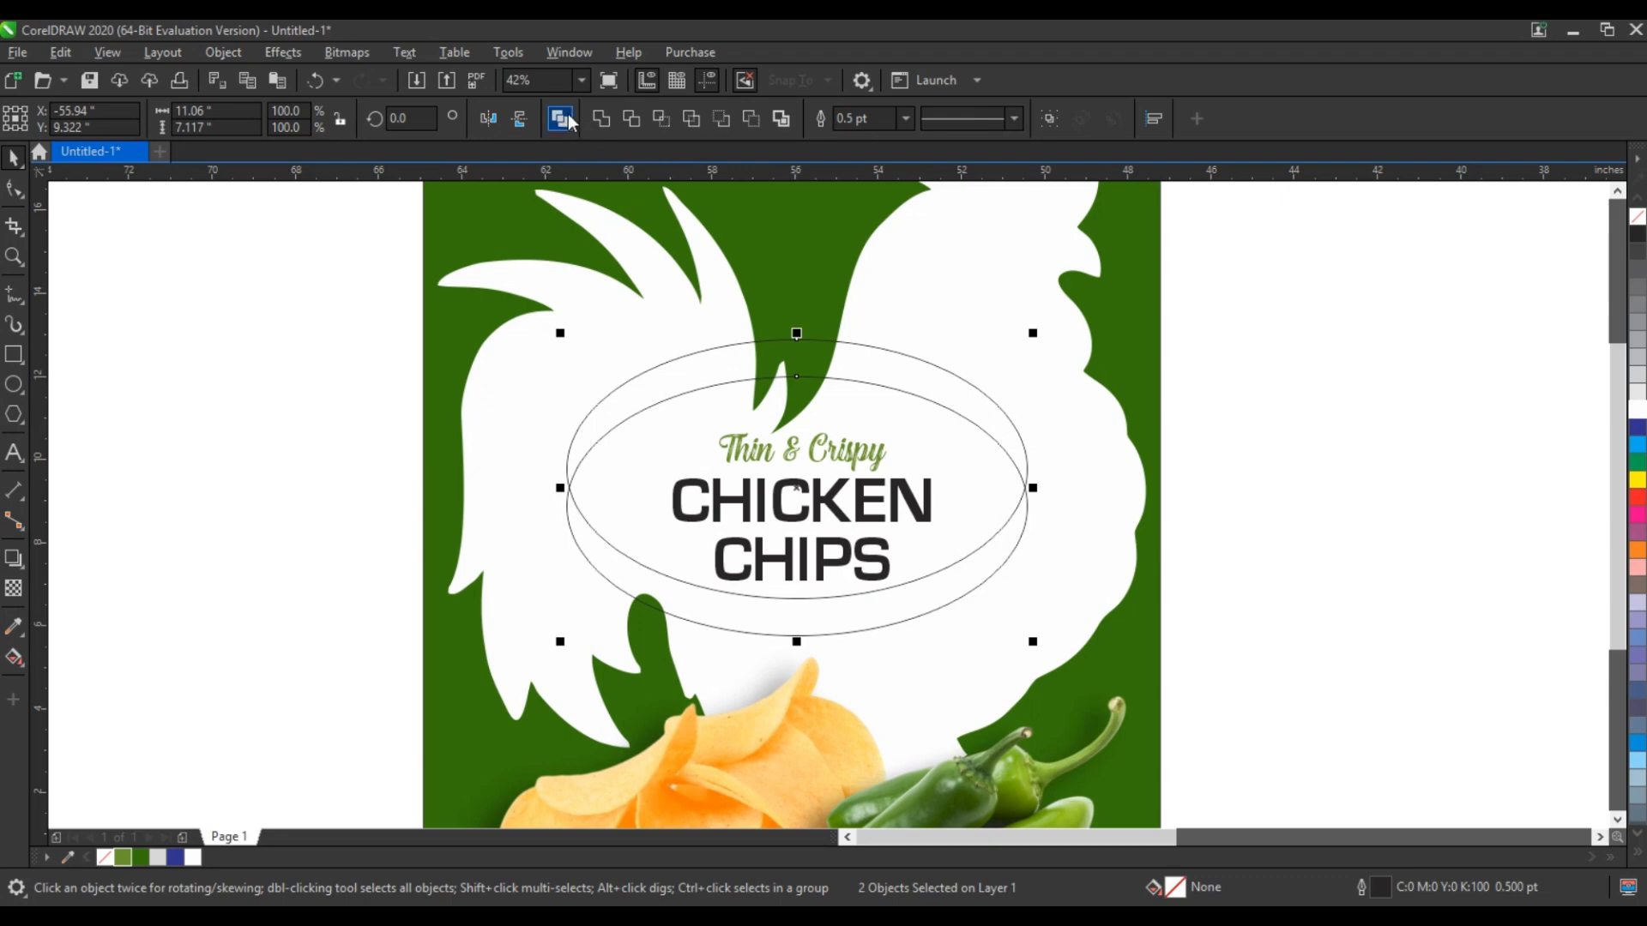
{"action": "key", "text": "ctrl+l"}
{"action": "left_click", "coordinate": [13, 354]}
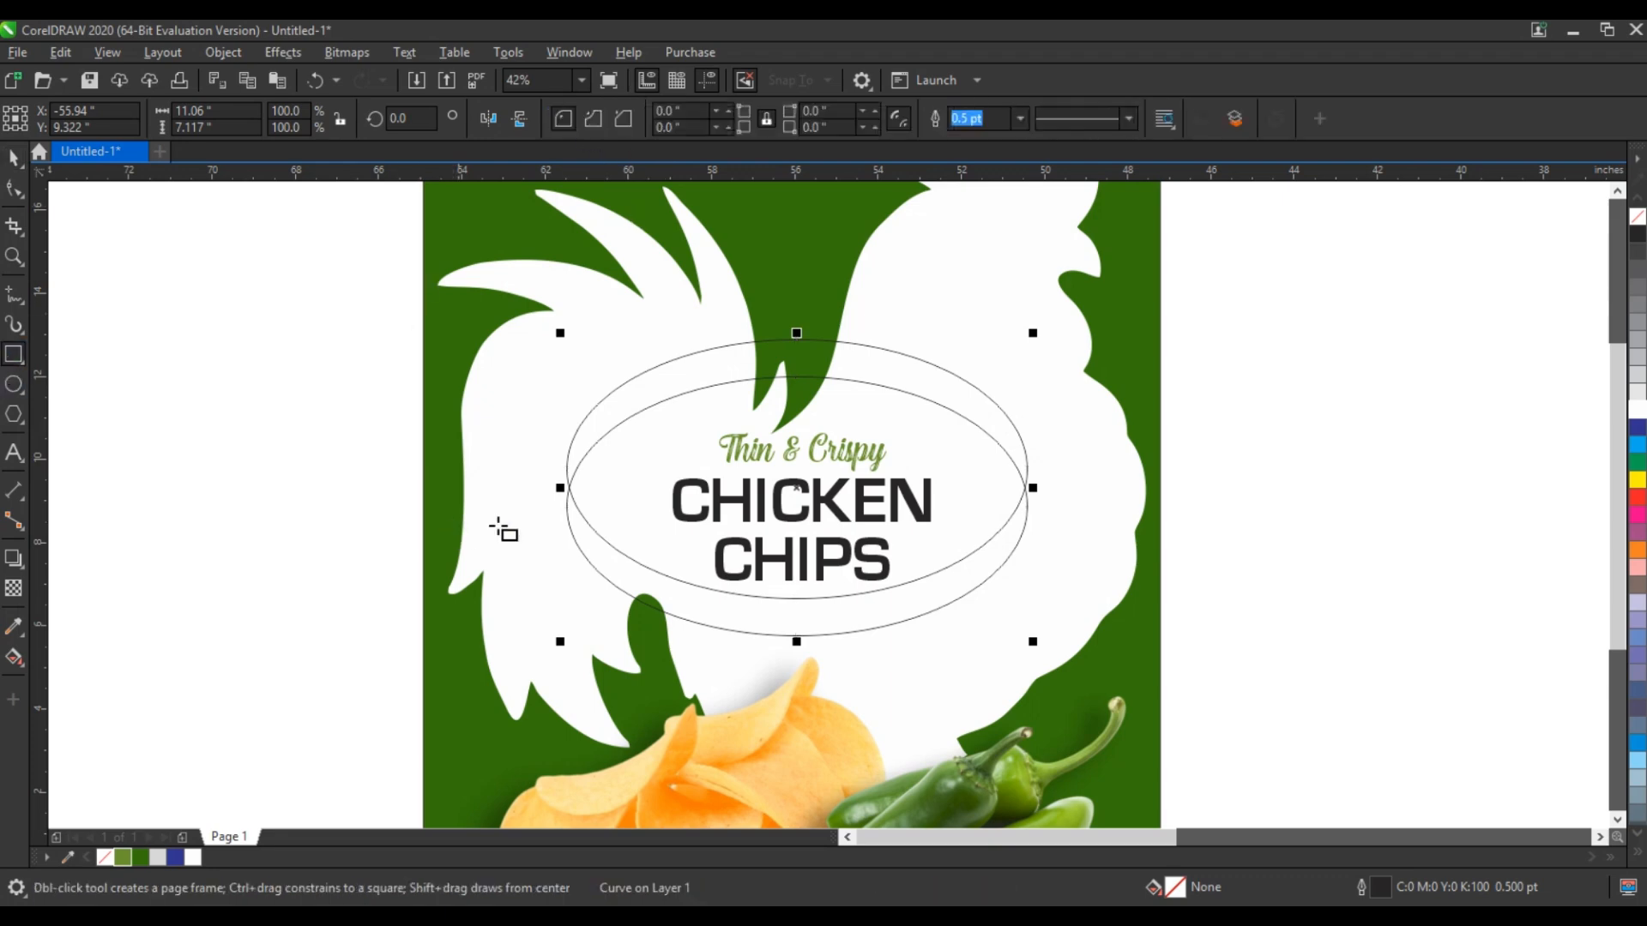
{"action": "left_click_drag", "start_coordinate": [664, 569], "coordinate": [938, 645]}
{"action": "left_click", "coordinate": [12, 159]}
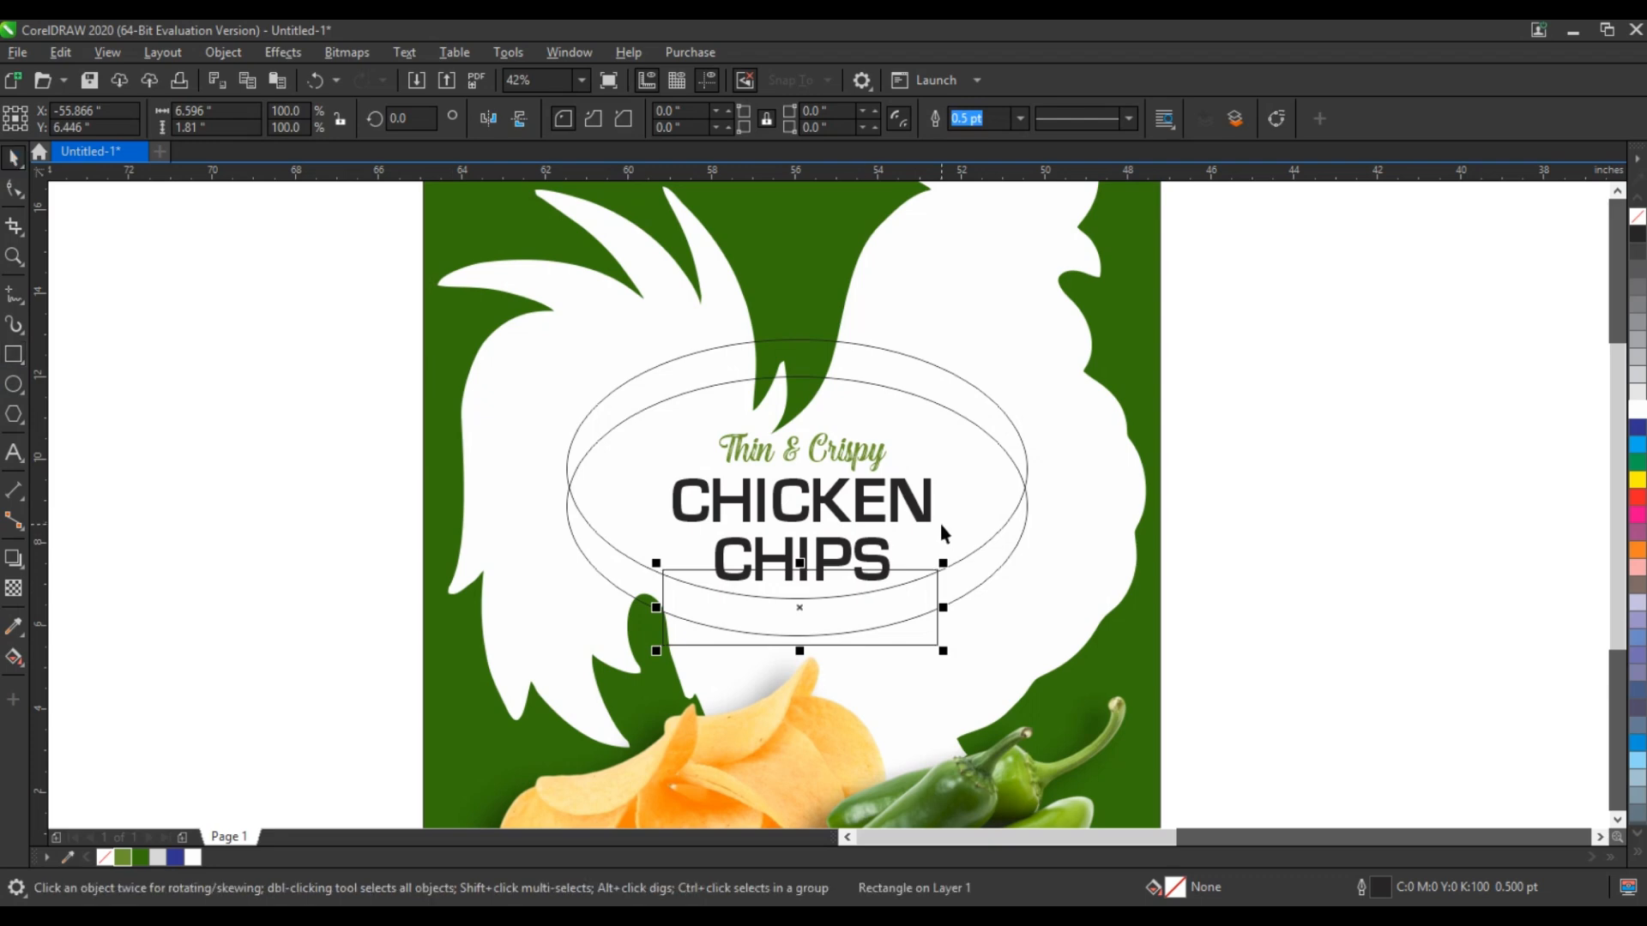
Step: Move the combined ellipses and the rectangle together onto the blank area to the right of the package
{"action": "left_click", "coordinate": [982, 547], "text": "shift"}
{"action": "left_click_drag", "start_coordinate": [800, 515], "coordinate": [1432, 525]}
{"action": "left_click", "coordinate": [1388, 726]}
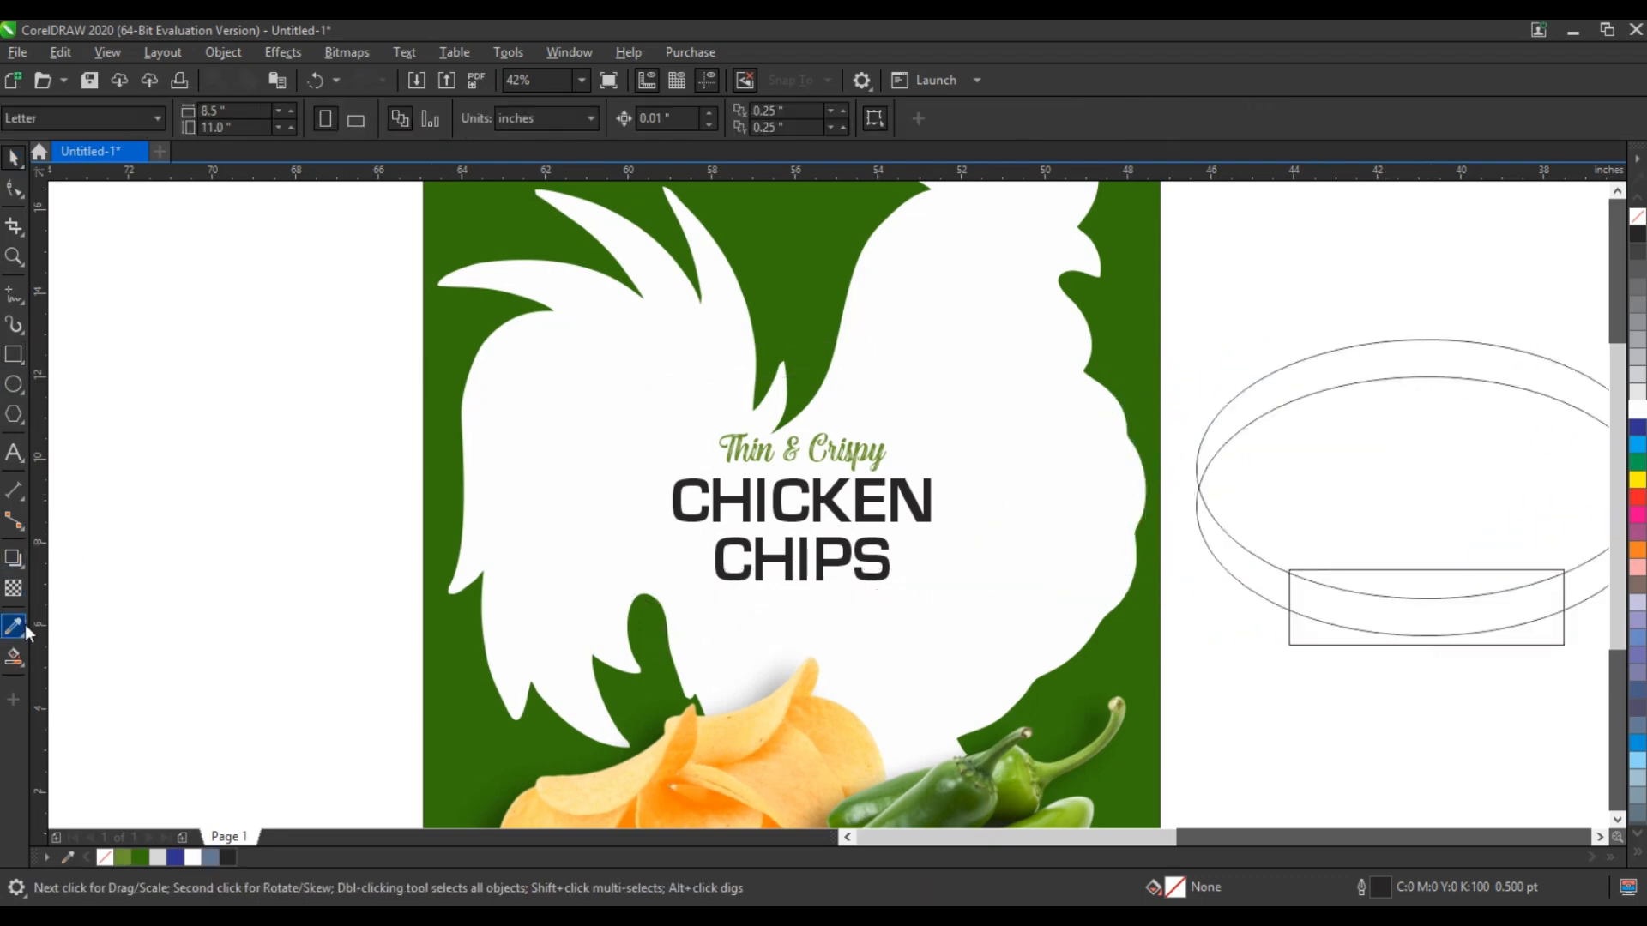
Step: Smart Fill the crescent area inside the rectangle to make a curved band, and delete the rectangle and ellipses used to build it
{"action": "left_click", "coordinate": [15, 657]}
{"action": "left_click", "coordinate": [1451, 610]}
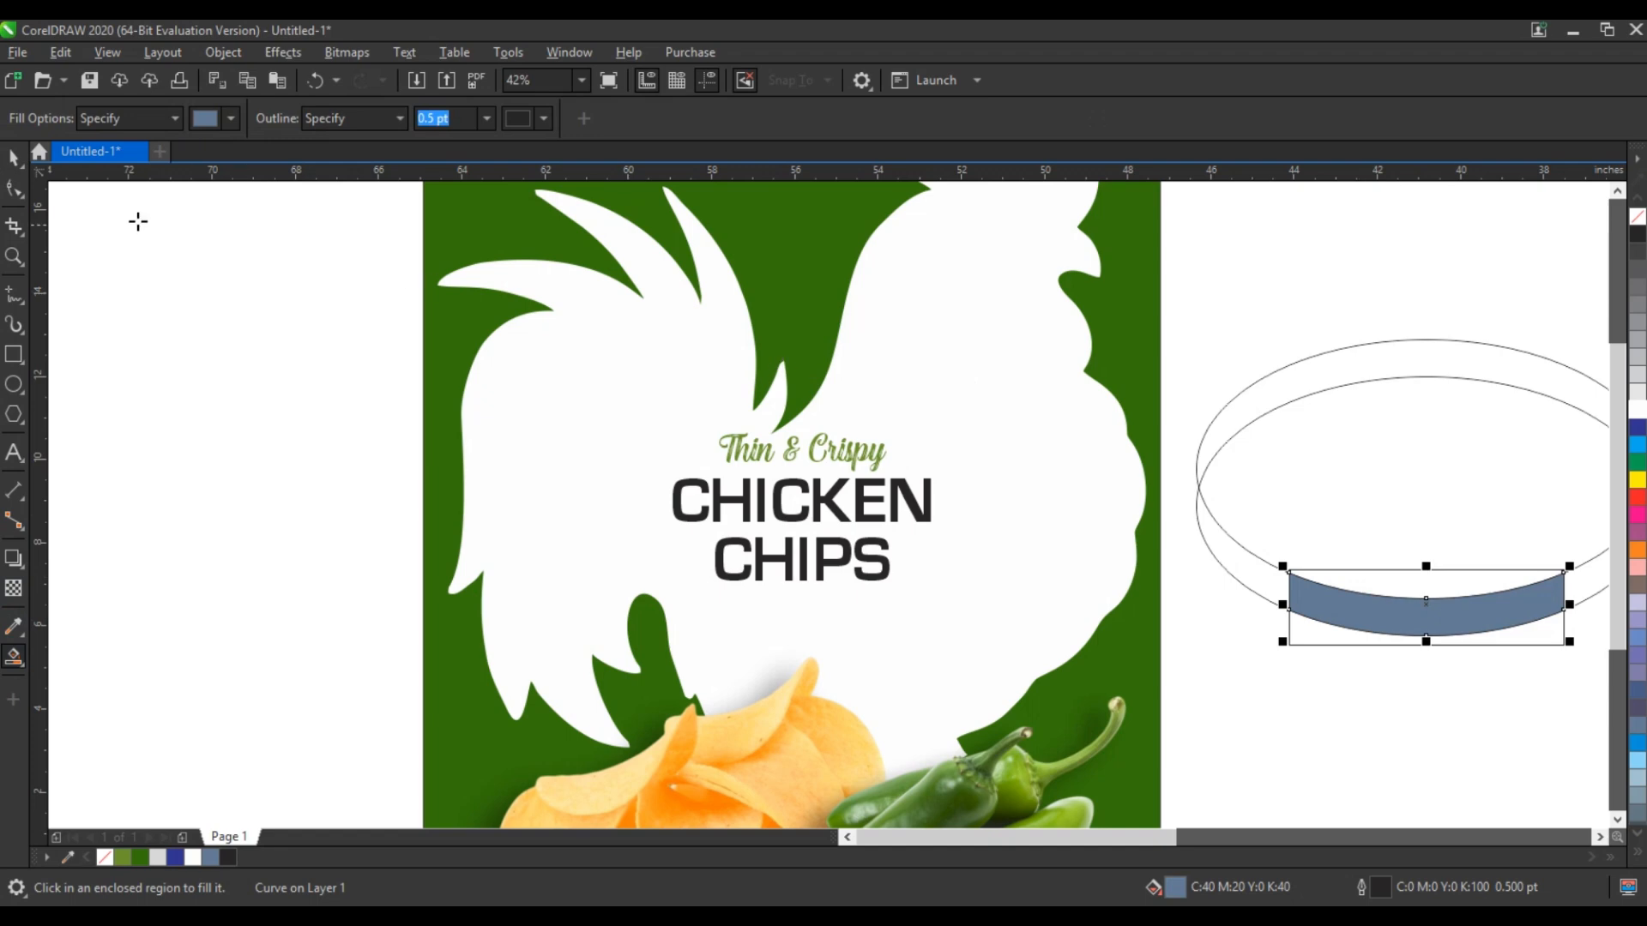
{"action": "left_click", "coordinate": [13, 157]}
{"action": "left_click", "coordinate": [1352, 571]}
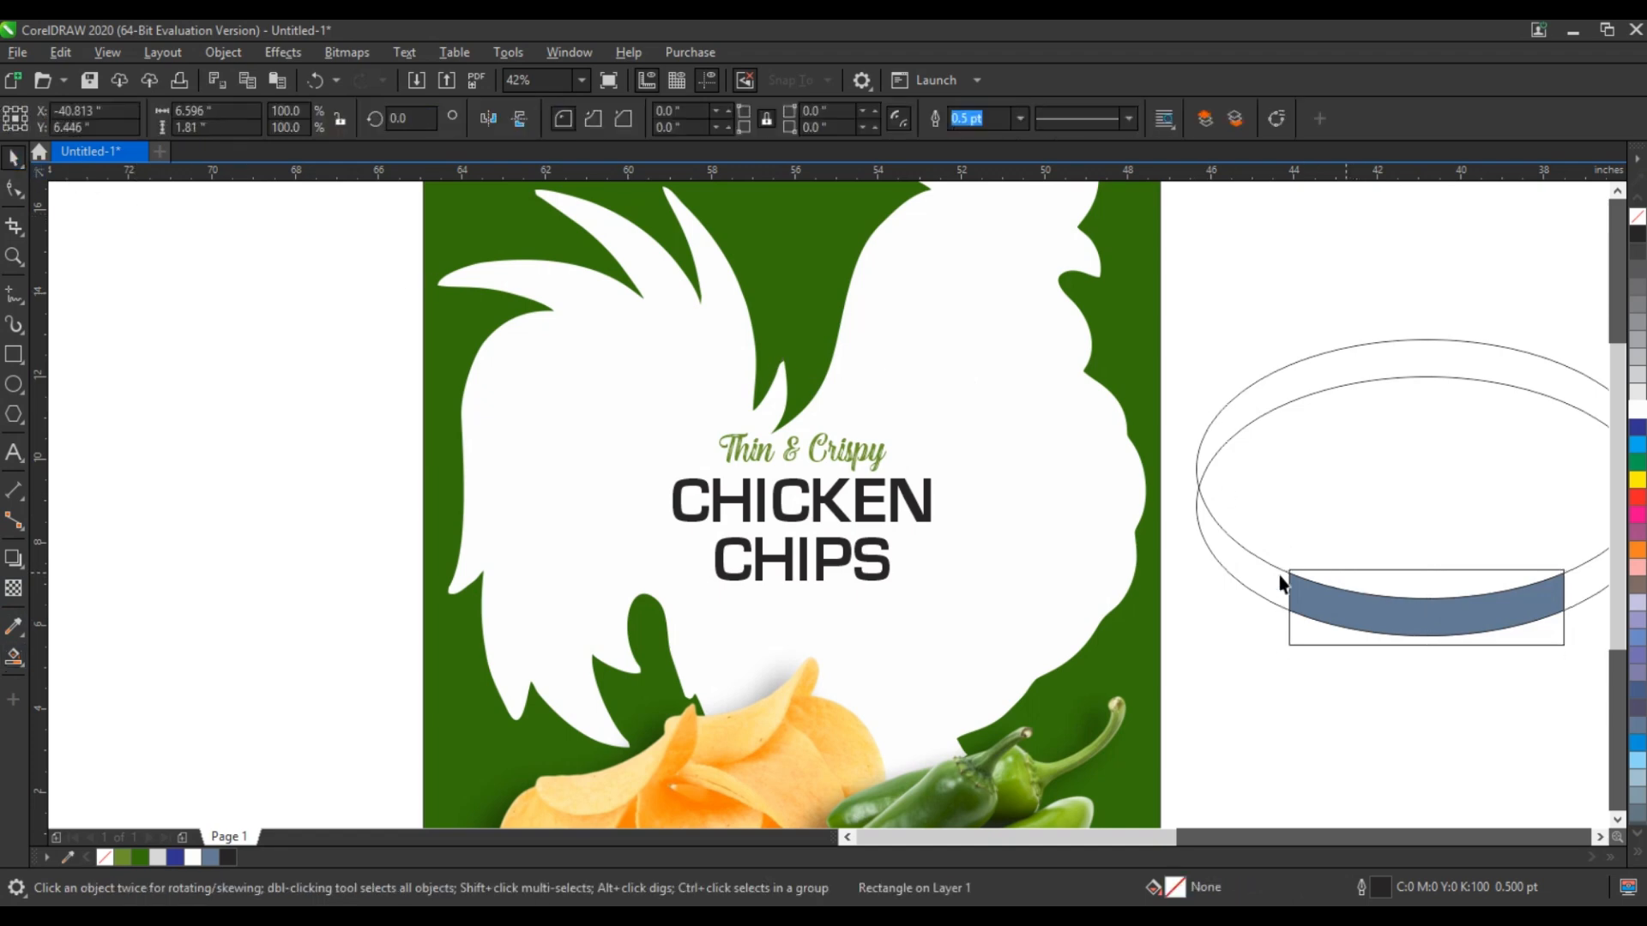
{"action": "key", "text": "Delete"}
{"action": "left_click", "coordinate": [1252, 573]}
{"action": "key", "text": "Delete"}
{"action": "key", "text": "Tab"}
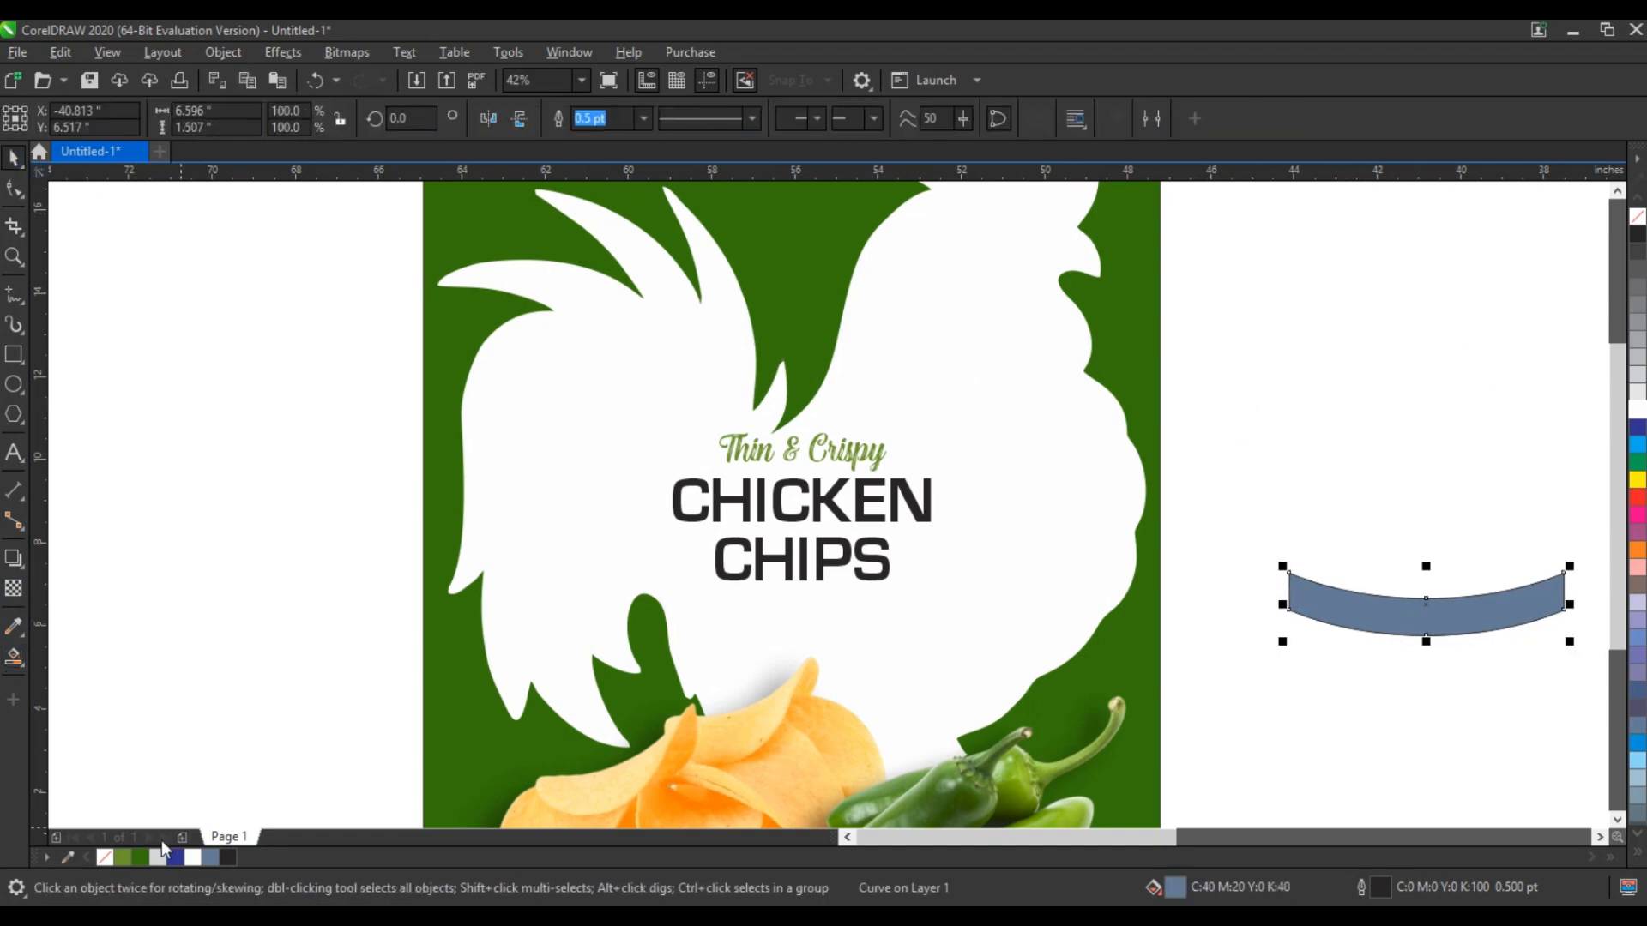
Step: Fill the curved band light green (R108 G149 B45) without an outline and center it horizontally beneath CHIPS
{"action": "left_click", "coordinate": [123, 858]}
{"action": "left_click", "coordinate": [846, 562], "text": "shift"}
{"action": "key", "text": "c"}
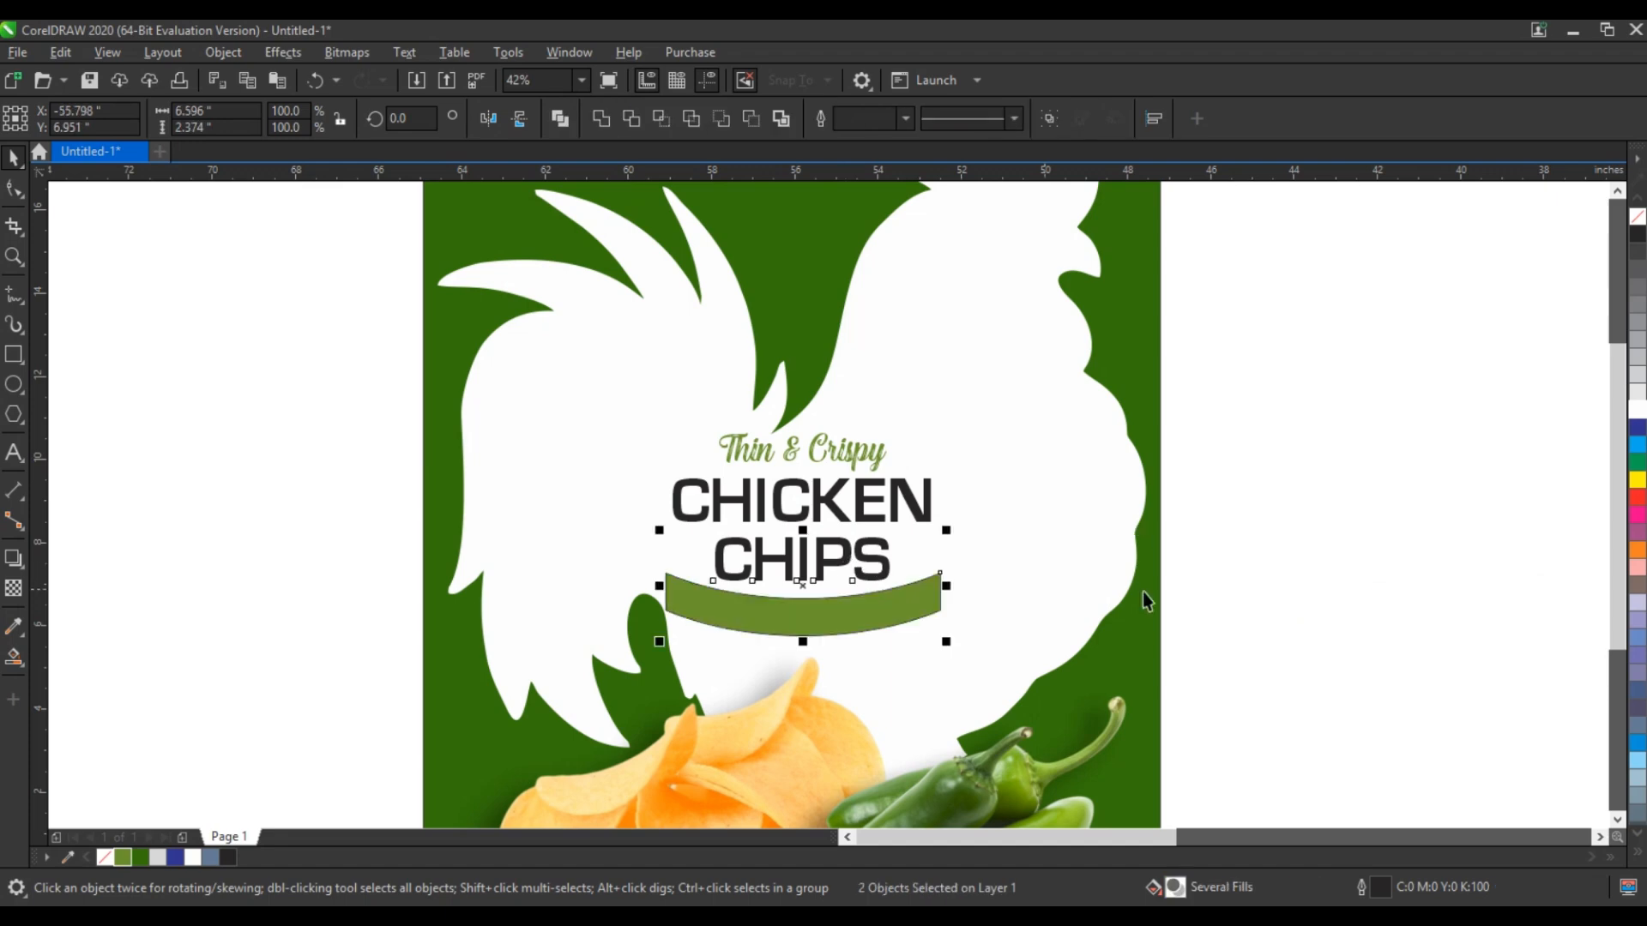
{"action": "left_click", "coordinate": [1002, 580]}
{"action": "left_click", "coordinate": [915, 604]}
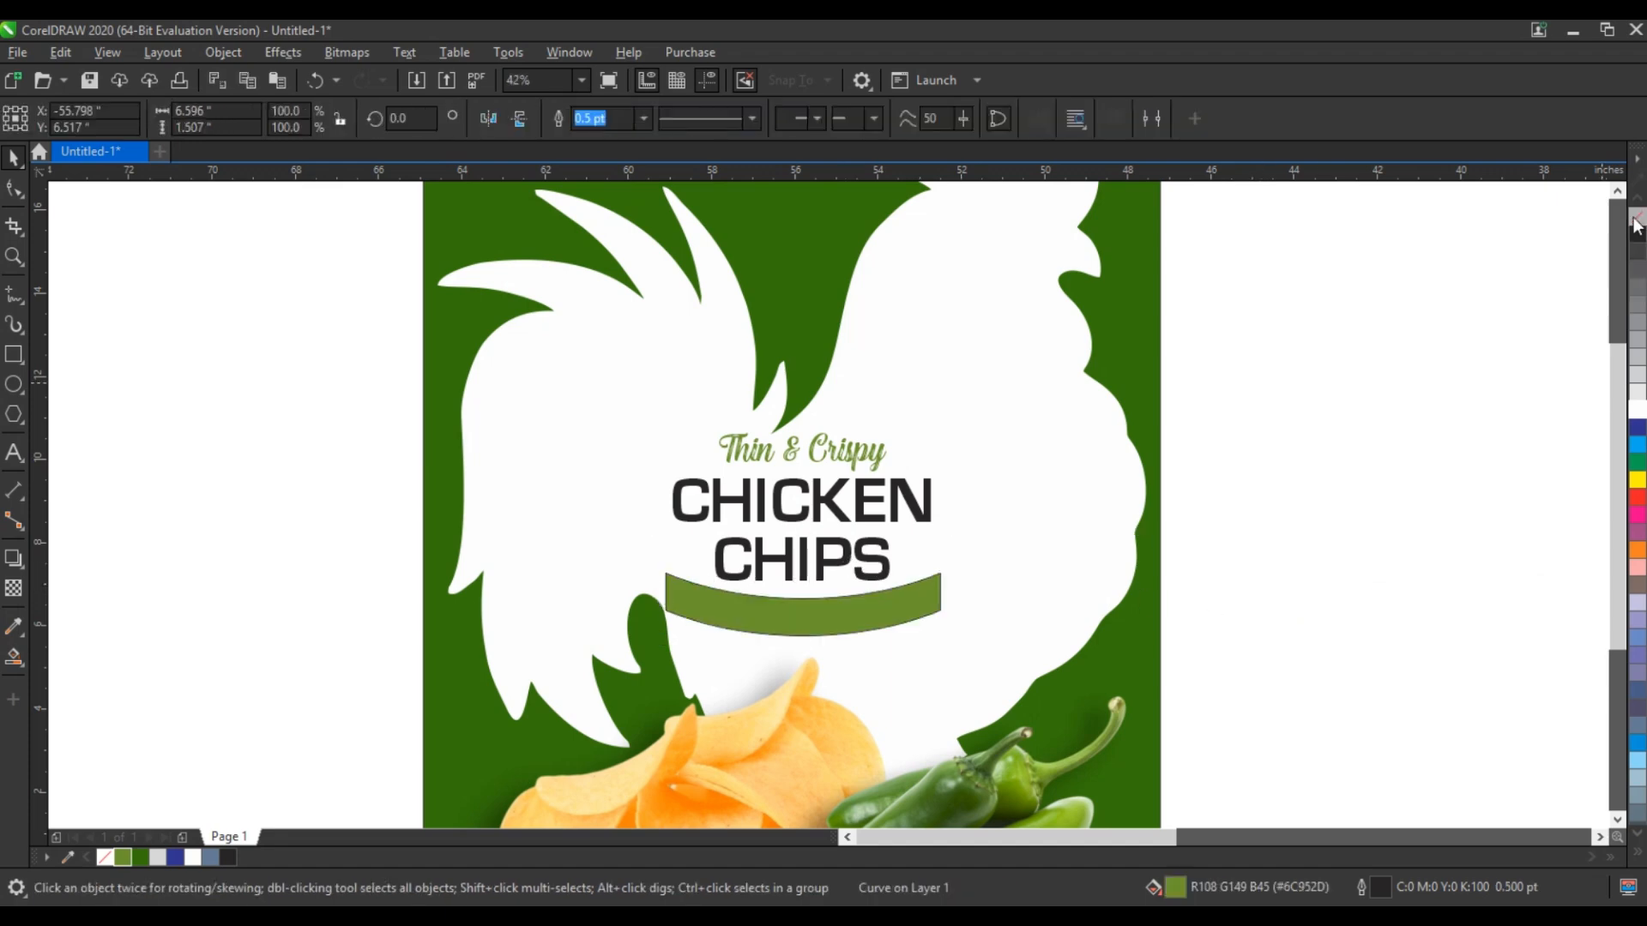
{"action": "left_click", "coordinate": [1299, 595]}
Step: Draw a rectangle about 0.83 by 0.59 inches overlapping the upper left corner of the curved green band
{"action": "left_click", "coordinate": [15, 256]}
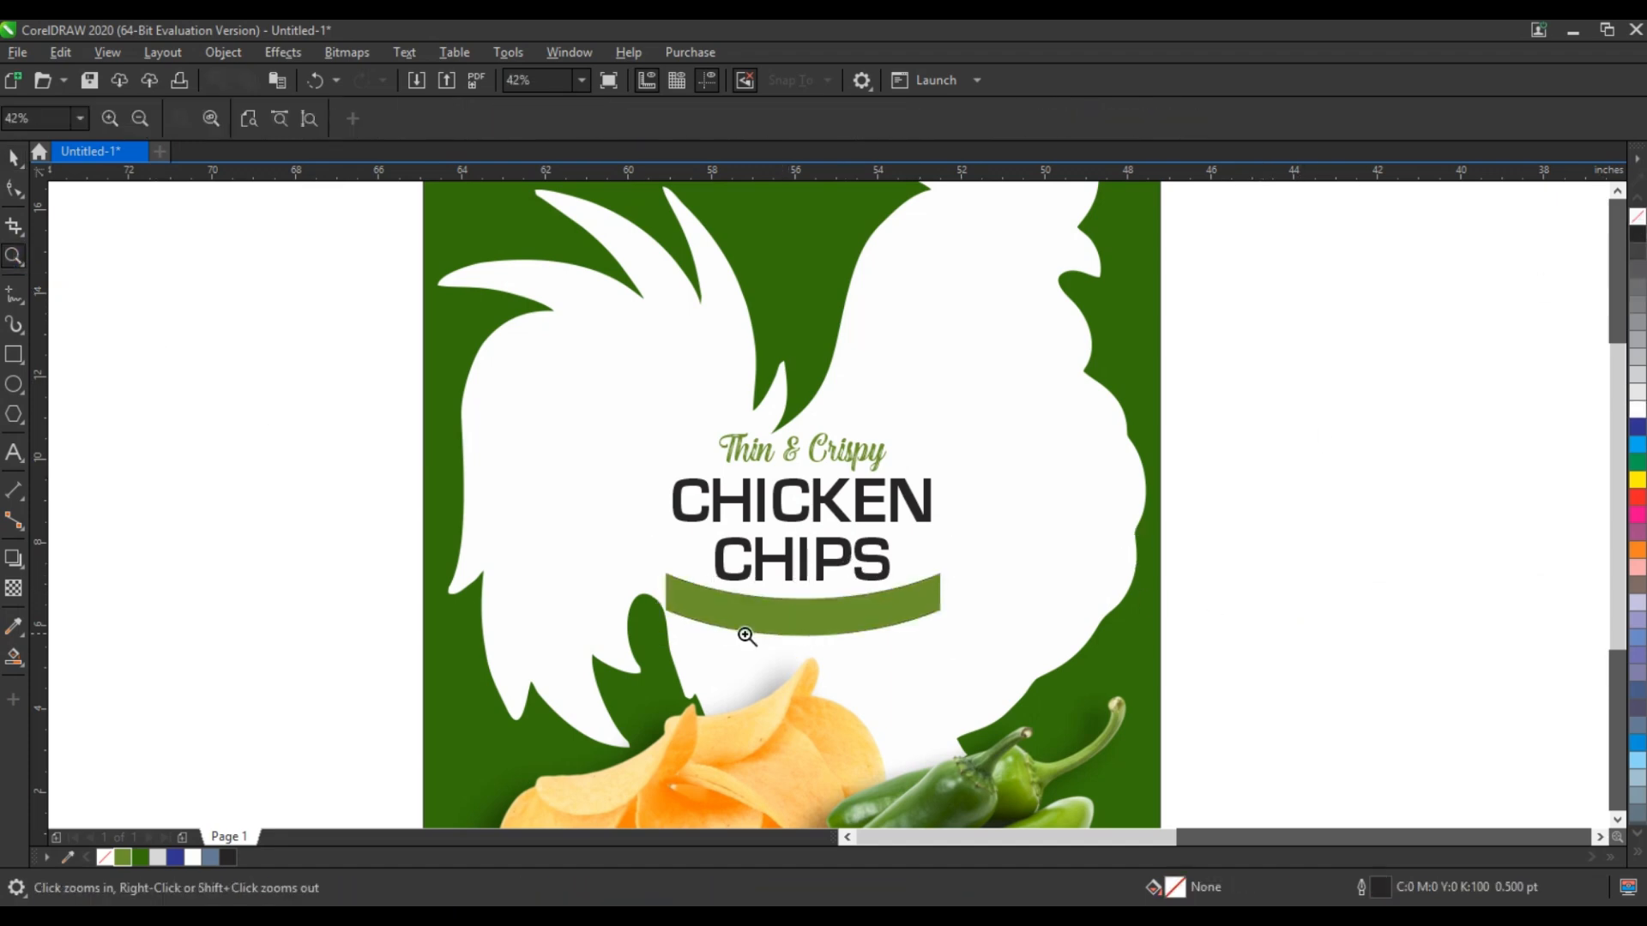
{"action": "left_click_drag", "start_coordinate": [756, 578], "coordinate": [1004, 635]}
{"action": "mouse_move", "coordinate": [146, 429]}
{"action": "left_mouse_down"}
{"action": "mouse_move", "coordinate": [168, 506]}
{"action": "mouse_move", "coordinate": [851, 696]}
{"action": "left_mouse_up"}
{"action": "left_click", "coordinate": [14, 355]}
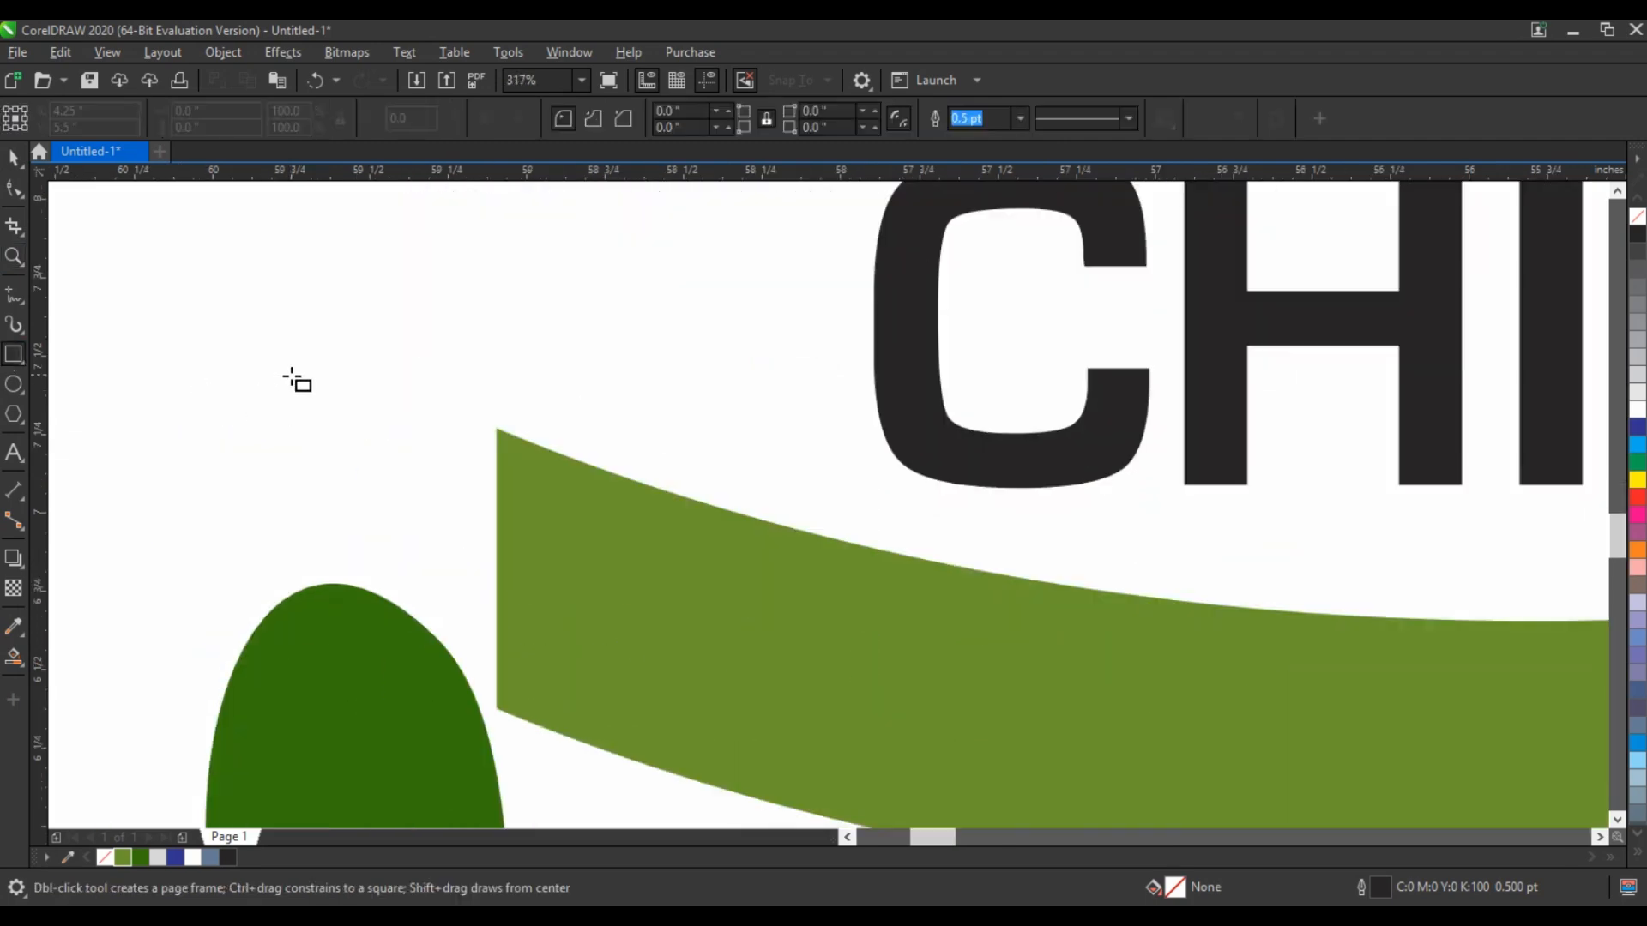
{"action": "mouse_move", "coordinate": [294, 376]}
{"action": "left_mouse_down"}
{"action": "mouse_move", "coordinate": [445, 504]}
{"action": "mouse_move", "coordinate": [554, 562]}
{"action": "left_mouse_up"}
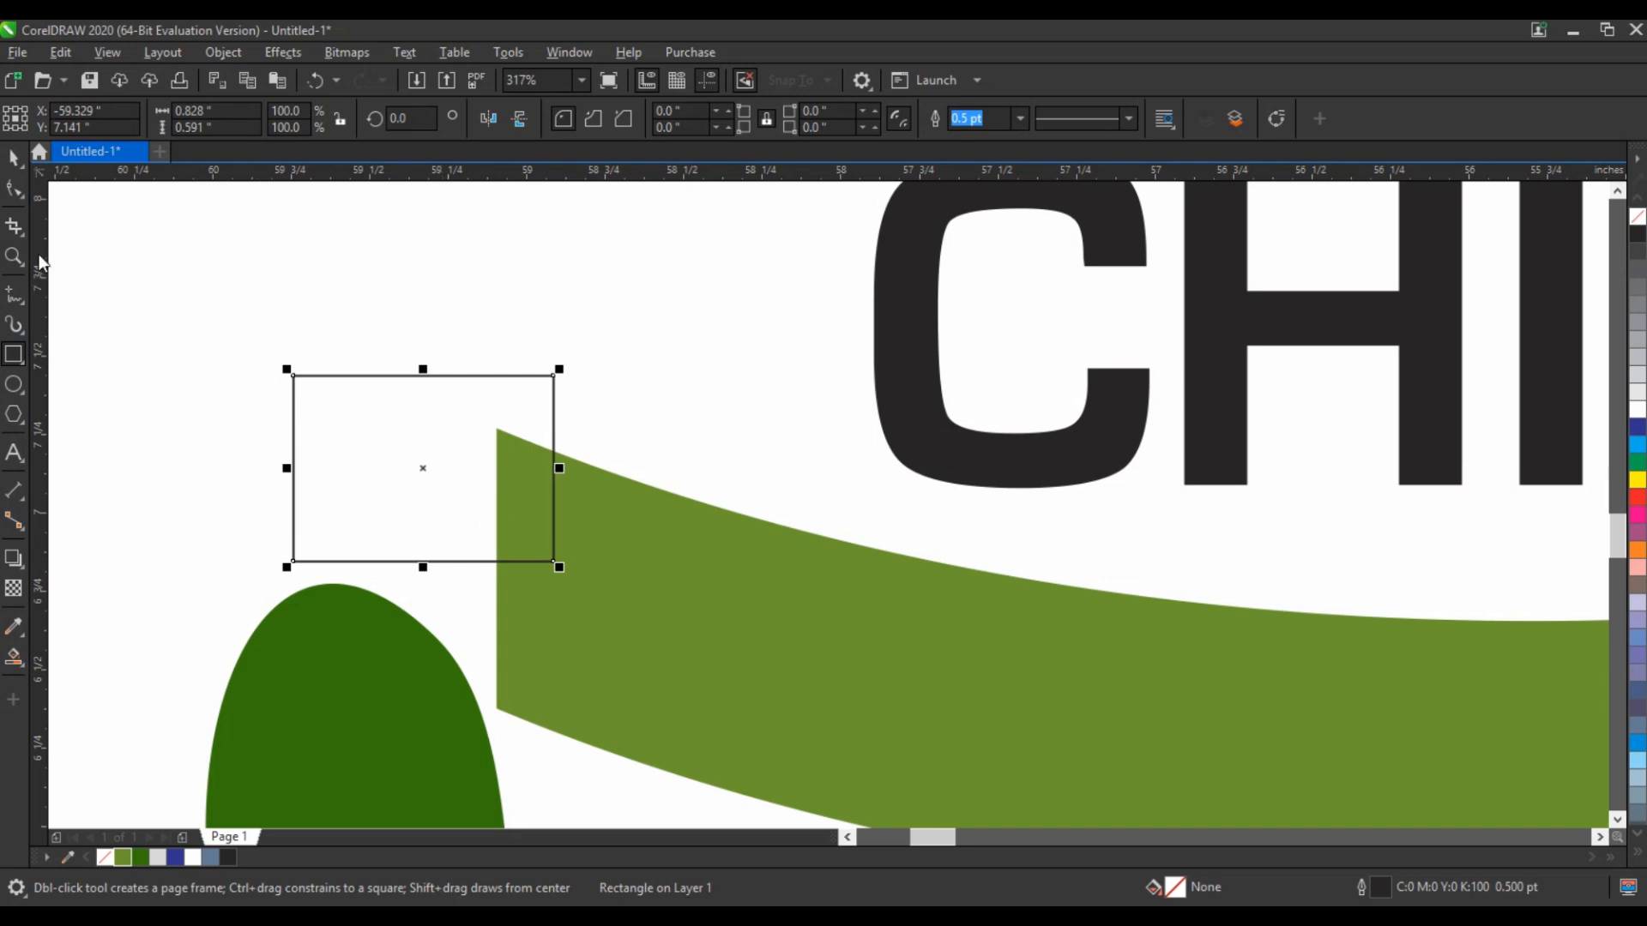
Step: Convert the rectangle to curves, add a node midway on its outer vertical edge and pull it inward to form a ribbon notch
{"action": "left_click", "coordinate": [13, 189]}
{"action": "key", "text": "ctrl+q"}
{"action": "double_click", "coordinate": [294, 468]}
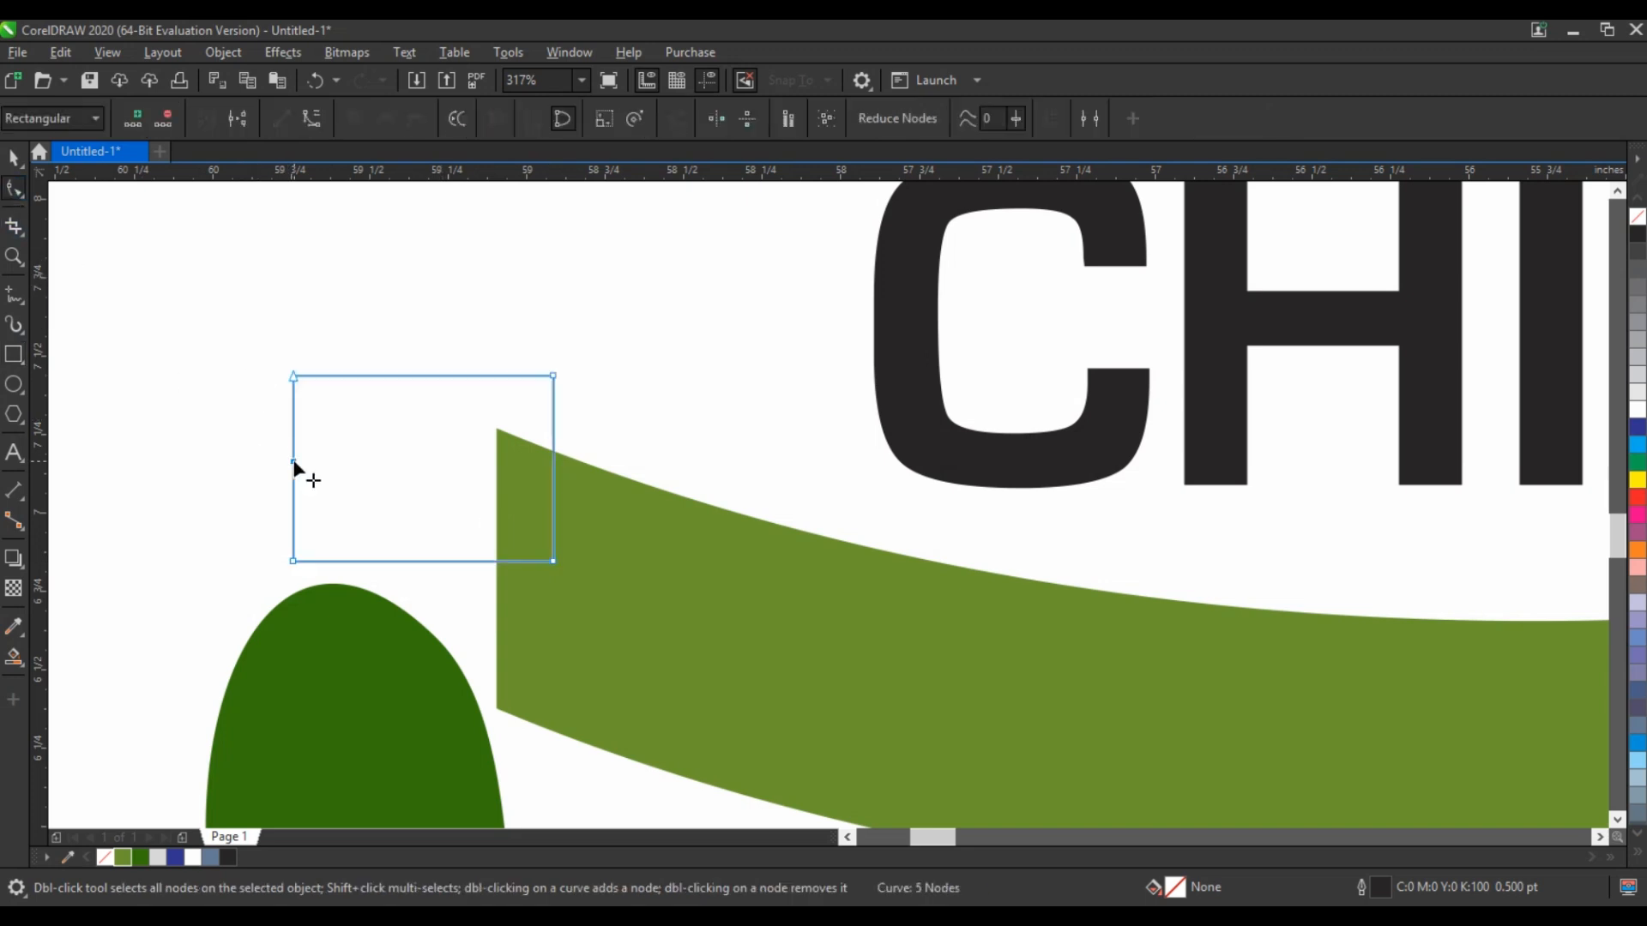
{"action": "left_click_drag", "start_coordinate": [295, 469], "coordinate": [357, 464]}
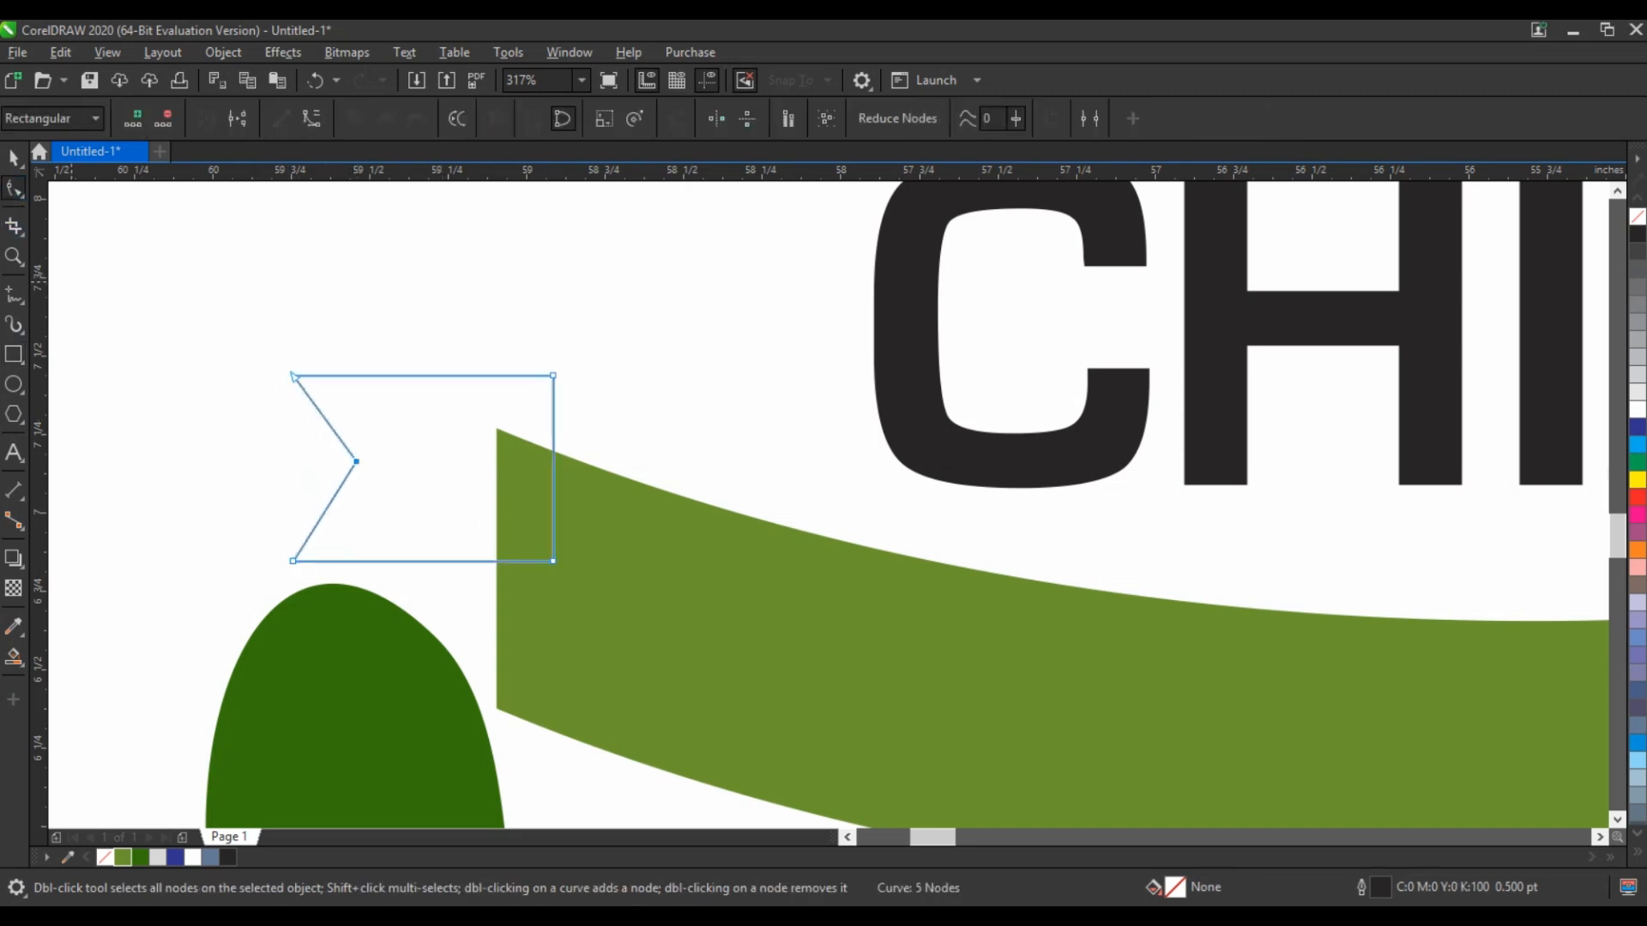
Step: Rotate the notched ribbon tail about 16 degrees clockwise and shift it slightly upward over the band's corner
{"action": "left_click", "coordinate": [12, 160]}
{"action": "left_click", "coordinate": [361, 402]}
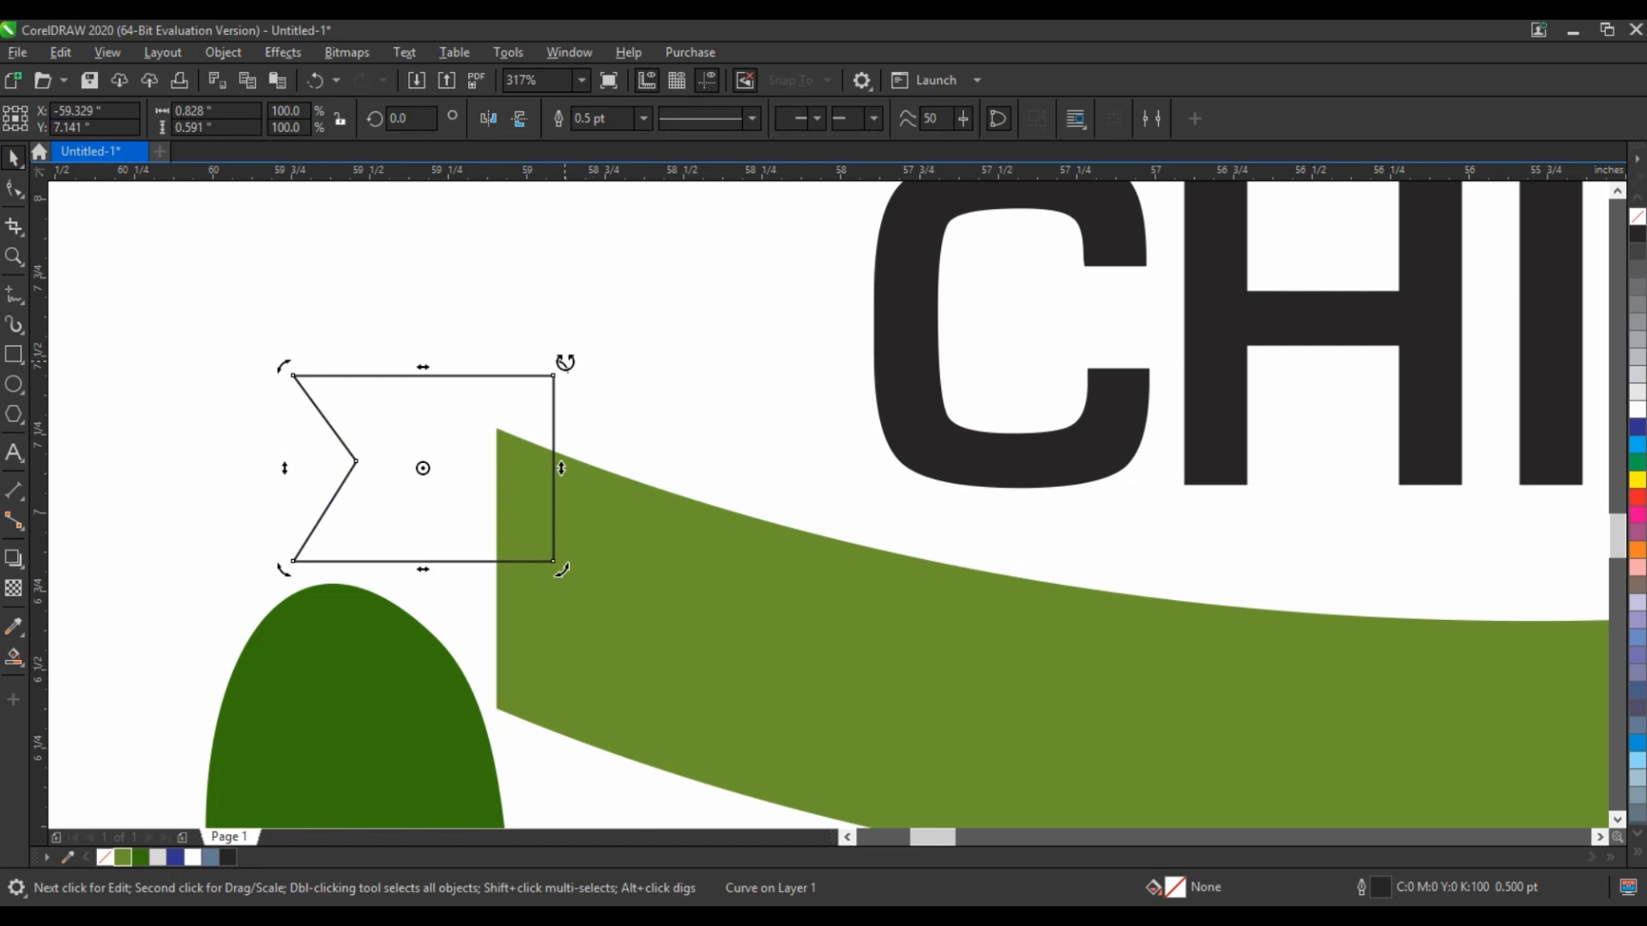
{"action": "left_click_drag", "start_coordinate": [565, 361], "coordinate": [583, 403]}
{"action": "left_click_drag", "start_coordinate": [460, 420], "coordinate": [461, 389]}
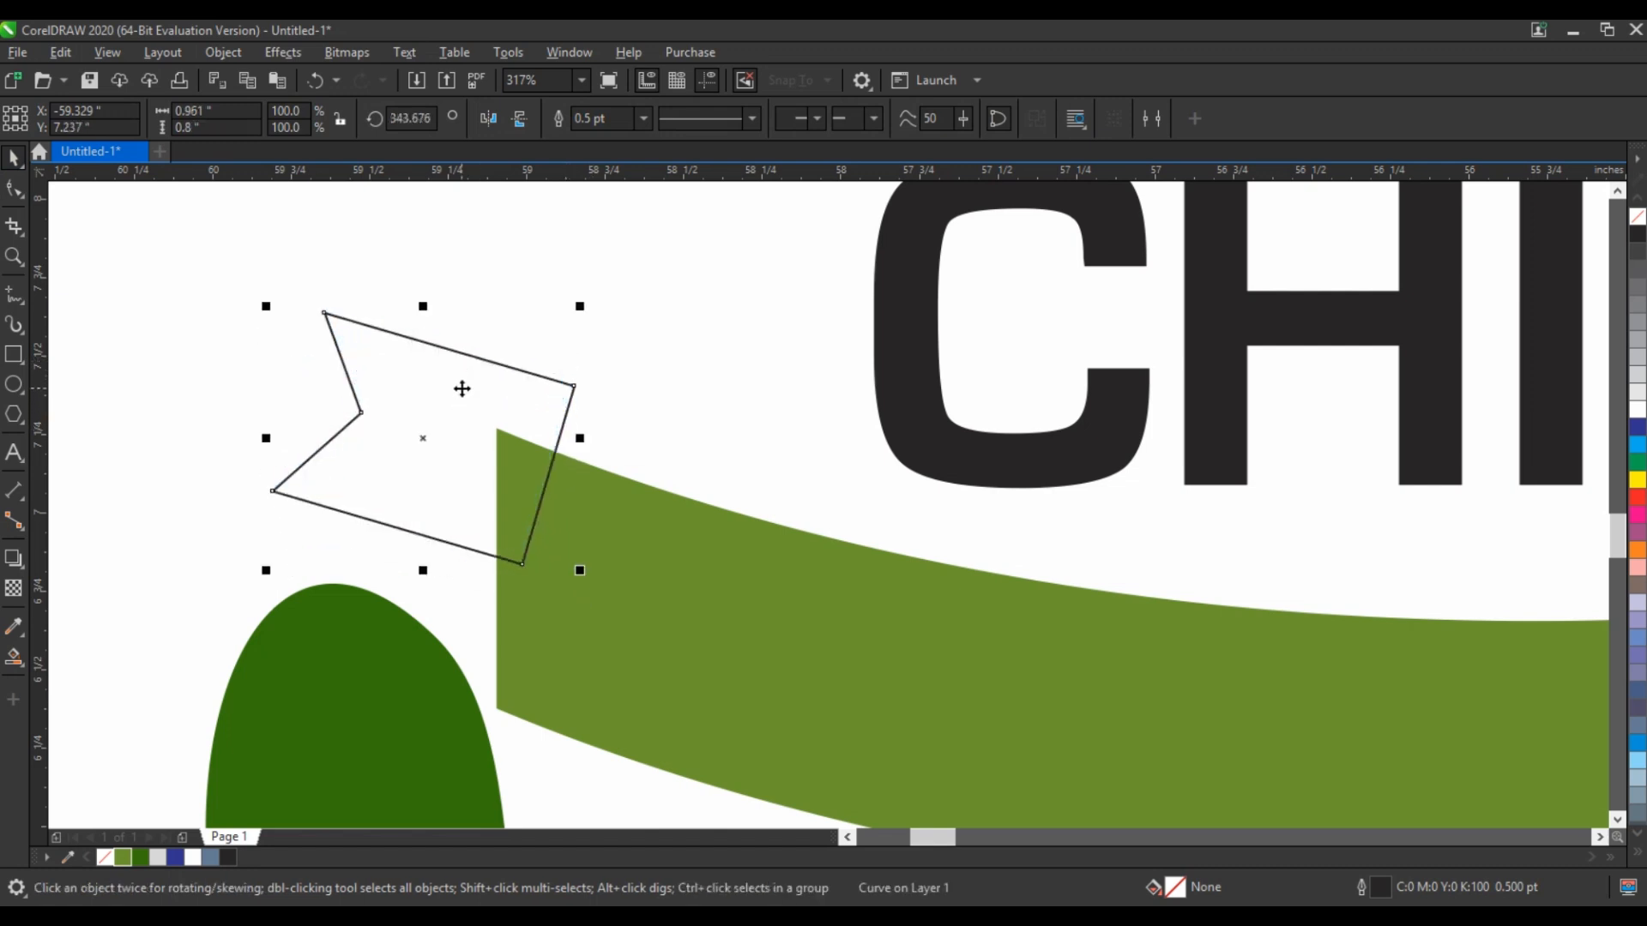
Step: Smart Fill the part of the notched tail lying outside the green band, and delete the original notched shape
{"action": "left_click", "coordinate": [23, 657]}
{"action": "left_click", "coordinate": [452, 470]}
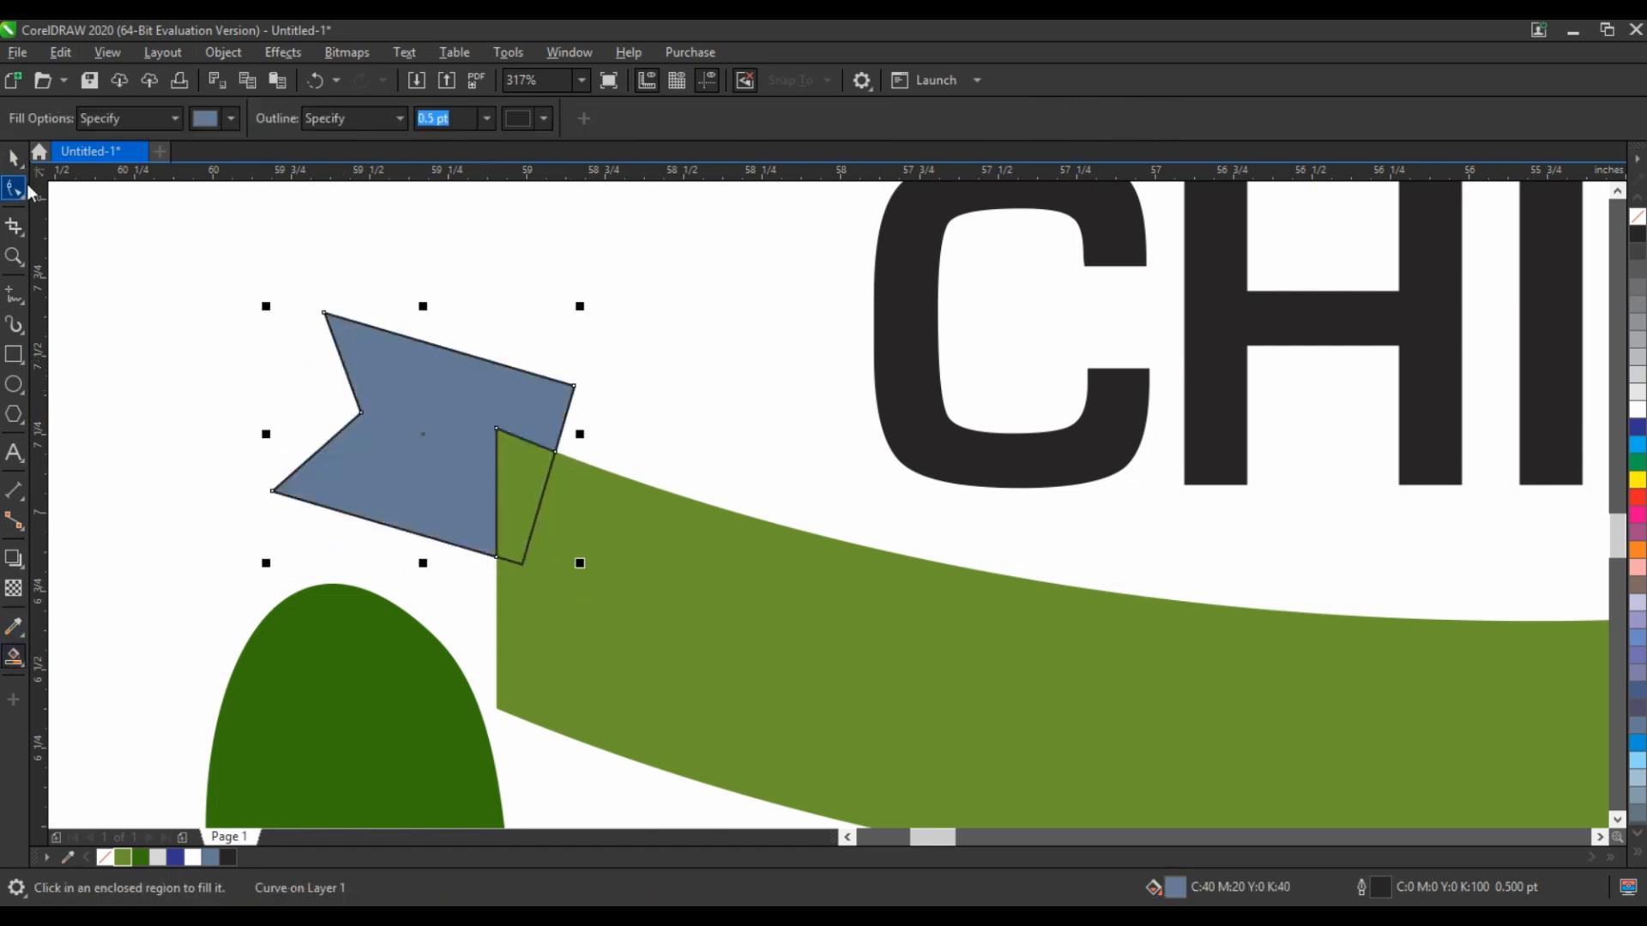
{"action": "left_click", "coordinate": [6, 163]}
{"action": "left_click", "coordinate": [528, 538]}
{"action": "key", "text": "Delete"}
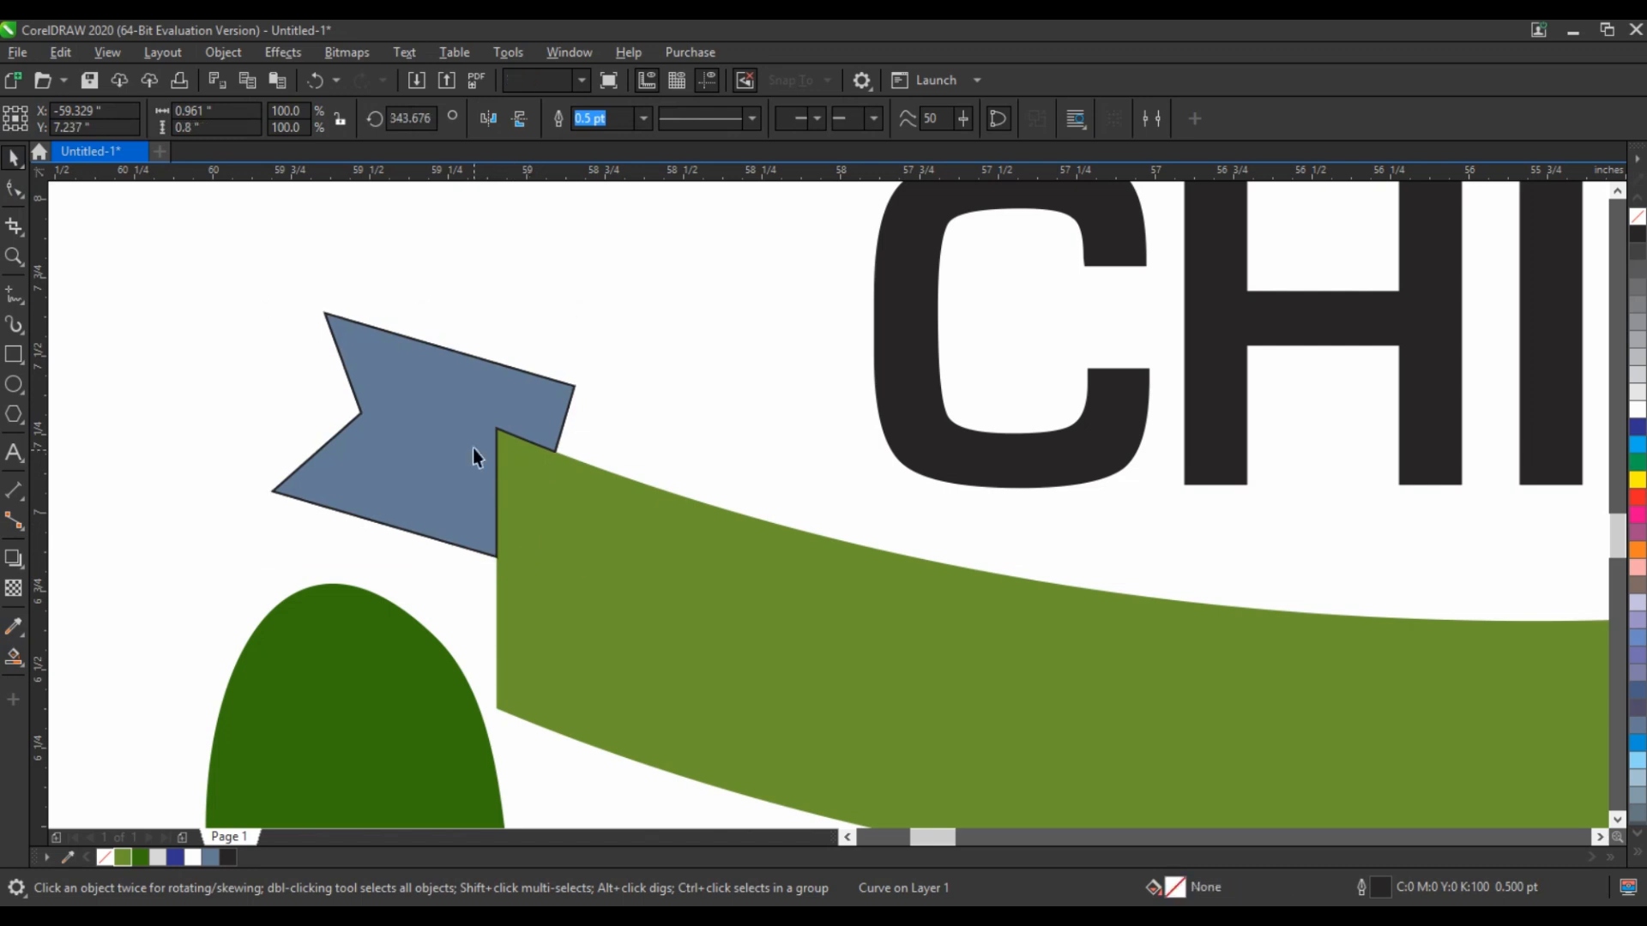
Step: Remove the tail's fill and add an inward one-step contour with an offset of about 0.032 inches
{"action": "left_click", "coordinate": [438, 492]}
{"action": "left_click", "coordinate": [1637, 219]}
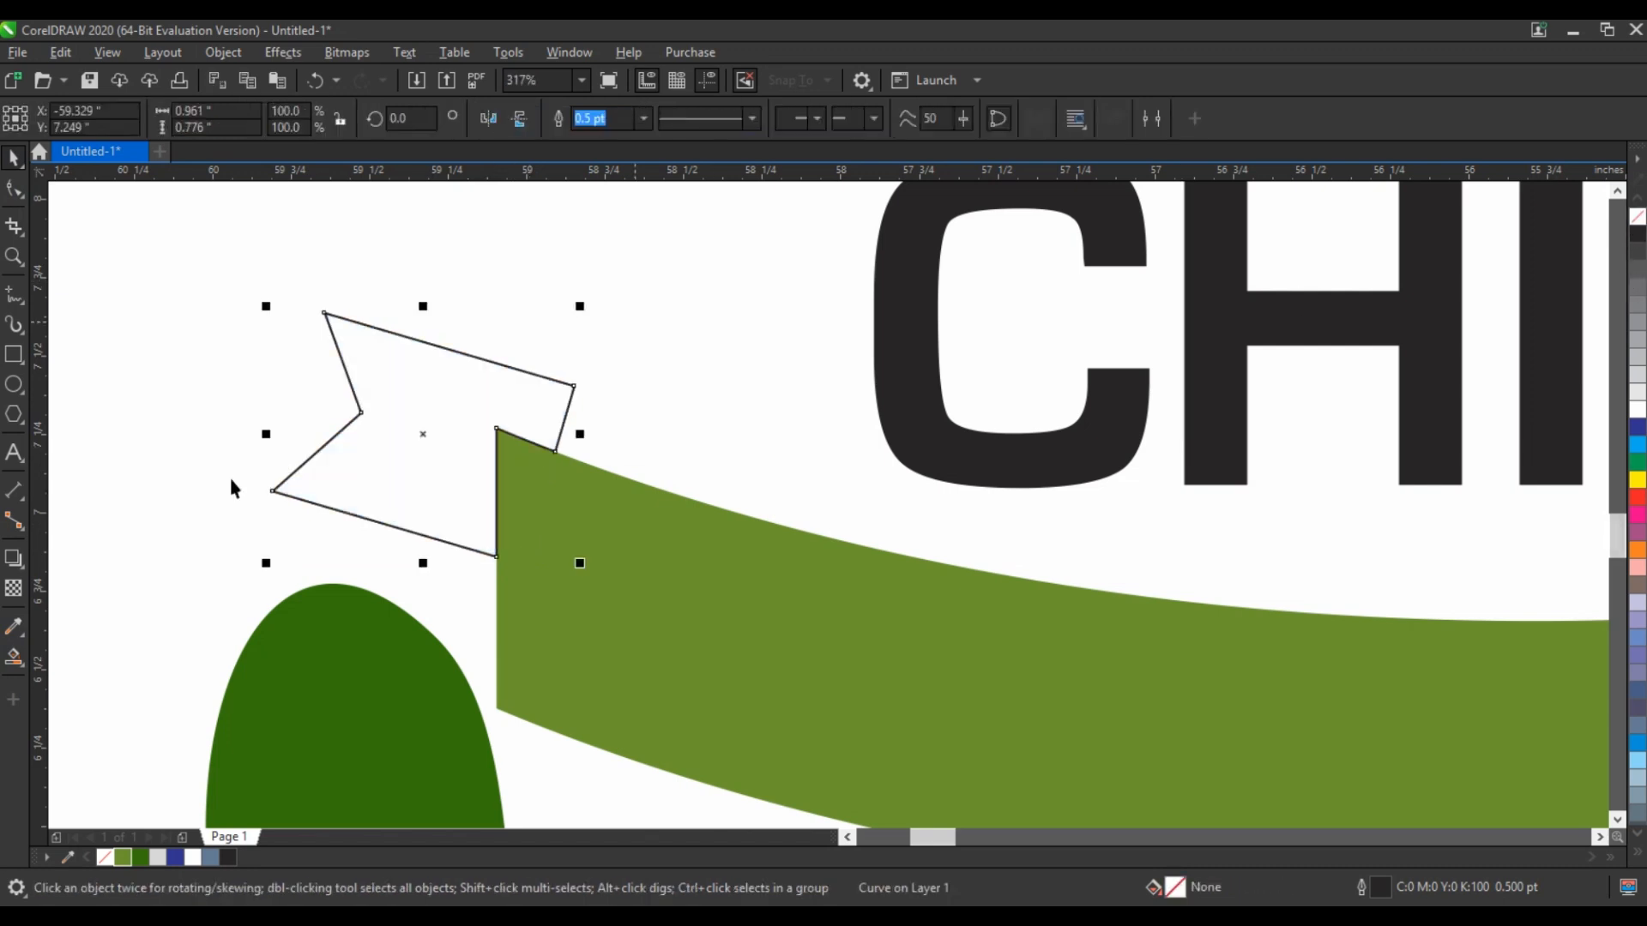
{"action": "left_click", "coordinate": [24, 573]}
{"action": "left_click", "coordinate": [85, 581]}
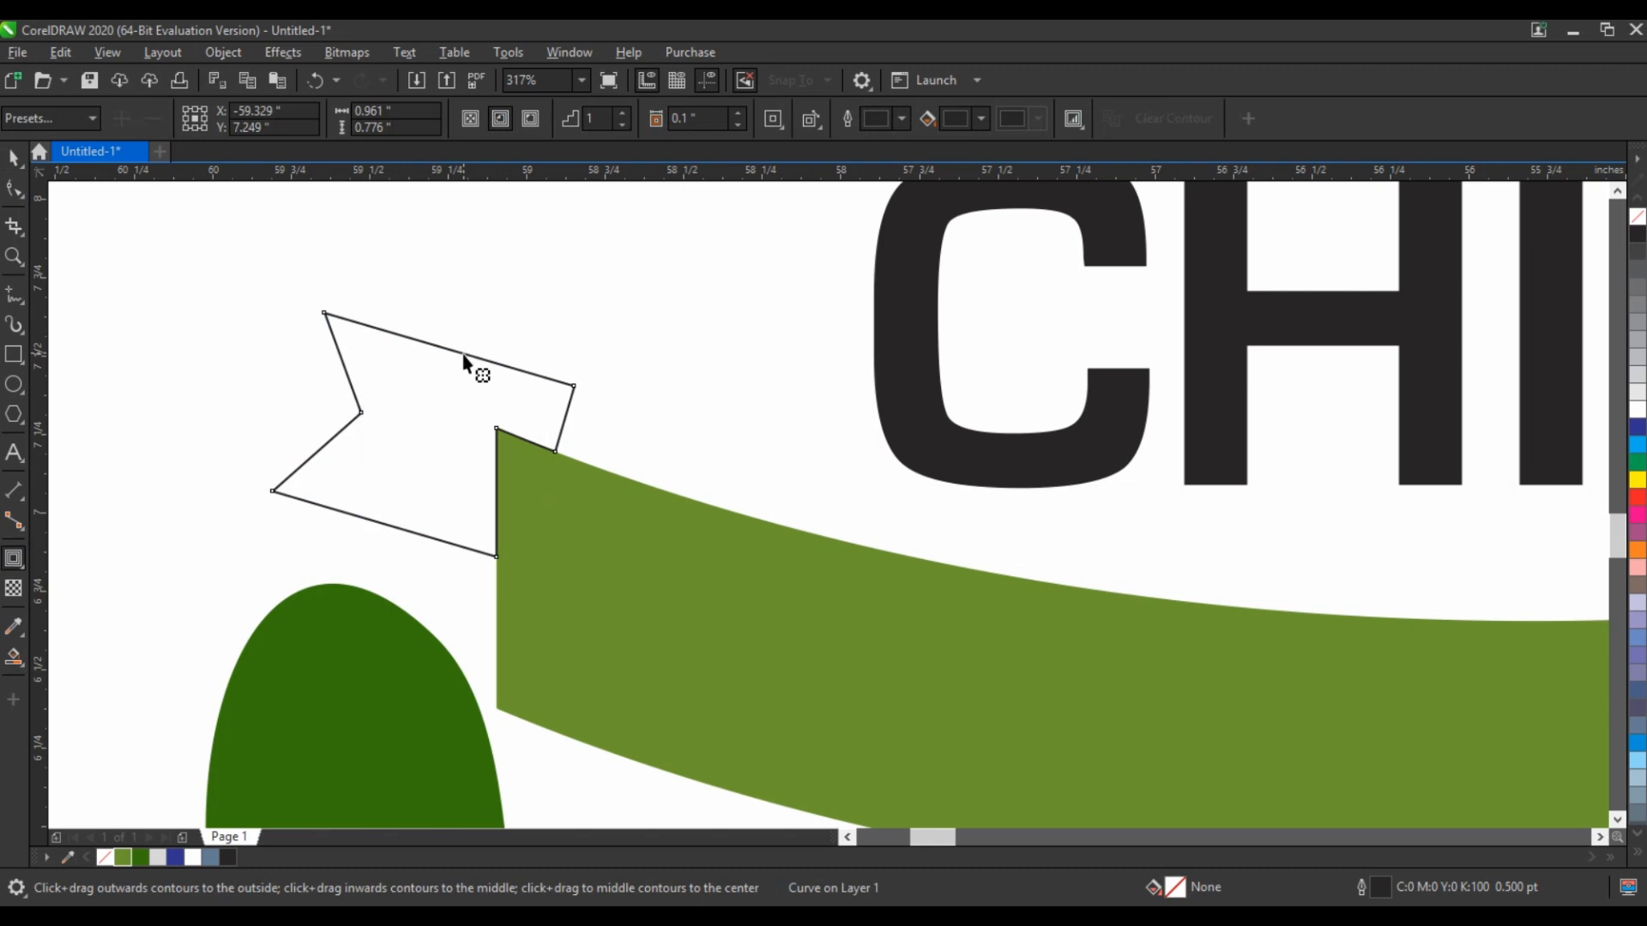
{"action": "mouse_move", "coordinate": [465, 359]}
{"action": "left_mouse_down"}
{"action": "mouse_move", "coordinate": [483, 341]}
{"action": "mouse_move", "coordinate": [471, 329]}
{"action": "left_mouse_up"}
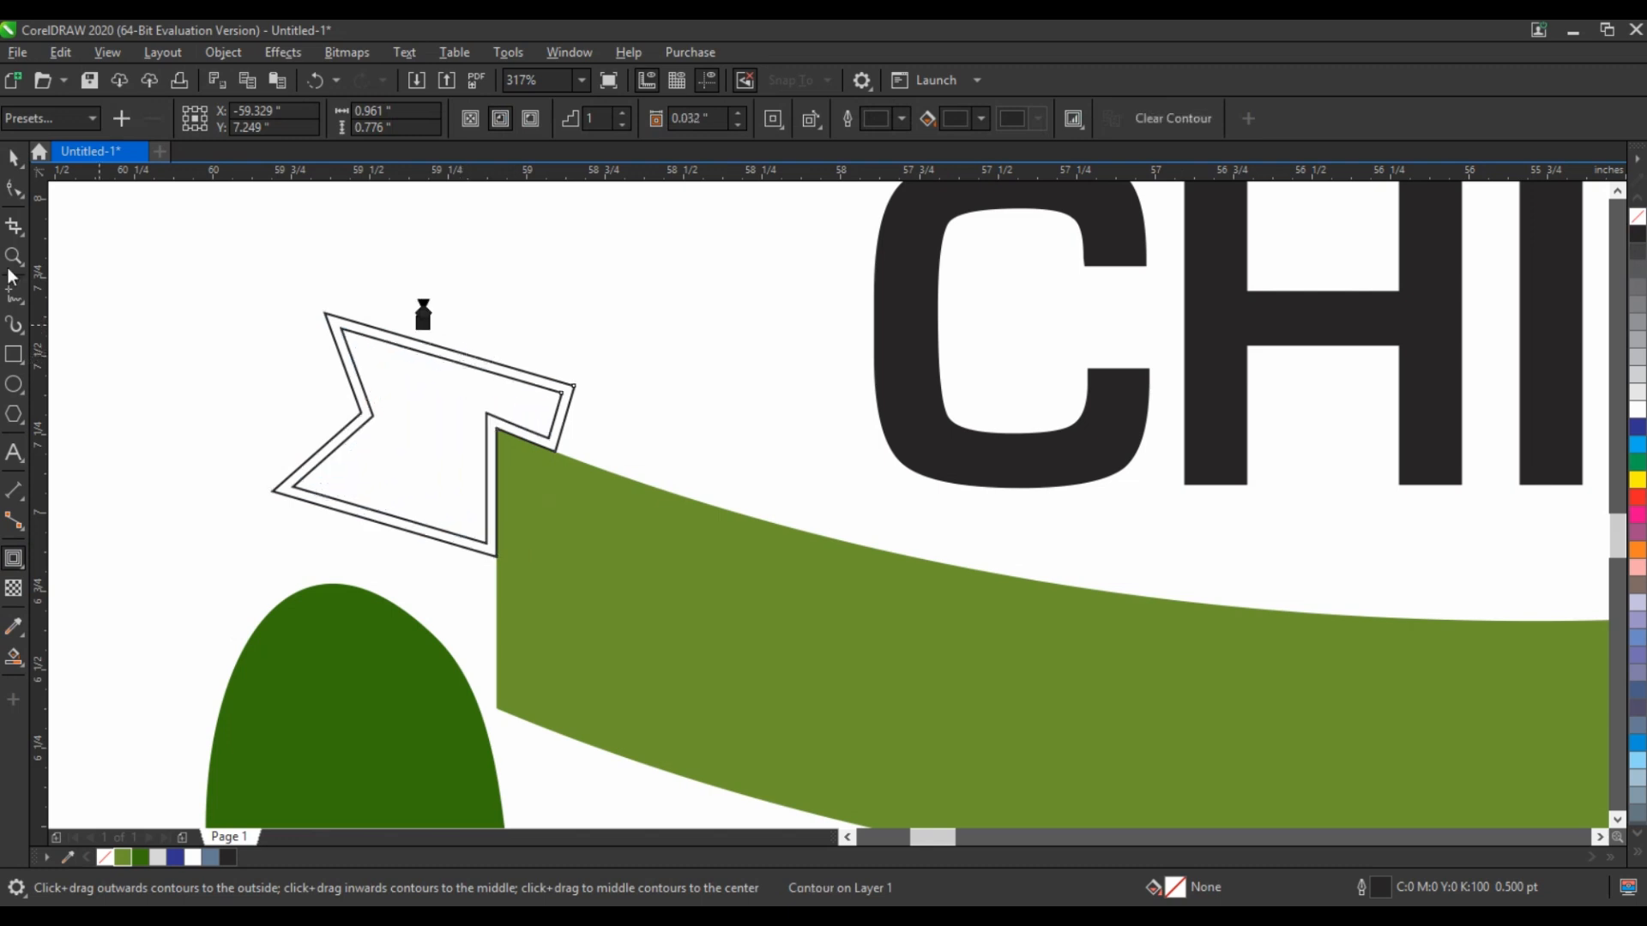
Step: Break the contour apart and delete the outer tail outline, keeping only the inset shape
{"action": "left_click", "coordinate": [14, 166]}
{"action": "left_click", "coordinate": [223, 53]}
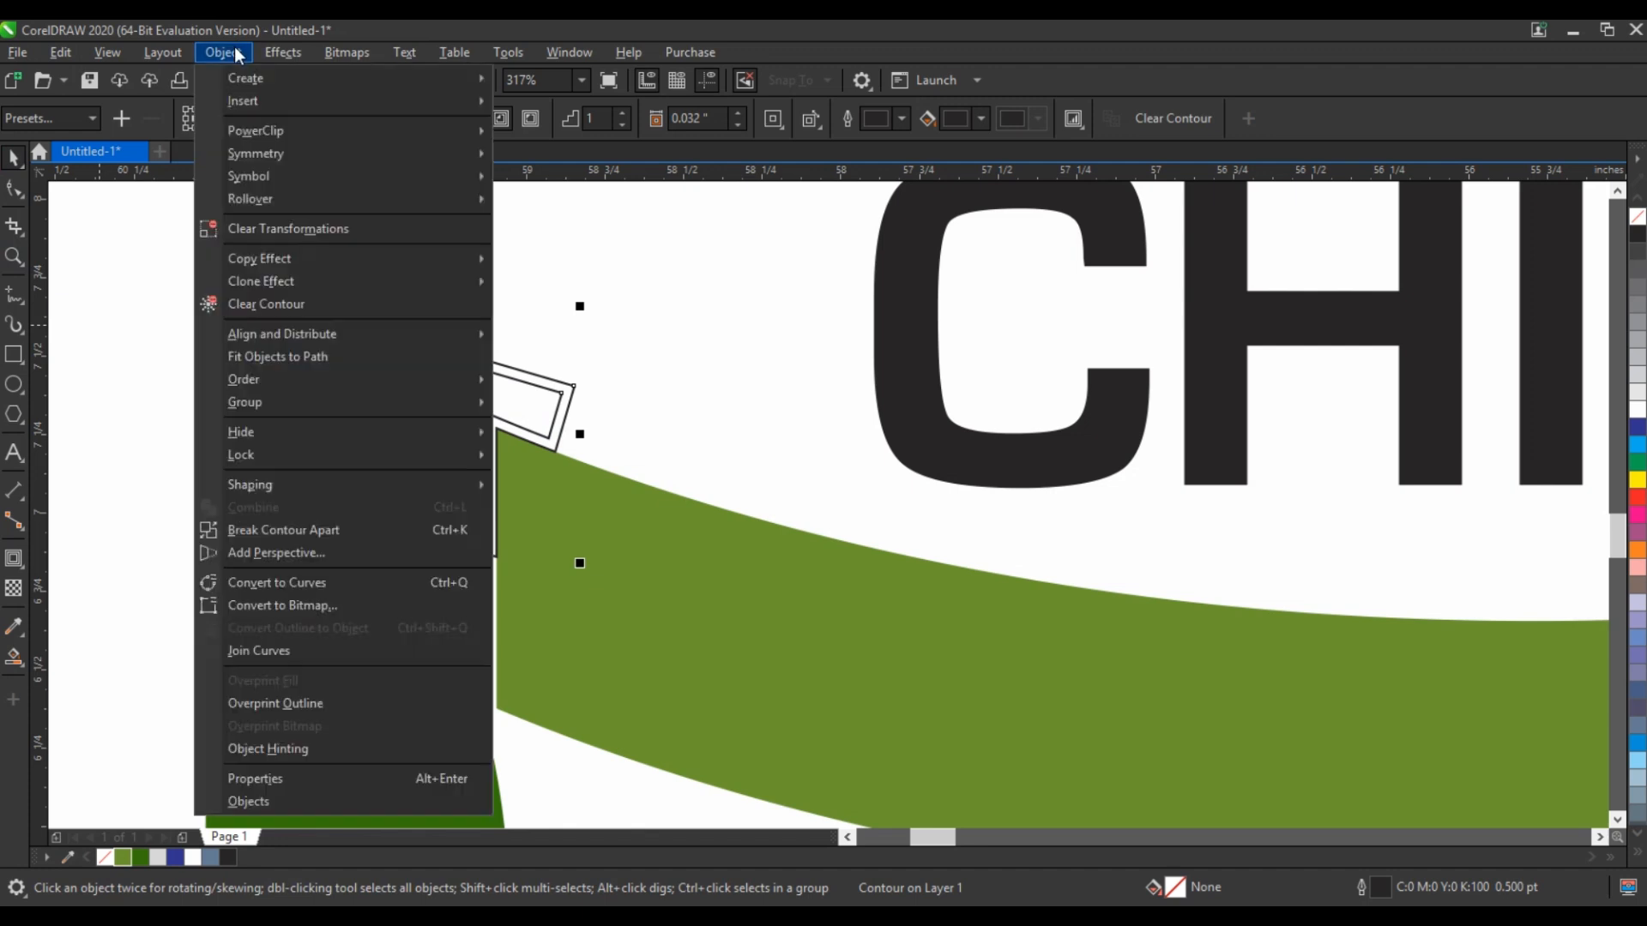
{"action": "left_click", "coordinate": [311, 525]}
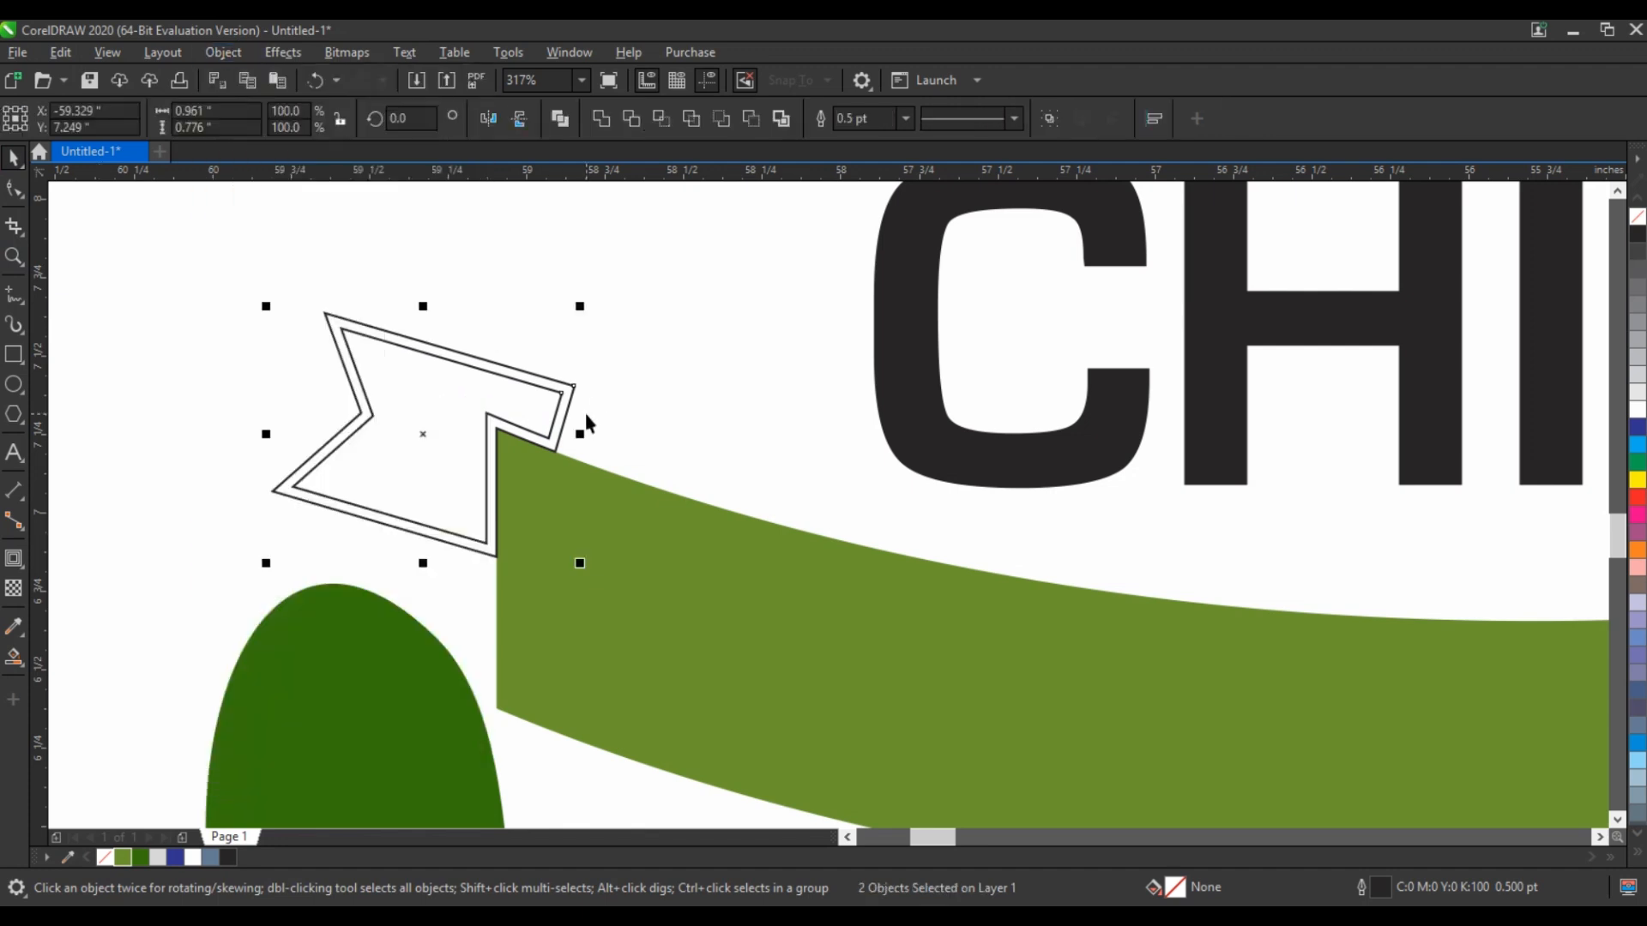
{"action": "left_click", "coordinate": [576, 390]}
{"action": "key", "text": "Delete"}
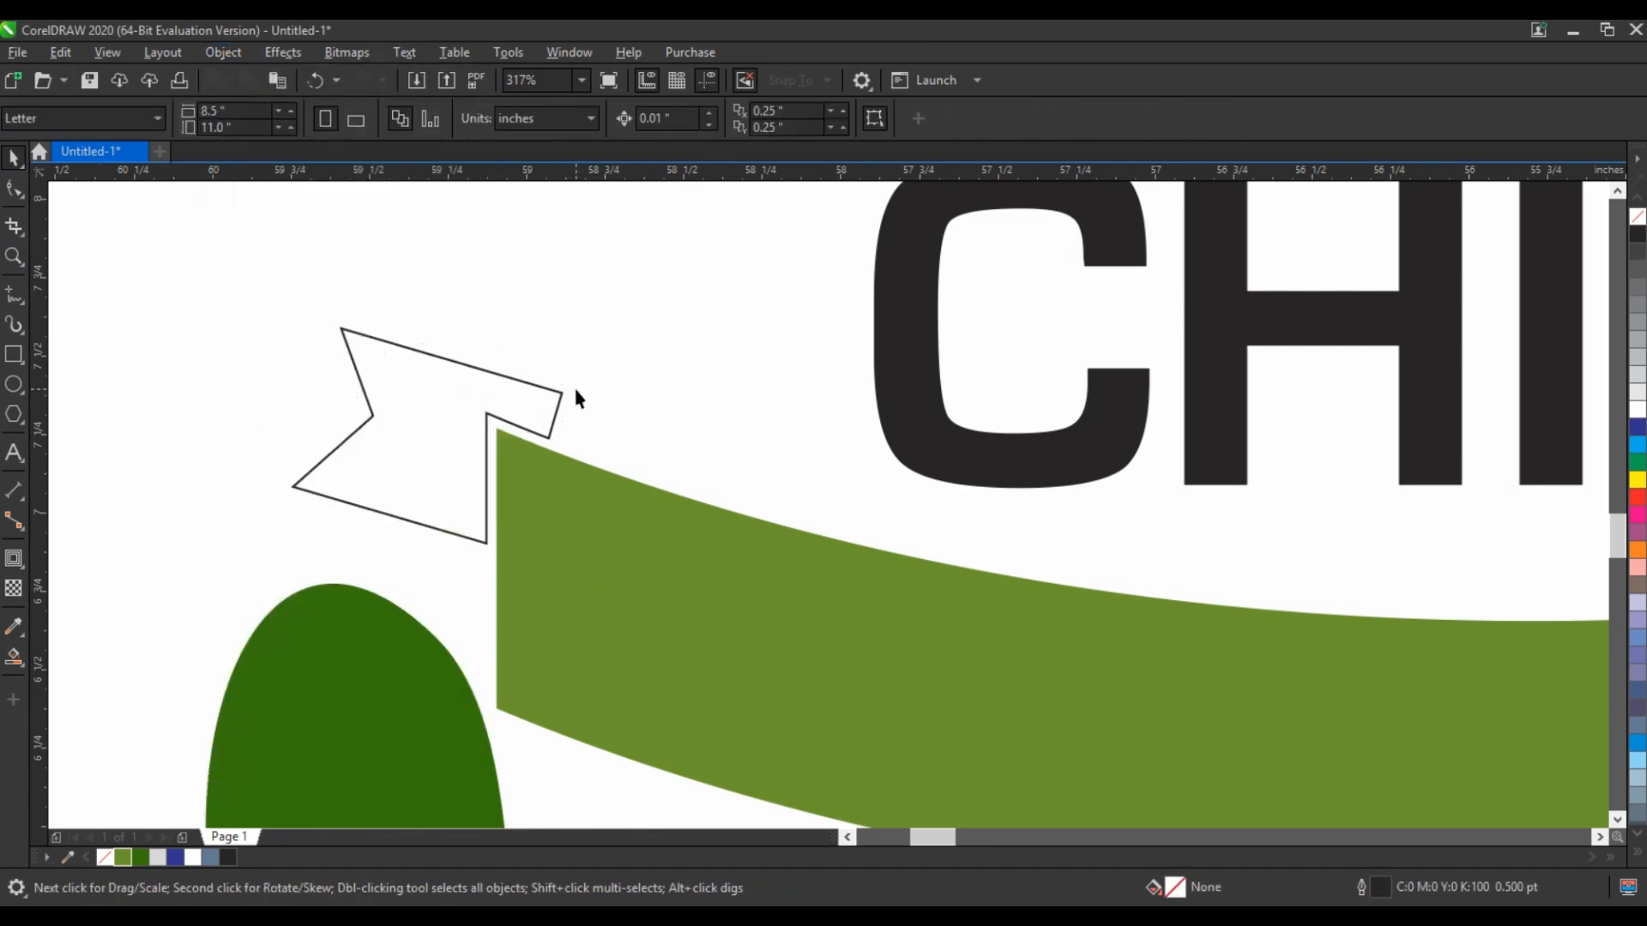
Step: Fill the inset ribbon tail with the band's light green (R108 G149 B45)
{"action": "left_click", "coordinate": [556, 408]}
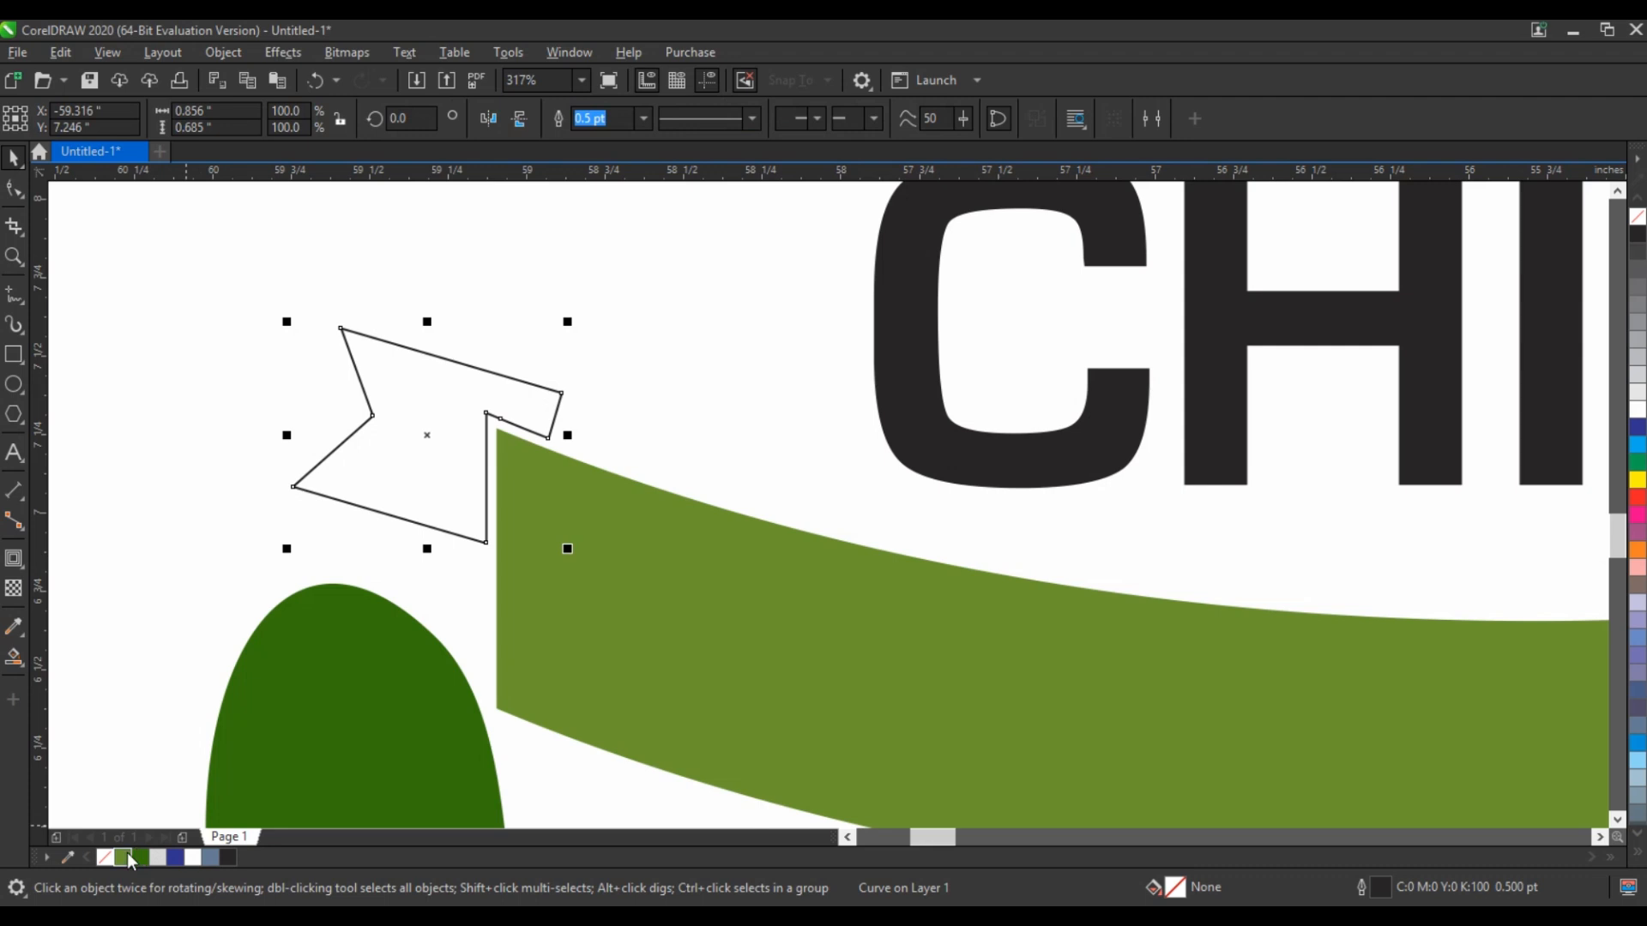
{"action": "left_click", "coordinate": [128, 856]}
Step: Make a horizontally mirrored copy of the ribbon tail and place it at the opposite end of the curved band
{"action": "scroll", "coordinate": [386, 515], "scroll_direction": "down", "scroll_amount": 5}
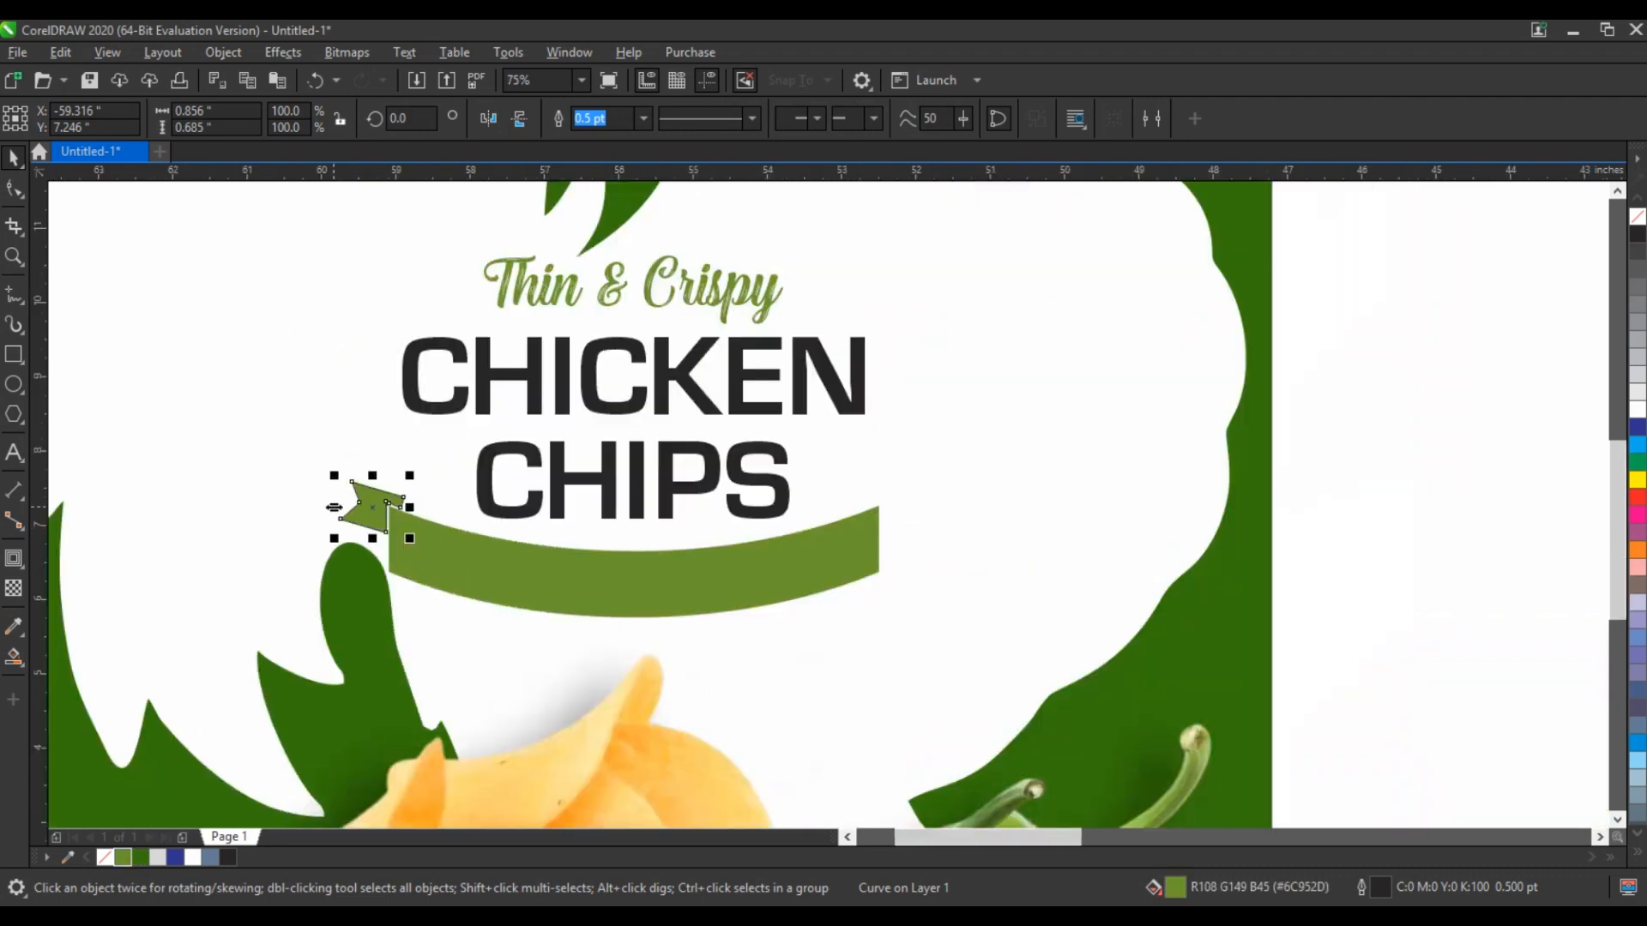
{"action": "left_click_drag", "start_coordinate": [333, 507], "coordinate": [899, 507]}
{"action": "right_click", "coordinate": [464, 517]}
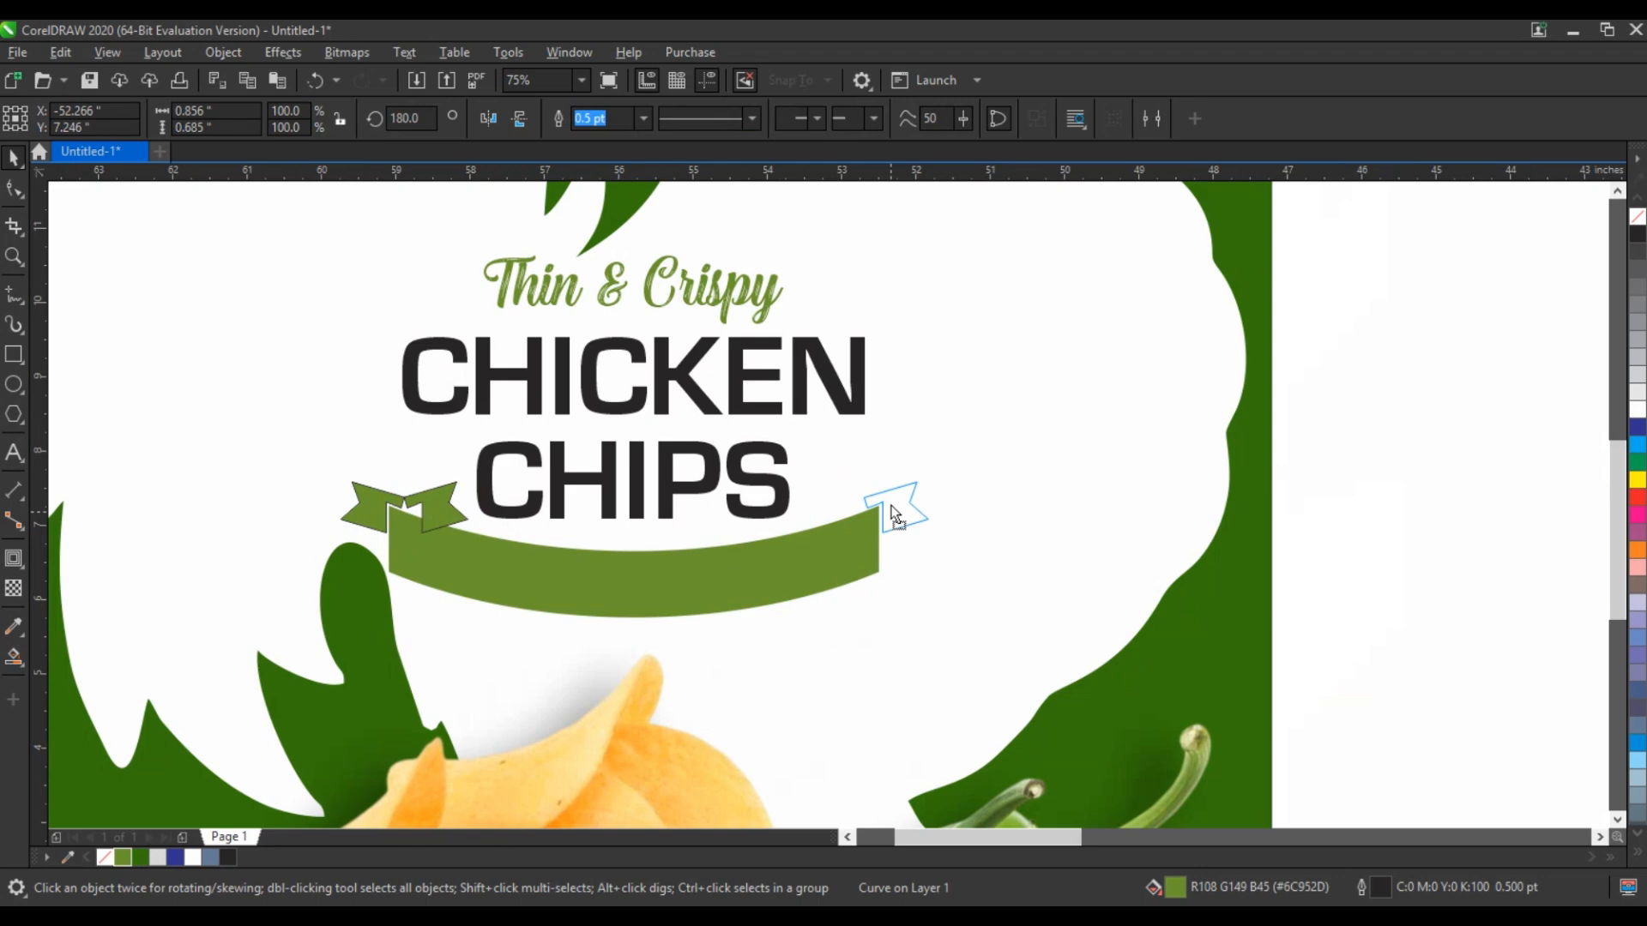
{"action": "left_click_drag", "start_coordinate": [891, 507], "coordinate": [891, 507]}
Step: Weld the two ribbon tails and the curved band into a single light green ribbon without an outline
{"action": "left_click", "coordinate": [364, 522], "text": "shift"}
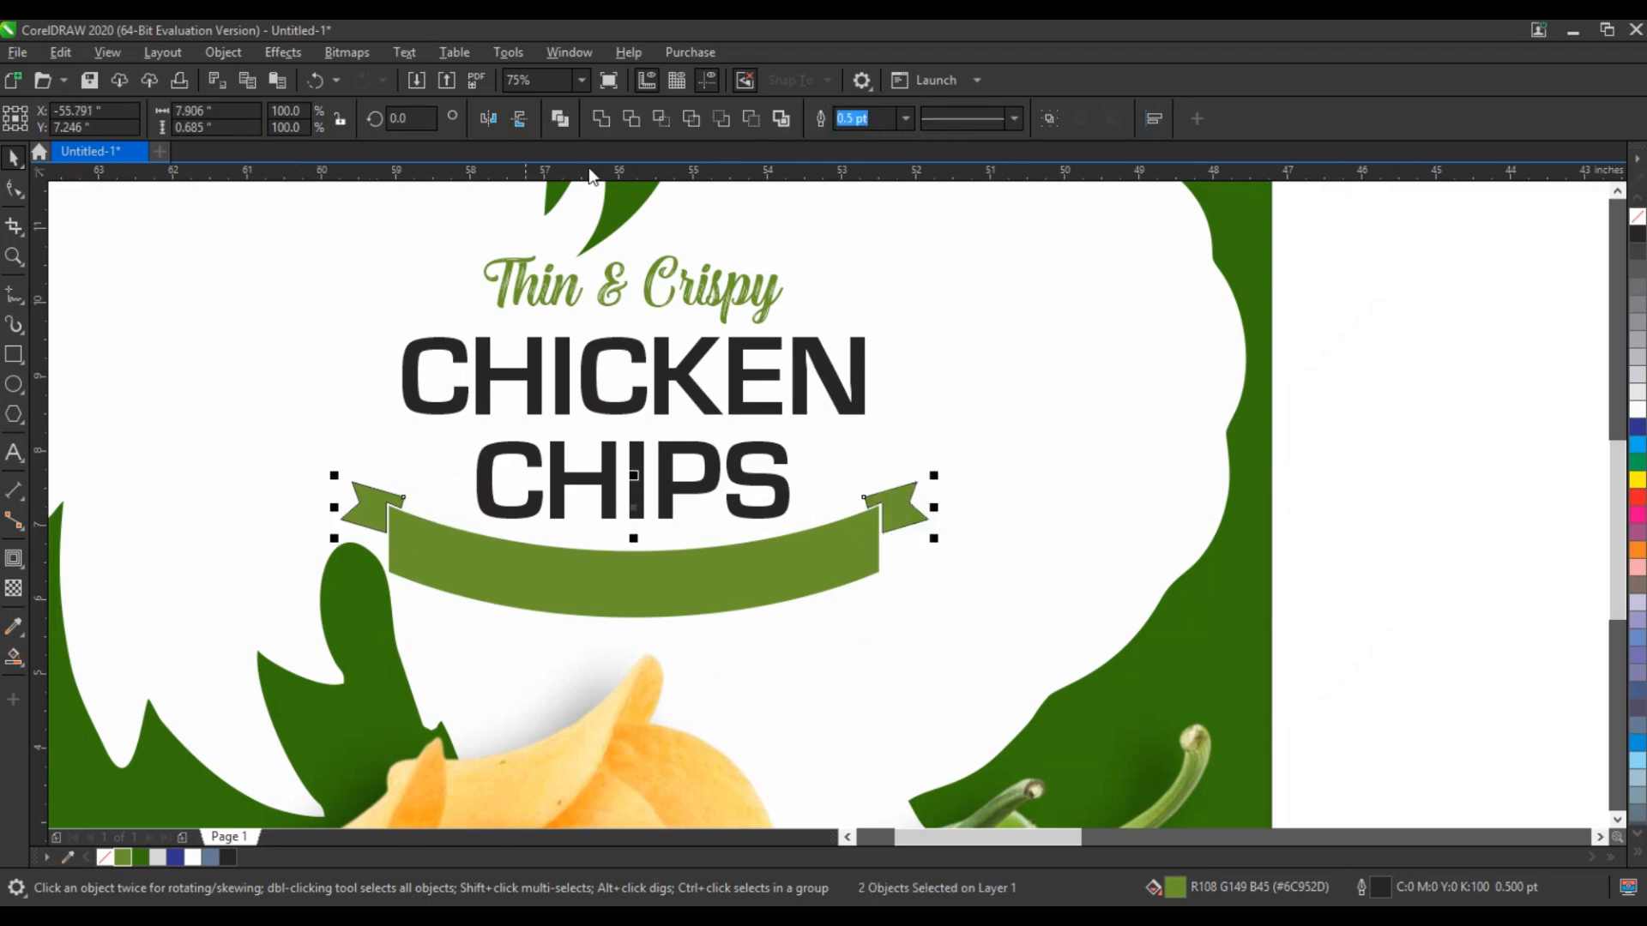
{"action": "left_click", "coordinate": [590, 122]}
{"action": "left_click", "coordinate": [657, 566], "text": "shift"}
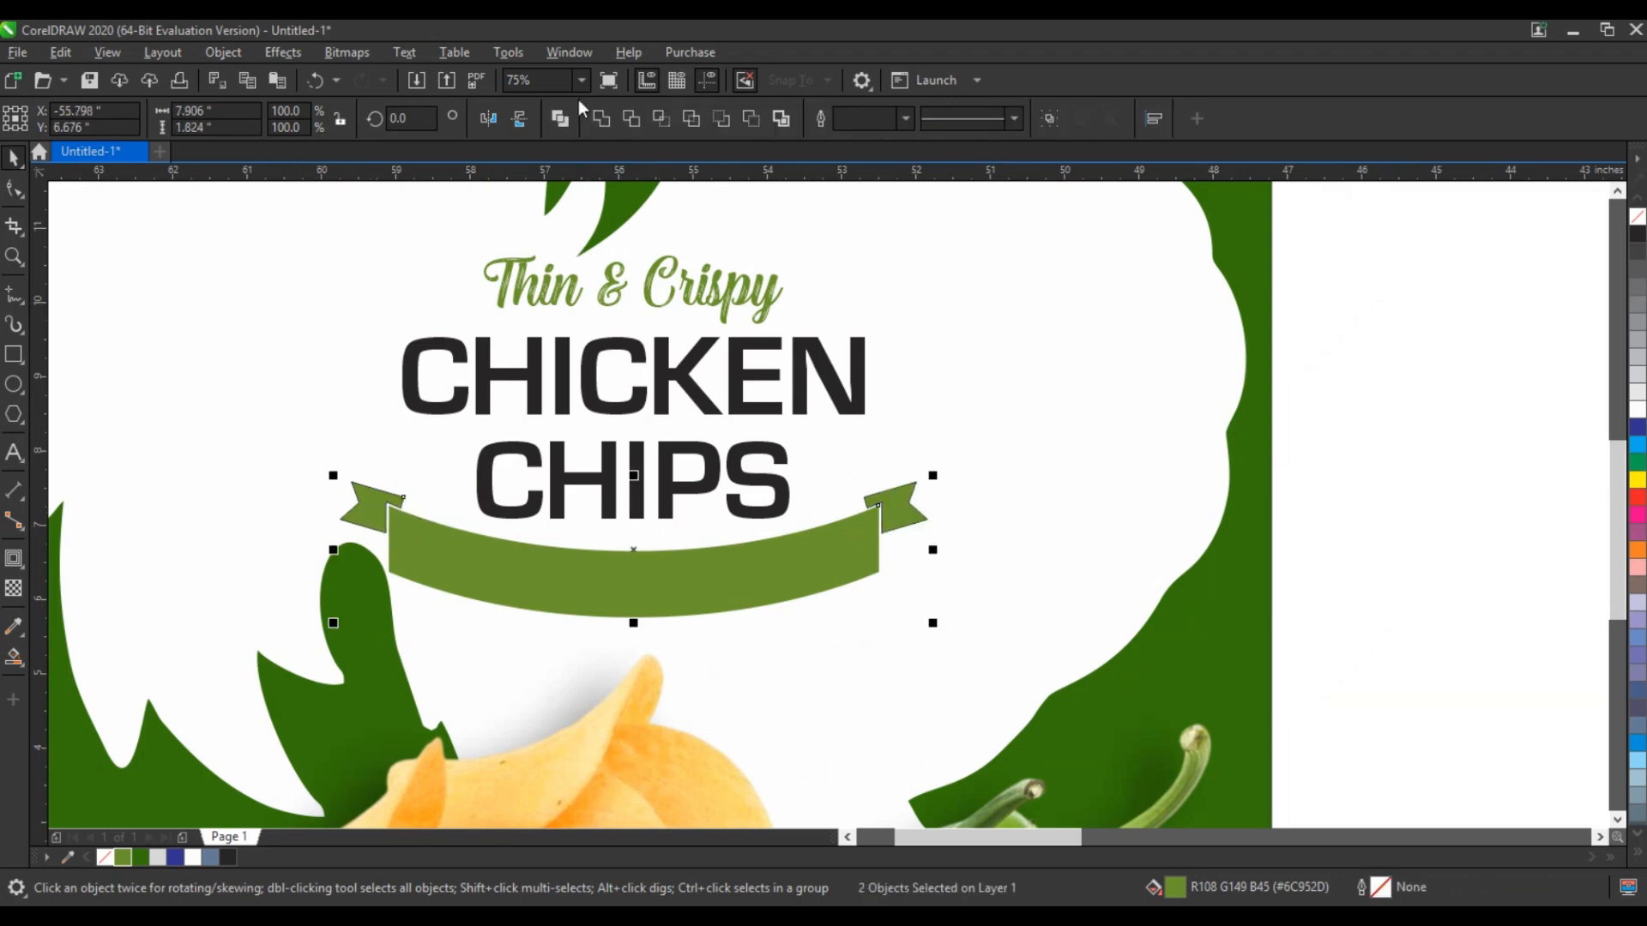
{"action": "left_click", "coordinate": [596, 122]}
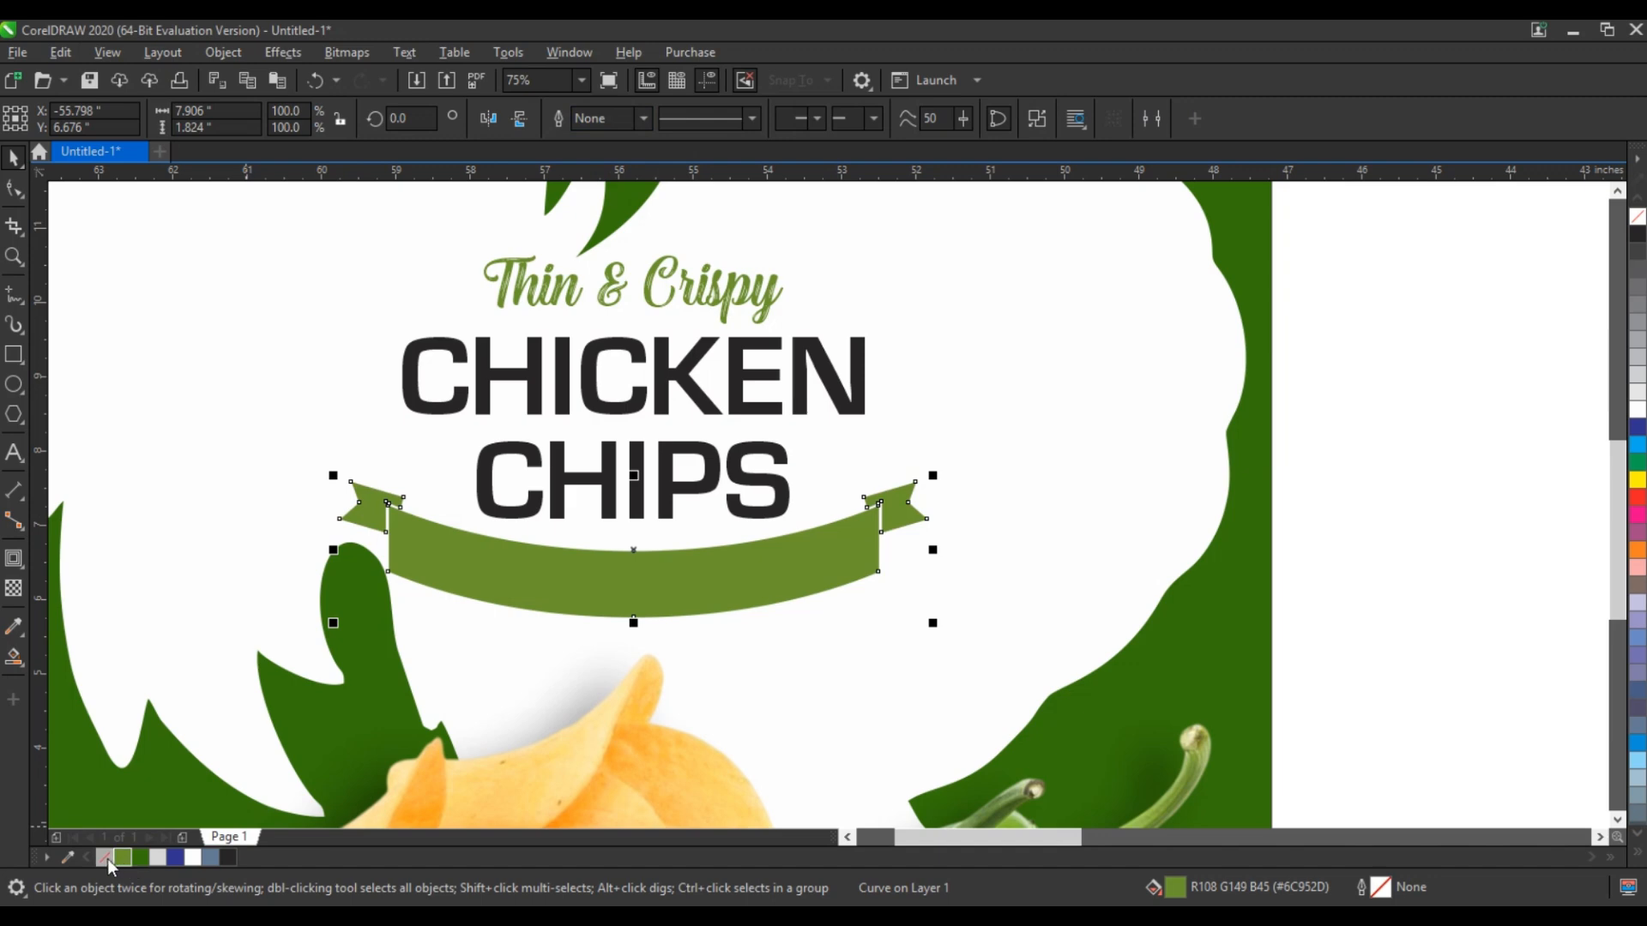
{"action": "left_click", "coordinate": [766, 485], "text": "shift"}
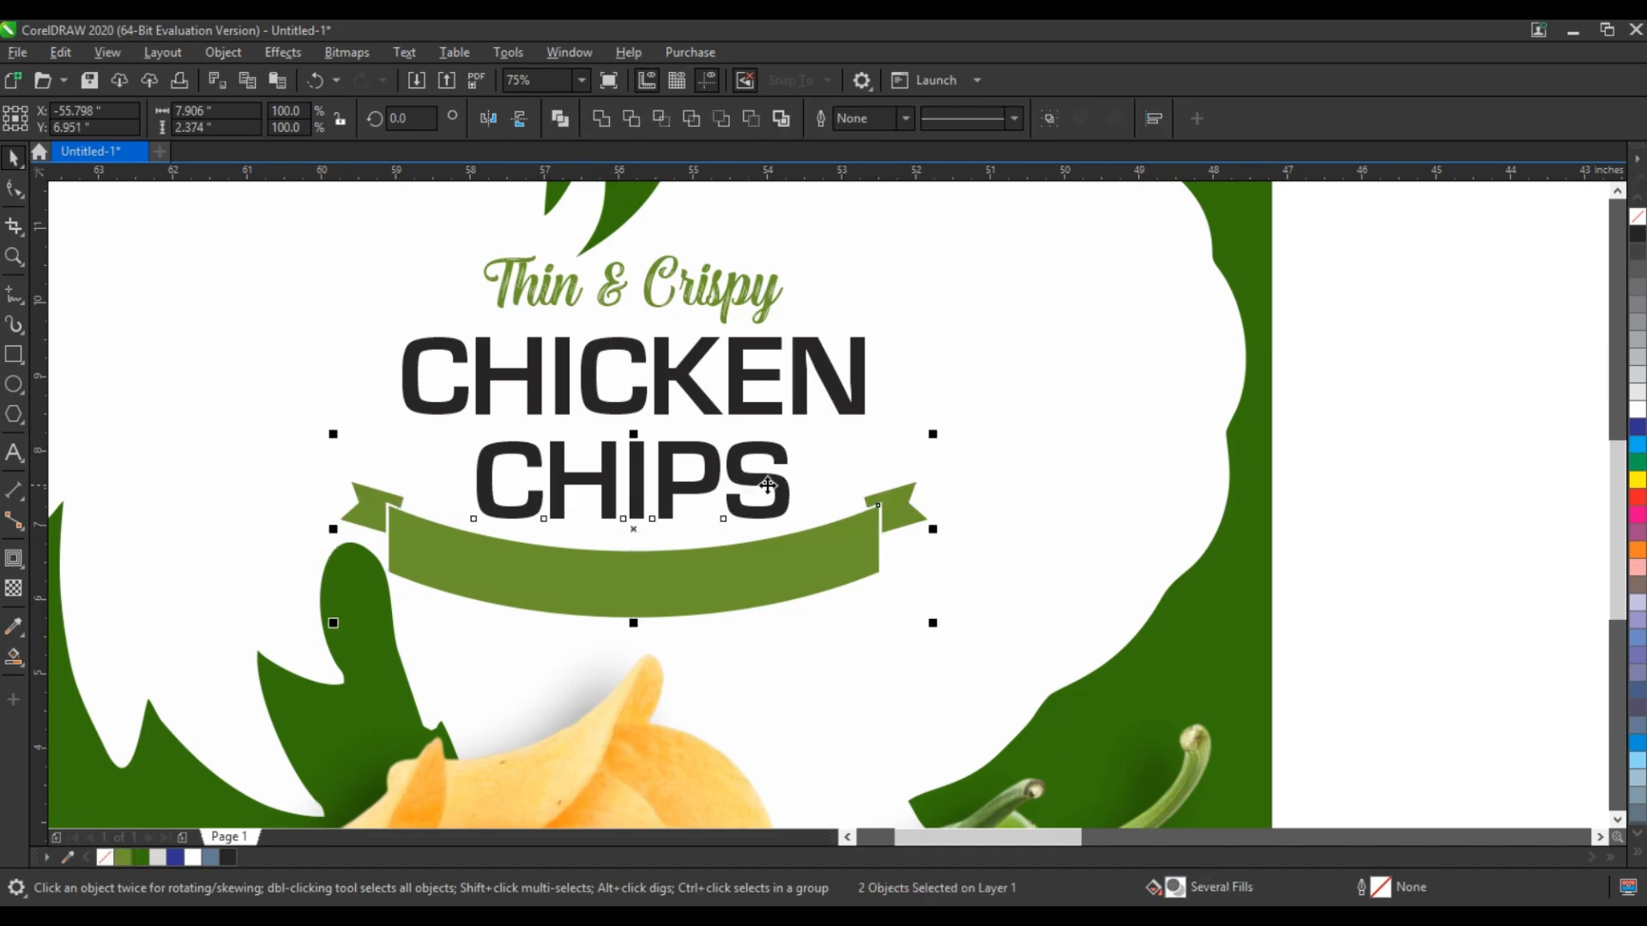
{"action": "scroll", "coordinate": [771, 559], "scroll_direction": "down", "scroll_amount": 4}
{"action": "key", "text": "Escape"}
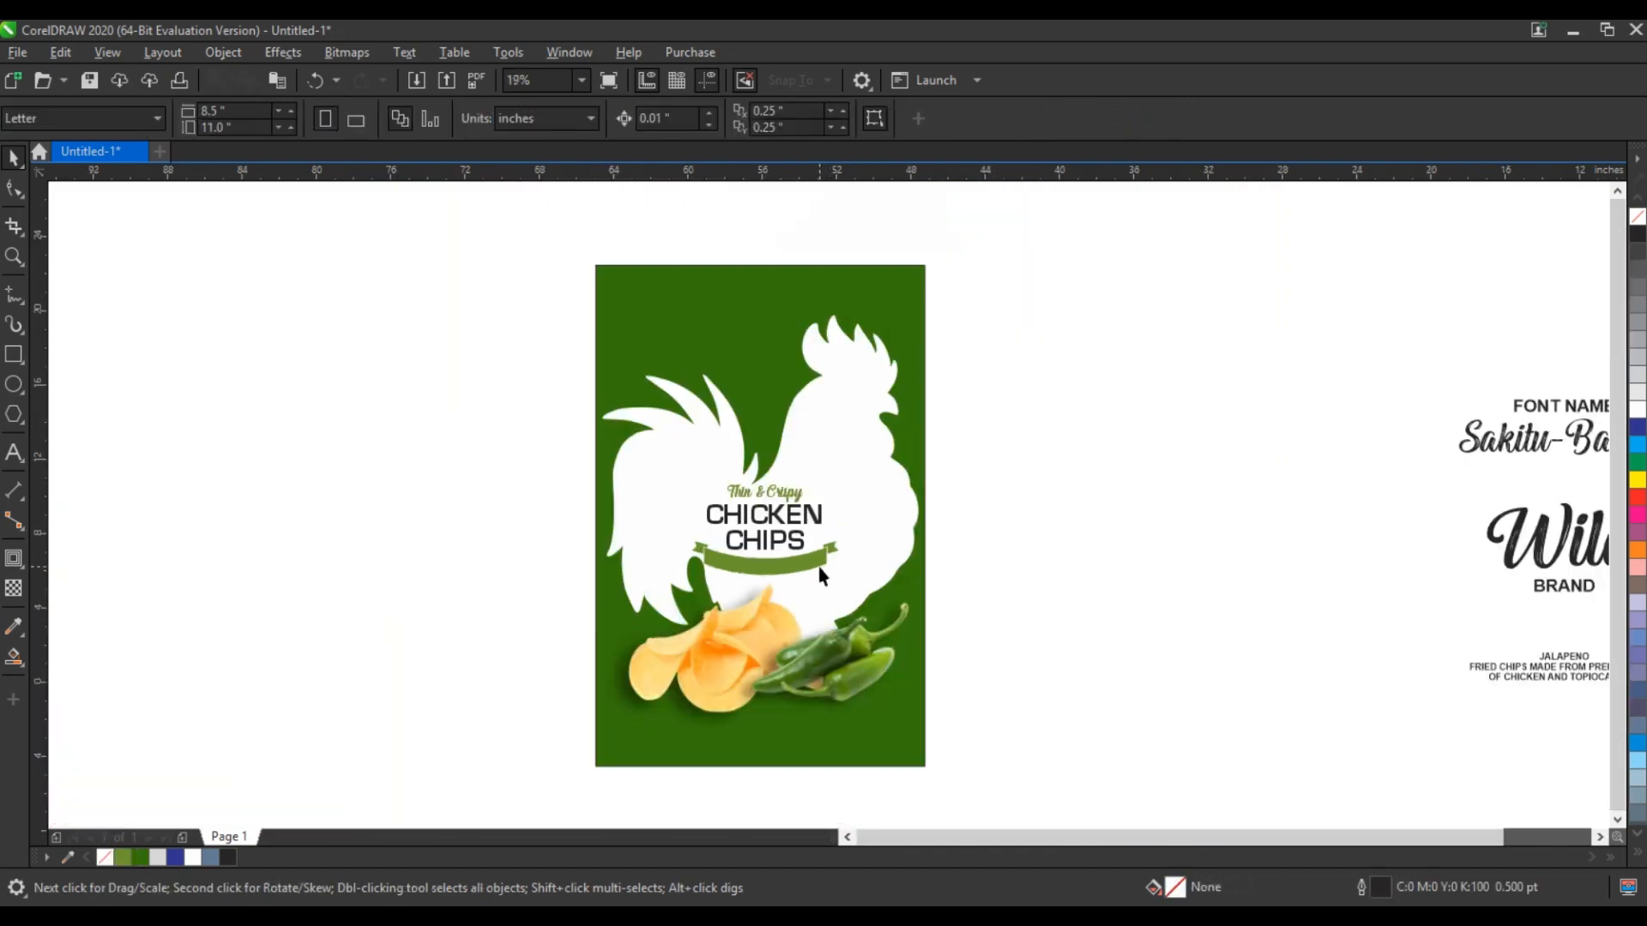
Step: Move the JALAPENO text from beside the page onto the ribbon and fill it white
{"action": "left_click_drag", "start_coordinate": [1544, 667], "coordinate": [746, 575]}
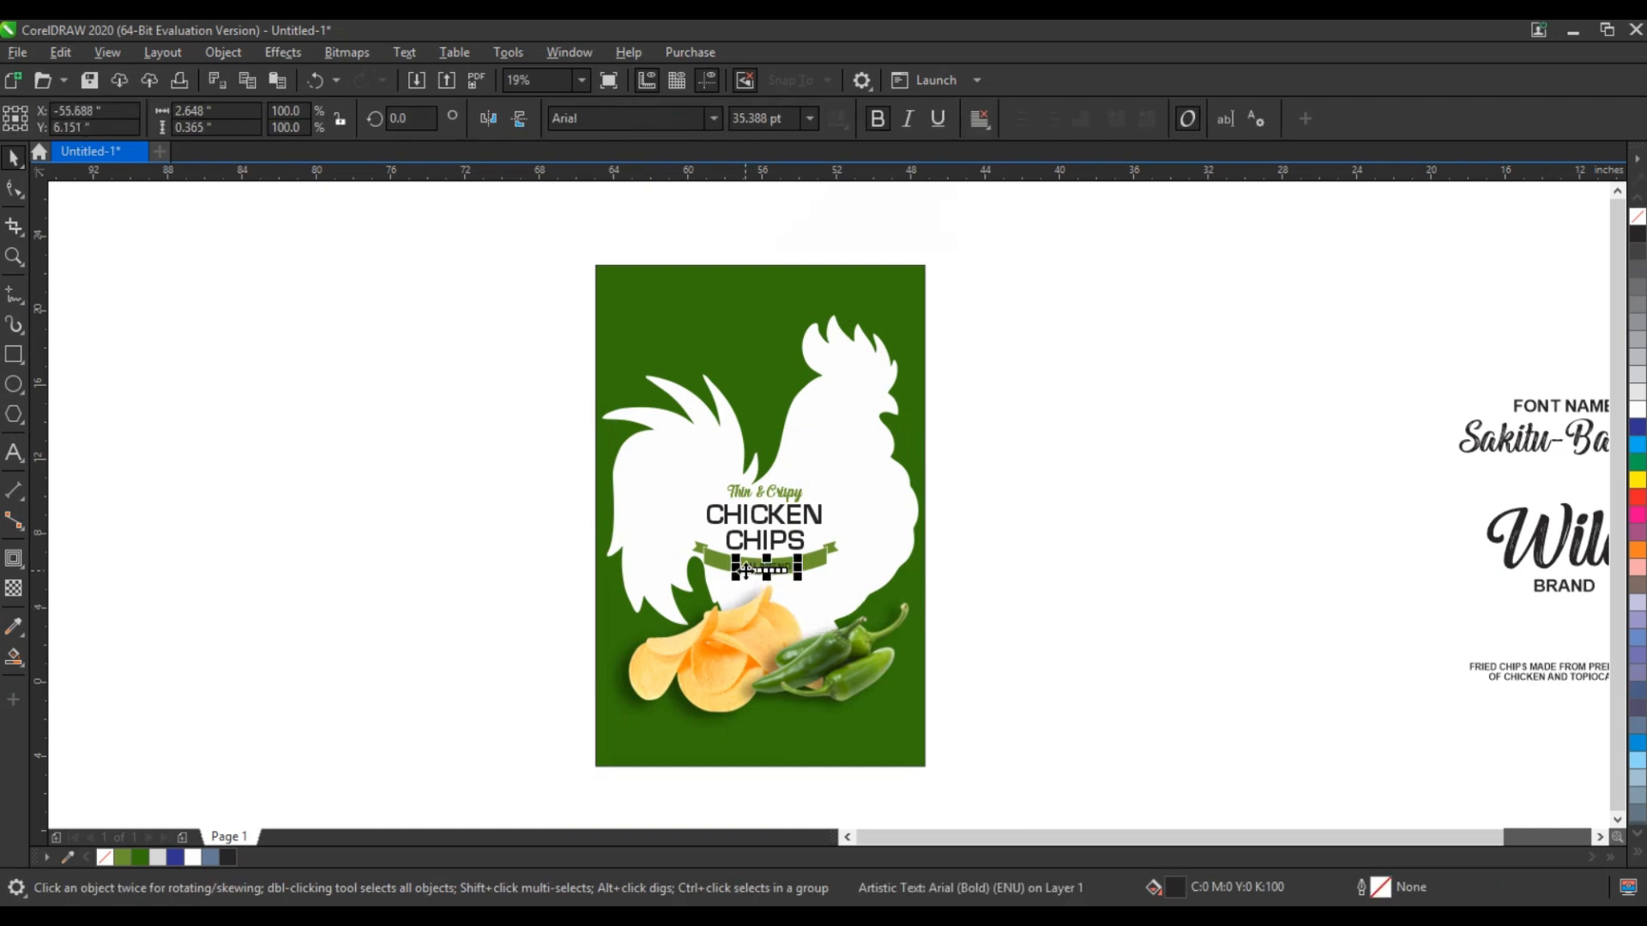
{"action": "left_click", "coordinate": [196, 855]}
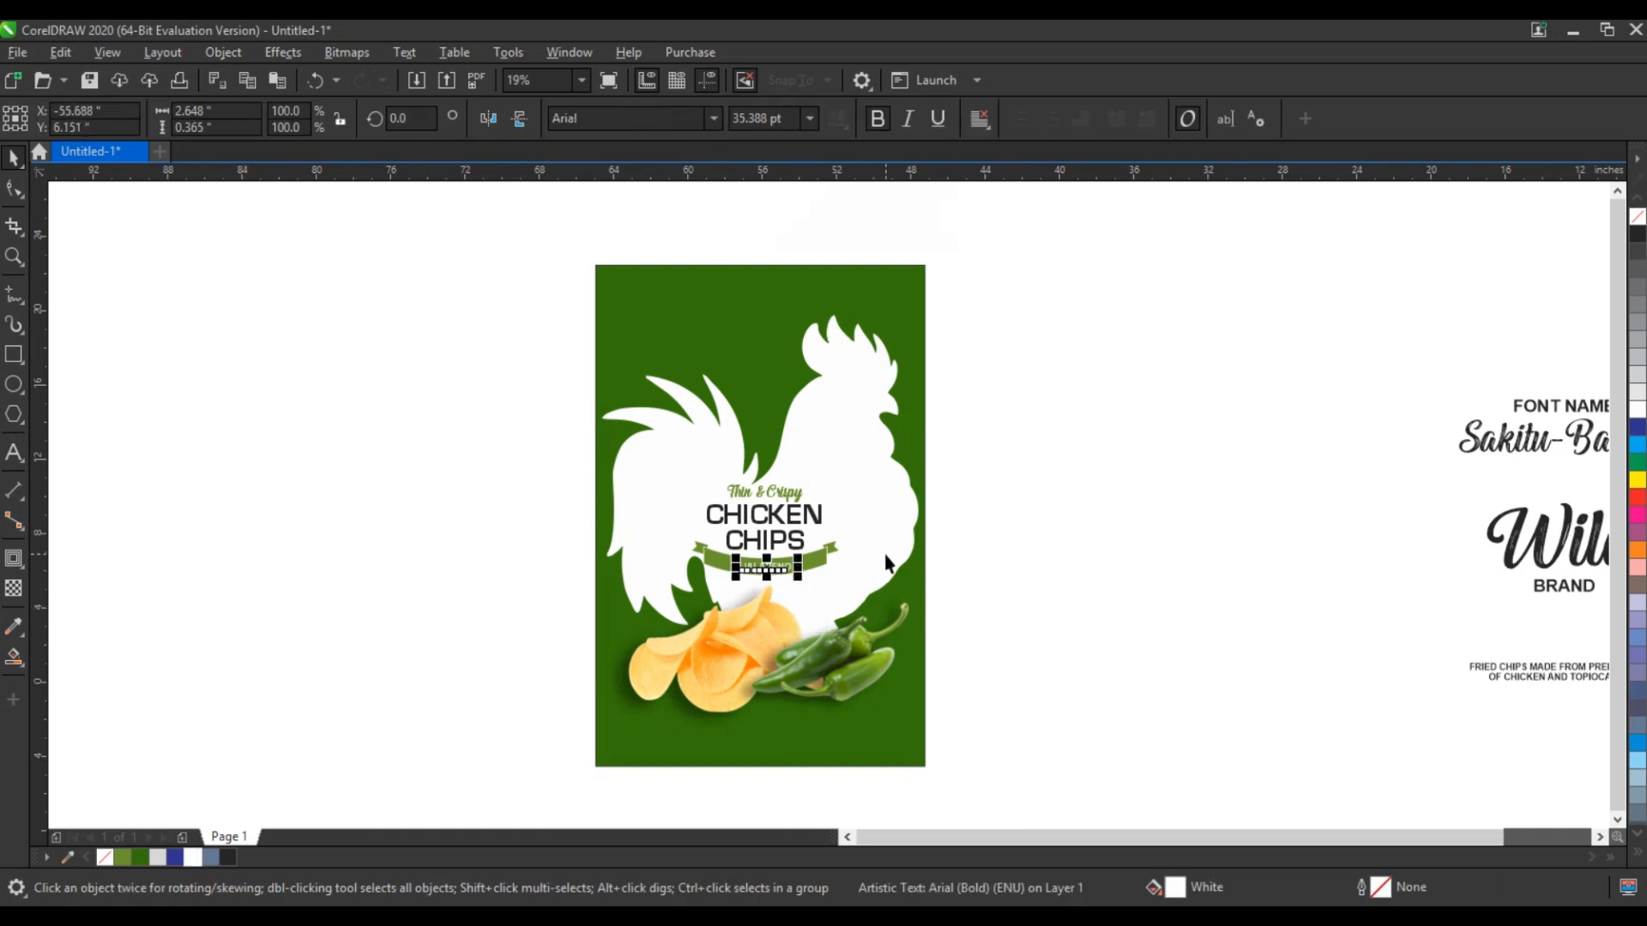
Step: Enlarge the JALAPENO text to about 49.7 pt and widen its letter spacing with the Shape tool
{"action": "key", "text": "shift+F2"}
{"action": "scroll", "coordinate": [875, 551], "scroll_direction": "down", "scroll_amount": 3}
{"action": "scroll", "coordinate": [965, 568], "scroll_direction": "down", "scroll_amount": 2}
{"action": "left_click_drag", "start_coordinate": [974, 557], "coordinate": [1021, 585]}
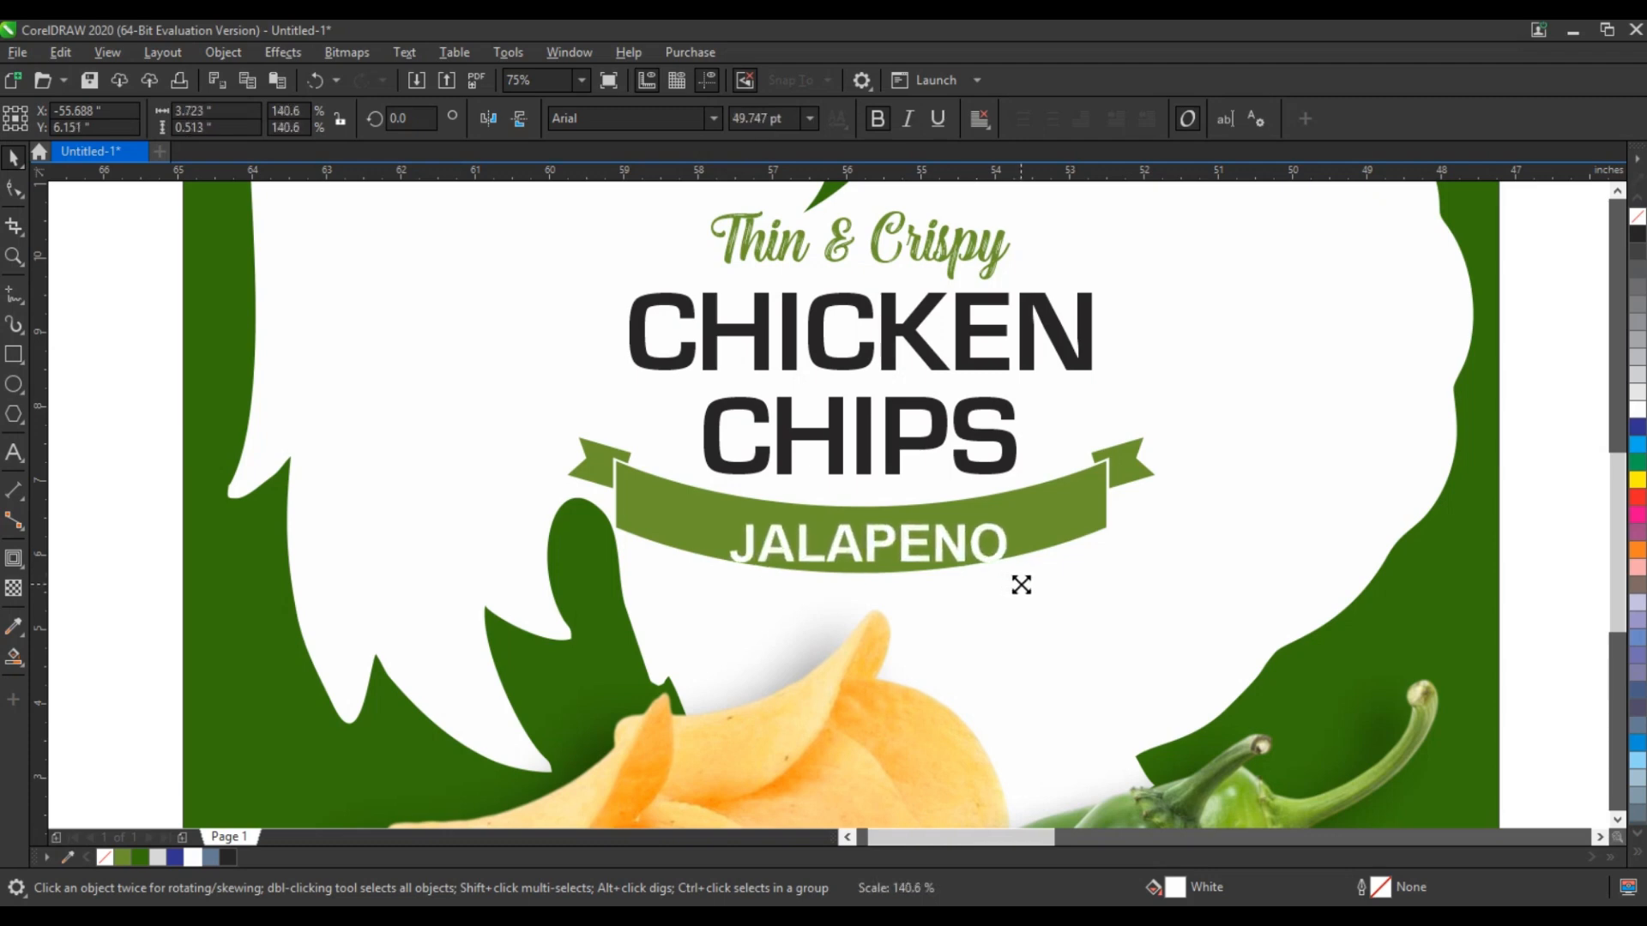
{"action": "key", "text": "F10"}
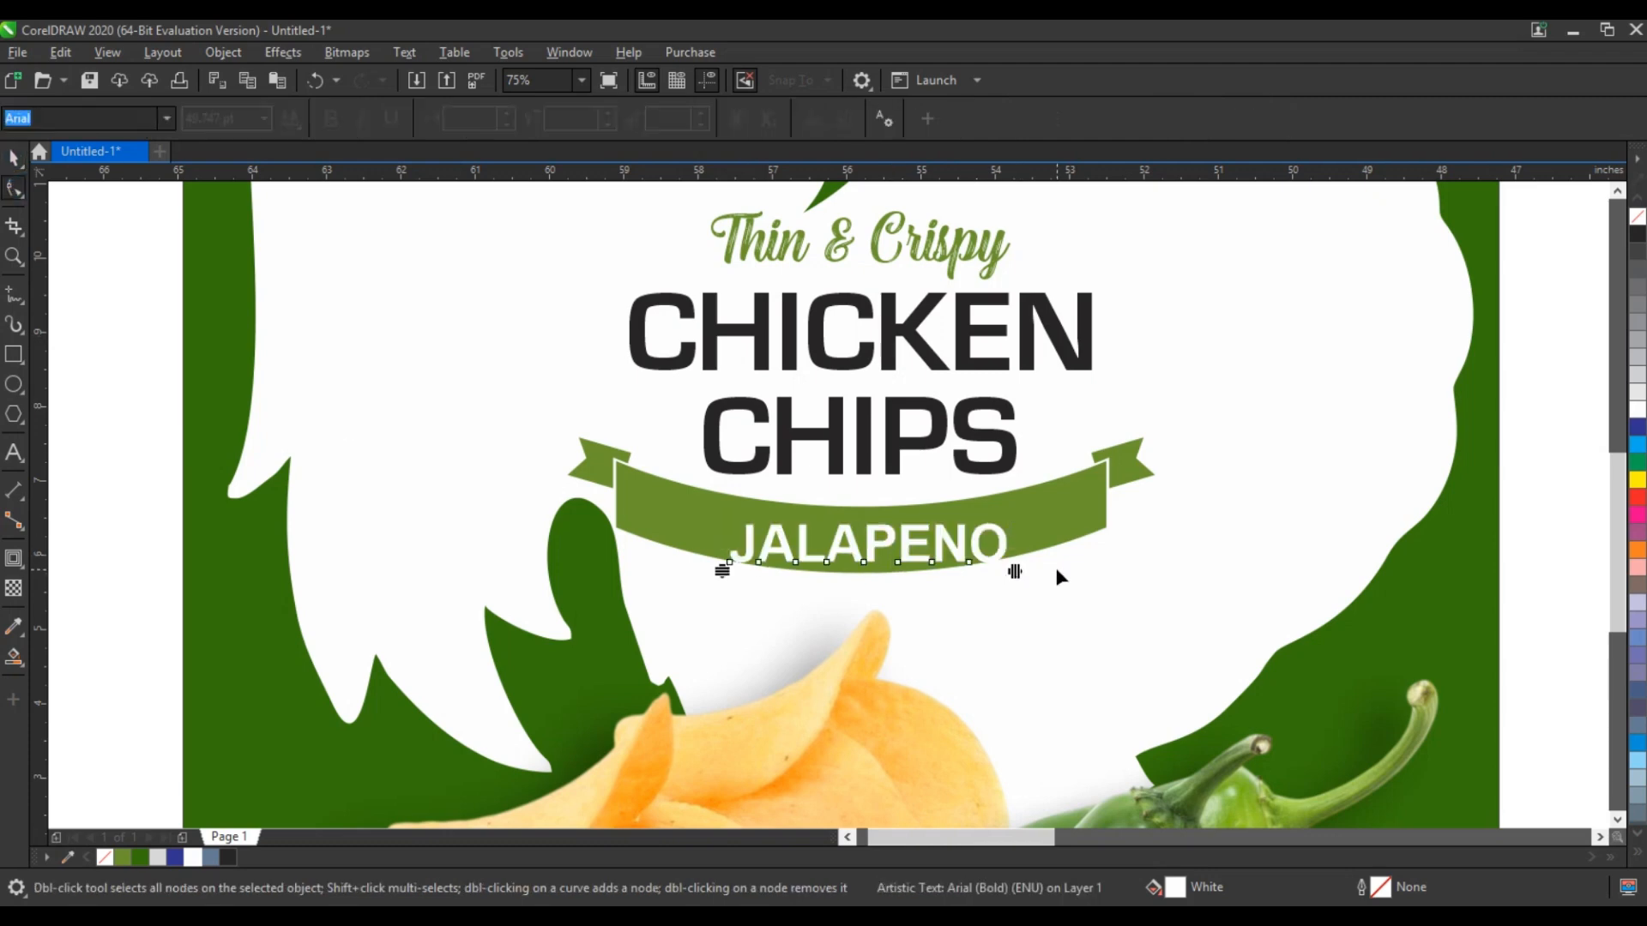
{"action": "left_click_drag", "start_coordinate": [1018, 572], "coordinate": [1077, 572]}
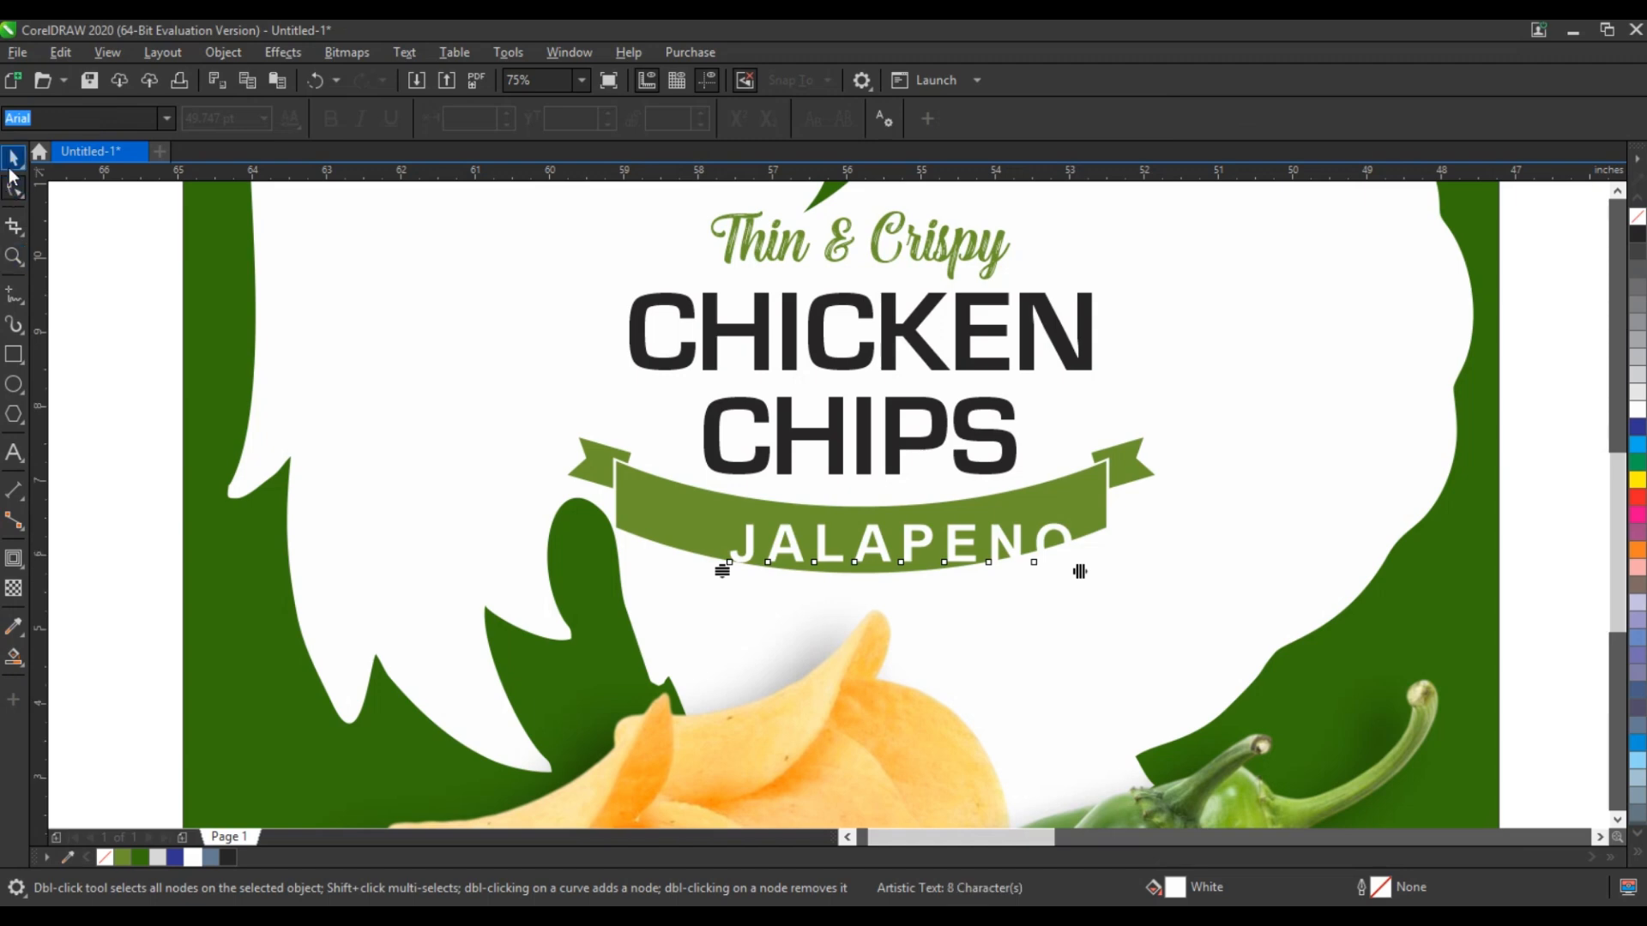
Step: Center the JALAPENO text horizontally on the ribbon
{"action": "key", "text": "space"}
{"action": "left_click", "coordinate": [1101, 496], "text": "shift"}
{"action": "key", "text": "e"}
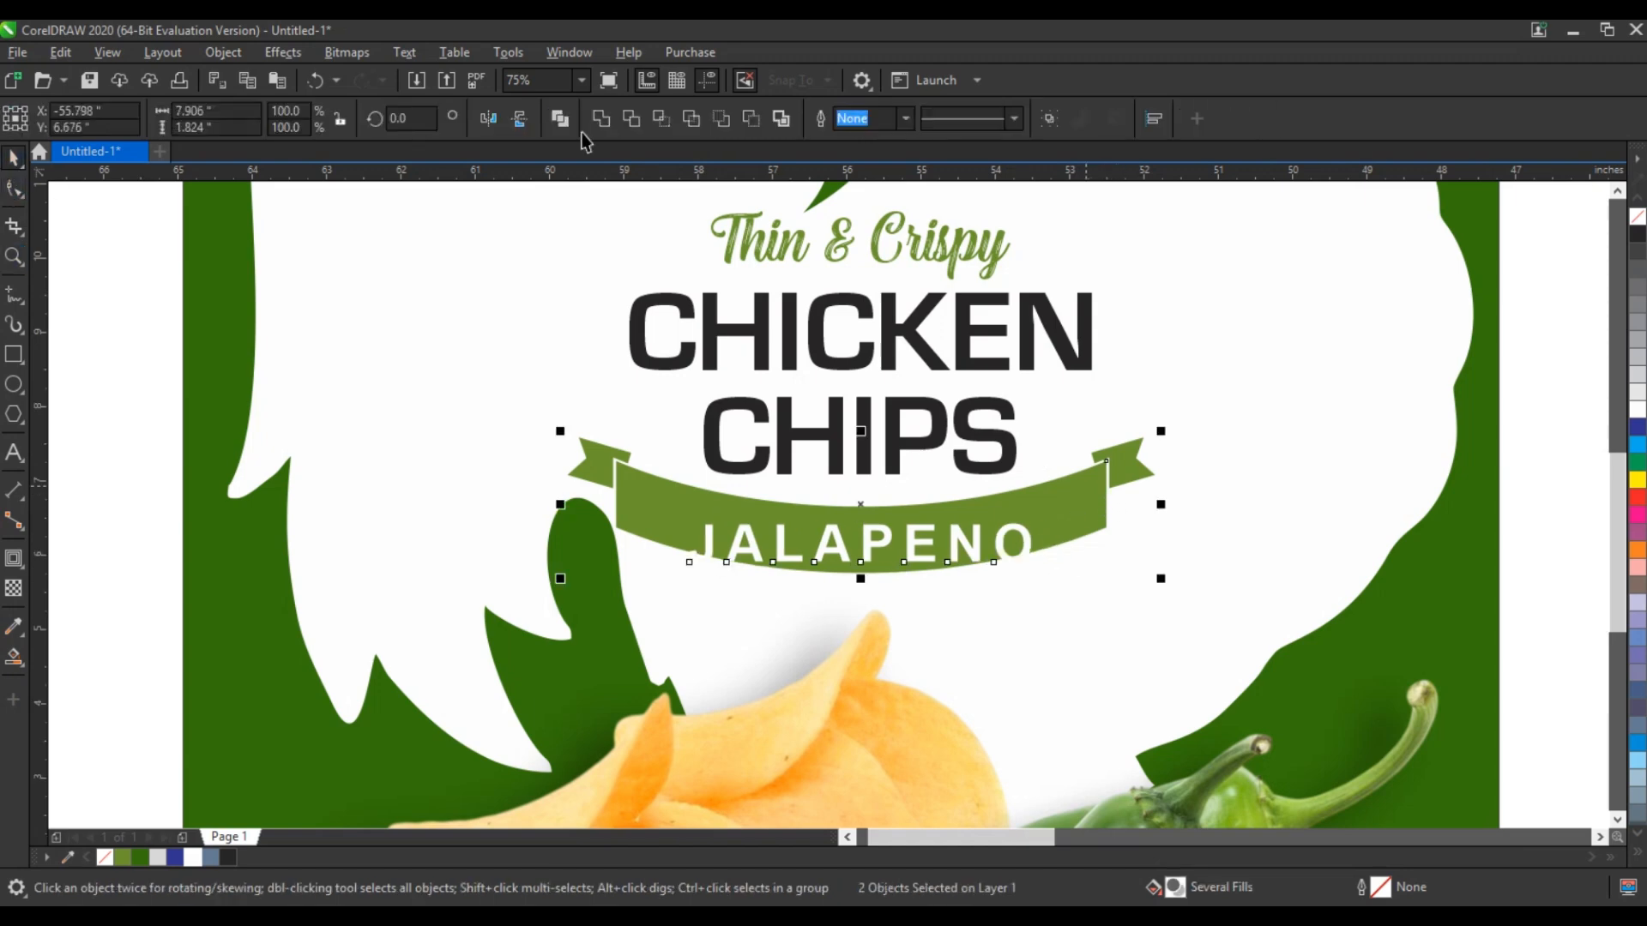
Step: Fit the JALAPENO text to the ribbon's path and mirror it both horizontally and vertically so it reads upright
{"action": "left_click", "coordinate": [420, 53]}
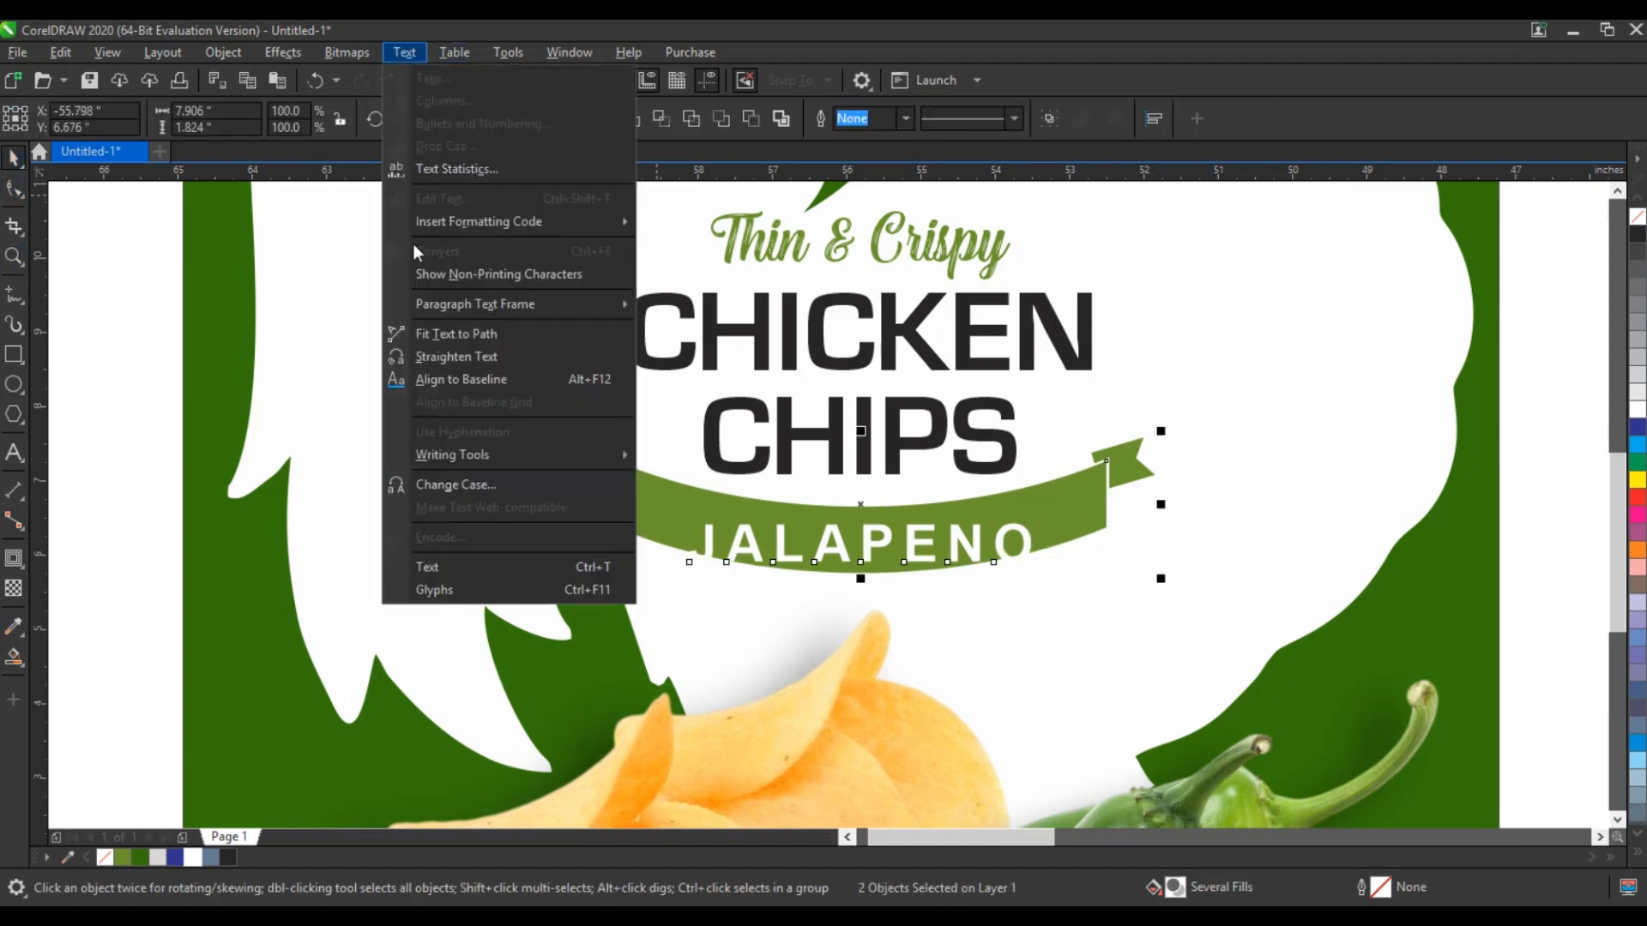
{"action": "left_click", "coordinate": [441, 335]}
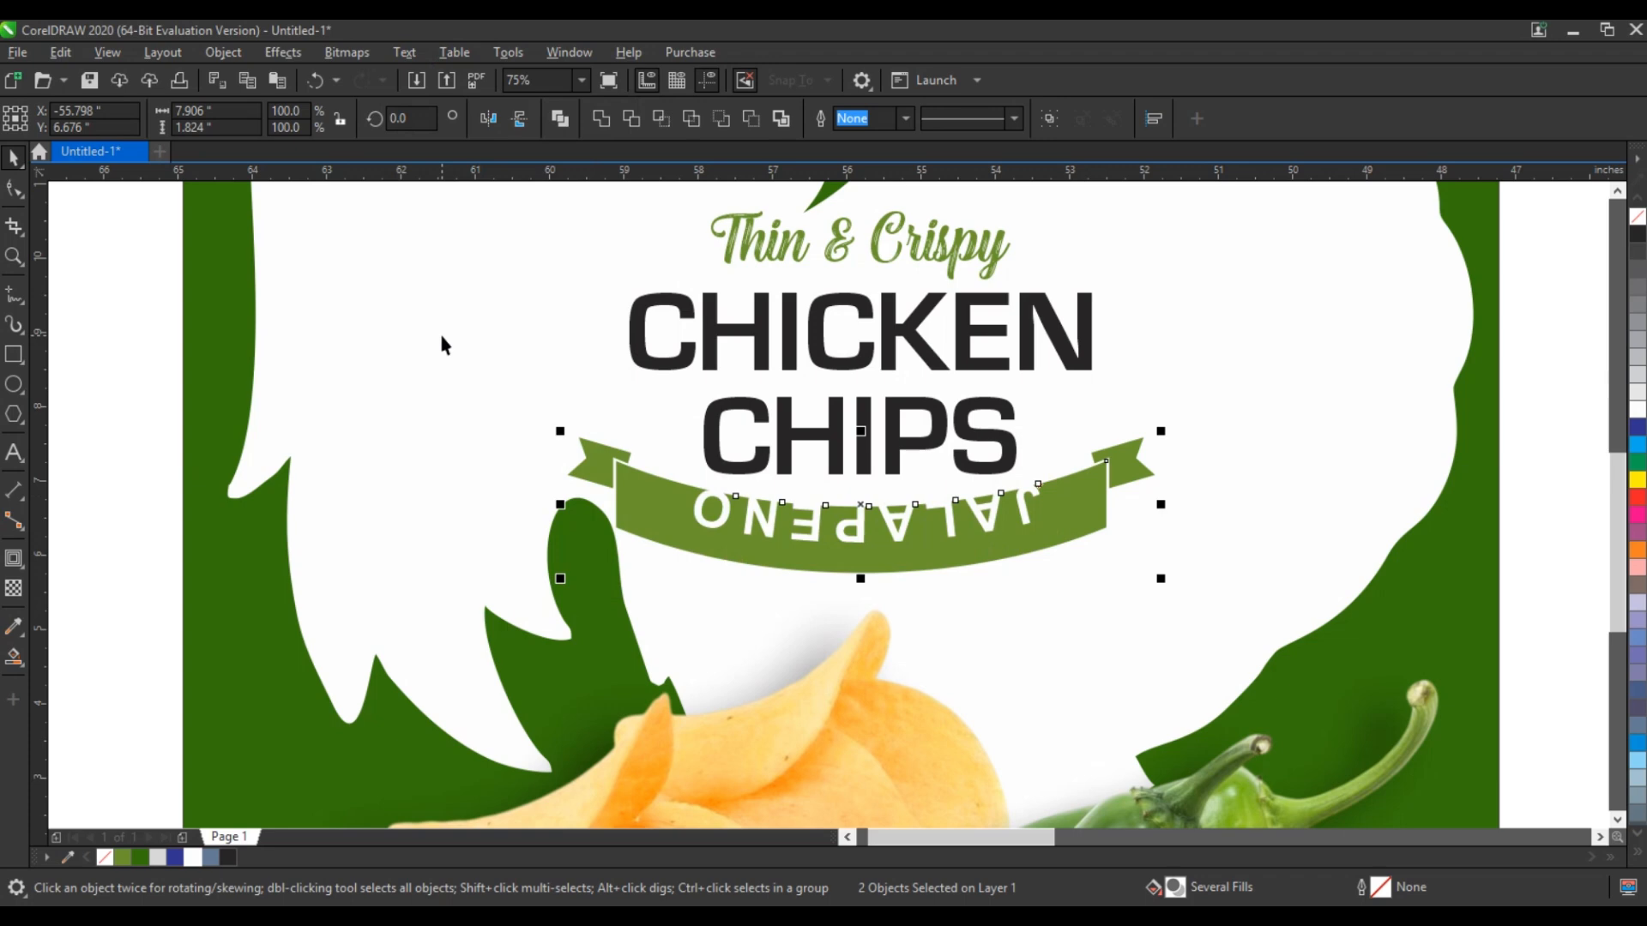
{"action": "left_click", "coordinate": [383, 119]}
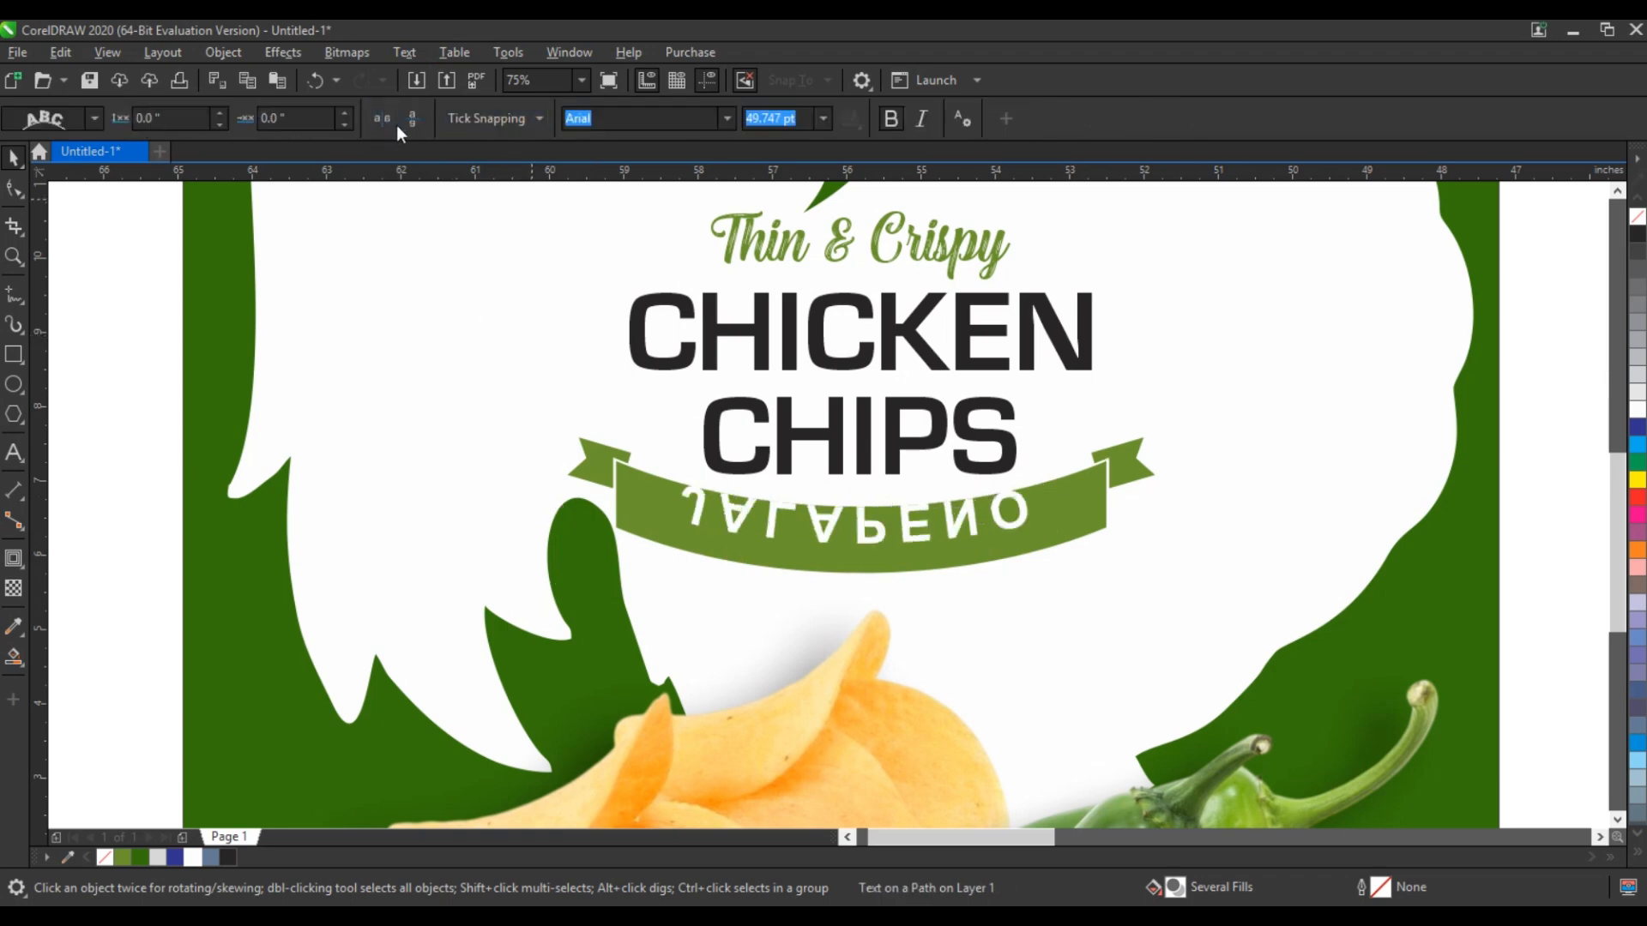
{"action": "left_click", "coordinate": [412, 118]}
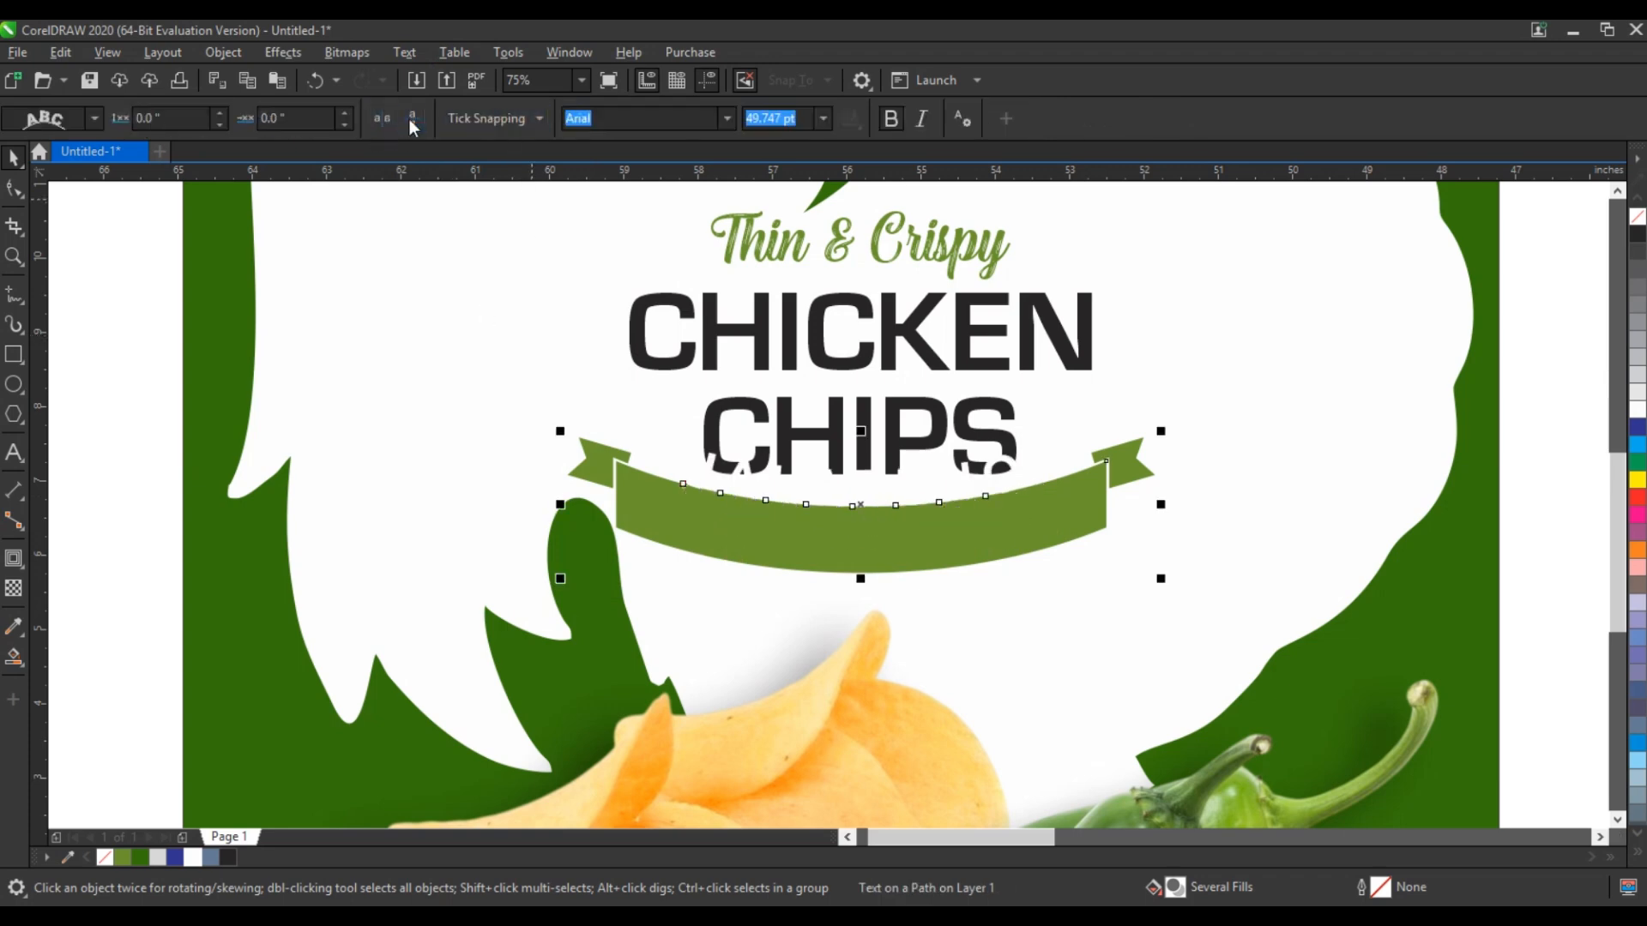
Step: Break the JALAPENO text apart from the ribbon path and move it down about 0.68 inches into the curved band
{"action": "left_click", "coordinate": [239, 53]}
{"action": "left_click", "coordinate": [884, 540]}
{"action": "left_click", "coordinate": [883, 499]}
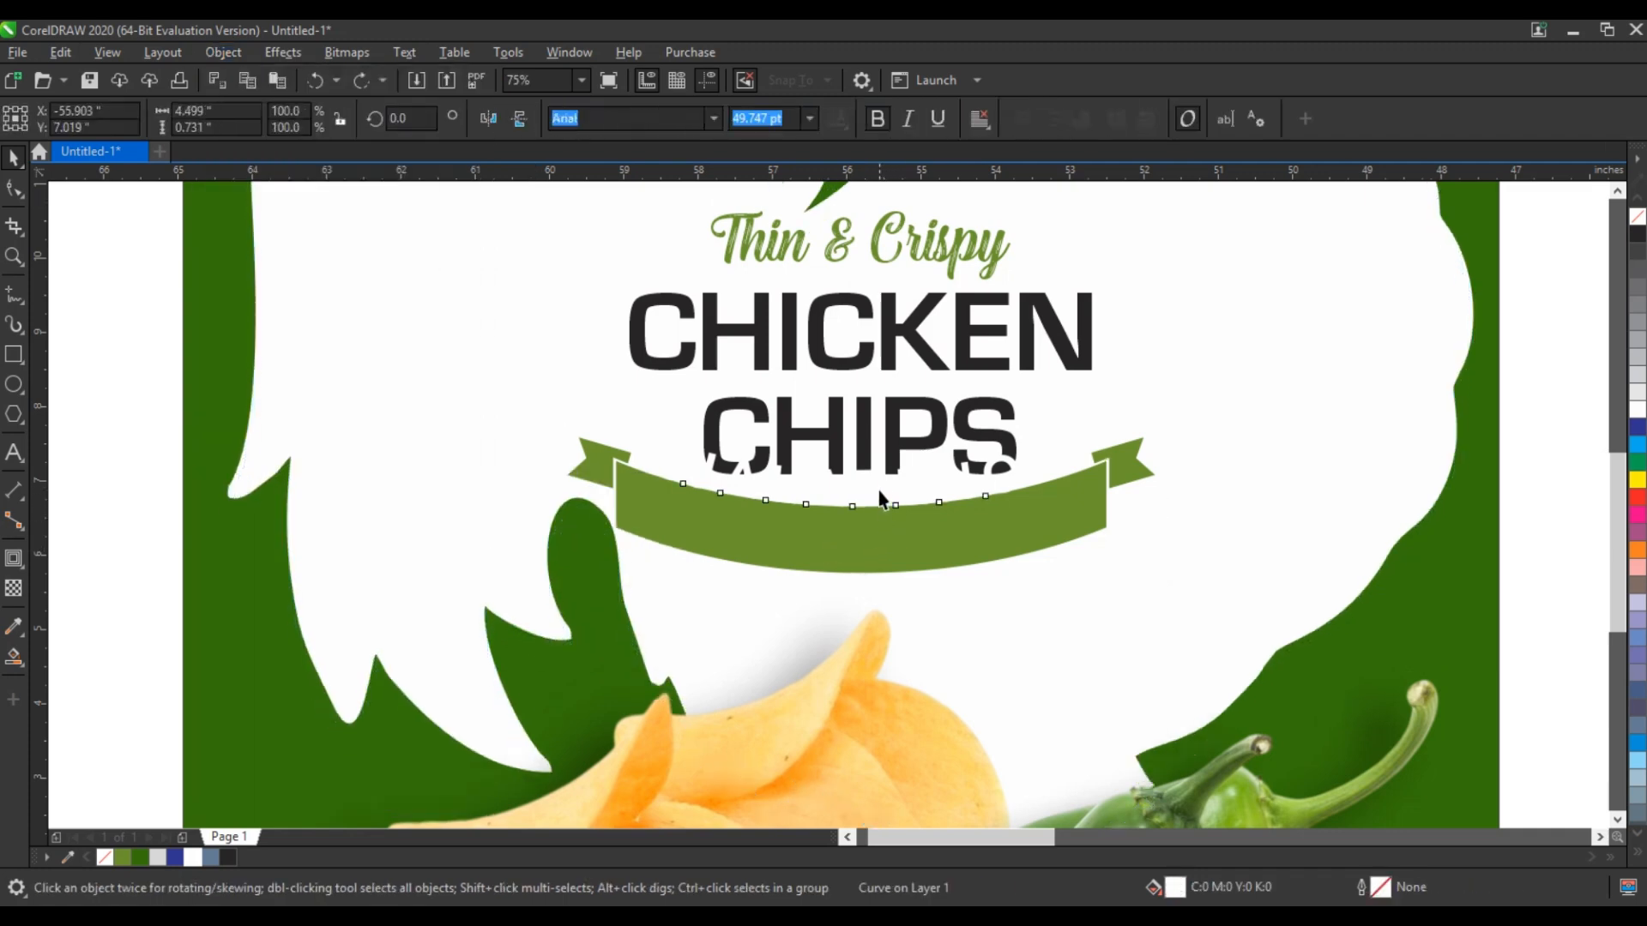
{"action": "left_click_drag", "start_coordinate": [879, 490], "coordinate": [880, 541]}
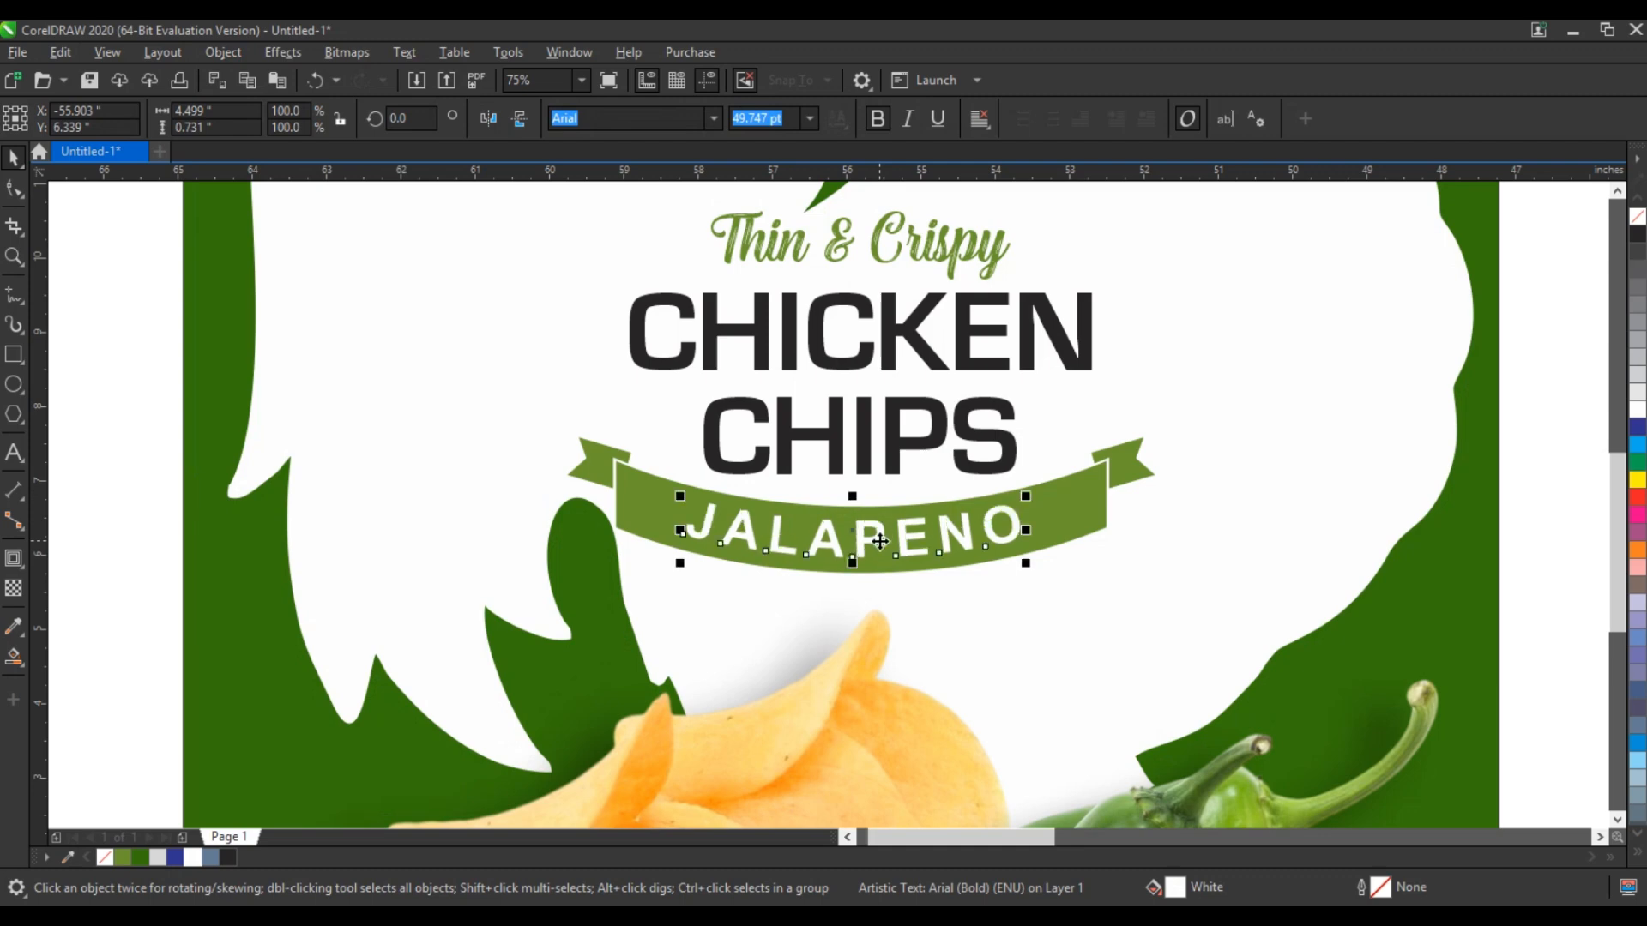
{"action": "scroll", "coordinate": [793, 590], "scroll_direction": "down", "scroll_amount": 2}
{"action": "left_click", "coordinate": [1033, 576]}
{"action": "scroll", "coordinate": [952, 581], "scroll_direction": "down", "scroll_amount": 1}
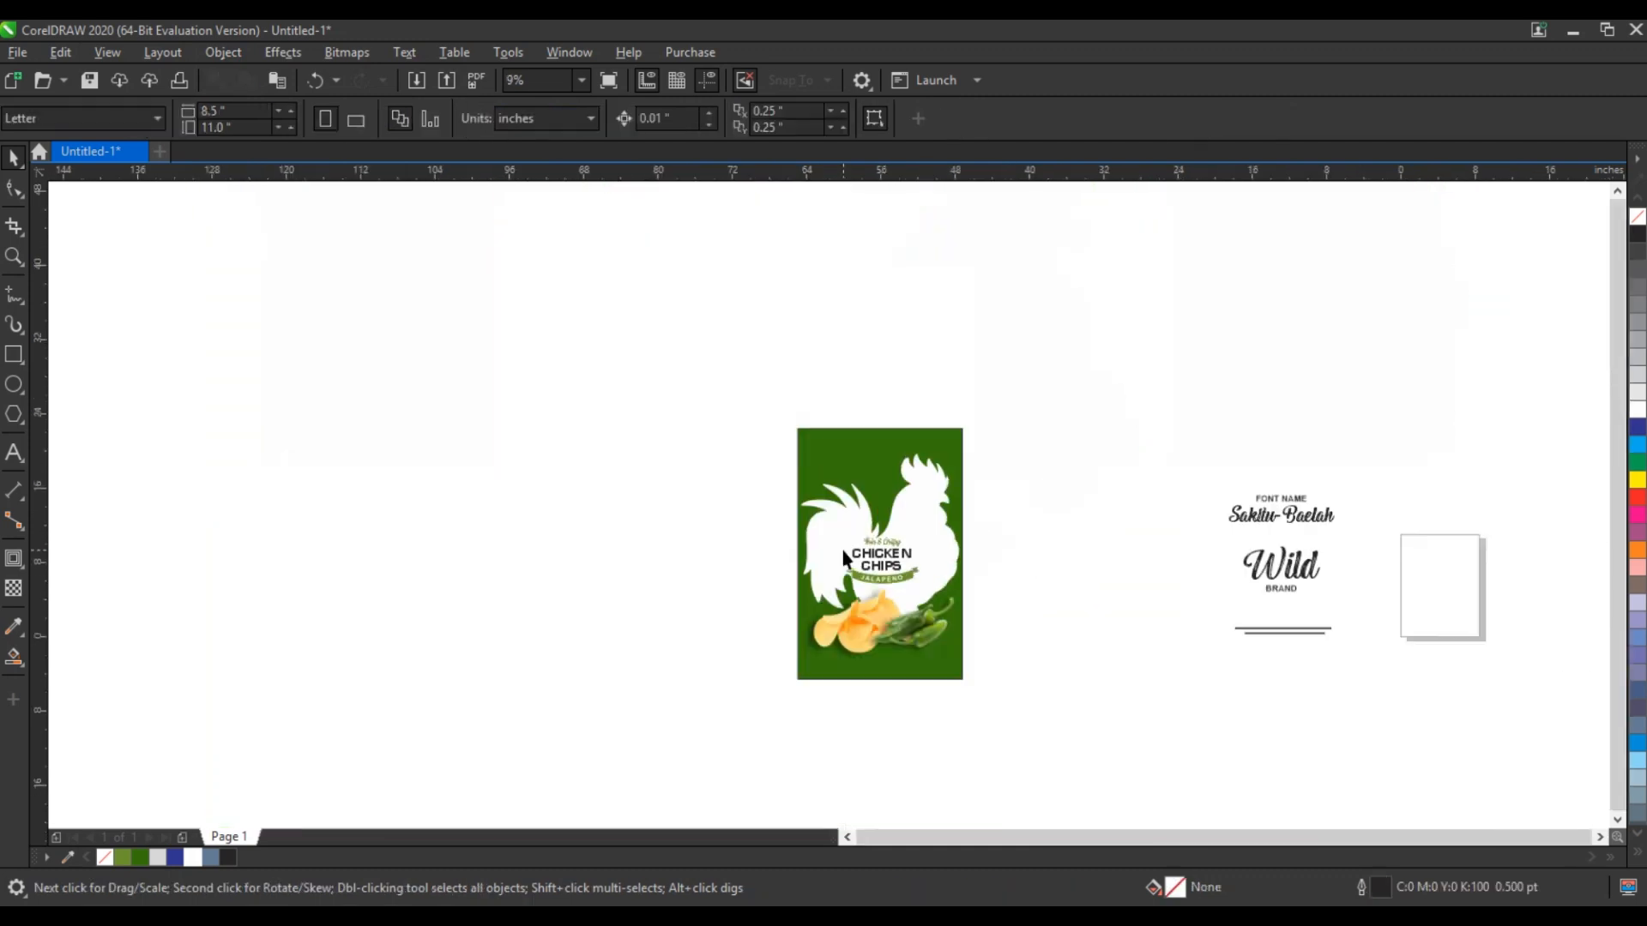
{"action": "left_click_drag", "start_coordinate": [639, 380], "coordinate": [625, 356]}
{"action": "key", "text": "shift+F2"}
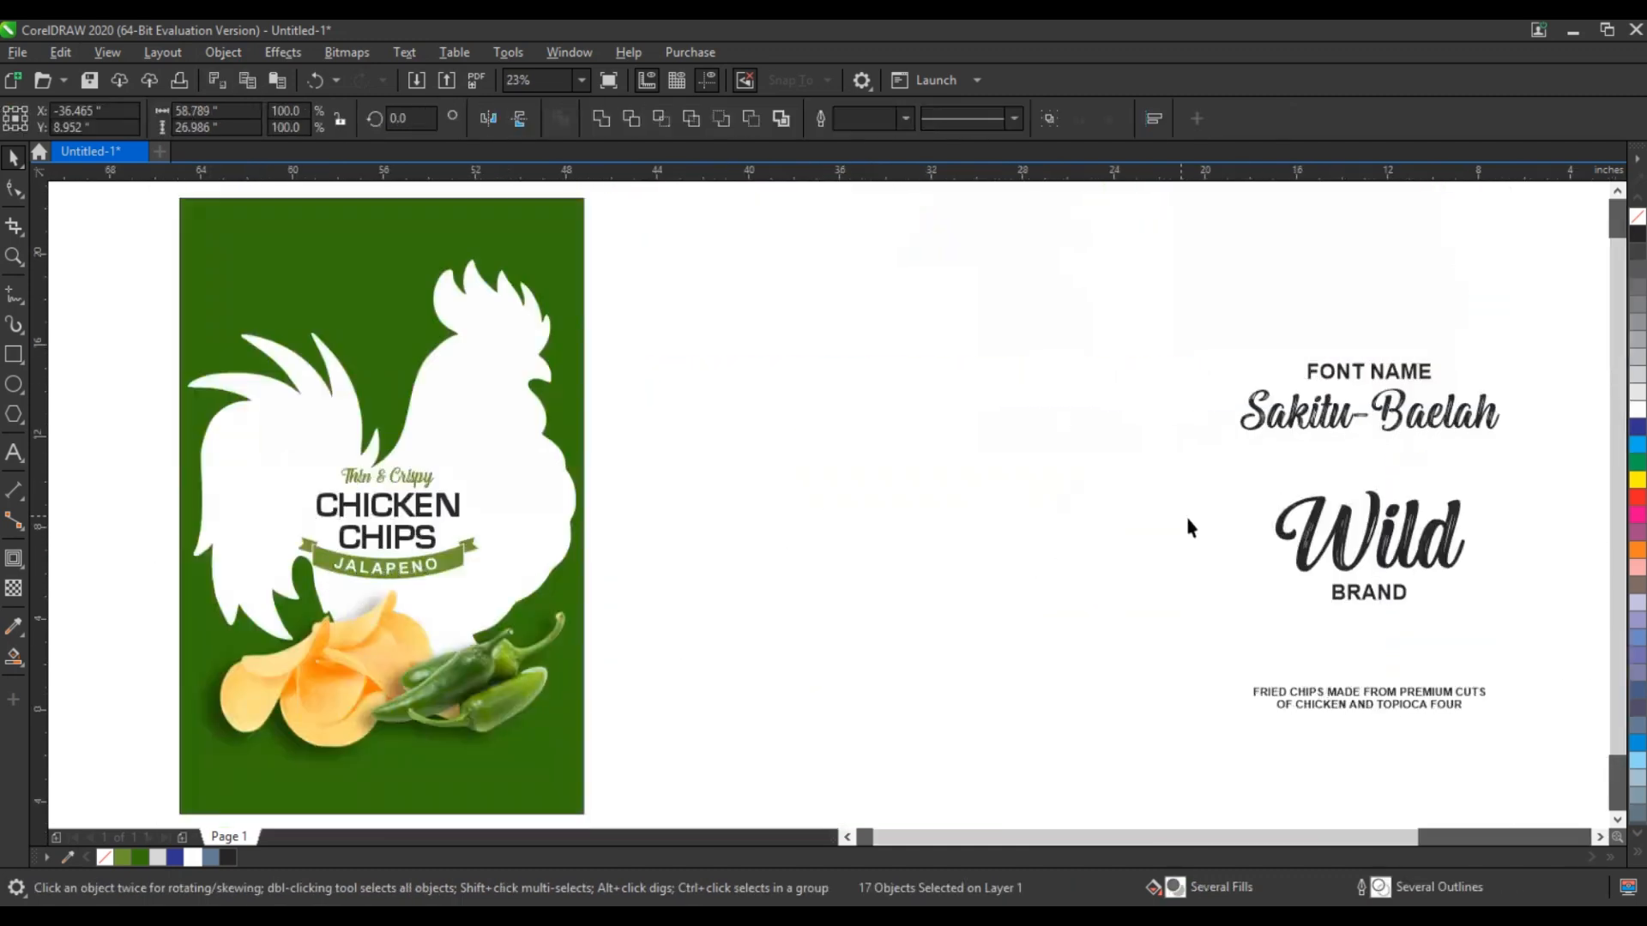
{"action": "left_click", "coordinate": [1193, 515]}
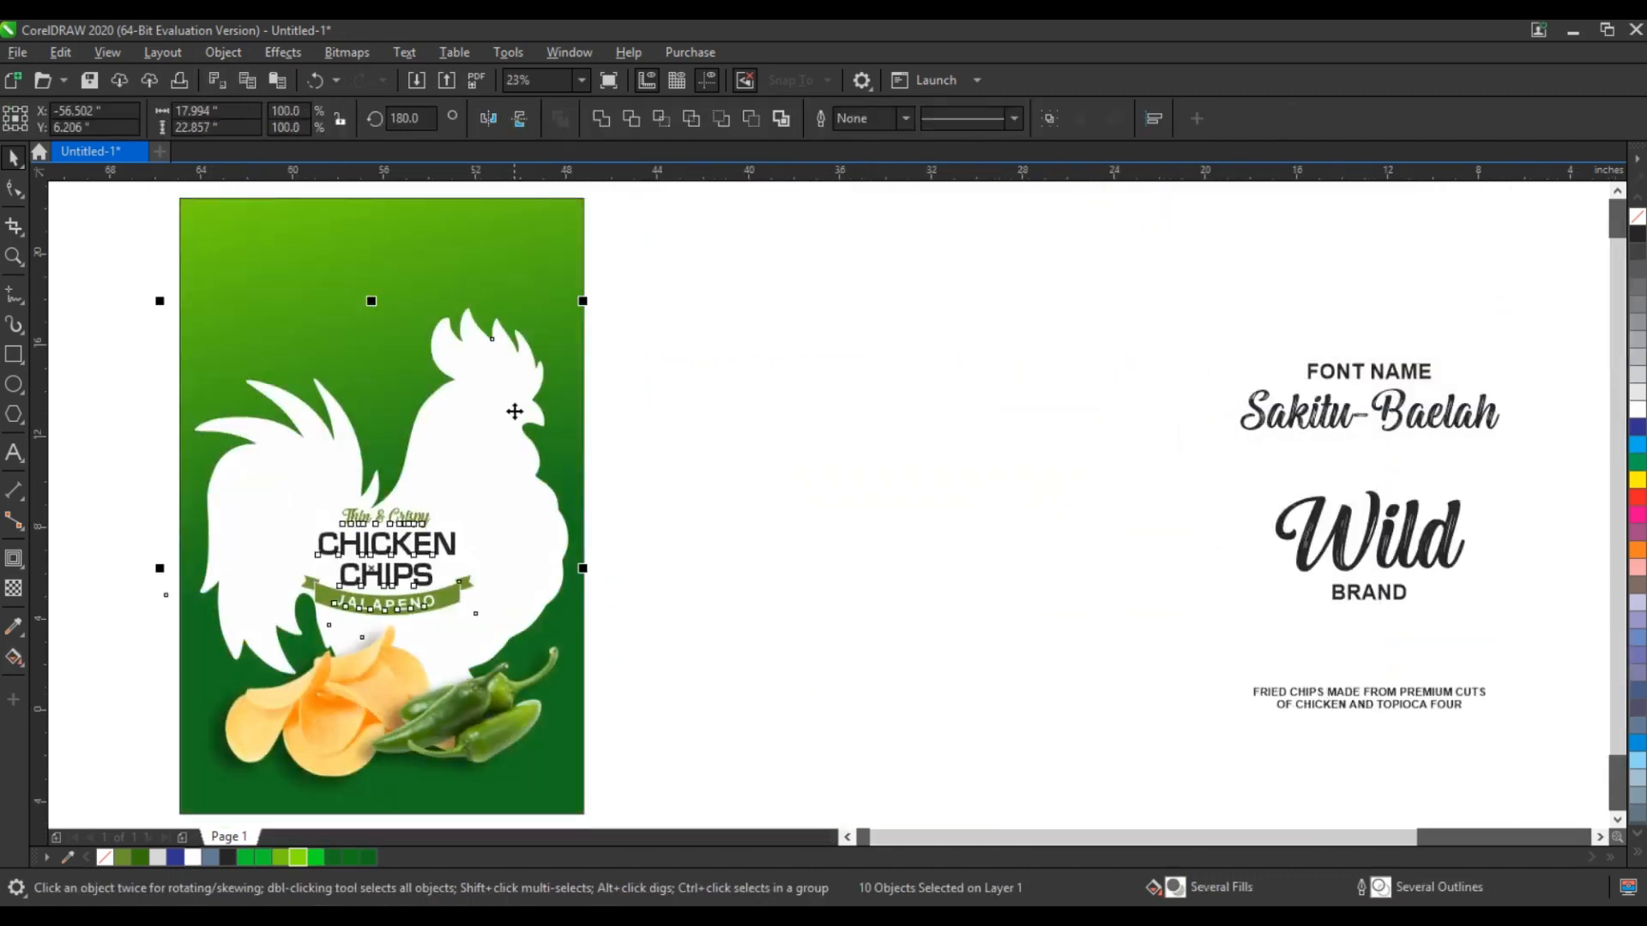
Step: Nudge the rooster artwork slightly down and draw a vertical rectangle about 7.6 by 16.3 inches over the package's upper middle
{"action": "left_click_drag", "start_coordinate": [514, 411], "coordinate": [515, 415]}
{"action": "left_click", "coordinate": [658, 414]}
{"action": "left_click", "coordinate": [13, 353]}
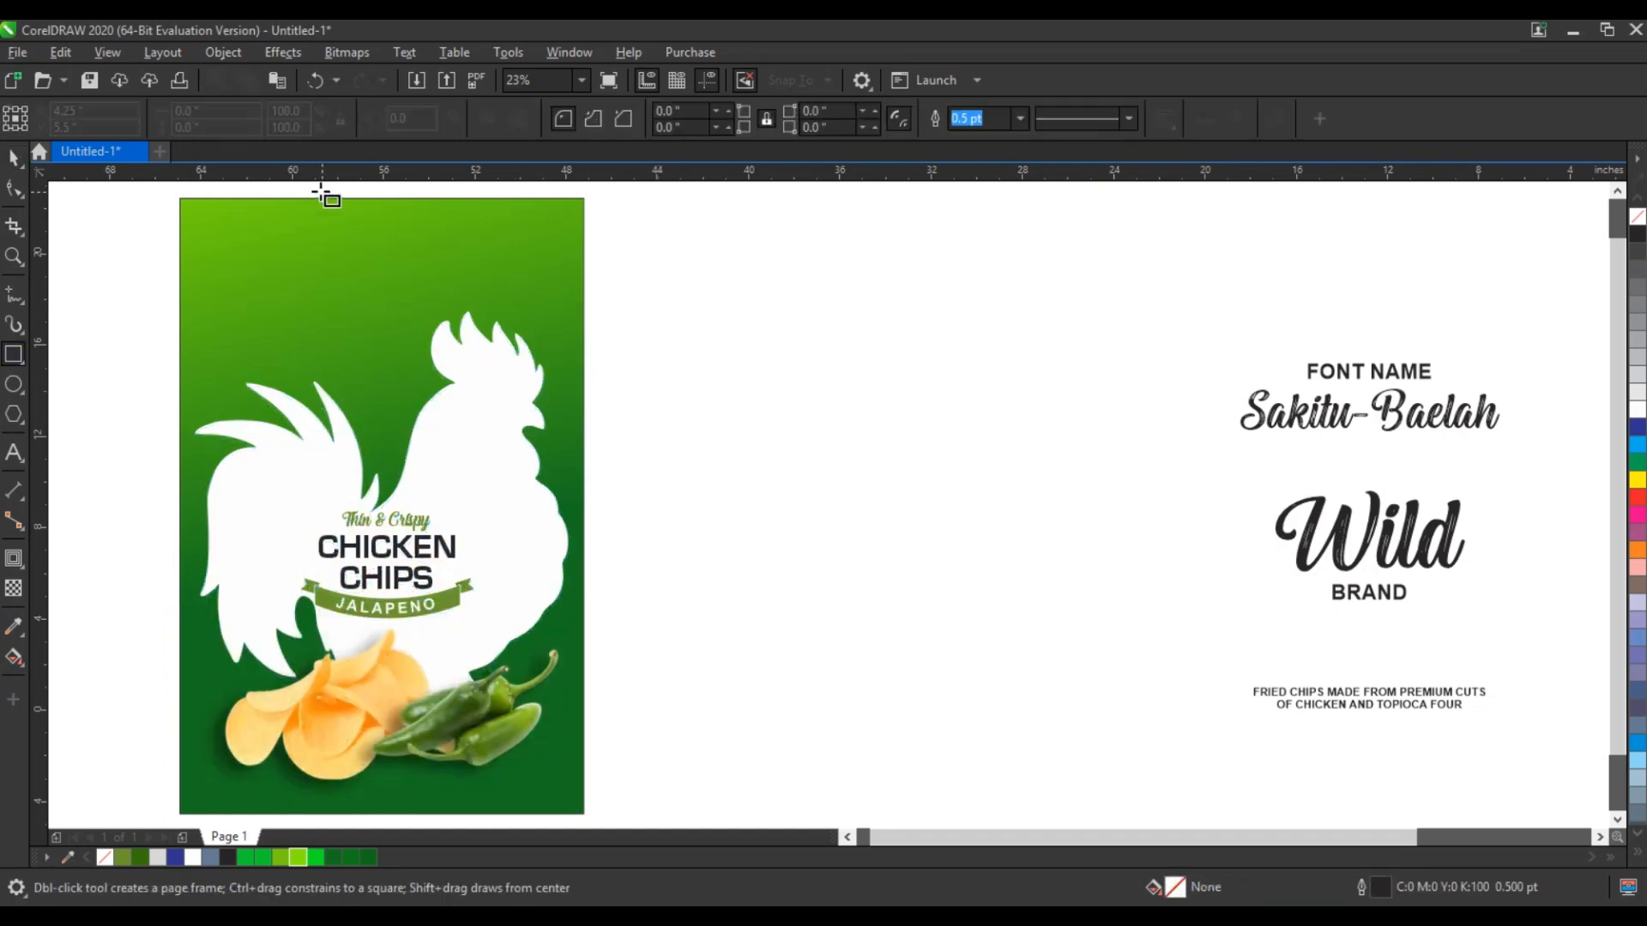
{"action": "left_click_drag", "start_coordinate": [295, 188], "coordinate": [469, 560]}
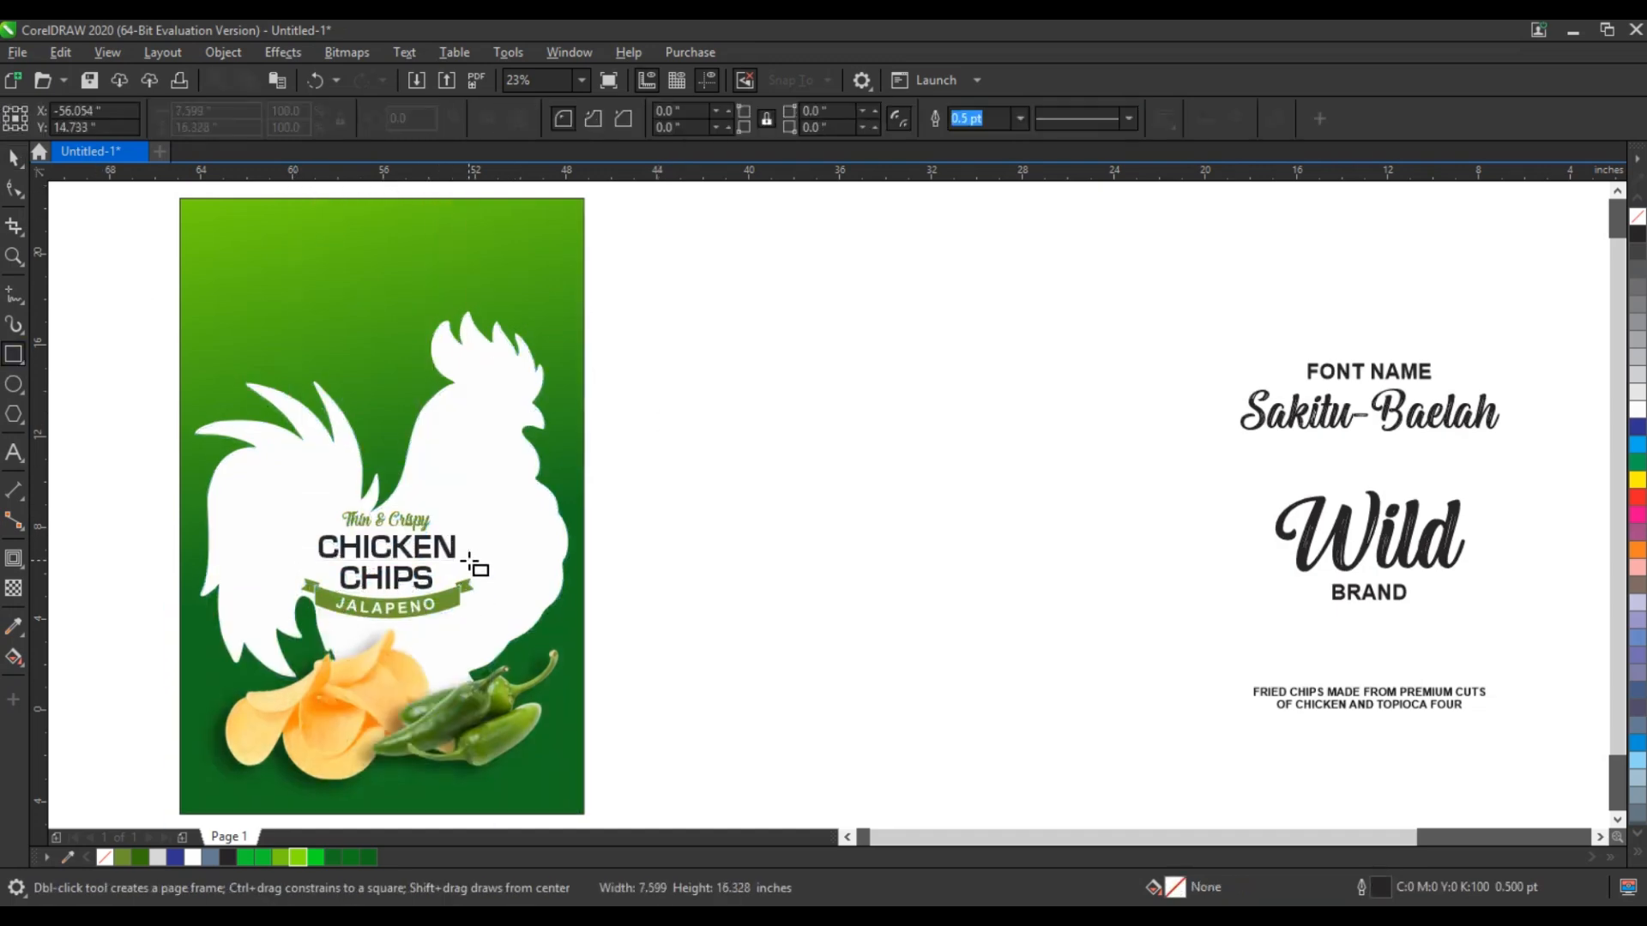
{"action": "left_click", "coordinate": [13, 160]}
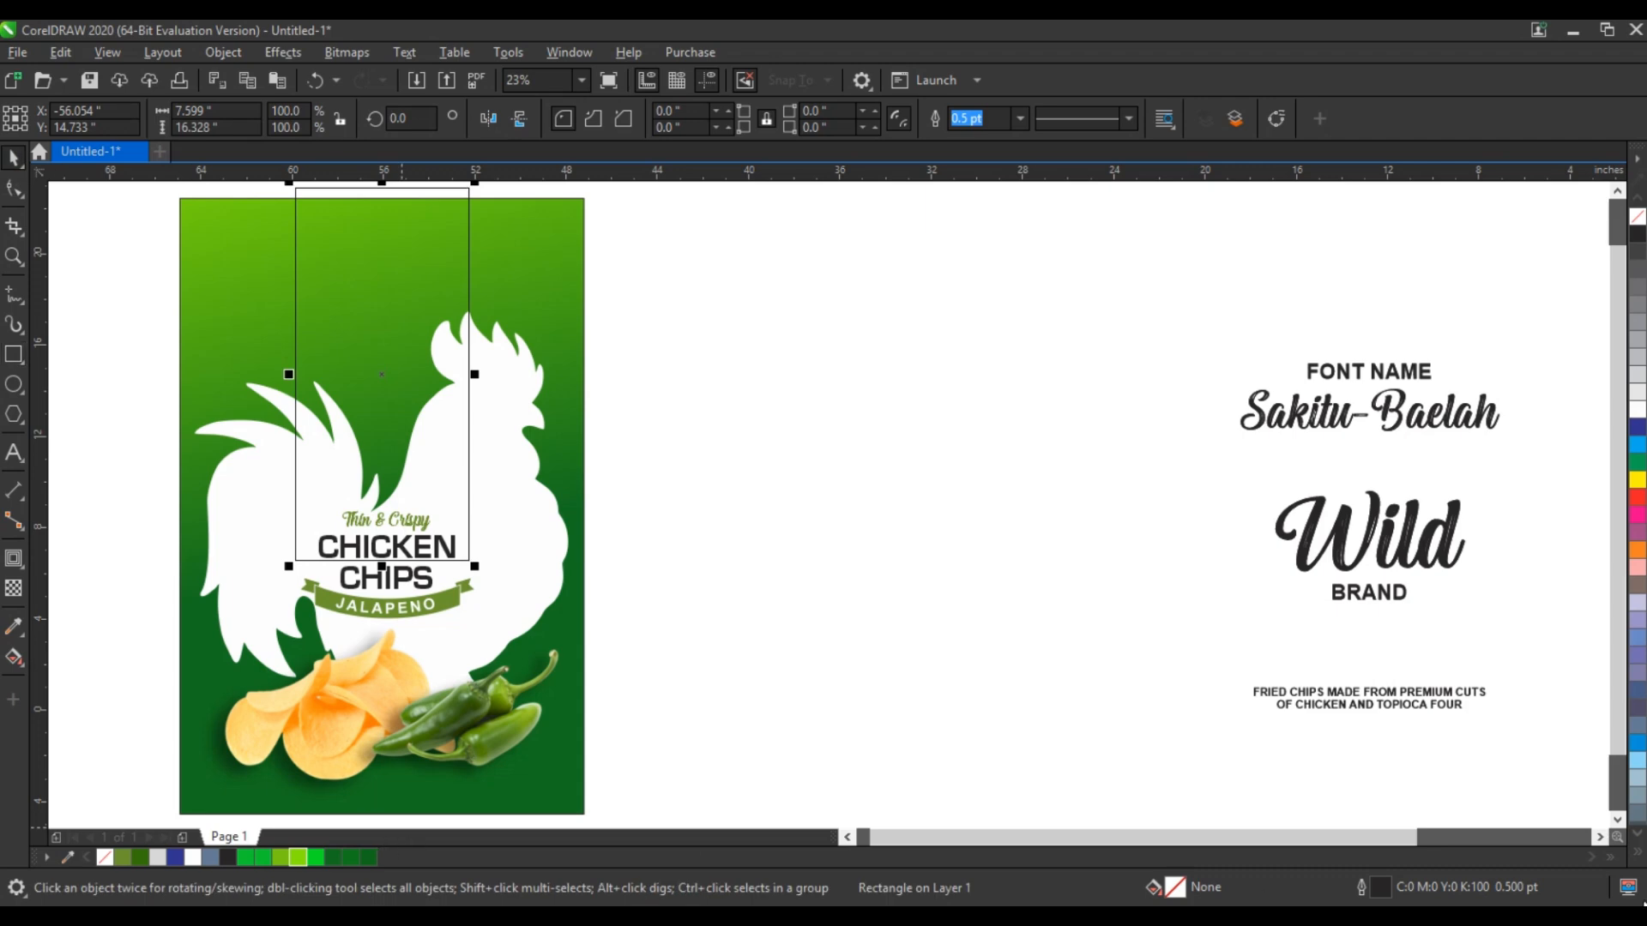
Step: Fill the vertical rectangle with black and center it horizontally on the green package background
{"action": "left_click", "coordinate": [1636, 854]}
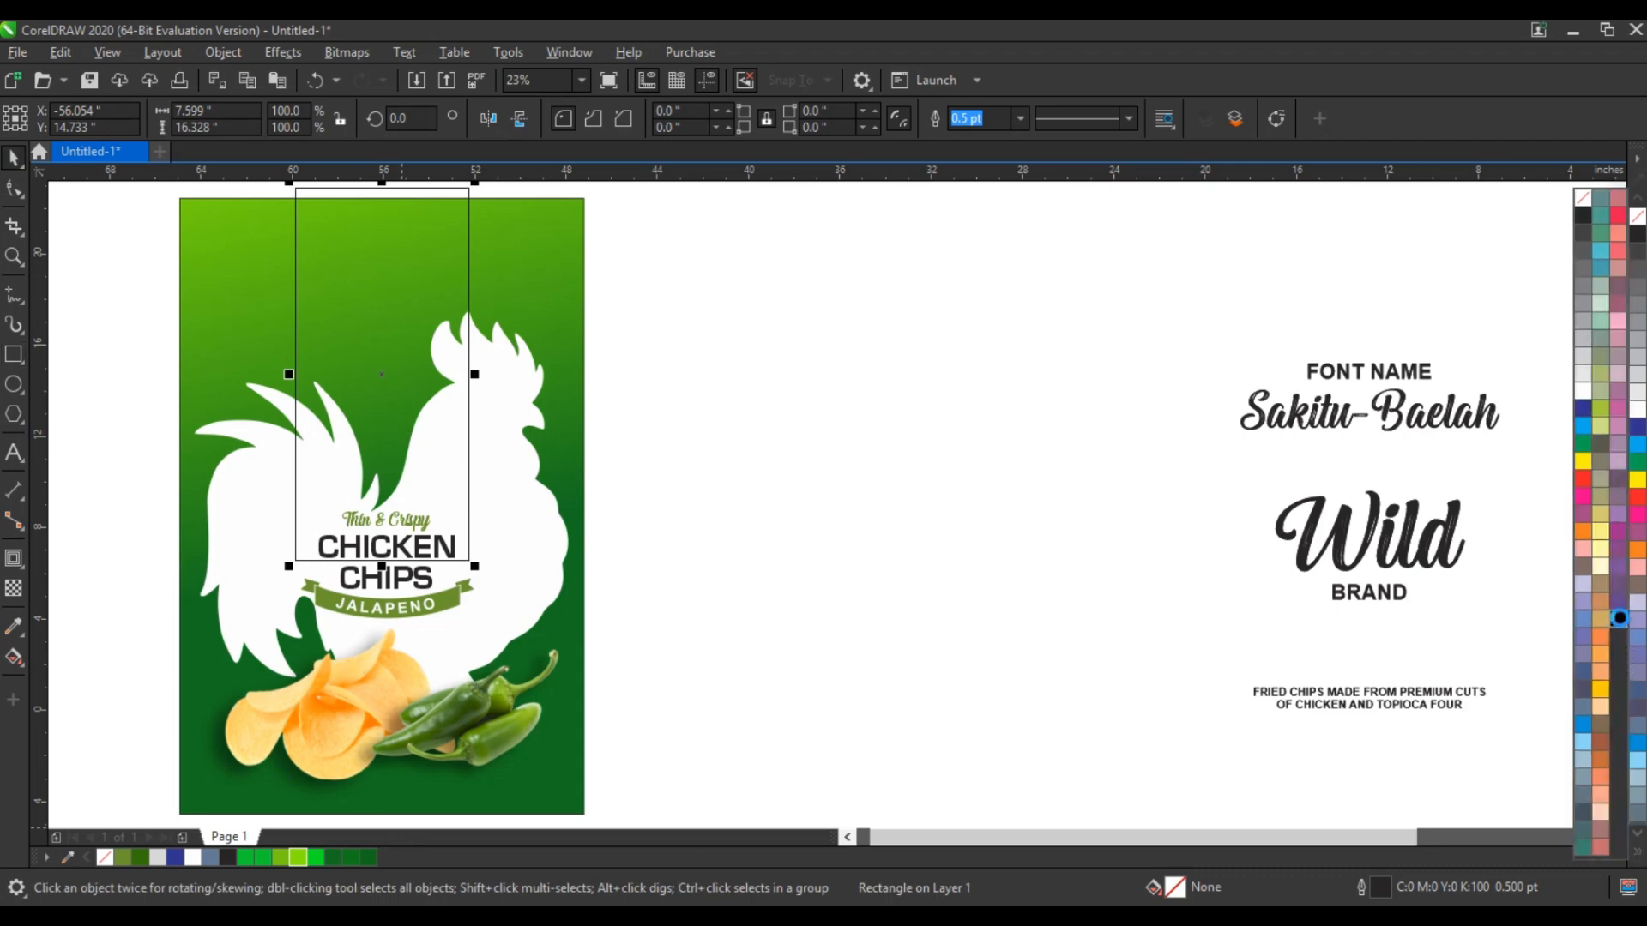
{"action": "left_click", "coordinate": [1614, 614]}
{"action": "left_click", "coordinate": [577, 473], "text": "shift"}
{"action": "key", "text": "c"}
{"action": "left_click", "coordinate": [718, 504]}
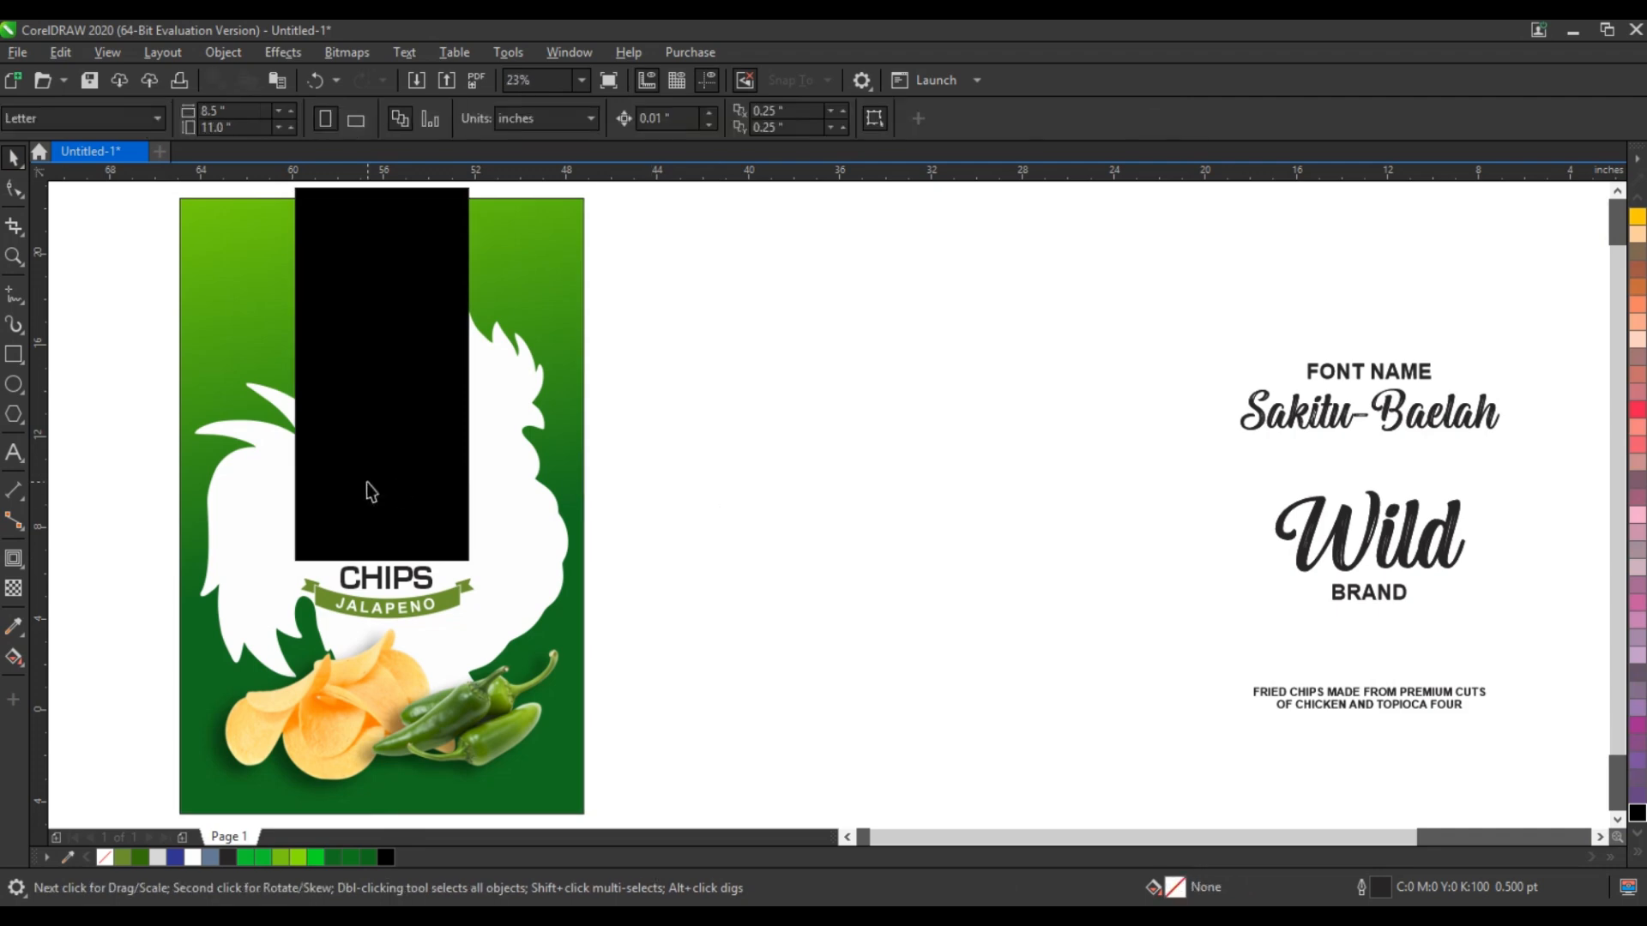
Step: Send the black rectangle behind the rooster and product text and align its top with the green background's top edge
{"action": "left_click", "coordinate": [368, 483]}
{"action": "key", "text": "ctrl+Page_Down"}
{"action": "key", "text": "ctrl+Page_Down"}
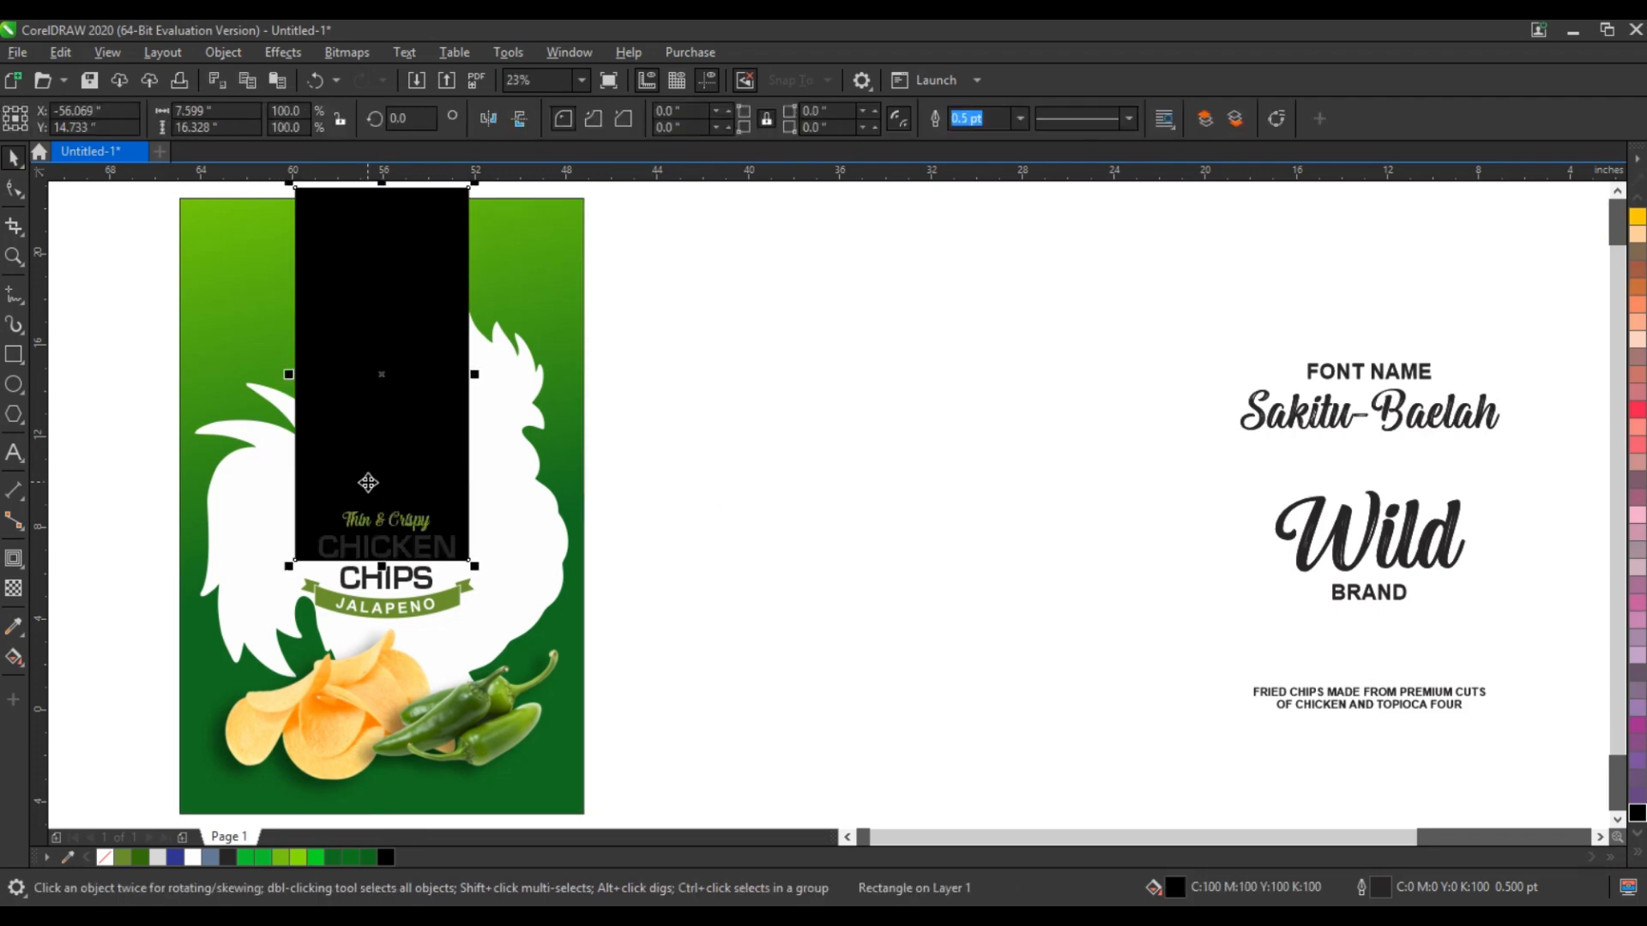
{"action": "key", "text": "ctrl+Page_Down"}
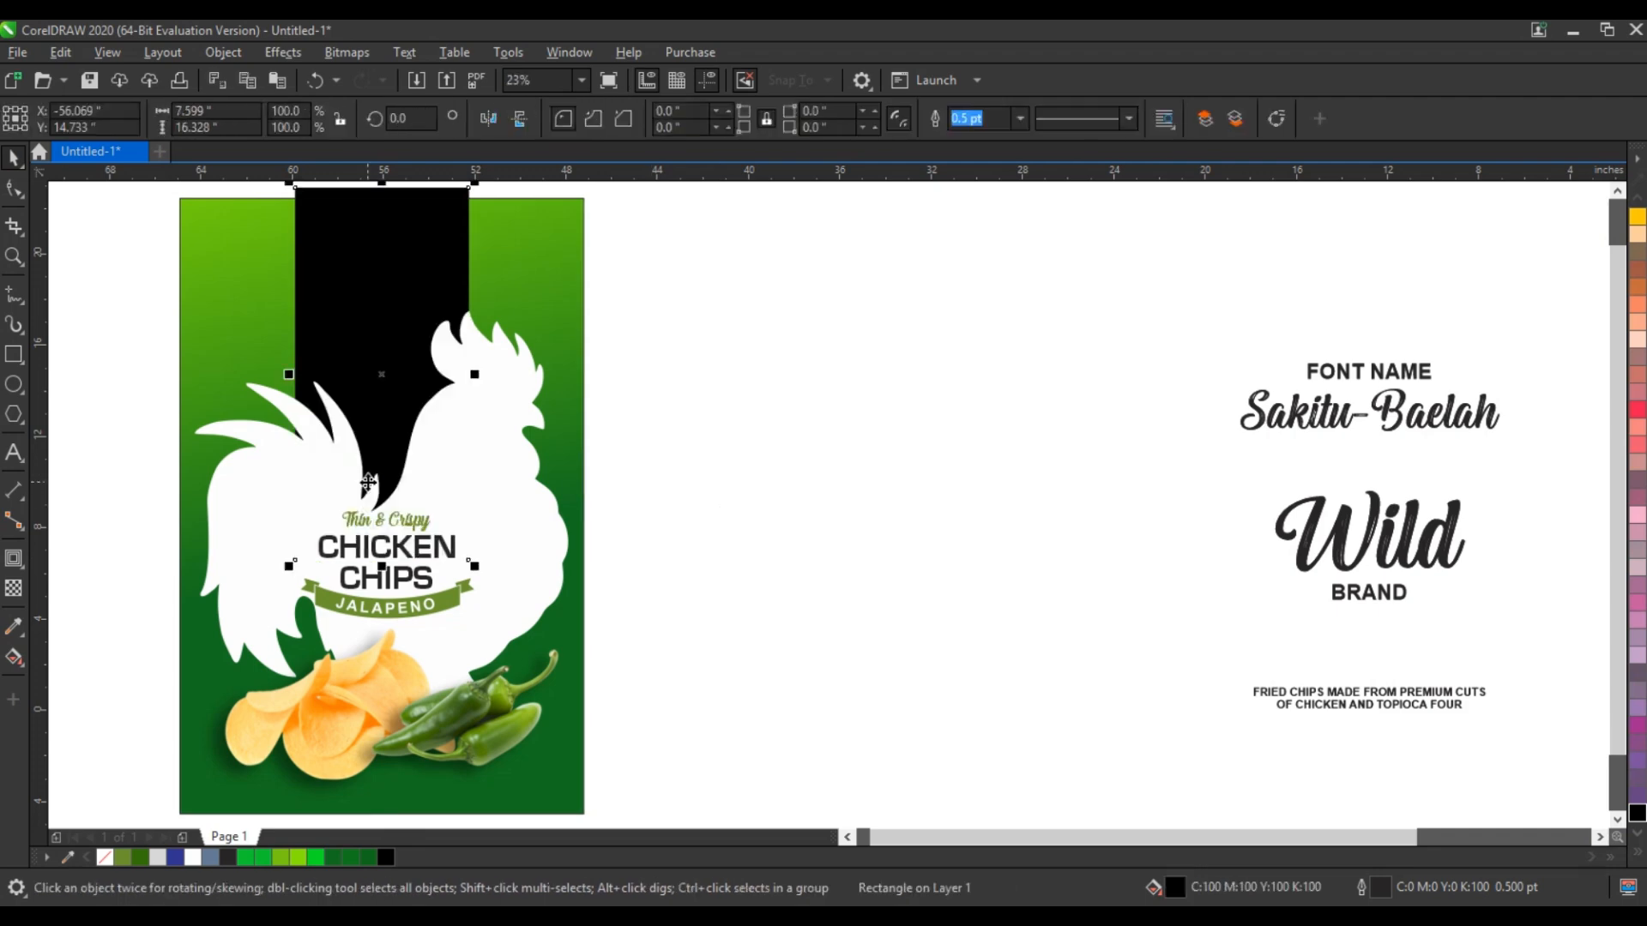
{"action": "left_click", "coordinate": [564, 285], "text": "shift"}
{"action": "left_click", "coordinate": [692, 295]}
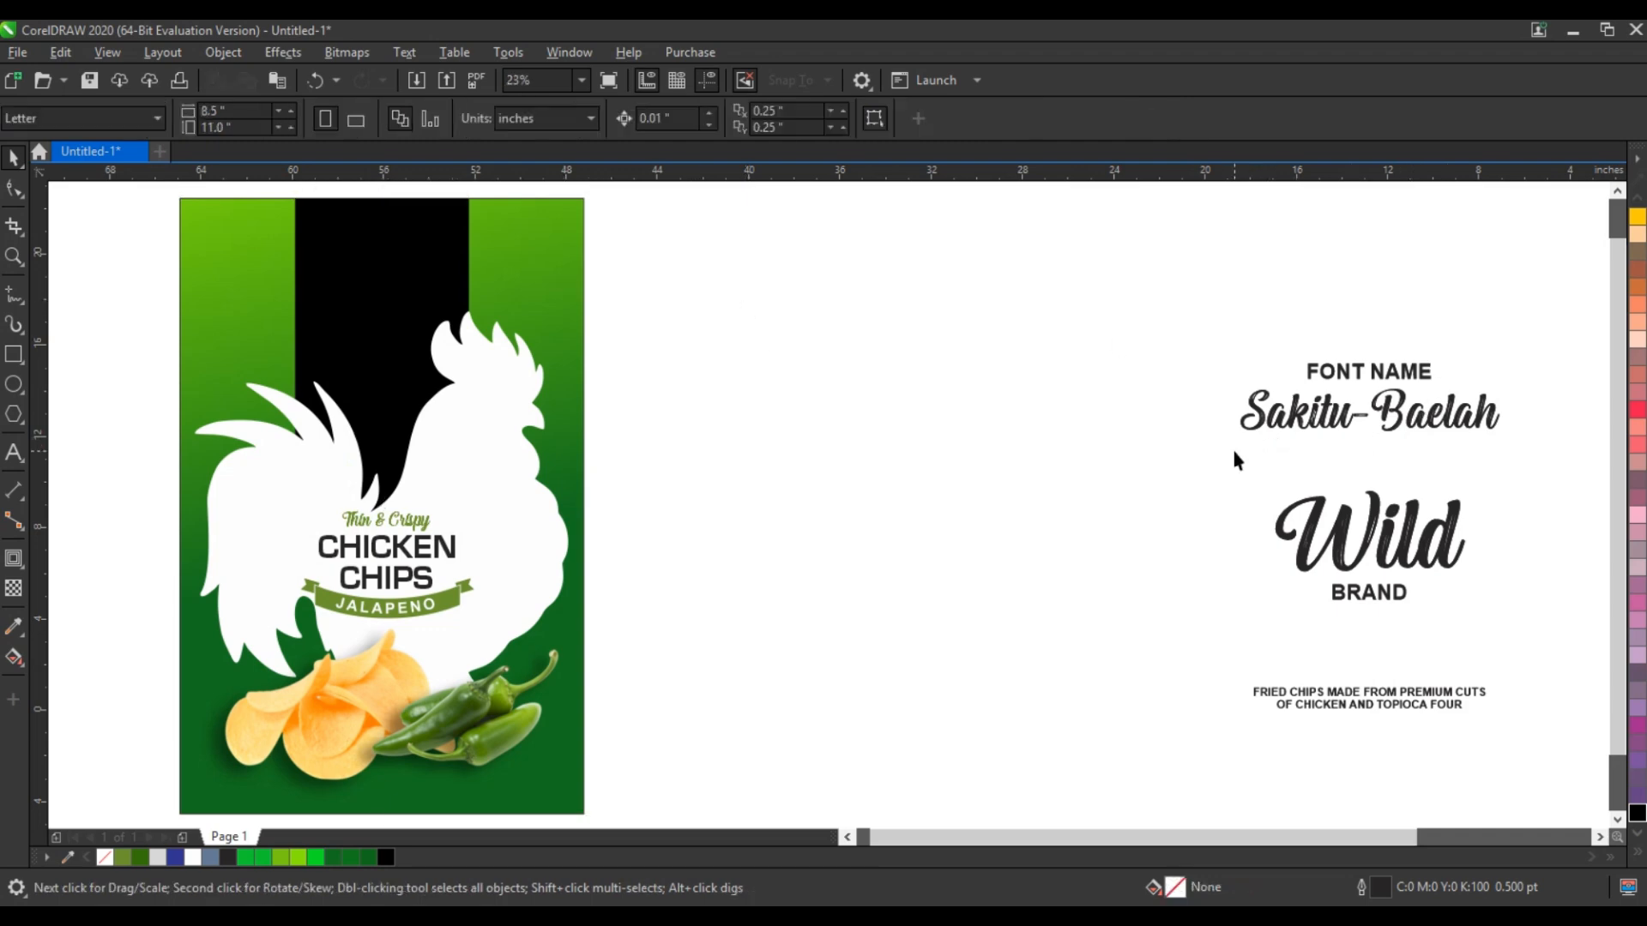
Step: Move the Wild BRAND lettering onto the upper part of the black band and fill it white
{"action": "left_click_drag", "start_coordinate": [1235, 452], "coordinate": [1497, 632]}
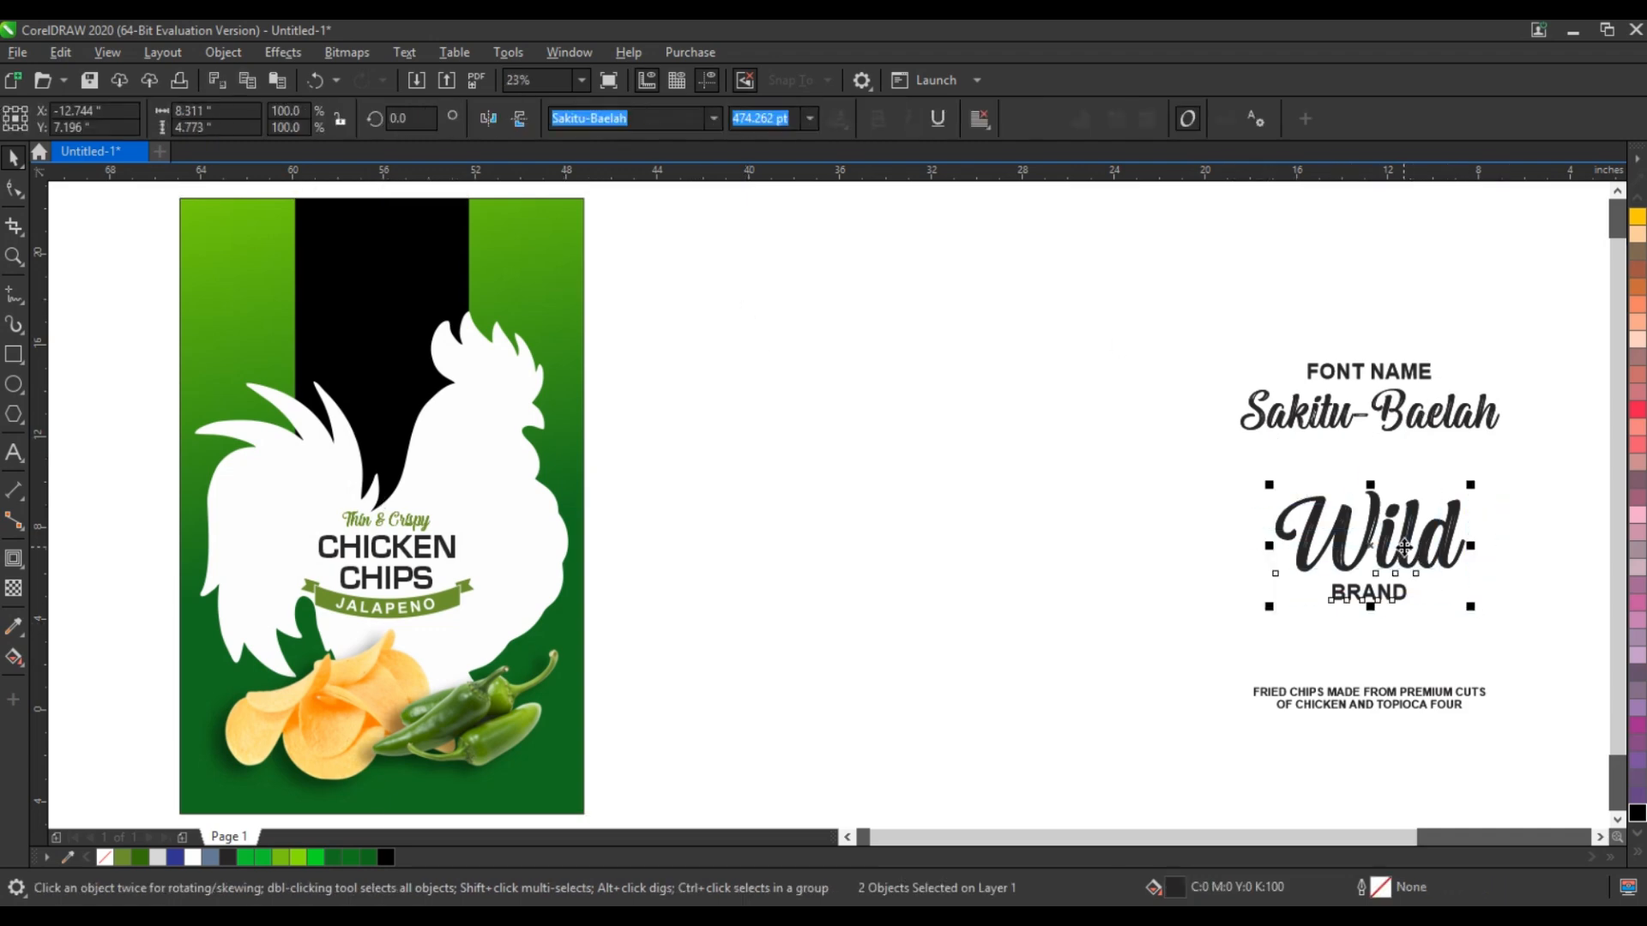
{"action": "left_click_drag", "start_coordinate": [1409, 549], "coordinate": [420, 297]}
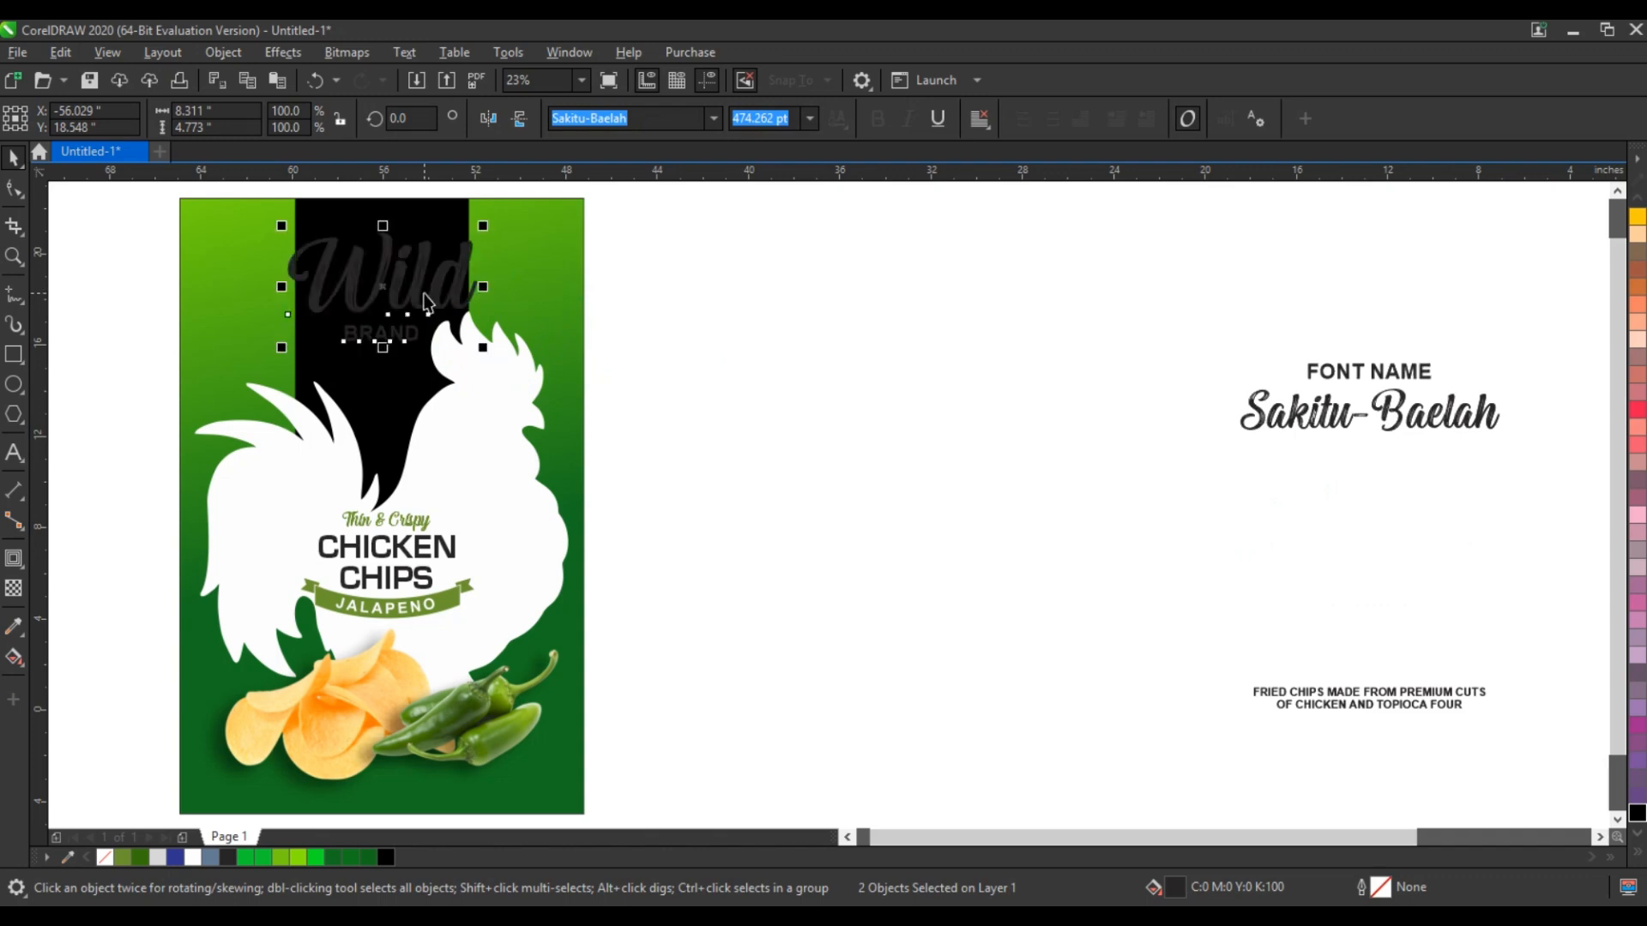
{"action": "left_click", "coordinate": [297, 857]}
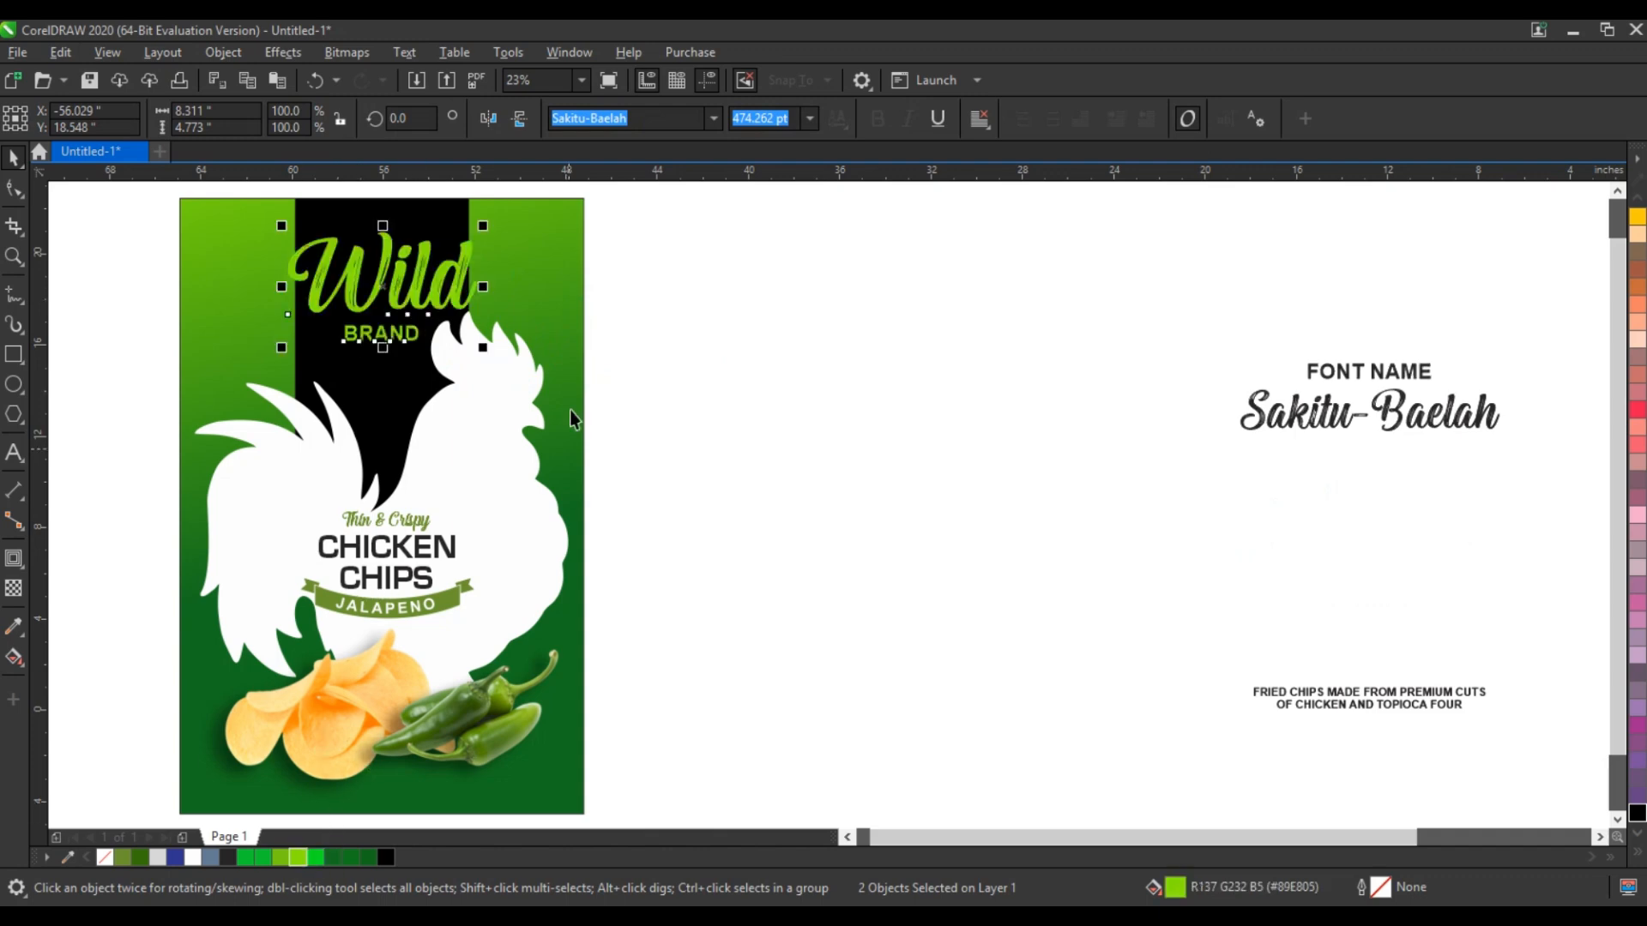
{"action": "left_click", "coordinate": [193, 857]}
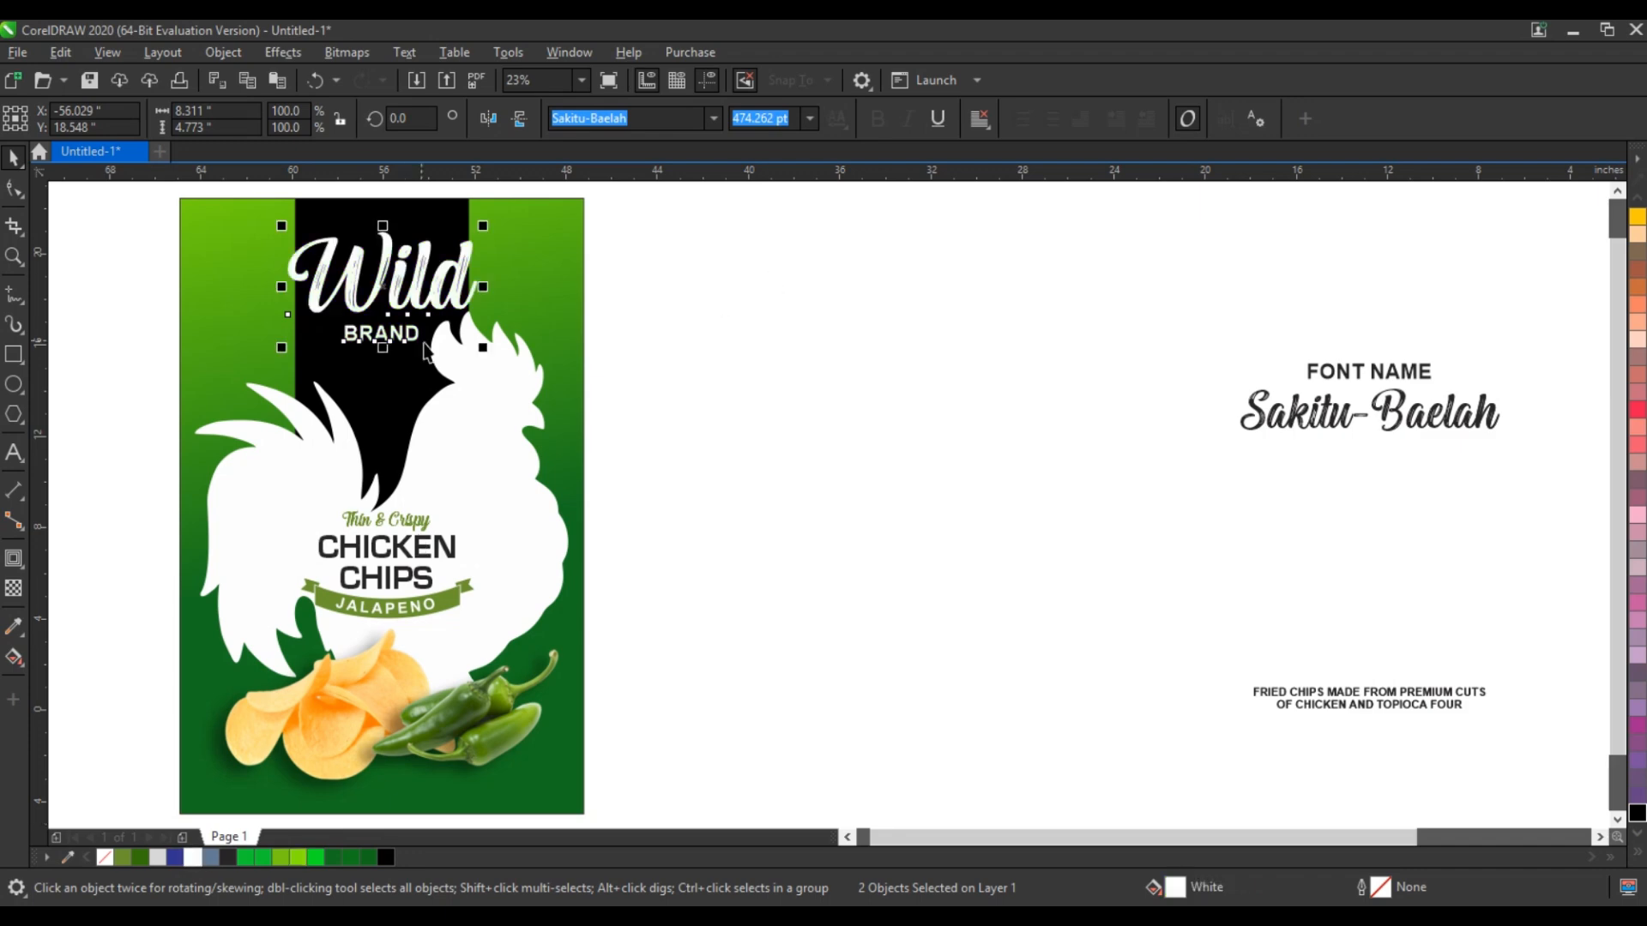
Step: Scale the Wild BRAND lettering down about its center to about 6.92 inches wide so it fits inside the black band
{"action": "left_click_drag", "start_coordinate": [481, 350], "coordinate": [475, 345]}
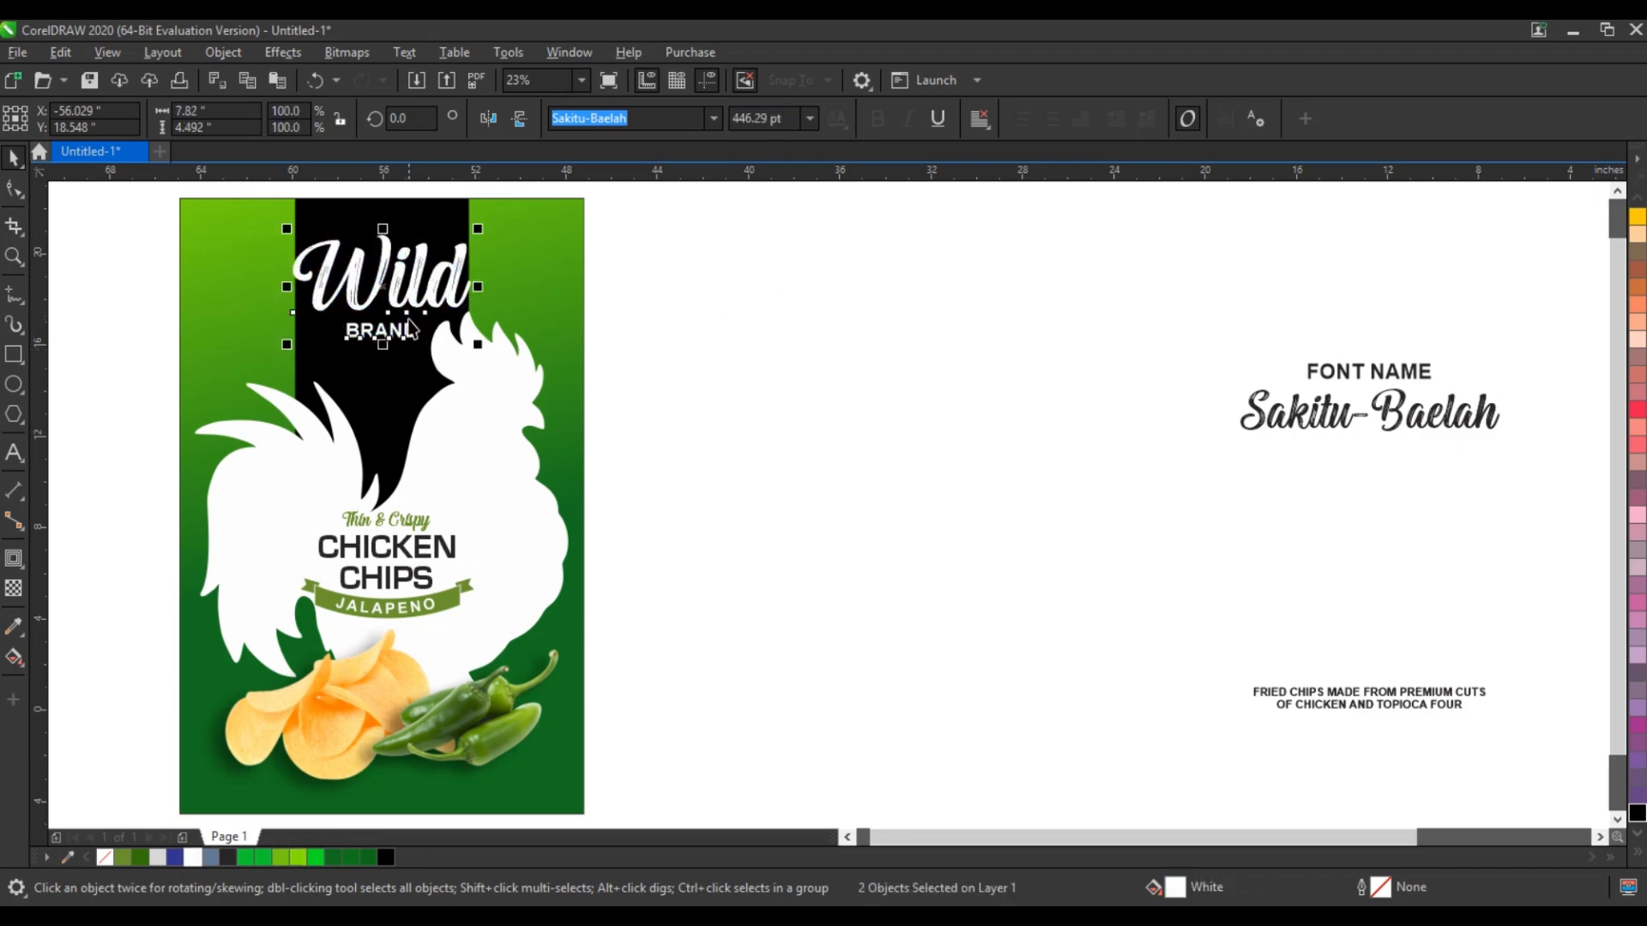
{"action": "left_click", "coordinate": [405, 307]}
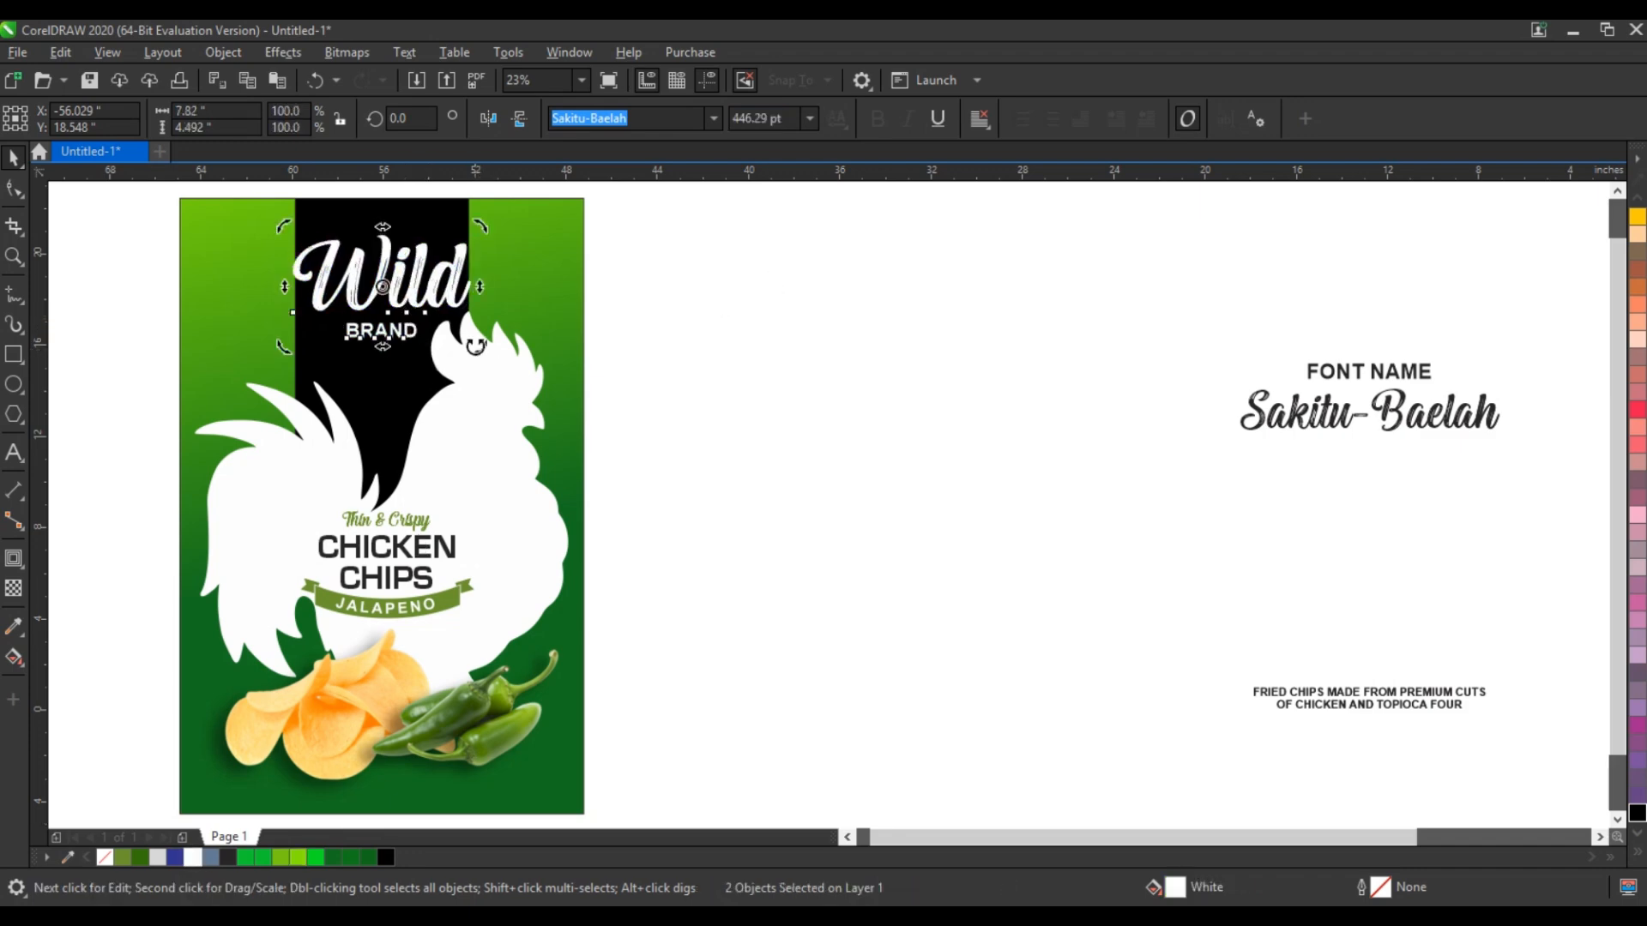
{"action": "left_click", "coordinate": [435, 288]}
{"action": "left_click_drag", "start_coordinate": [483, 346], "coordinate": [471, 345]}
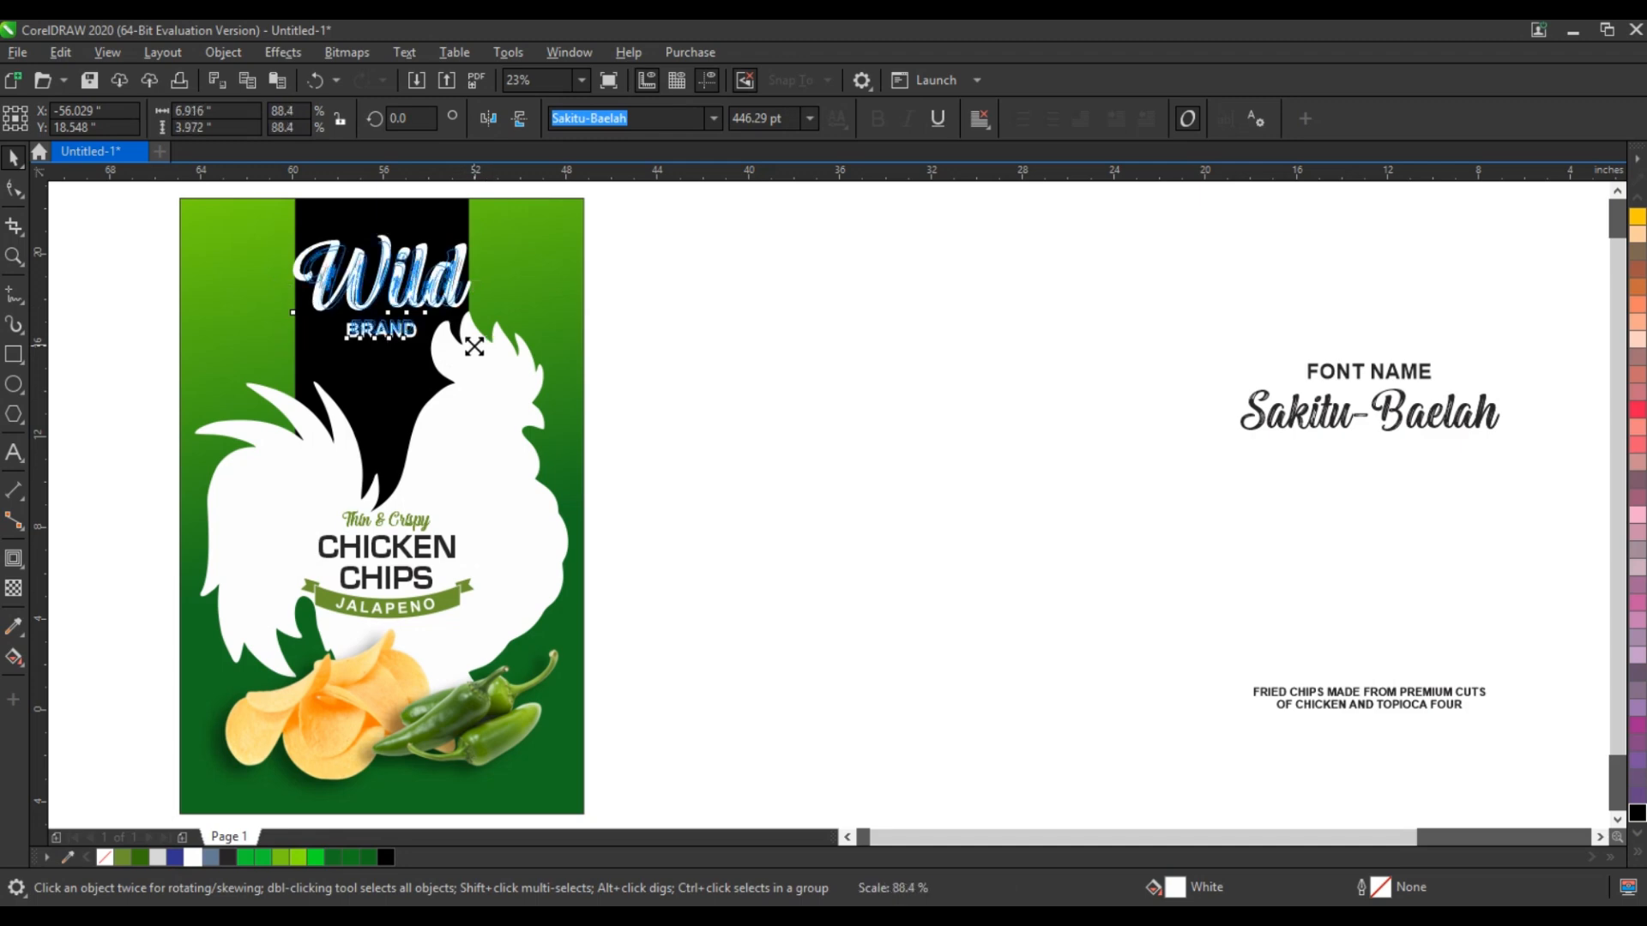
{"action": "left_click", "coordinate": [749, 345]}
Step: Underline the word BRAND beneath the Wild lettering
{"action": "left_click", "coordinate": [394, 332]}
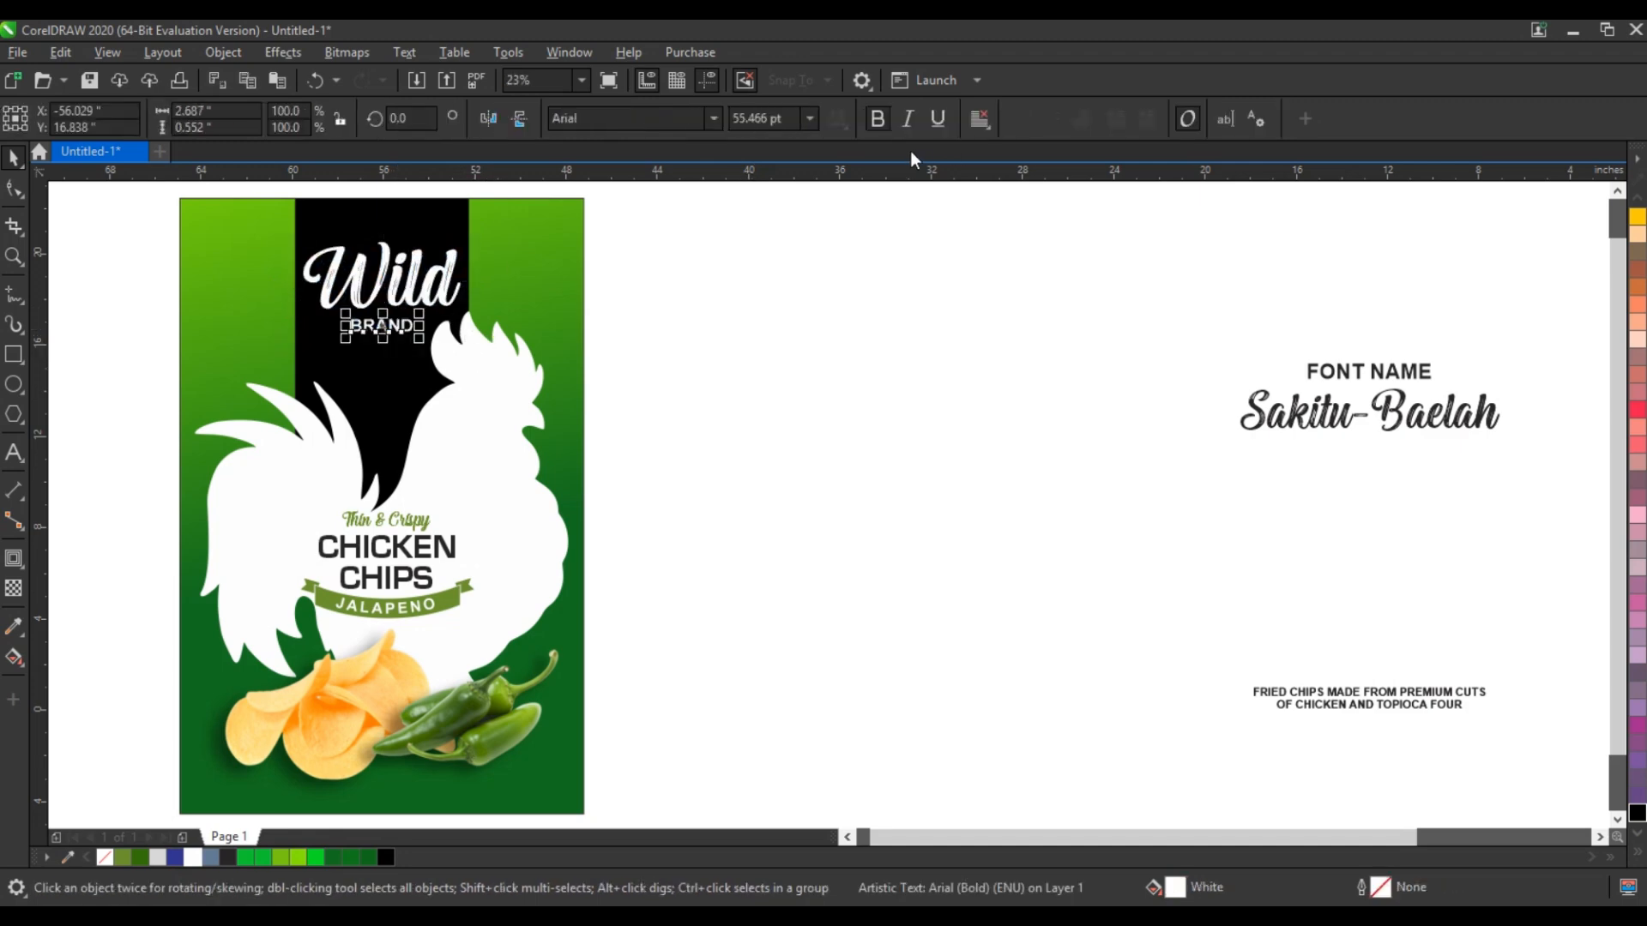
{"action": "left_click", "coordinate": [948, 125]}
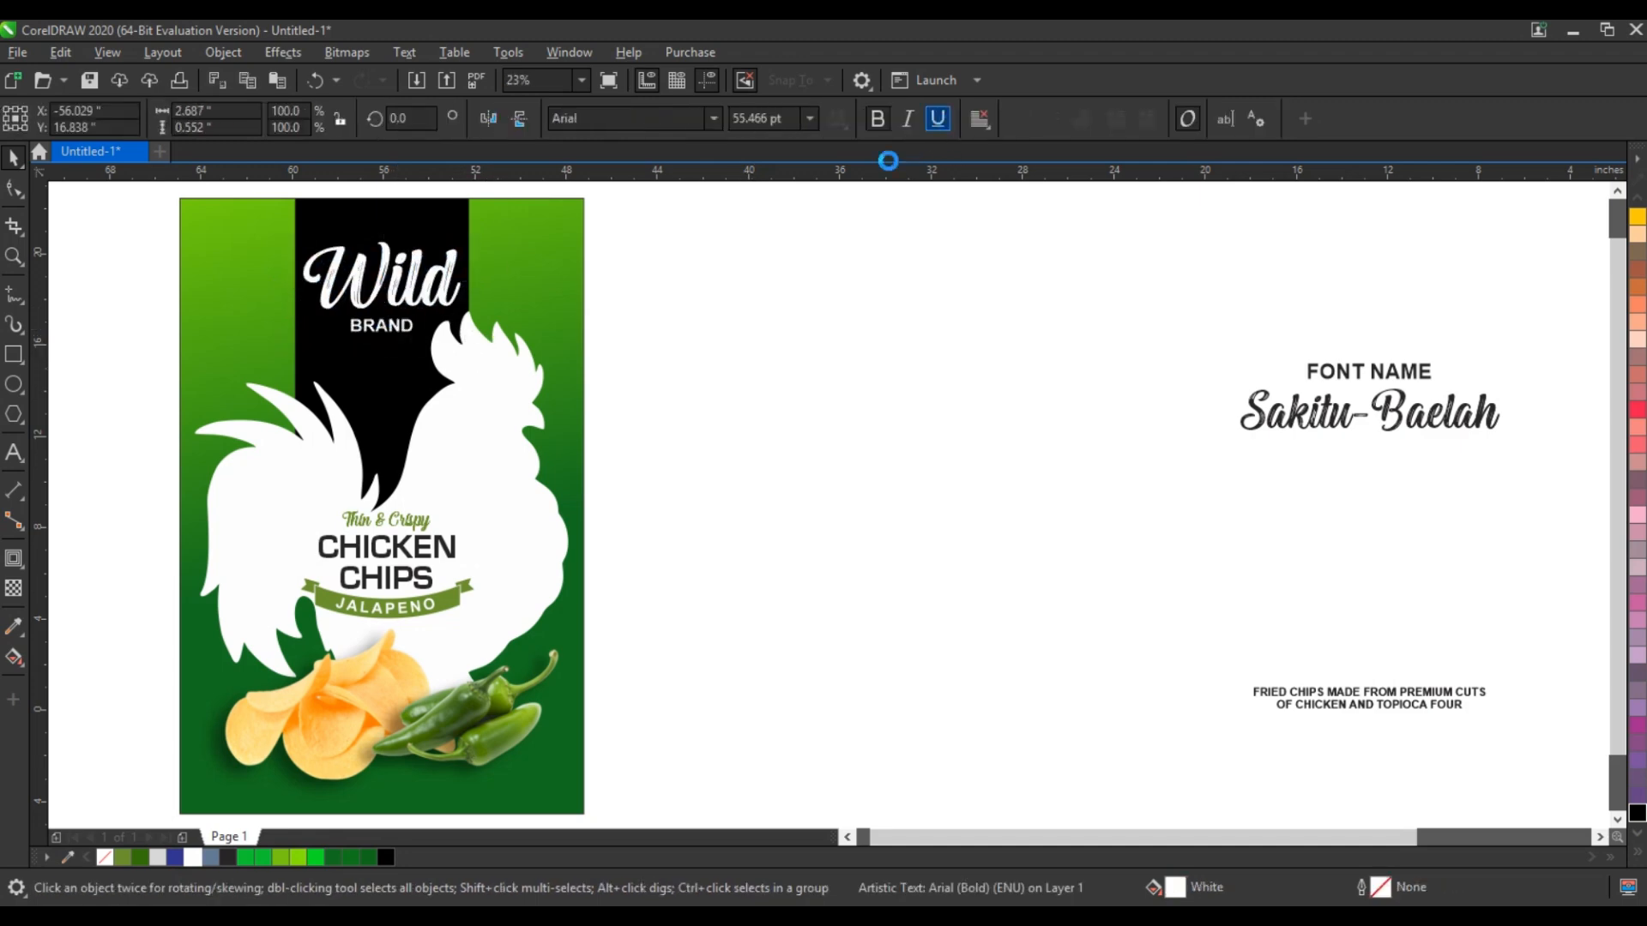
{"action": "left_click", "coordinate": [682, 287]}
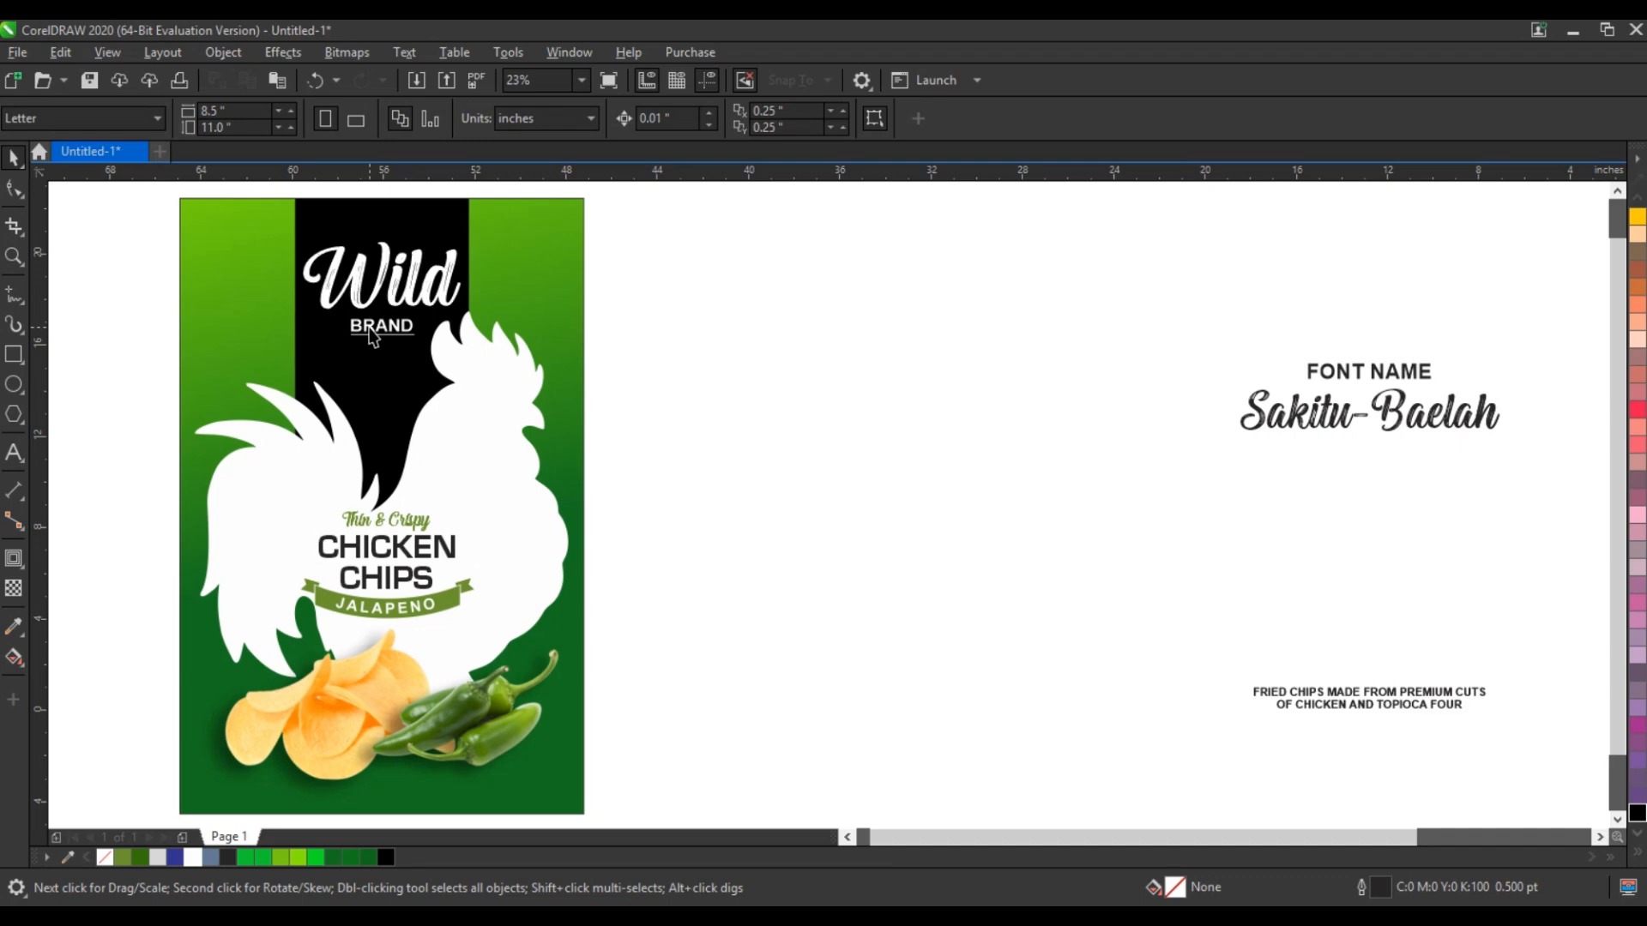
Step: Enlarge the Wild and BRAND texts together to about 7.28 inches wide and center them on the black band
{"action": "left_click", "coordinate": [371, 335]}
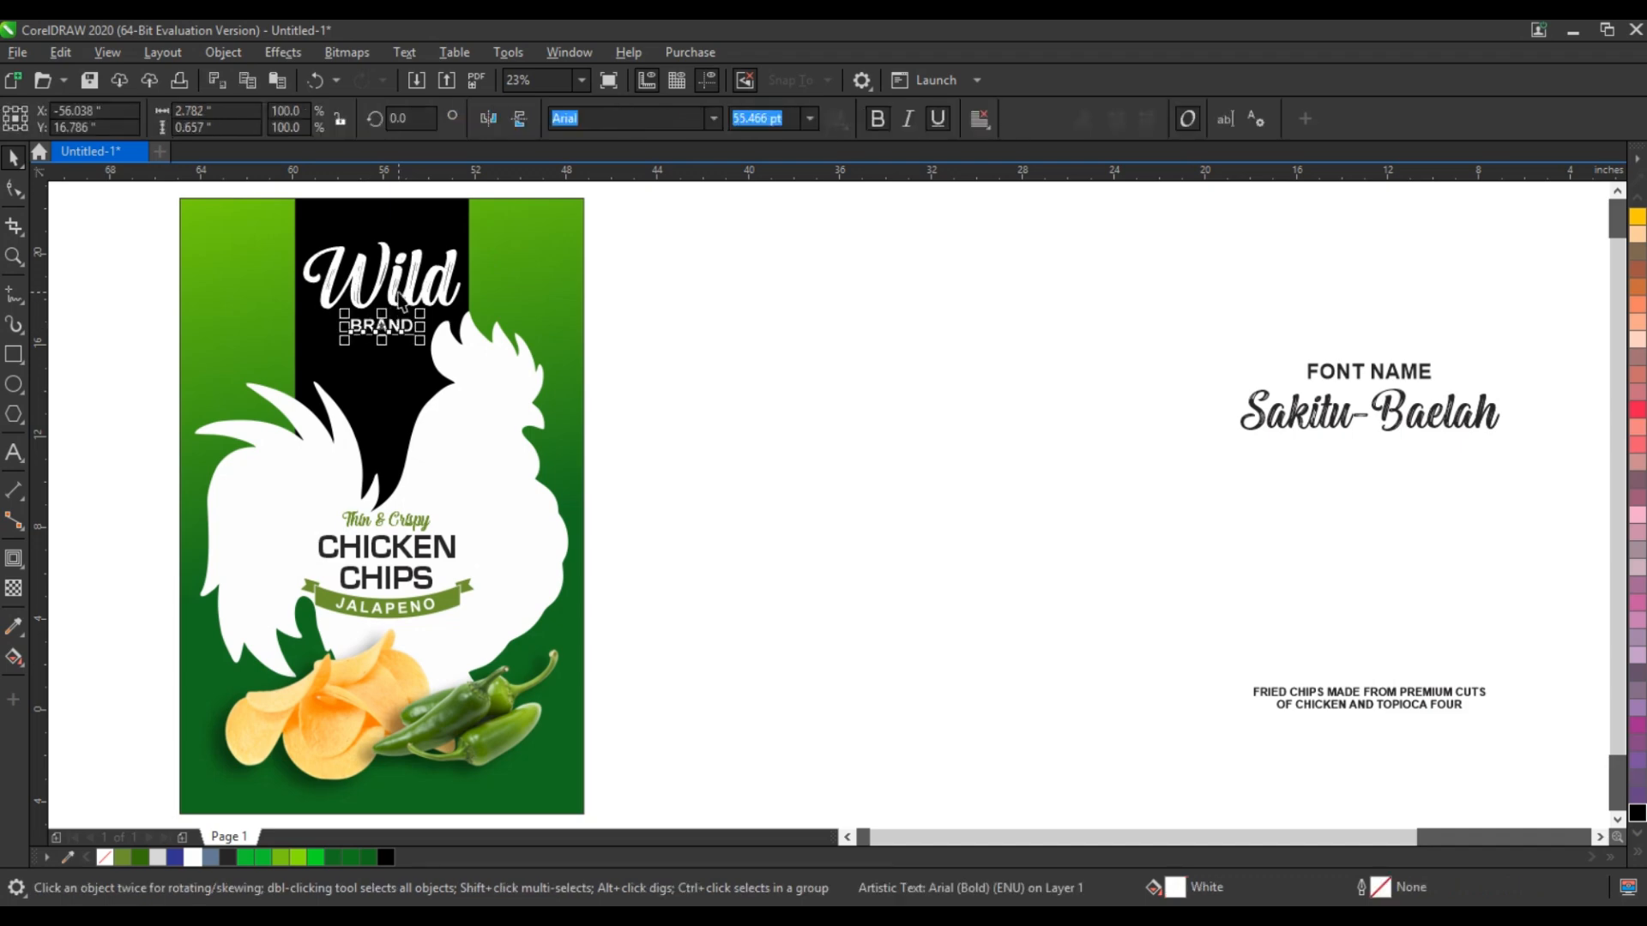
{"action": "left_click", "coordinate": [399, 300], "text": "shift"}
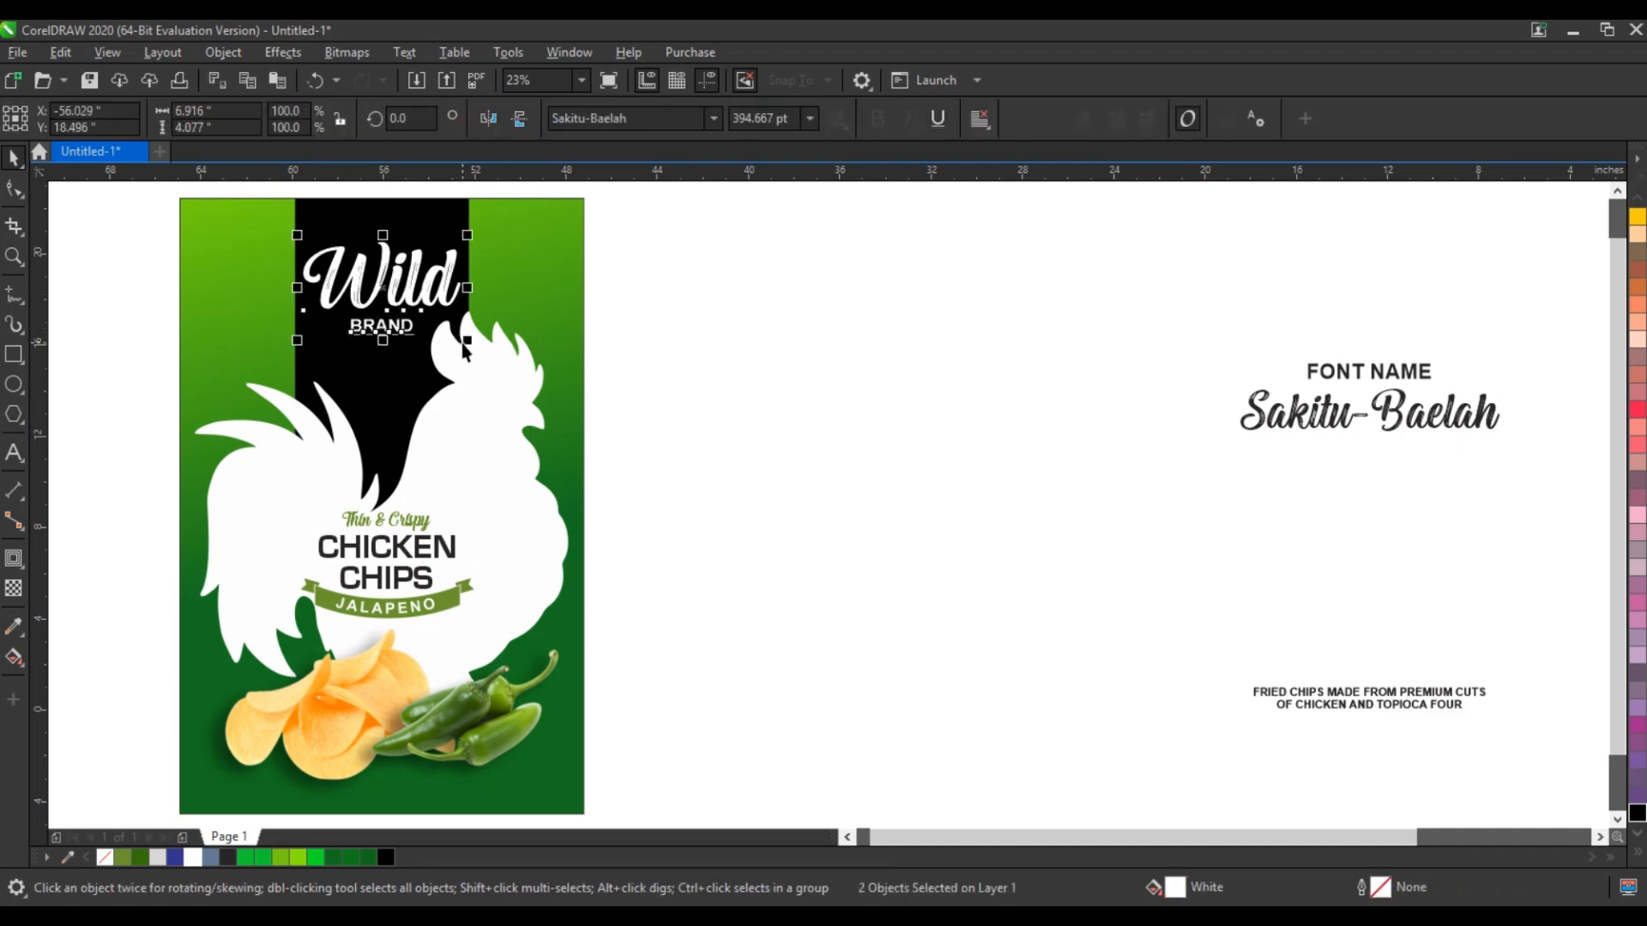
{"action": "left_click_drag", "start_coordinate": [463, 346], "coordinate": [471, 343]}
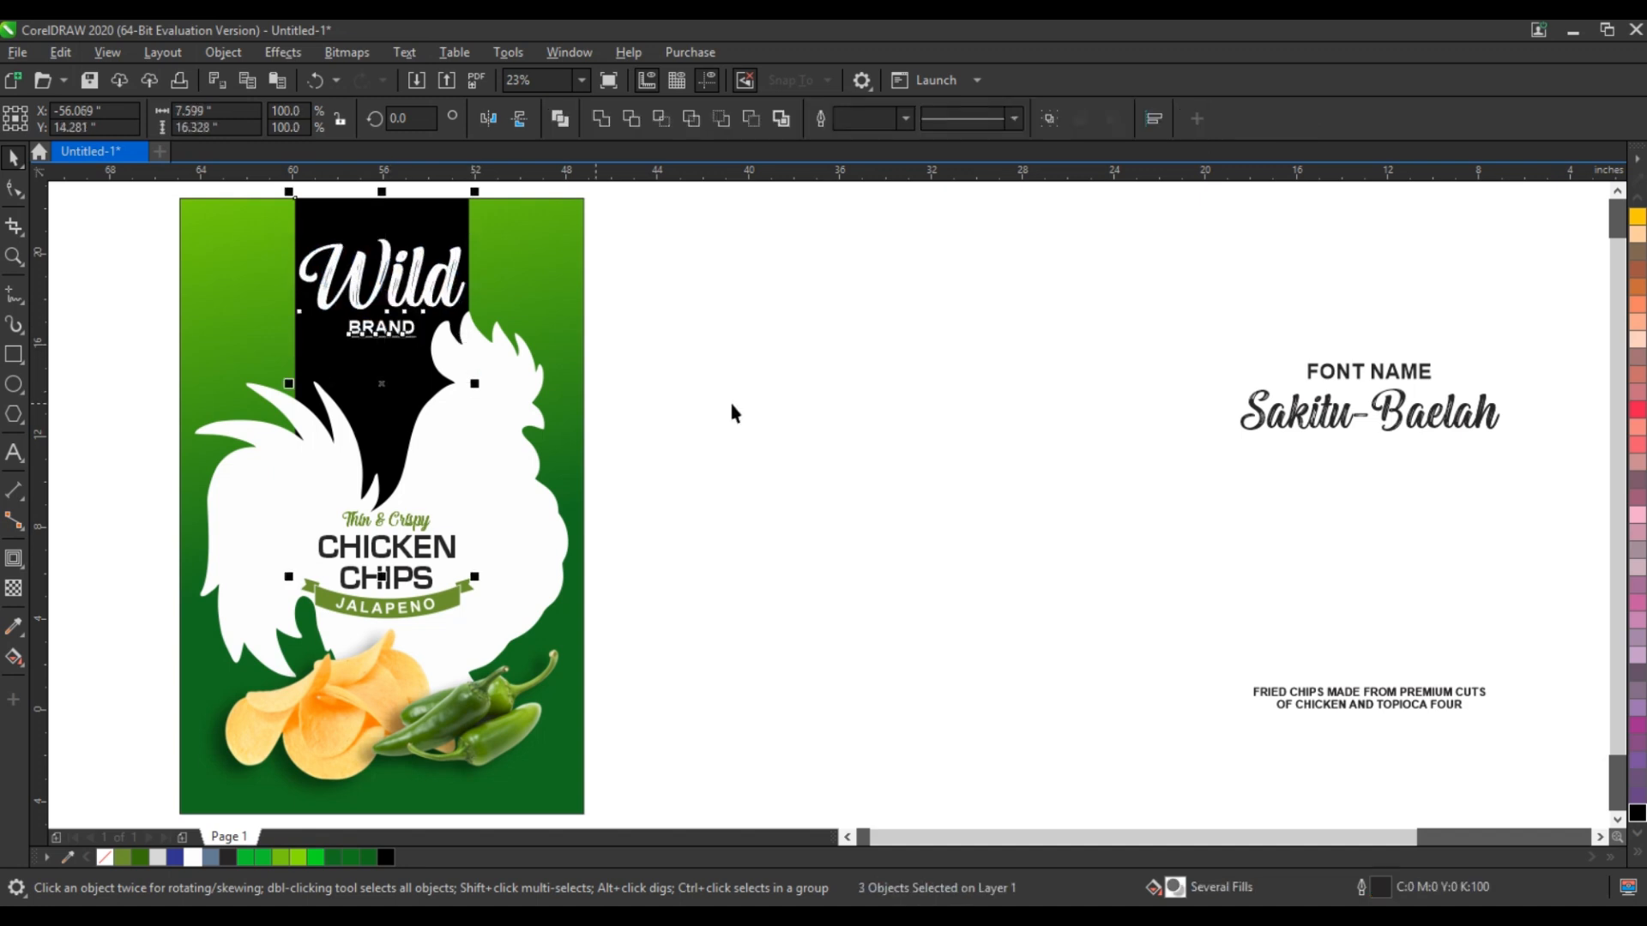
Step: Convert the Wild BRAND lettering to curves and fill it with the muted green #74AC22
{"action": "left_click_drag", "start_coordinate": [695, 229], "coordinate": [185, 396]}
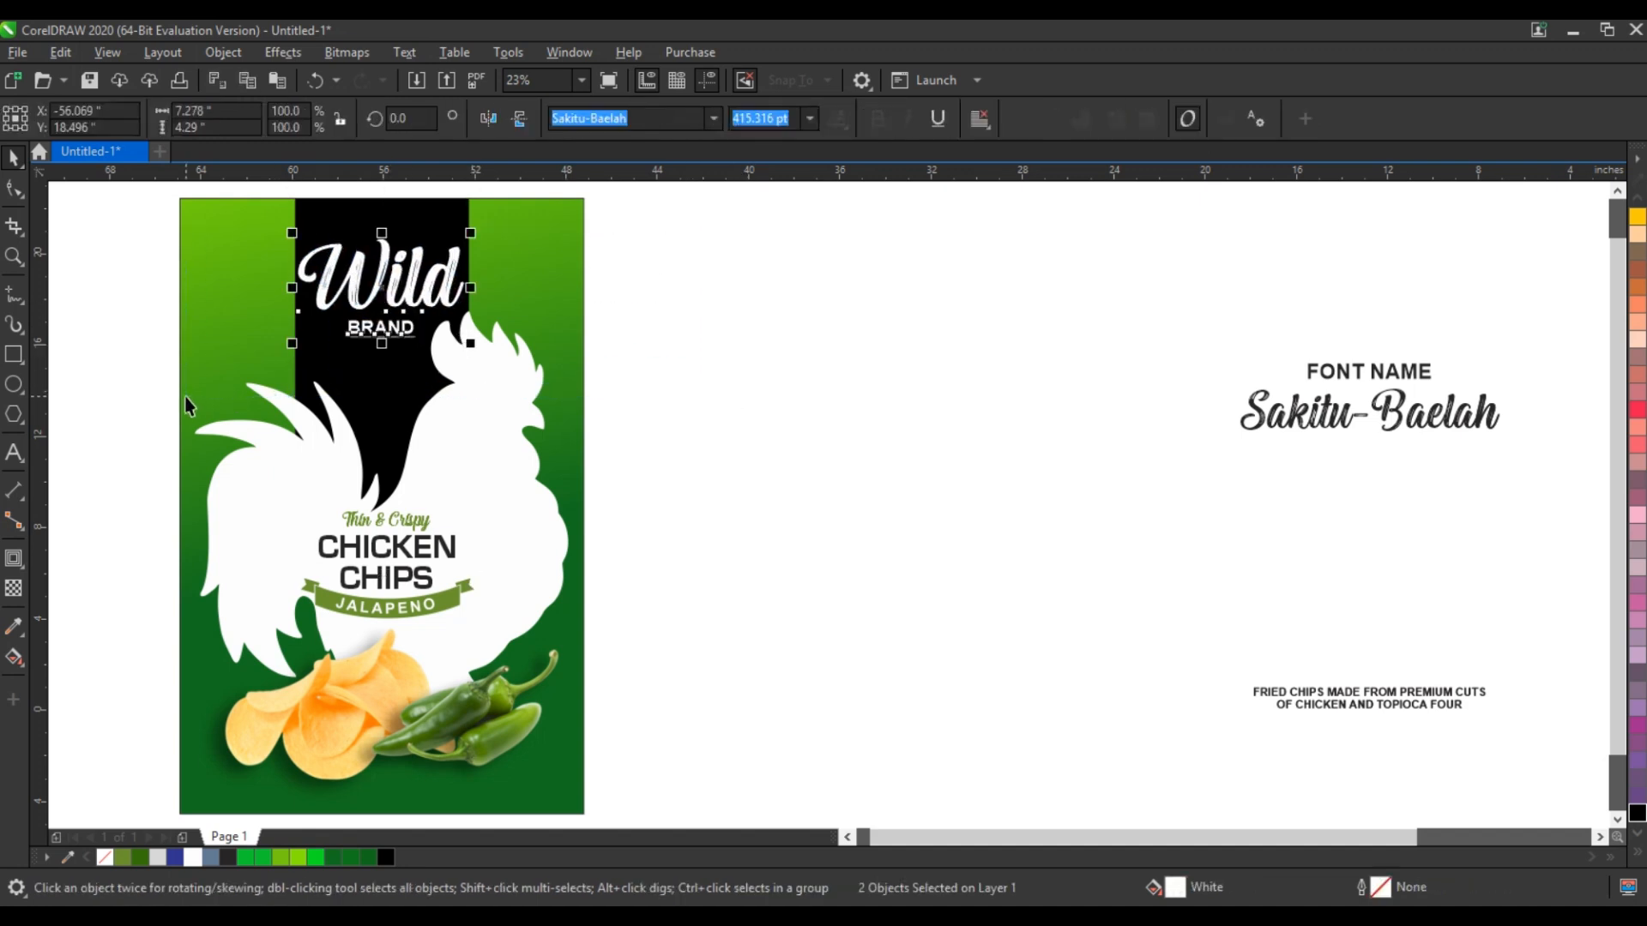
{"action": "key", "text": "ctrl+q"}
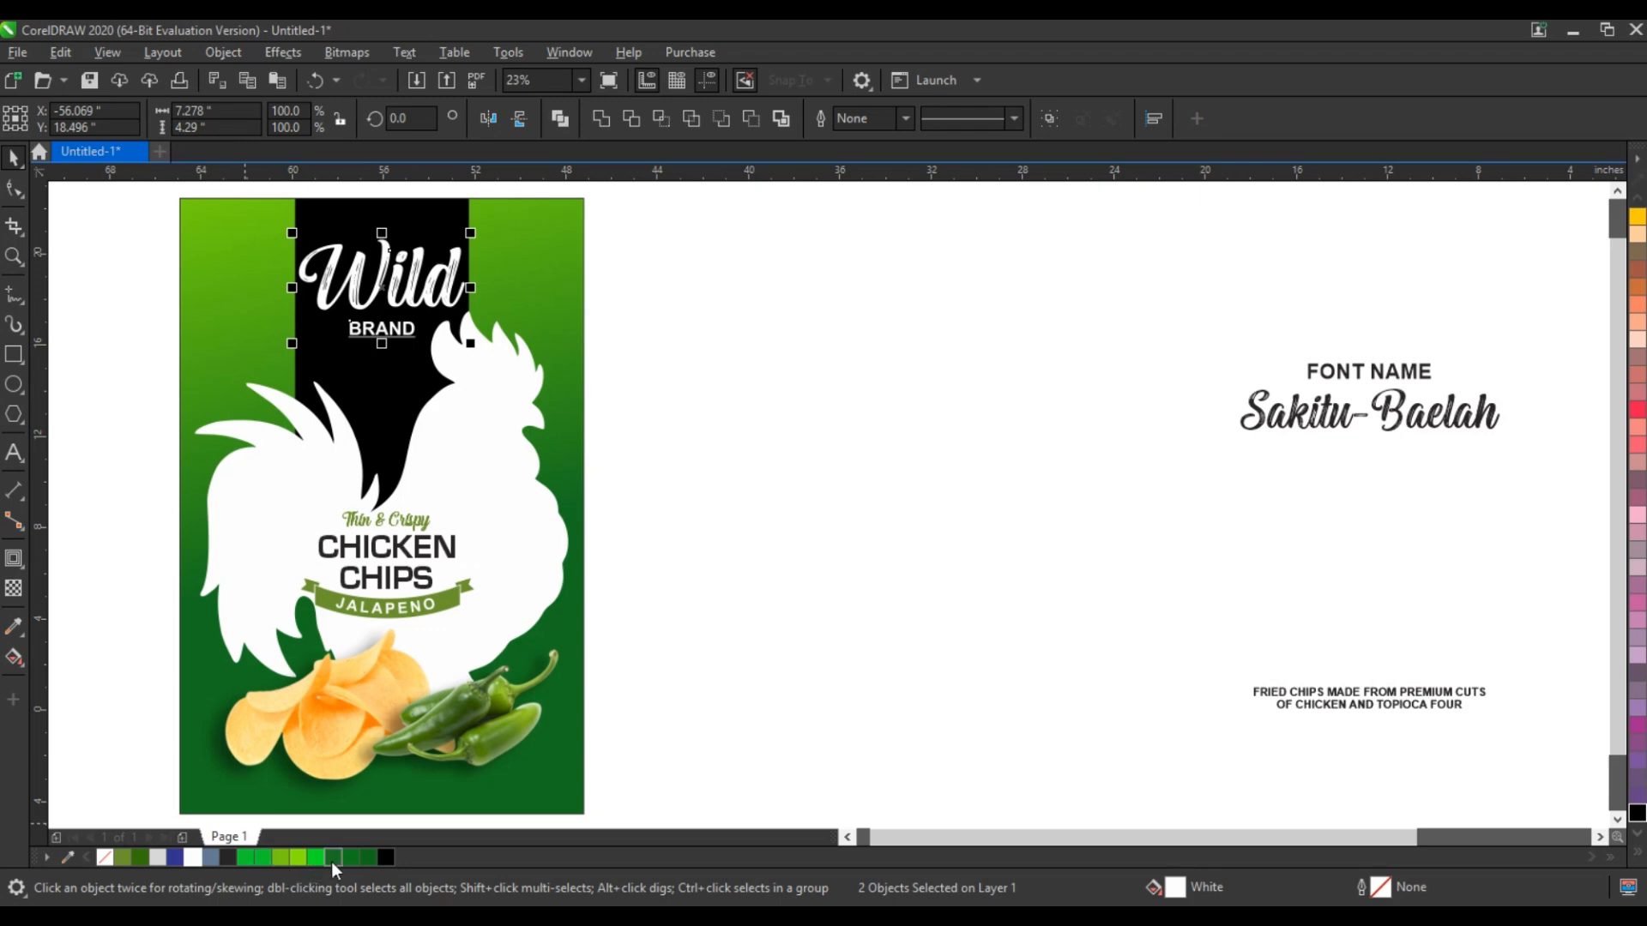
{"action": "left_click", "coordinate": [264, 859]}
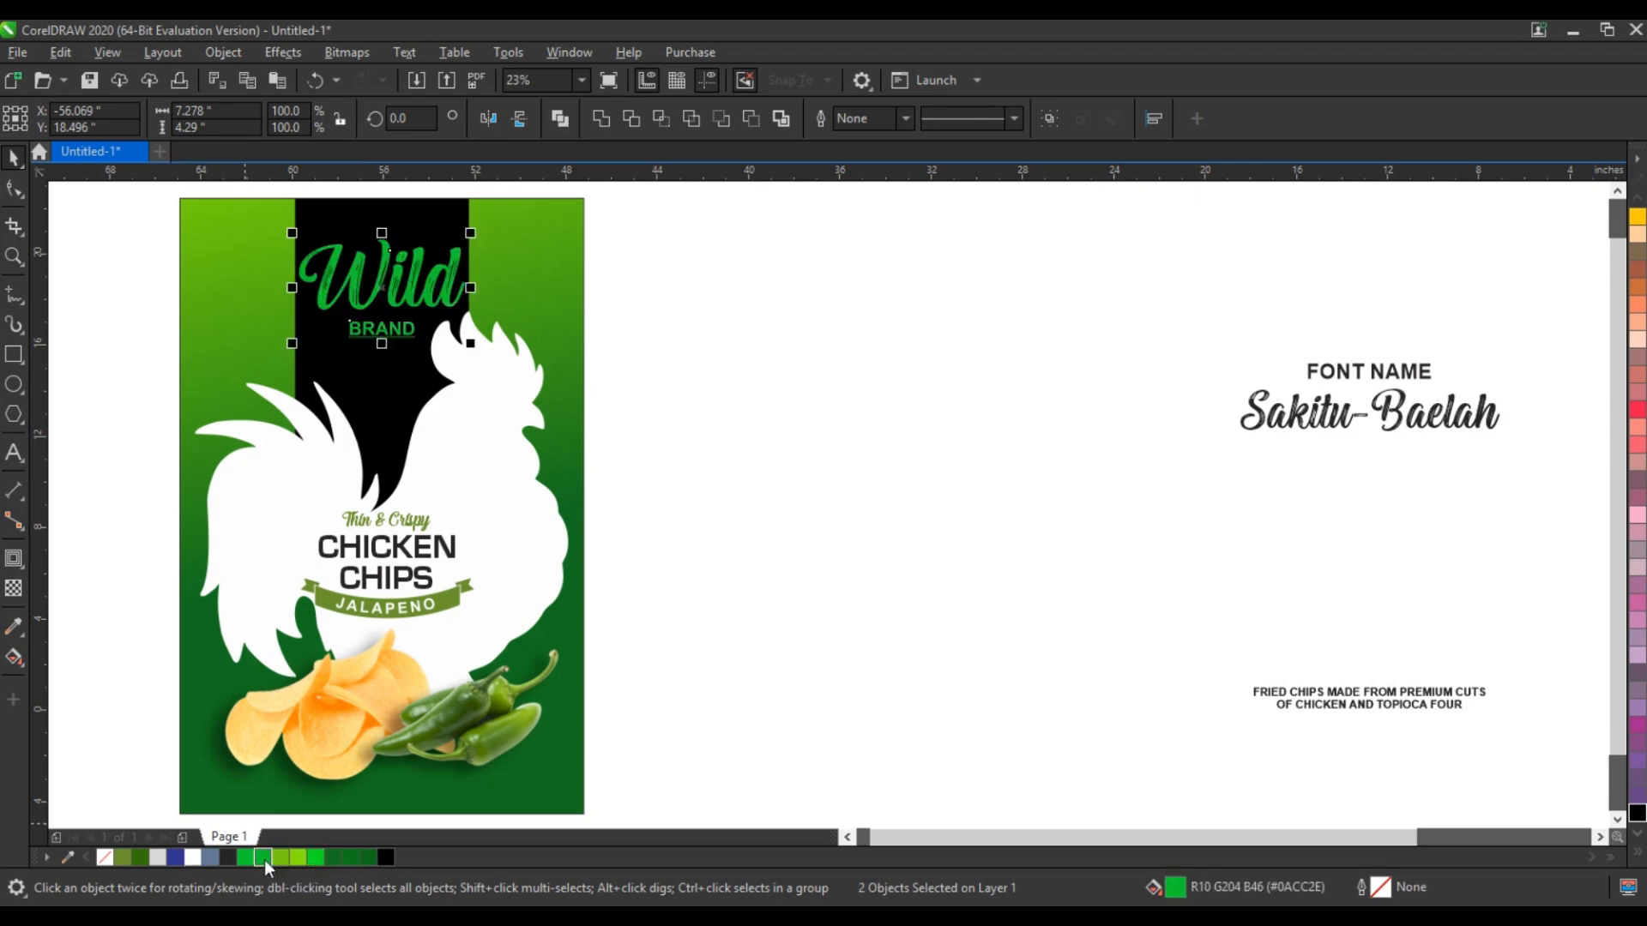
{"action": "left_click", "coordinate": [135, 857]}
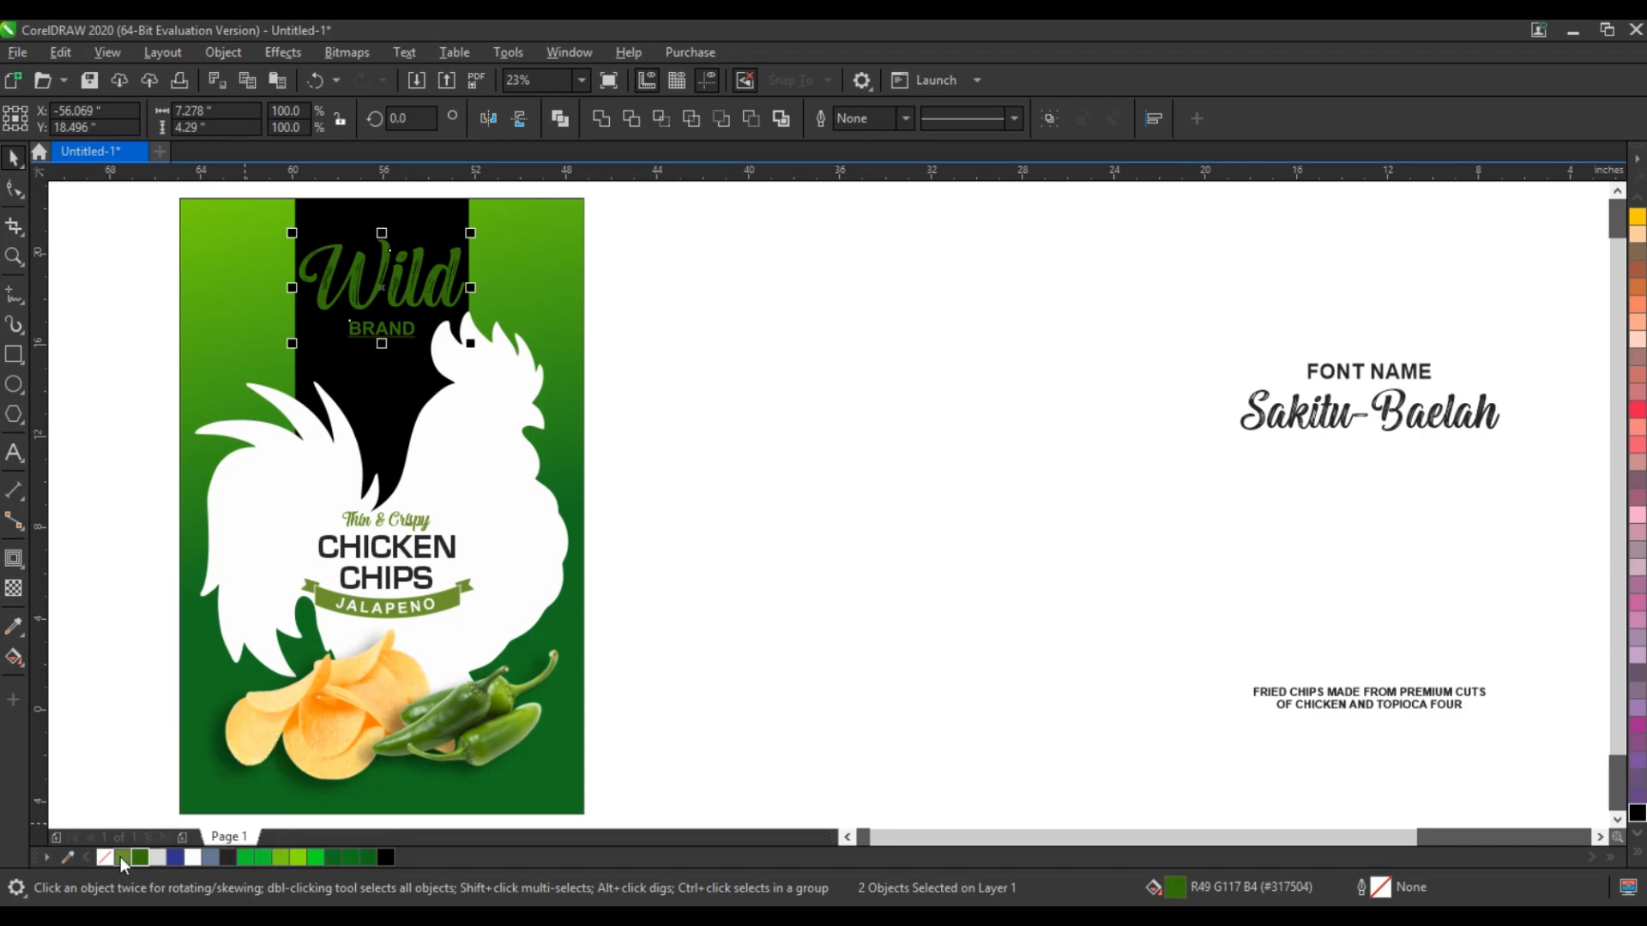
{"action": "left_click", "coordinate": [121, 857]}
{"action": "left_click", "coordinate": [300, 859]}
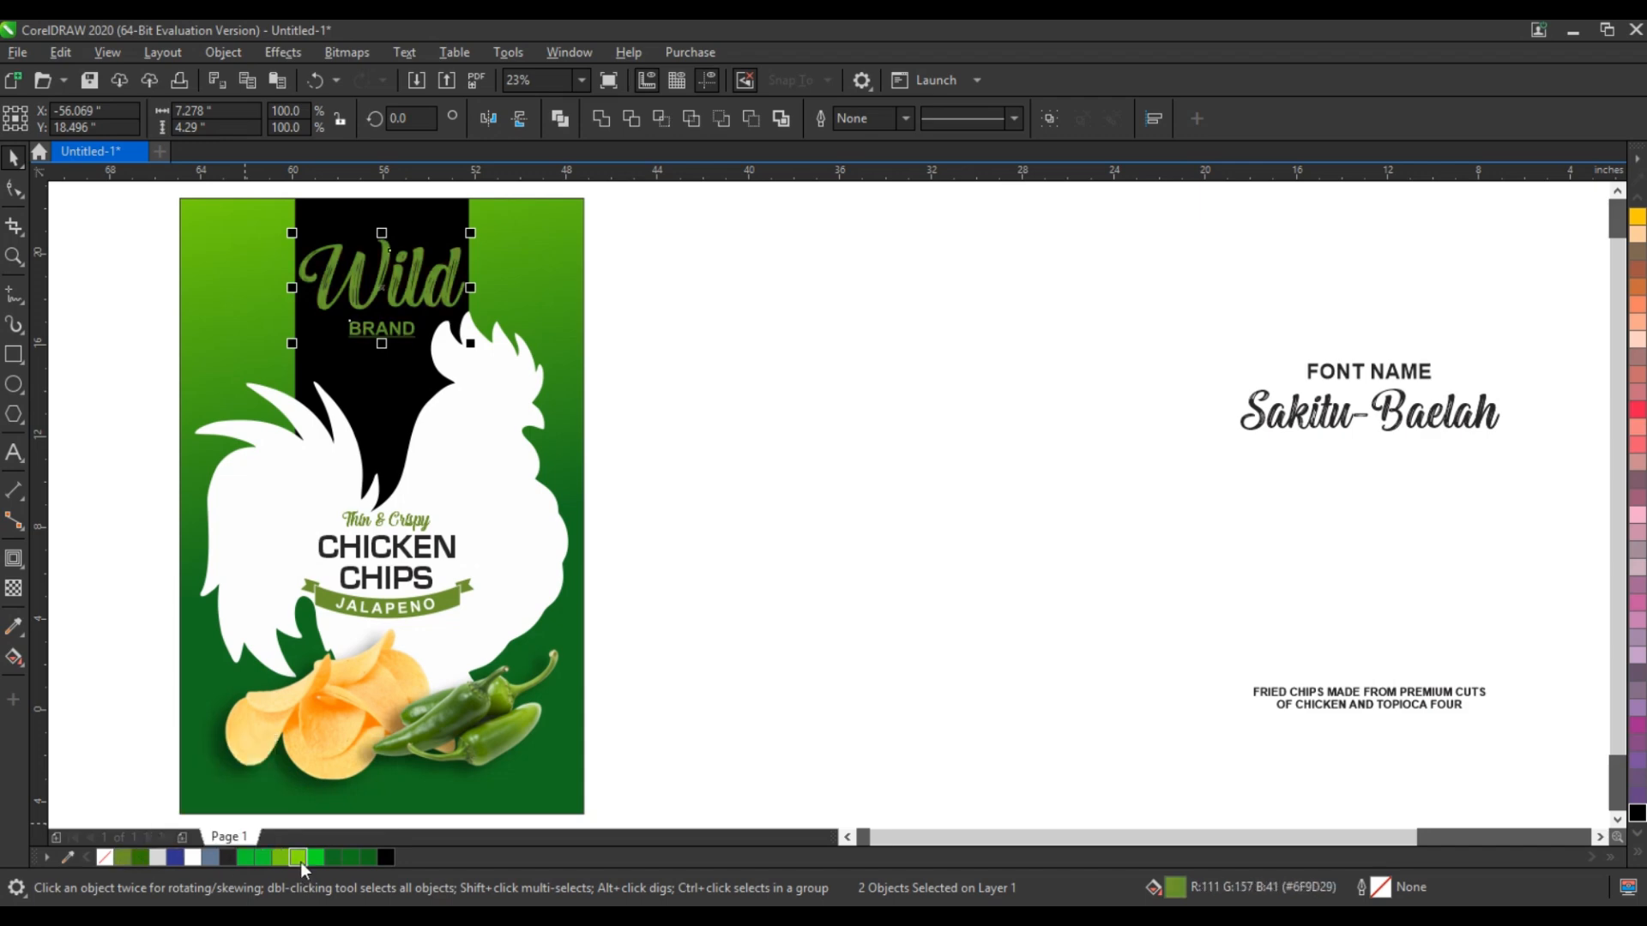
{"action": "left_click", "coordinate": [738, 577]}
{"action": "left_click_drag", "start_coordinate": [665, 202], "coordinate": [280, 355]}
{"action": "left_click", "coordinate": [1051, 386]}
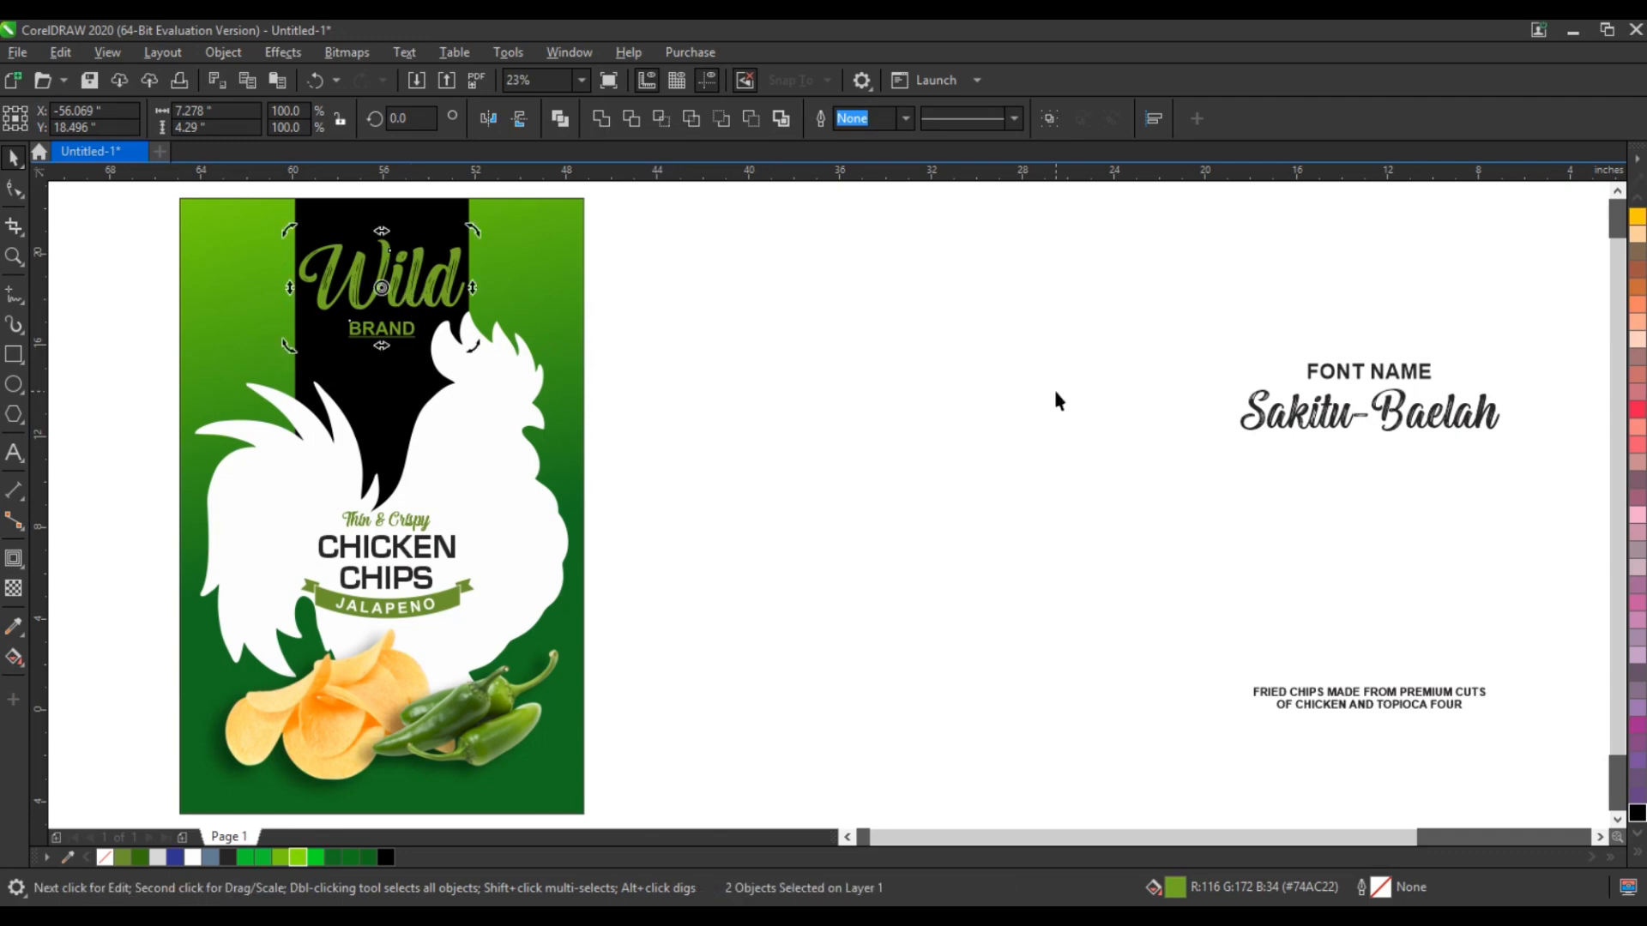
Step: Move the two-line FRIED CHIPS MADE FROM PREMIUM CUTS text to the bottom of the package, below the chips
{"action": "left_click_drag", "start_coordinate": [1076, 623], "coordinate": [461, 764]}
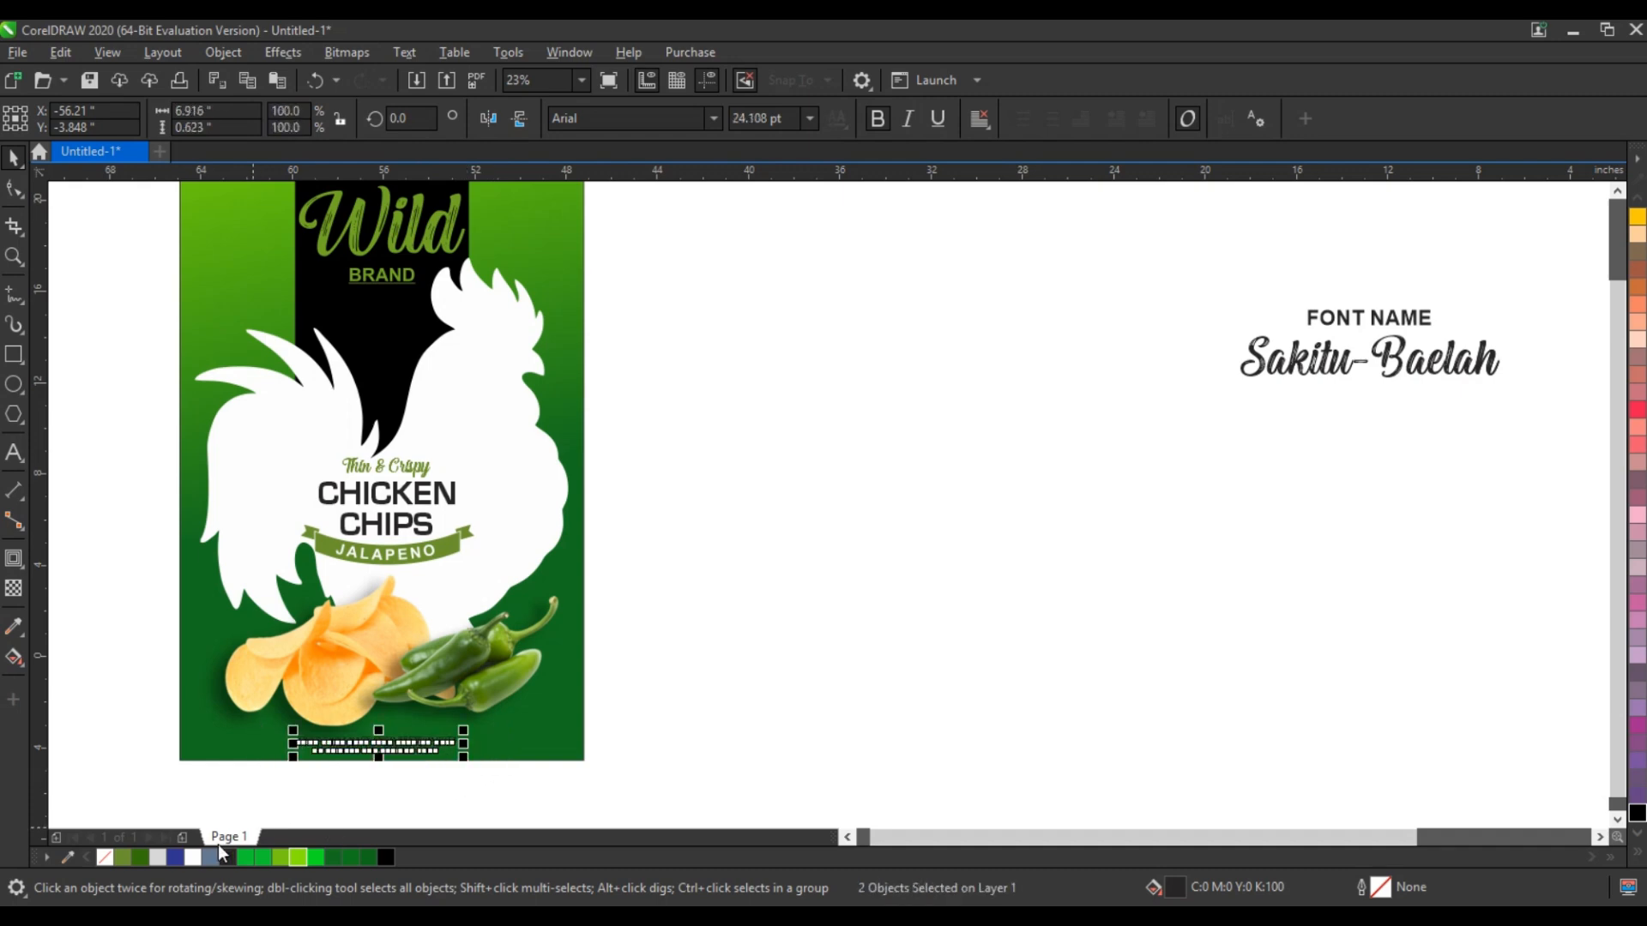
{"action": "left_click", "coordinate": [558, 734], "text": "shift"}
{"action": "key", "text": "c"}
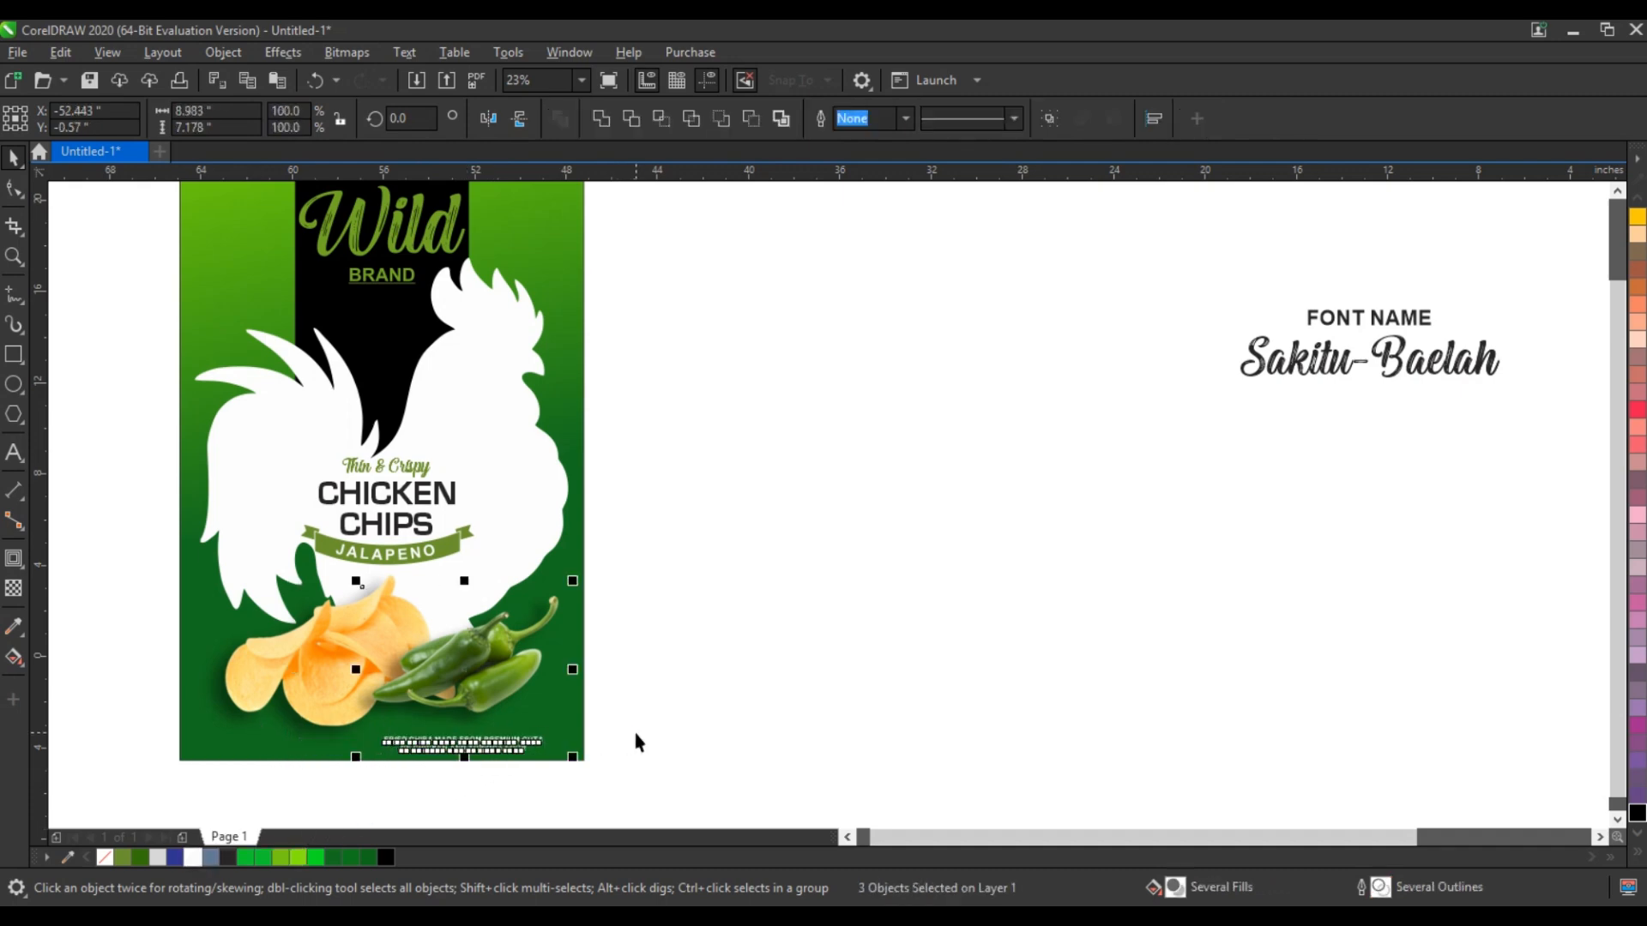
{"action": "key", "text": "ctrl+z"}
Step: Fill the two-line FRIED CHIPS text white and center it horizontally on the green package background
{"action": "left_click_drag", "start_coordinate": [612, 771], "coordinate": [244, 711]}
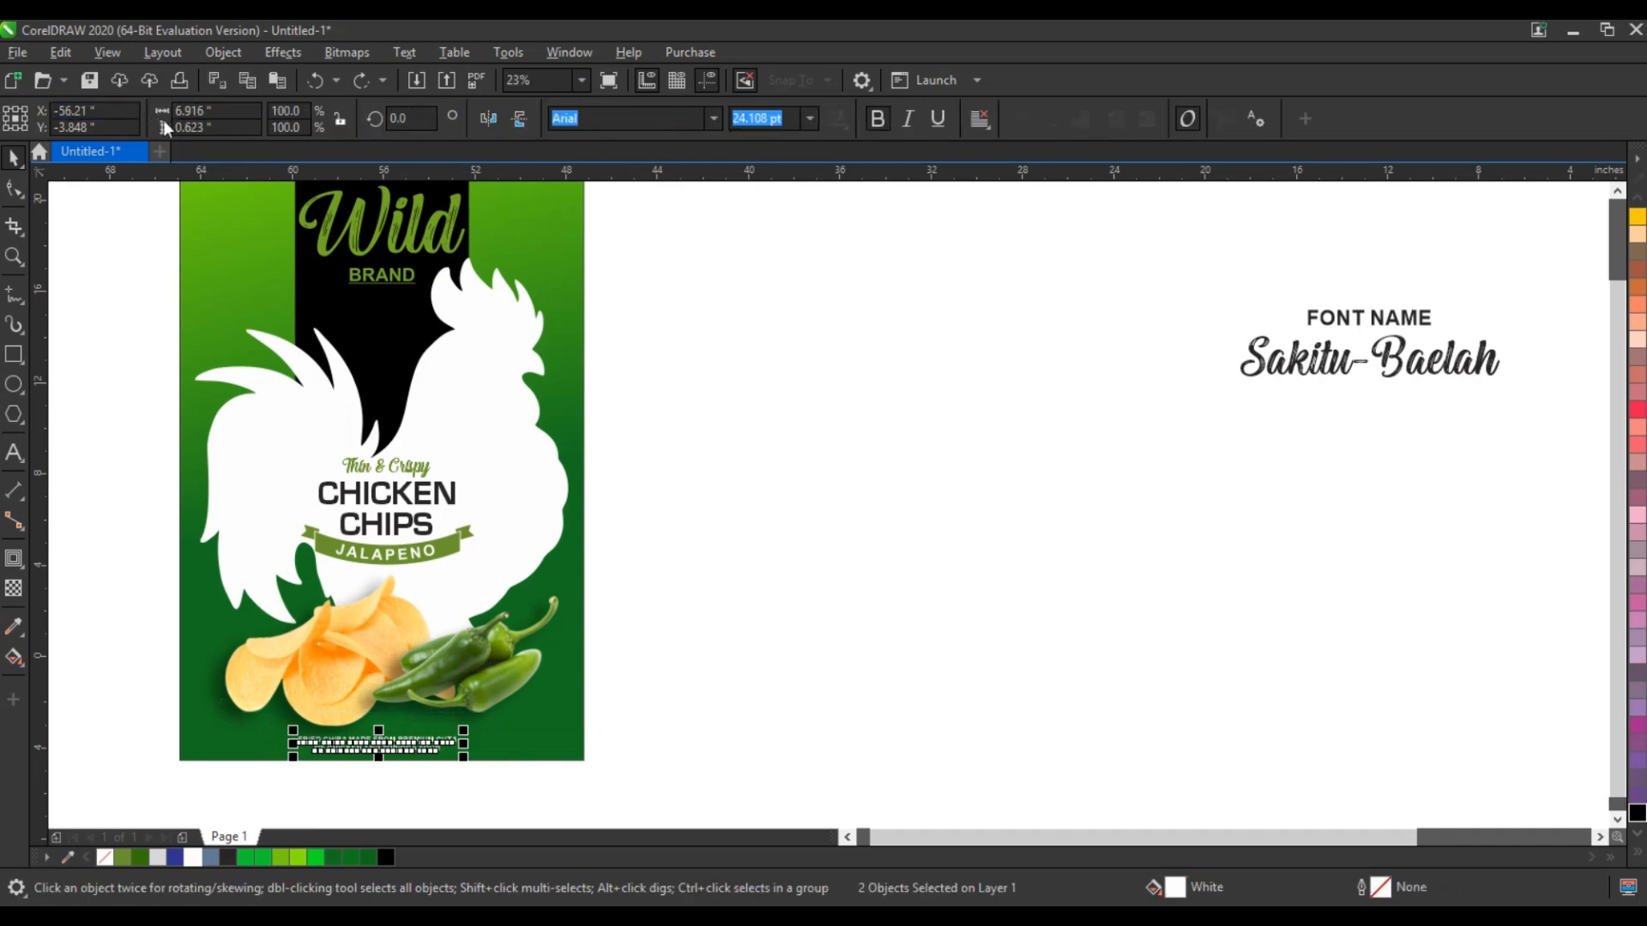
{"action": "left_click", "coordinate": [234, 286], "text": "shift"}
{"action": "key", "text": "c"}
{"action": "left_click", "coordinate": [692, 632]}
Step: Scale the rooster, product text, ribbon, chips, peppers and tagline together to about 15.4 inches wide and move them slightly up
{"action": "left_click", "coordinate": [582, 669]}
{"action": "key", "text": "shift+F2"}
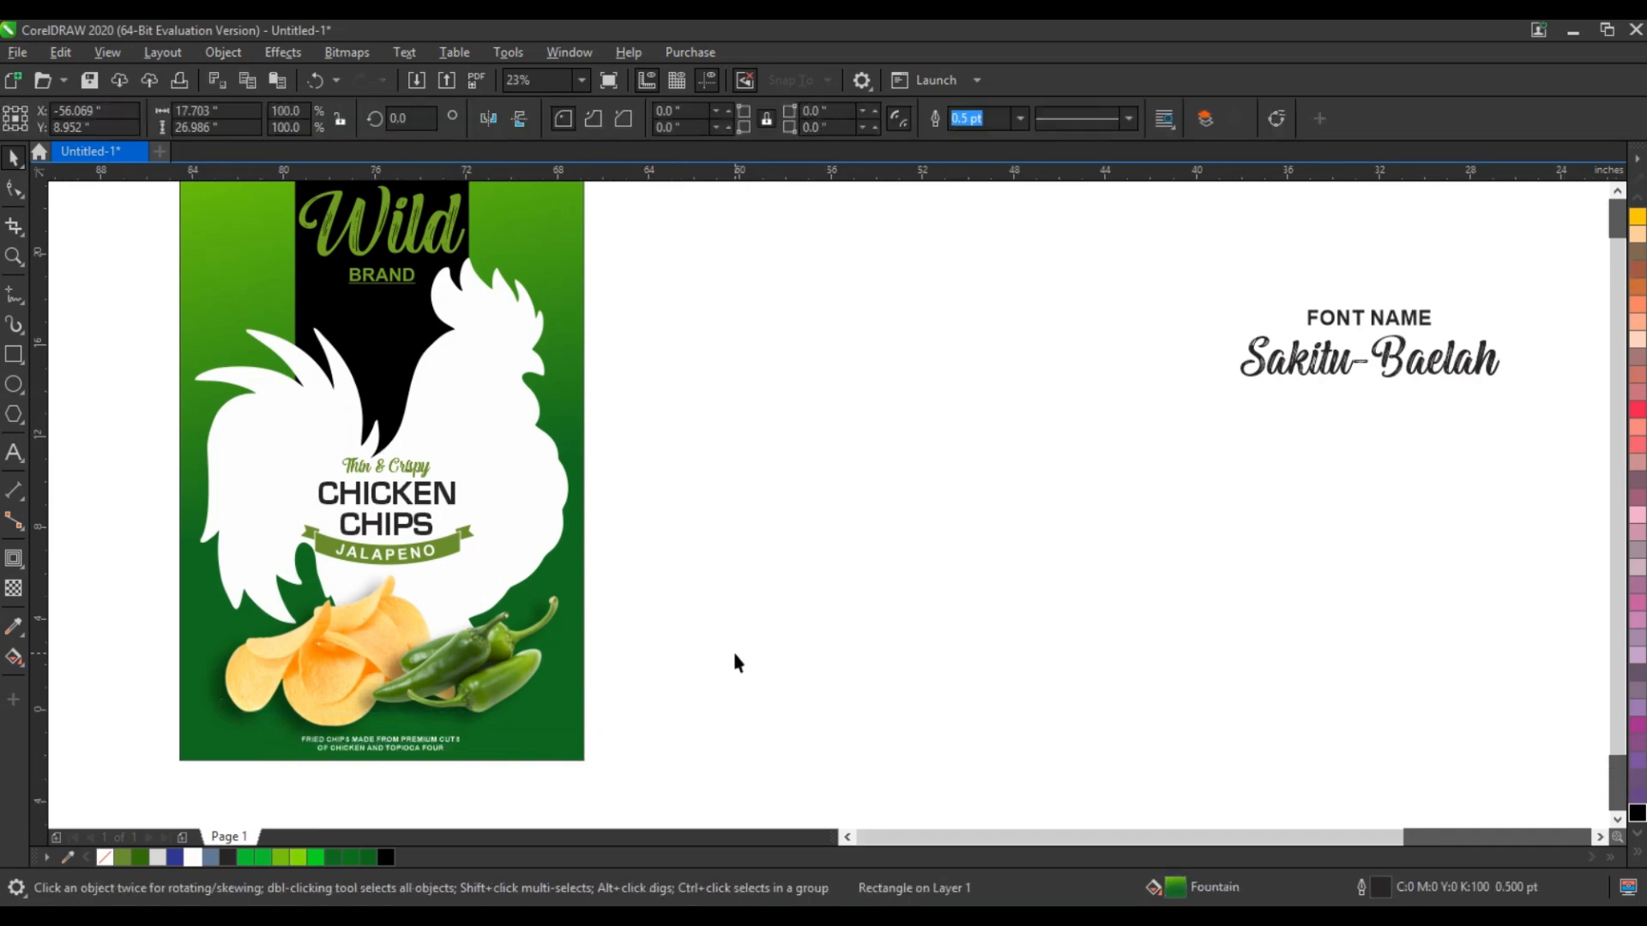
{"action": "left_click", "coordinate": [1046, 646]}
{"action": "left_click", "coordinate": [740, 439]}
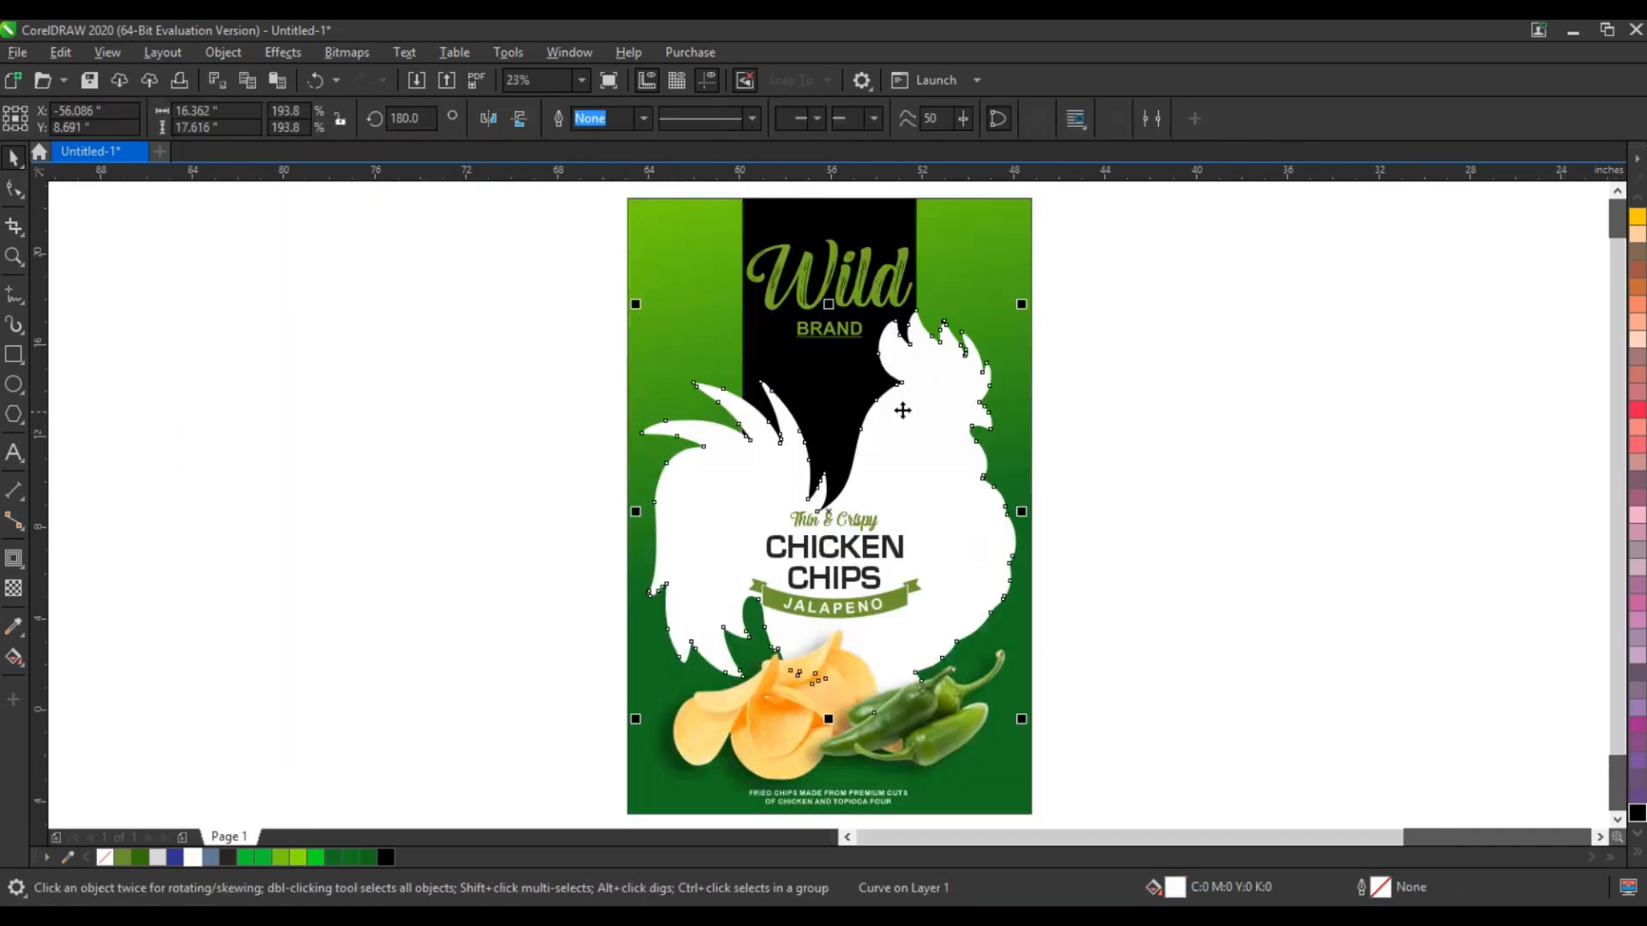
{"action": "left_click_drag", "start_coordinate": [491, 290], "coordinate": [1061, 813]}
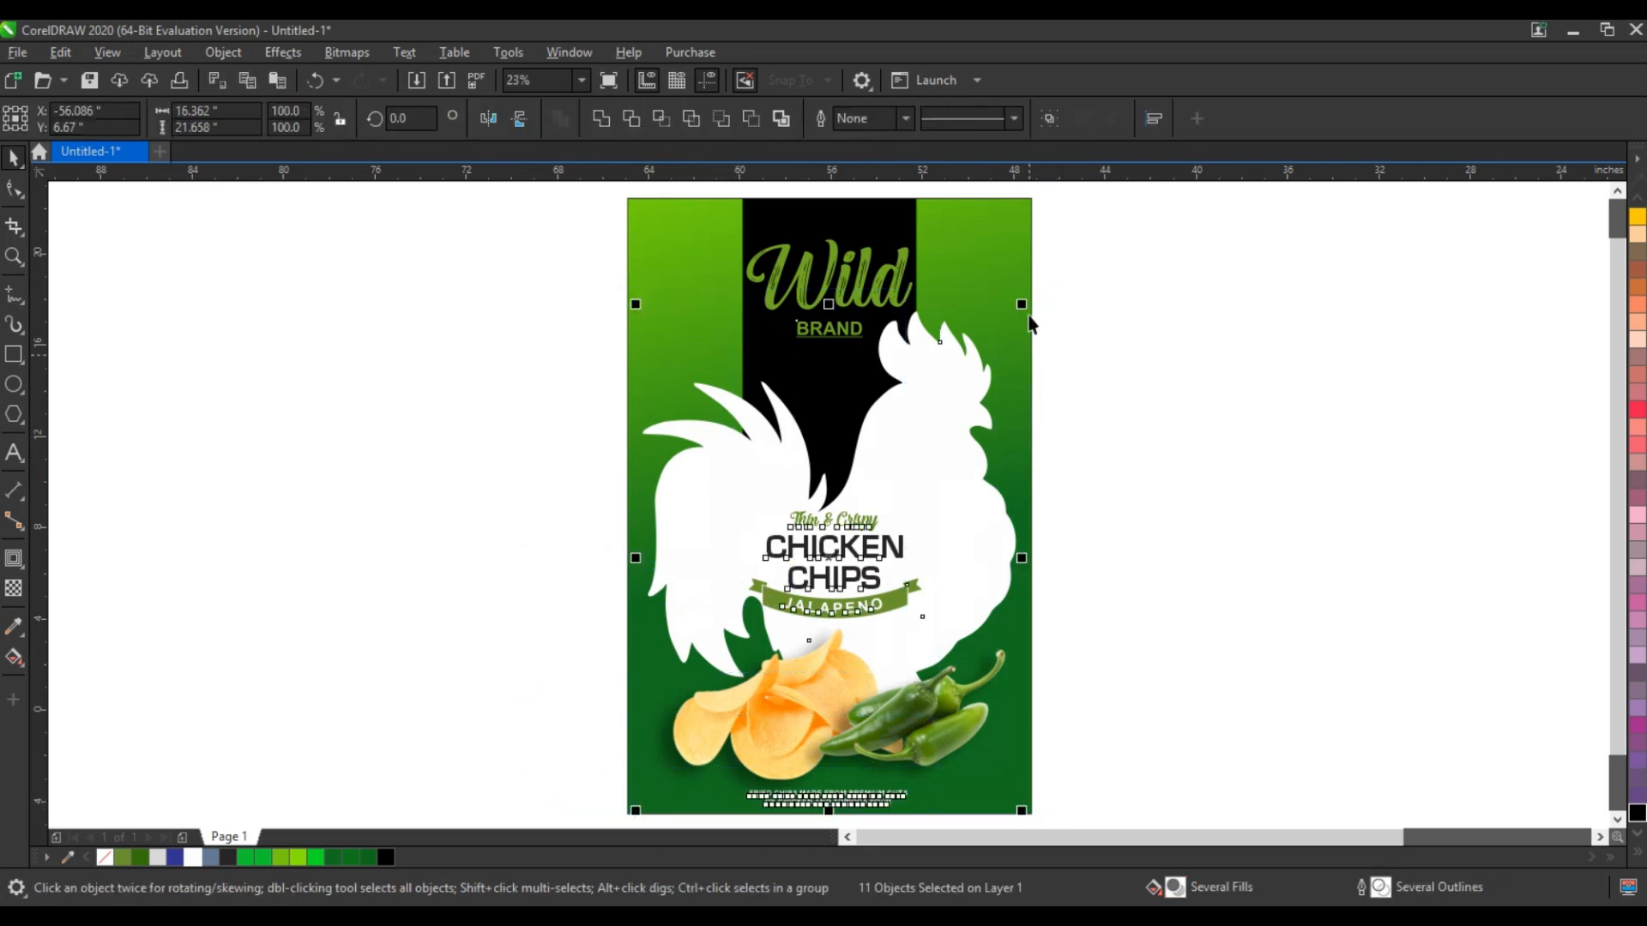
{"action": "left_click", "coordinate": [858, 329], "text": "shift"}
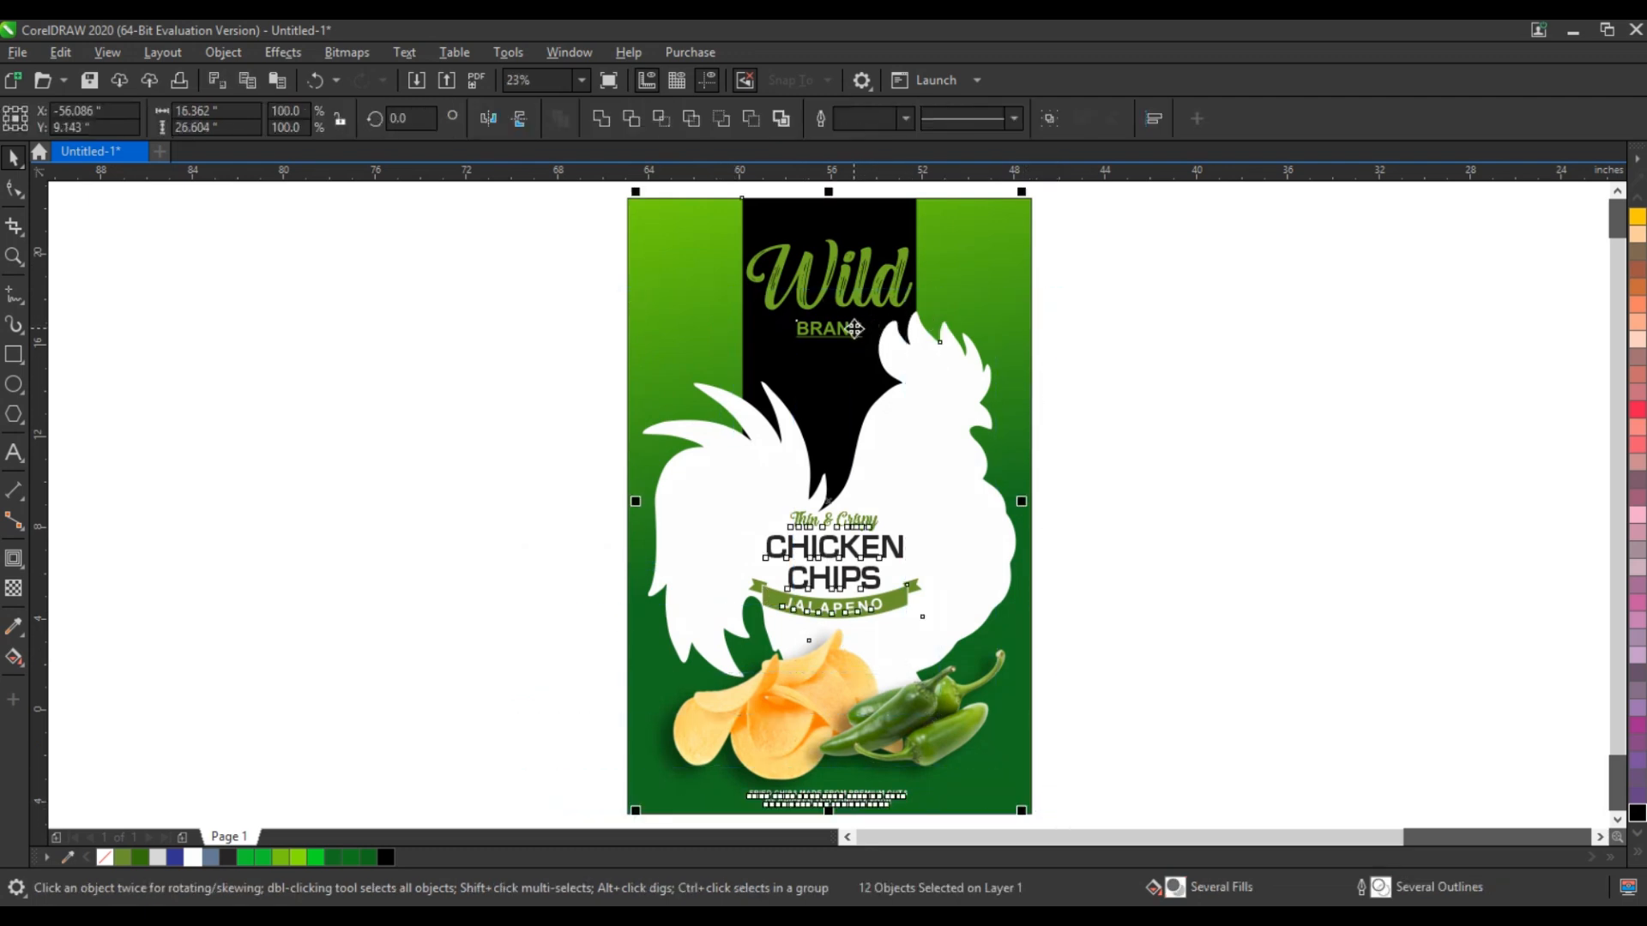
{"action": "left_click", "coordinate": [854, 327], "text": "shift"}
{"action": "left_click_drag", "start_coordinate": [1091, 290], "coordinate": [538, 811]}
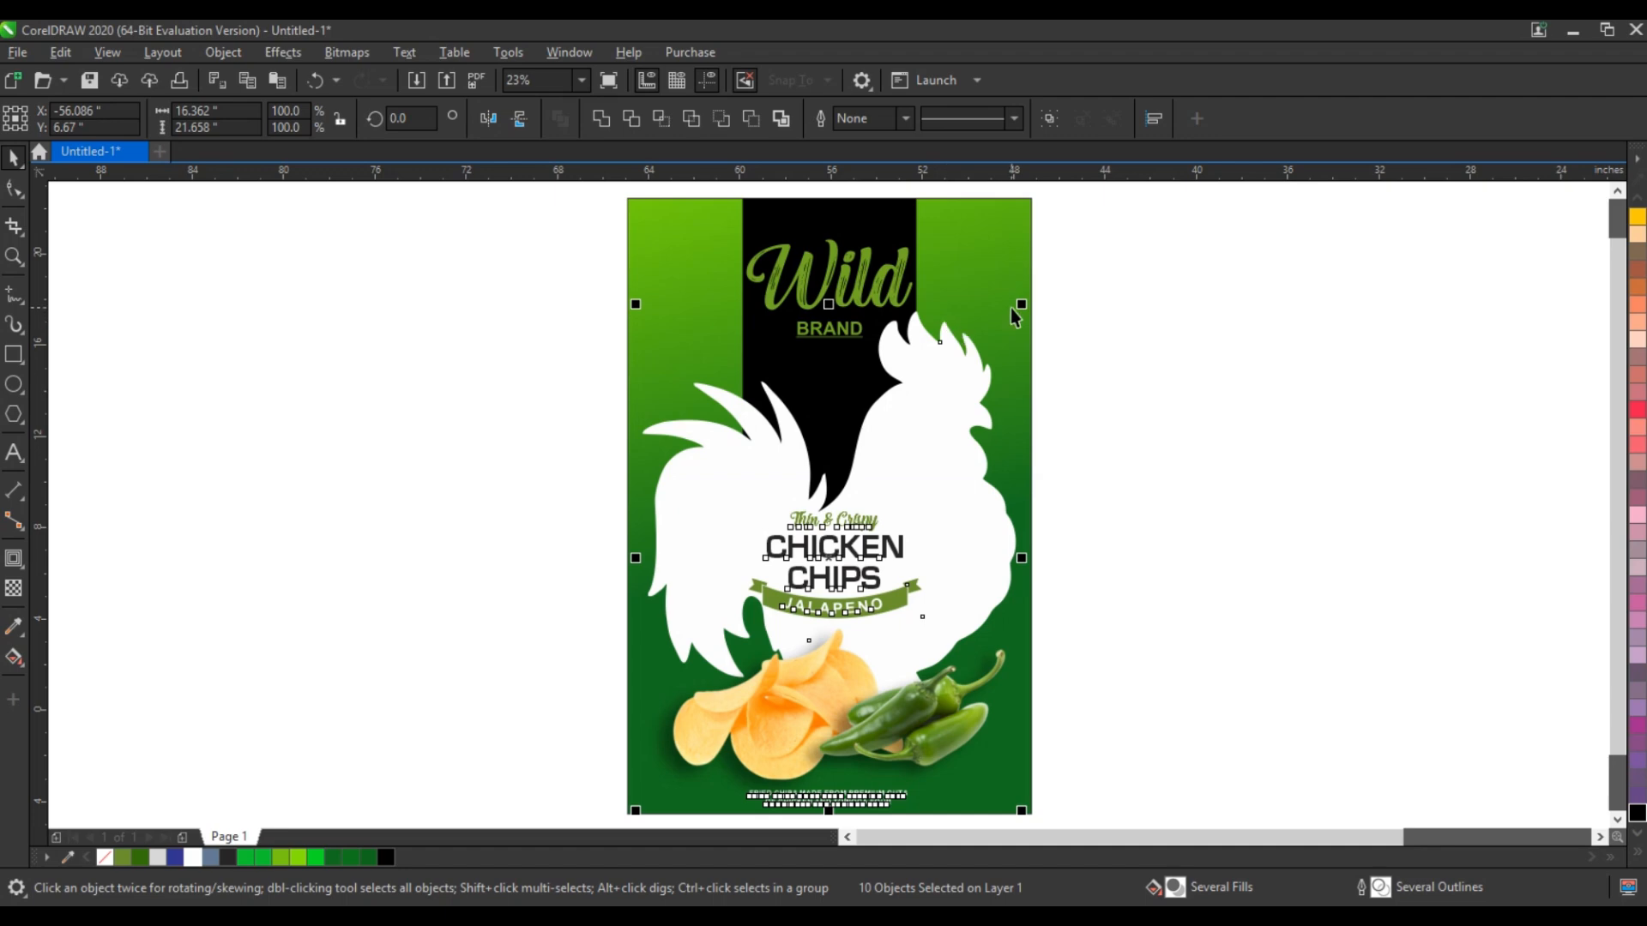
{"action": "left_click_drag", "start_coordinate": [1021, 304], "coordinate": [1018, 316]}
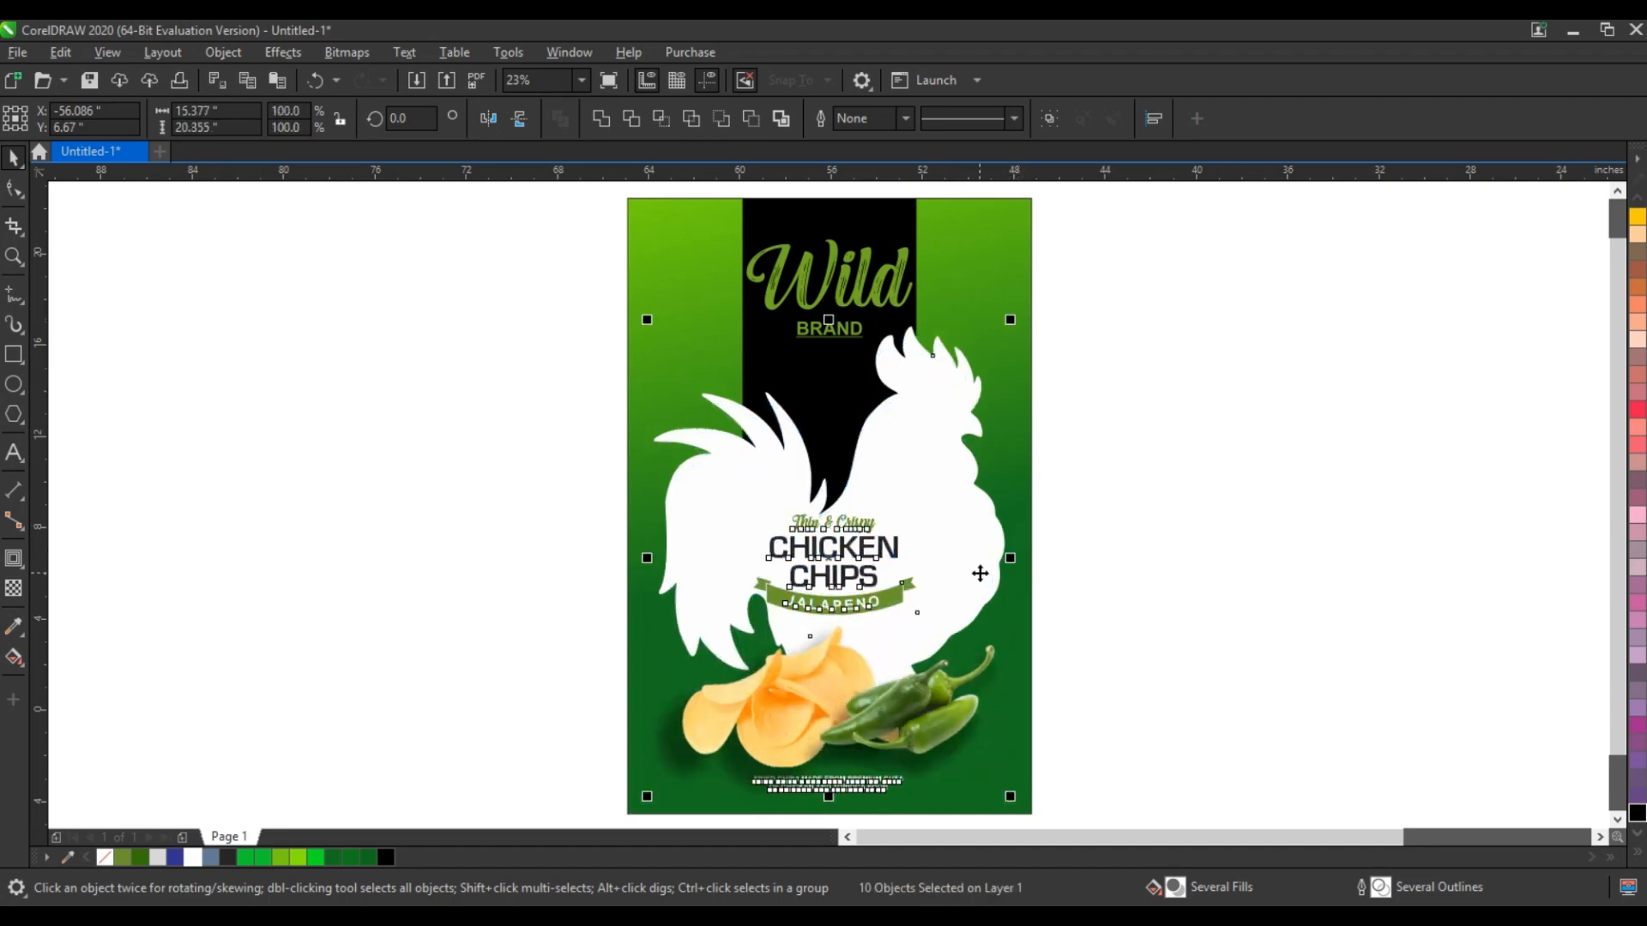
{"action": "left_click_drag", "start_coordinate": [980, 571], "coordinate": [986, 541]}
{"action": "left_click", "coordinate": [1079, 547]}
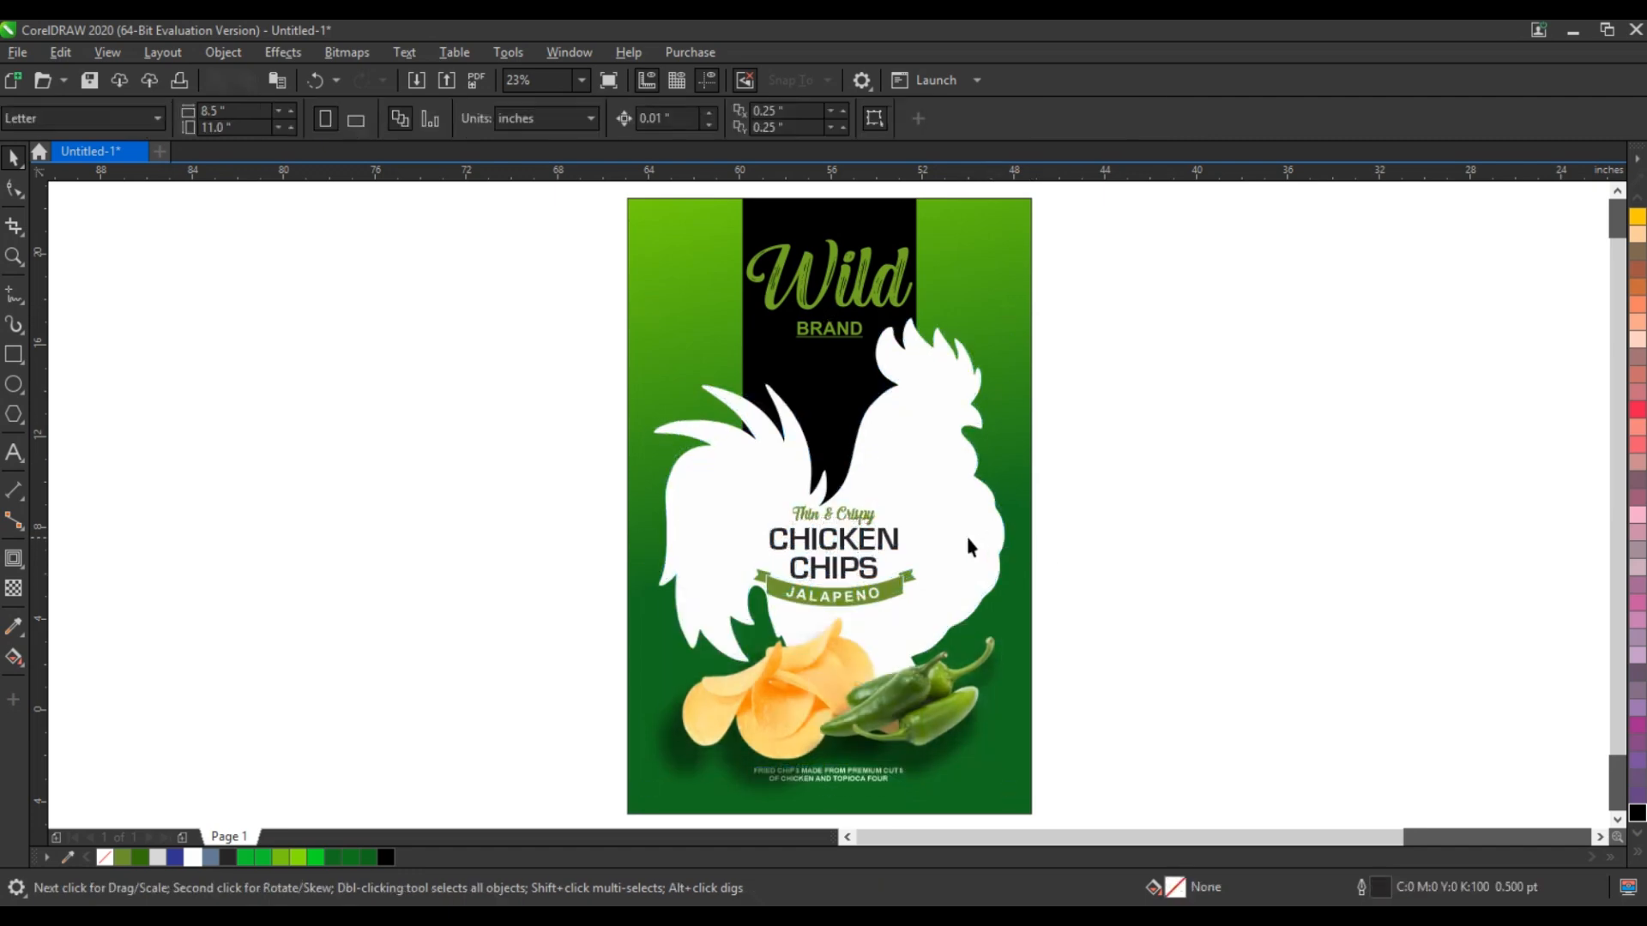
Step: Add an outward contour of about 0.215 inches around the white rooster and break the contour apart from it
{"action": "left_click", "coordinate": [962, 538]}
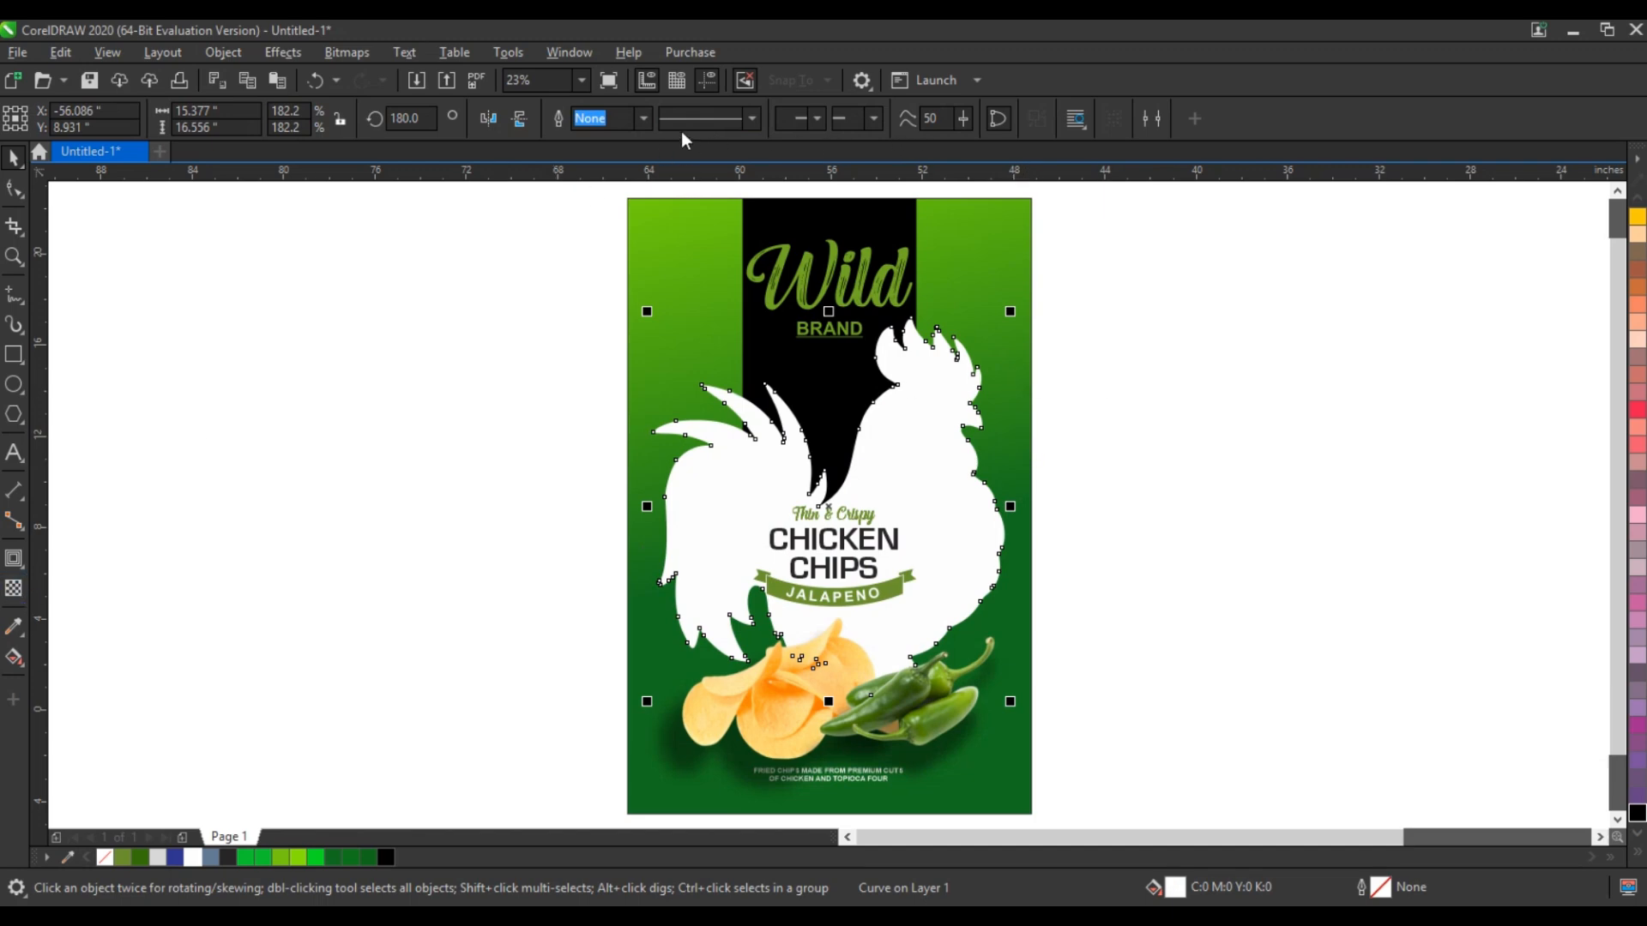
{"action": "left_click", "coordinate": [14, 558]}
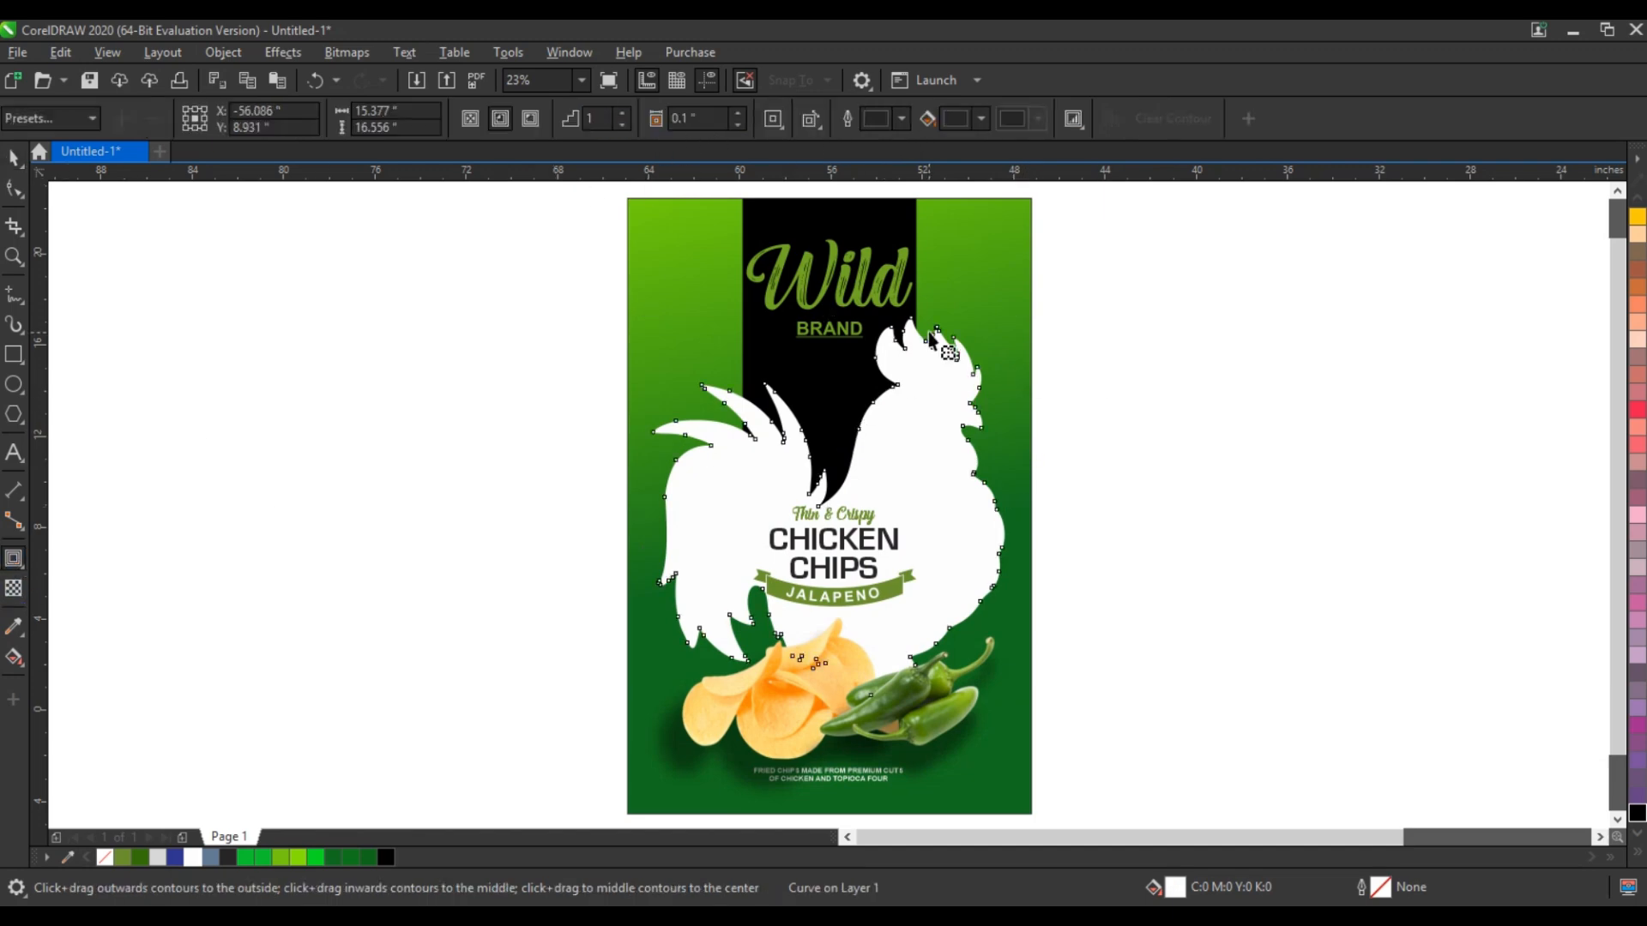
{"action": "left_click_drag", "start_coordinate": [931, 337], "coordinate": [935, 312]}
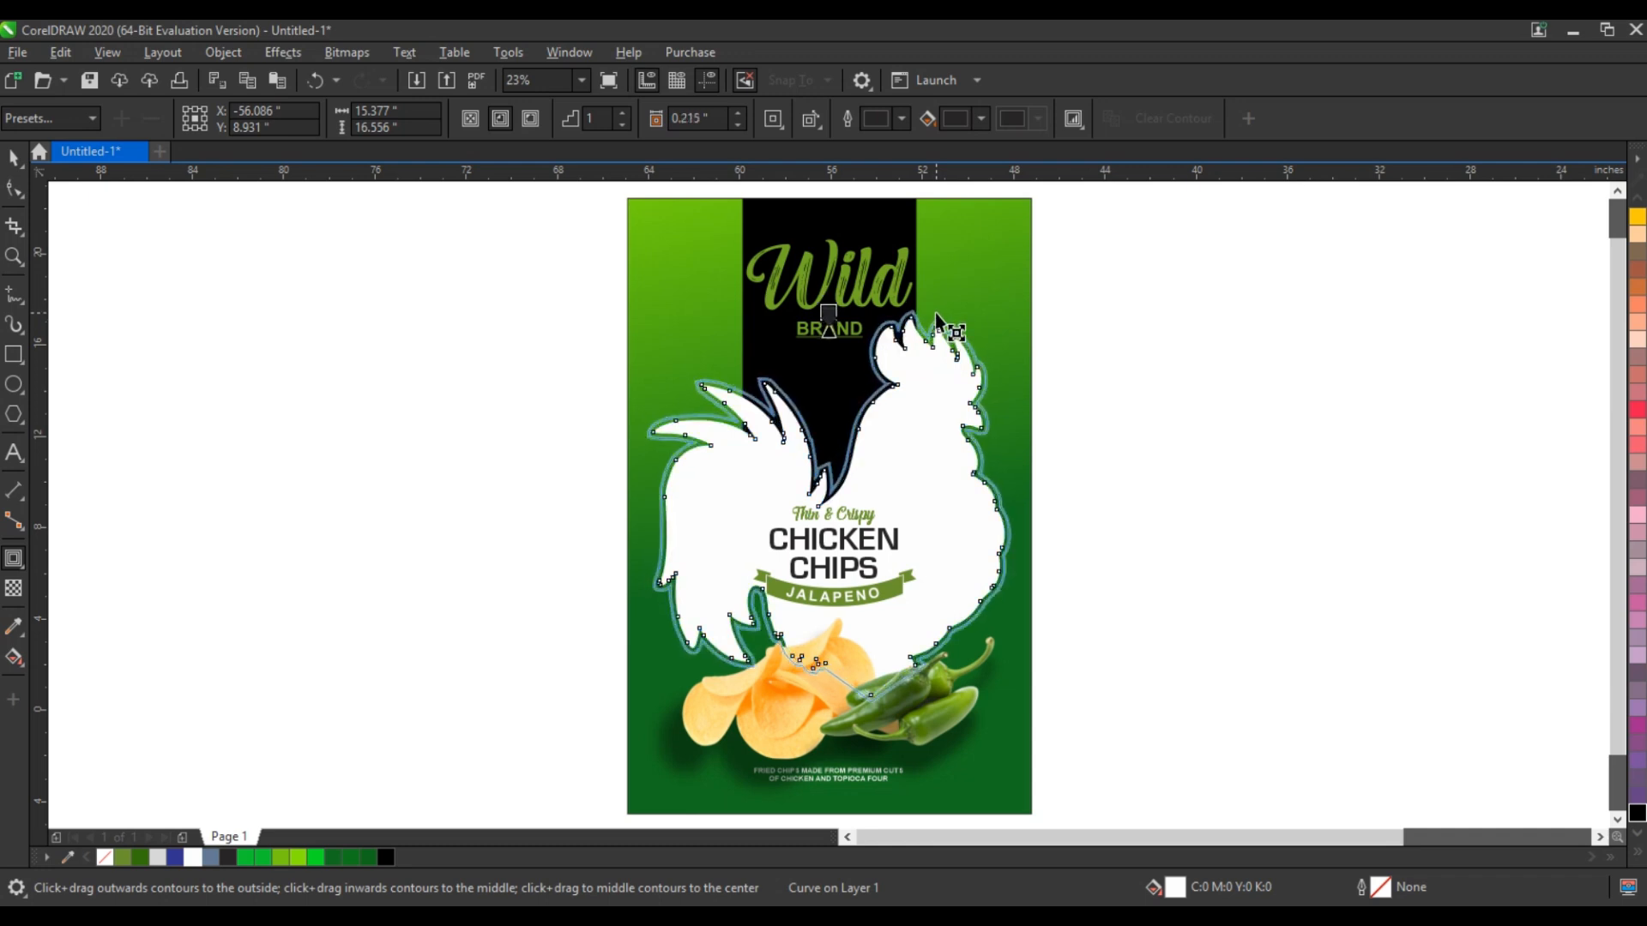
{"action": "left_click", "coordinate": [14, 157]}
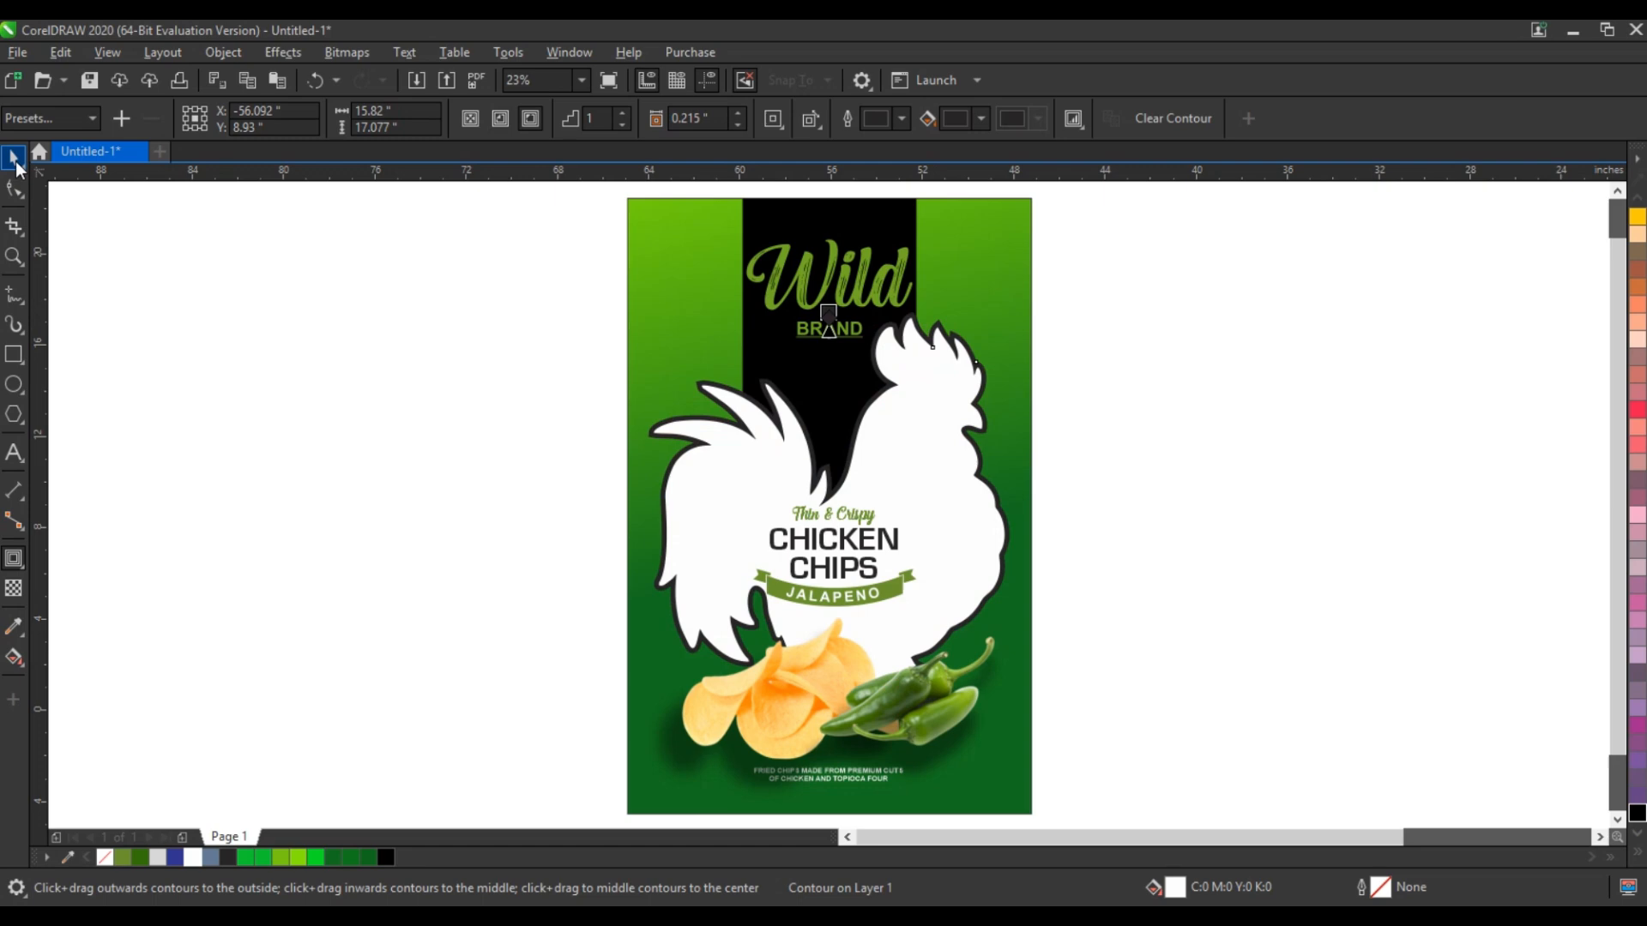
{"action": "left_click", "coordinate": [214, 53]}
{"action": "left_click", "coordinate": [293, 530]}
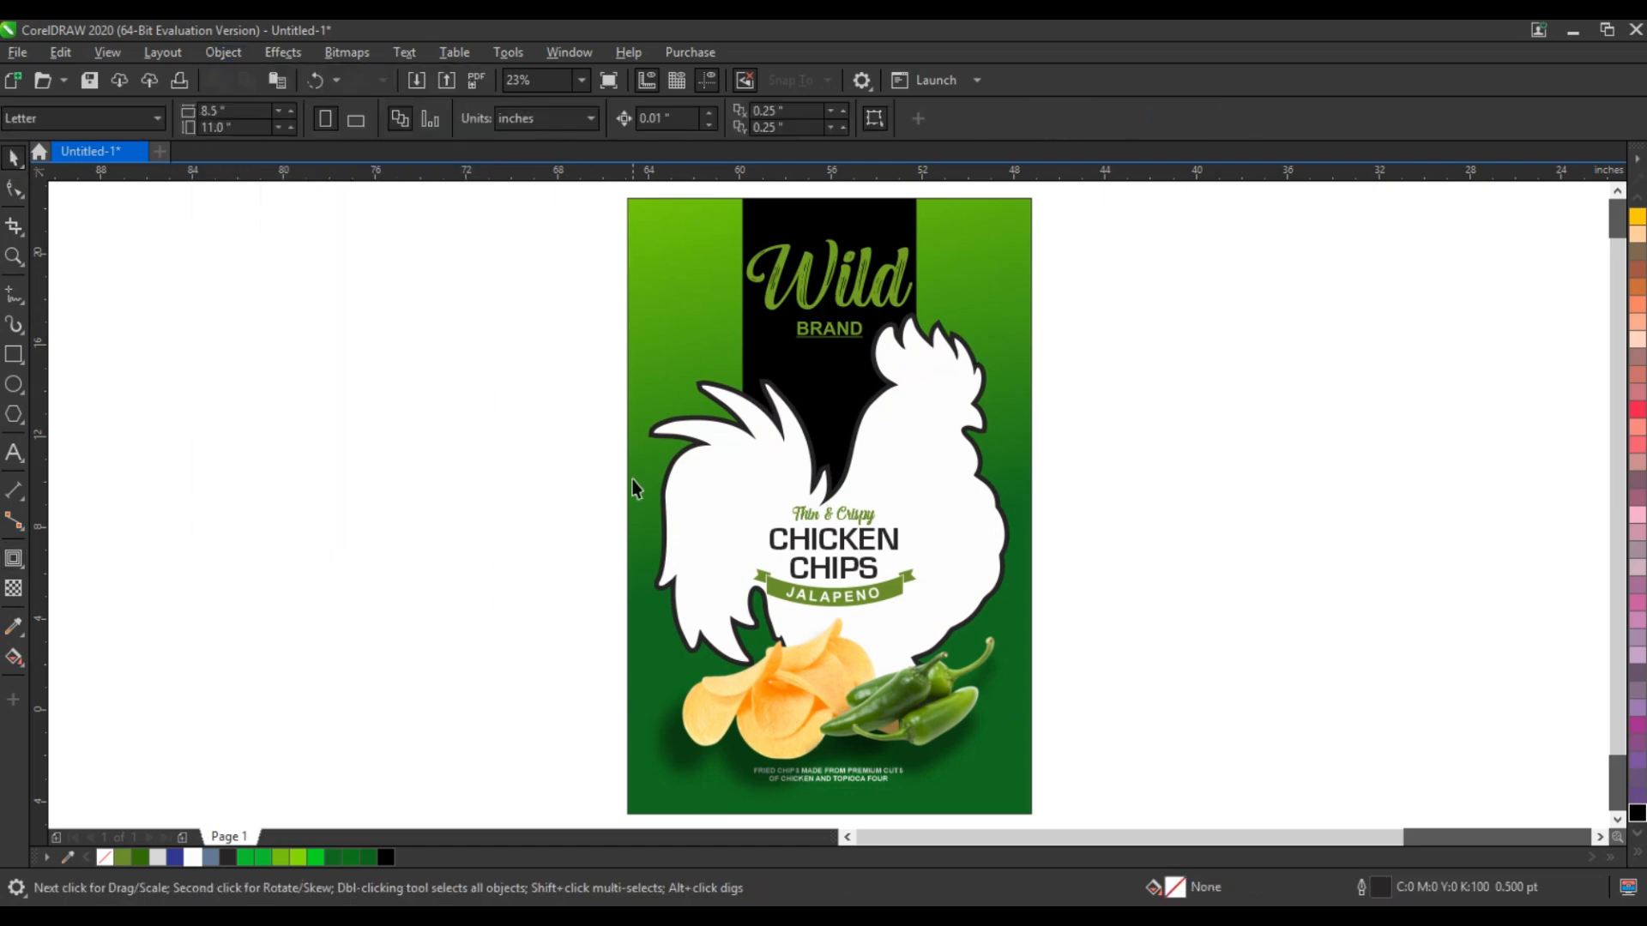
Step: Fill the separated rooster contour with the dark green #0A7016
{"action": "left_click", "coordinate": [651, 436]}
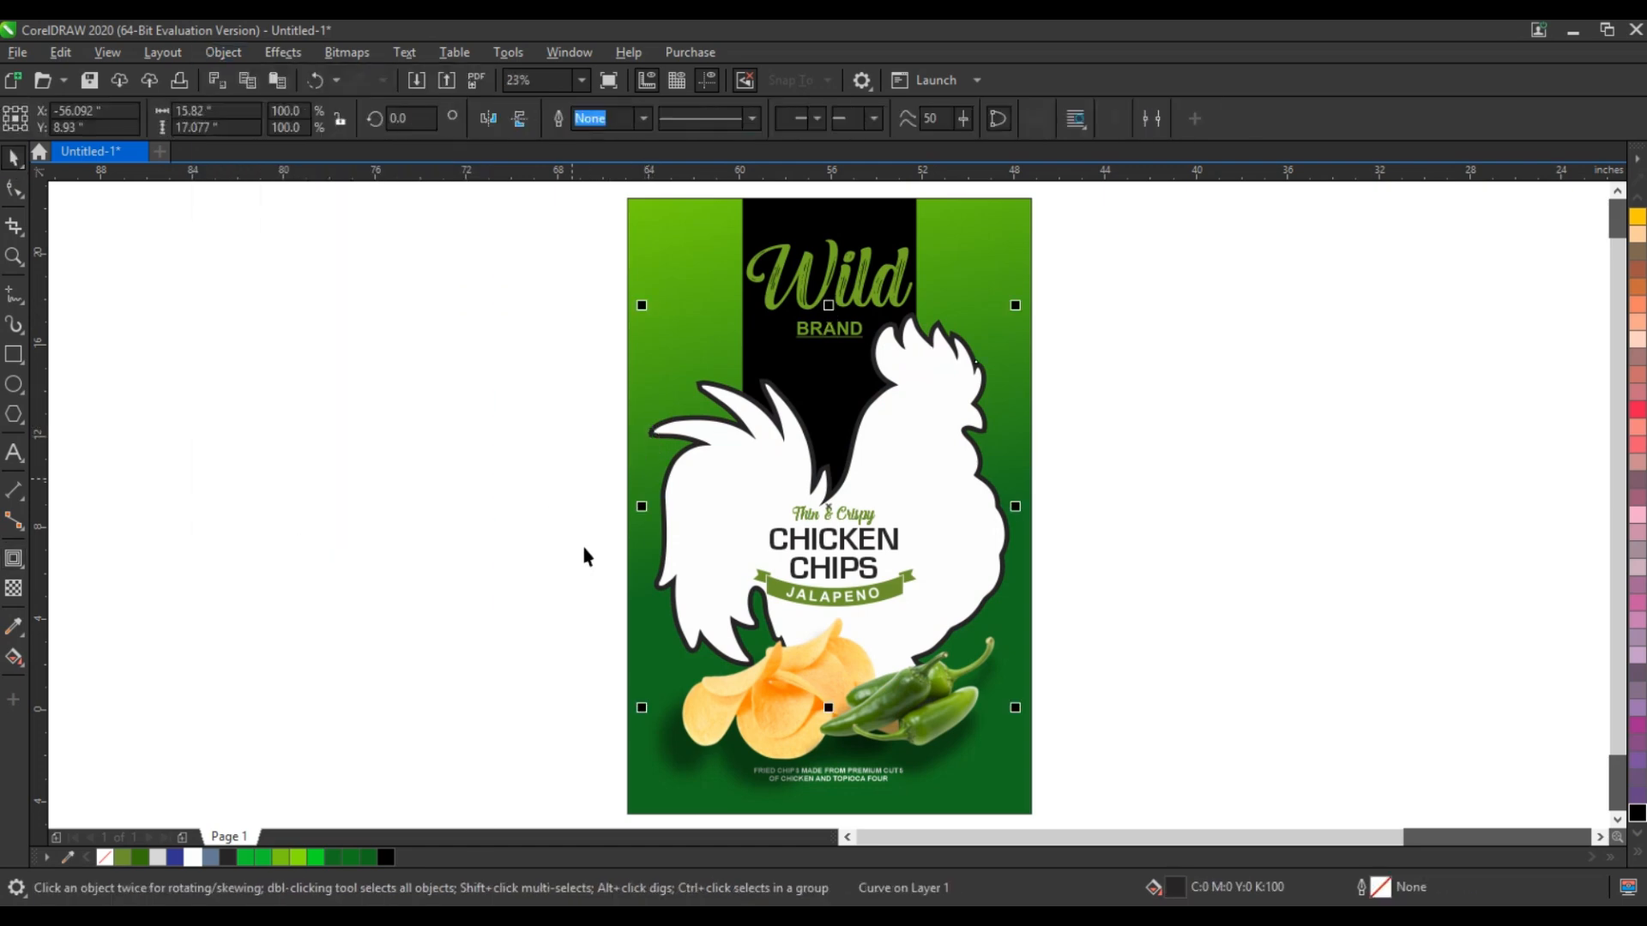
{"action": "left_click", "coordinate": [364, 858]}
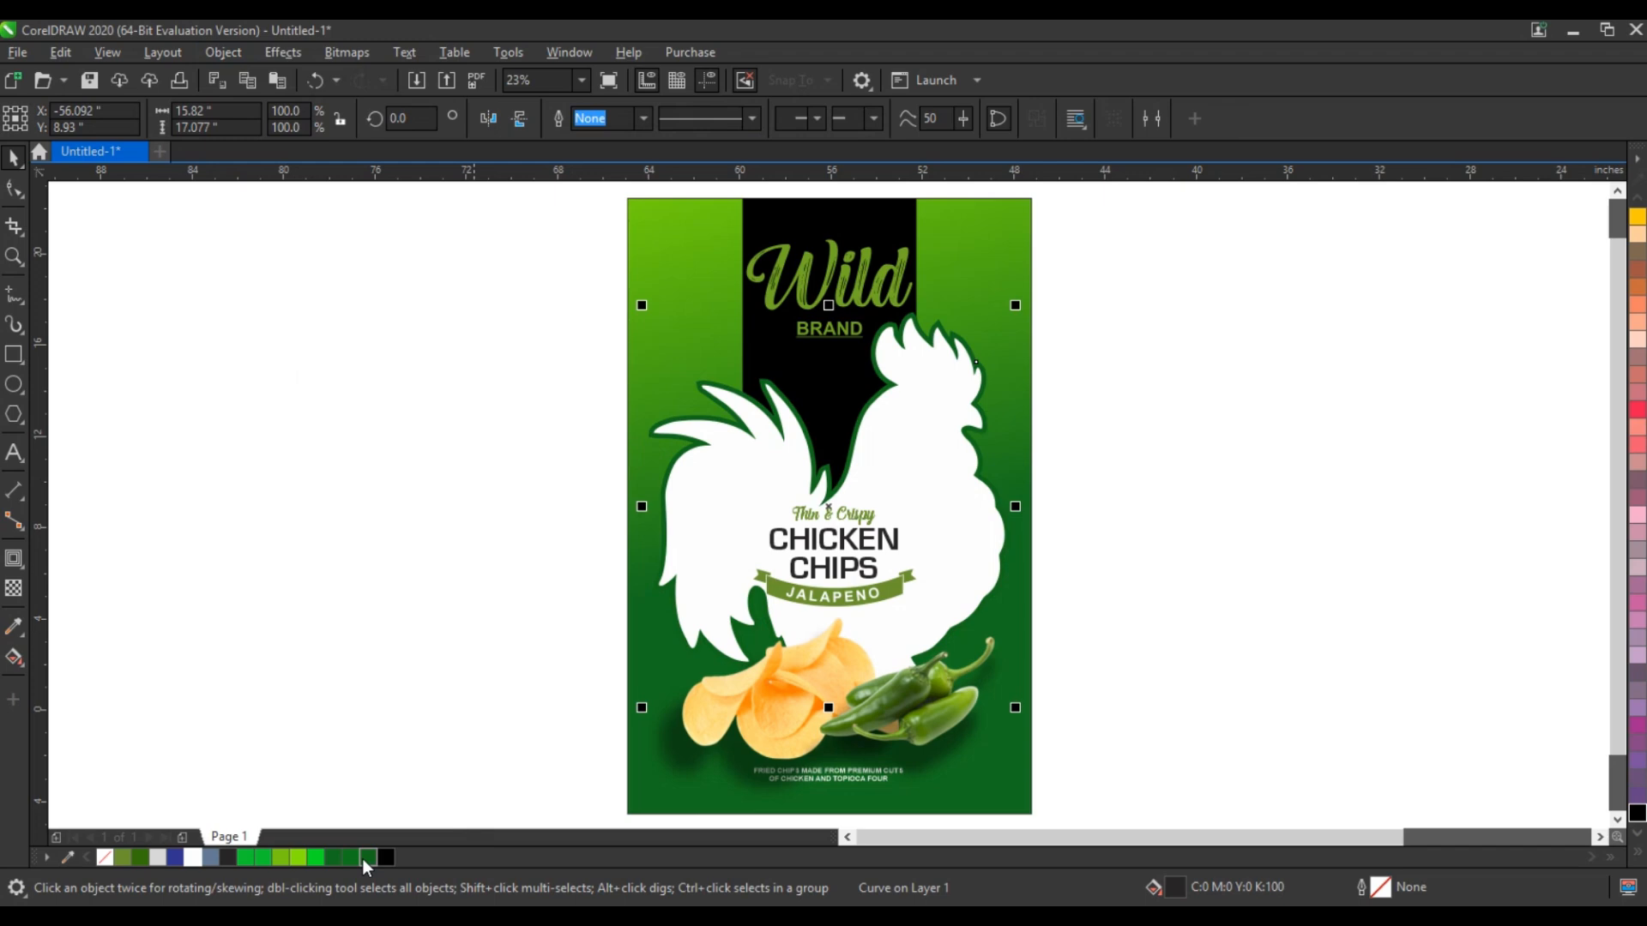
{"action": "left_click", "coordinate": [1238, 601]}
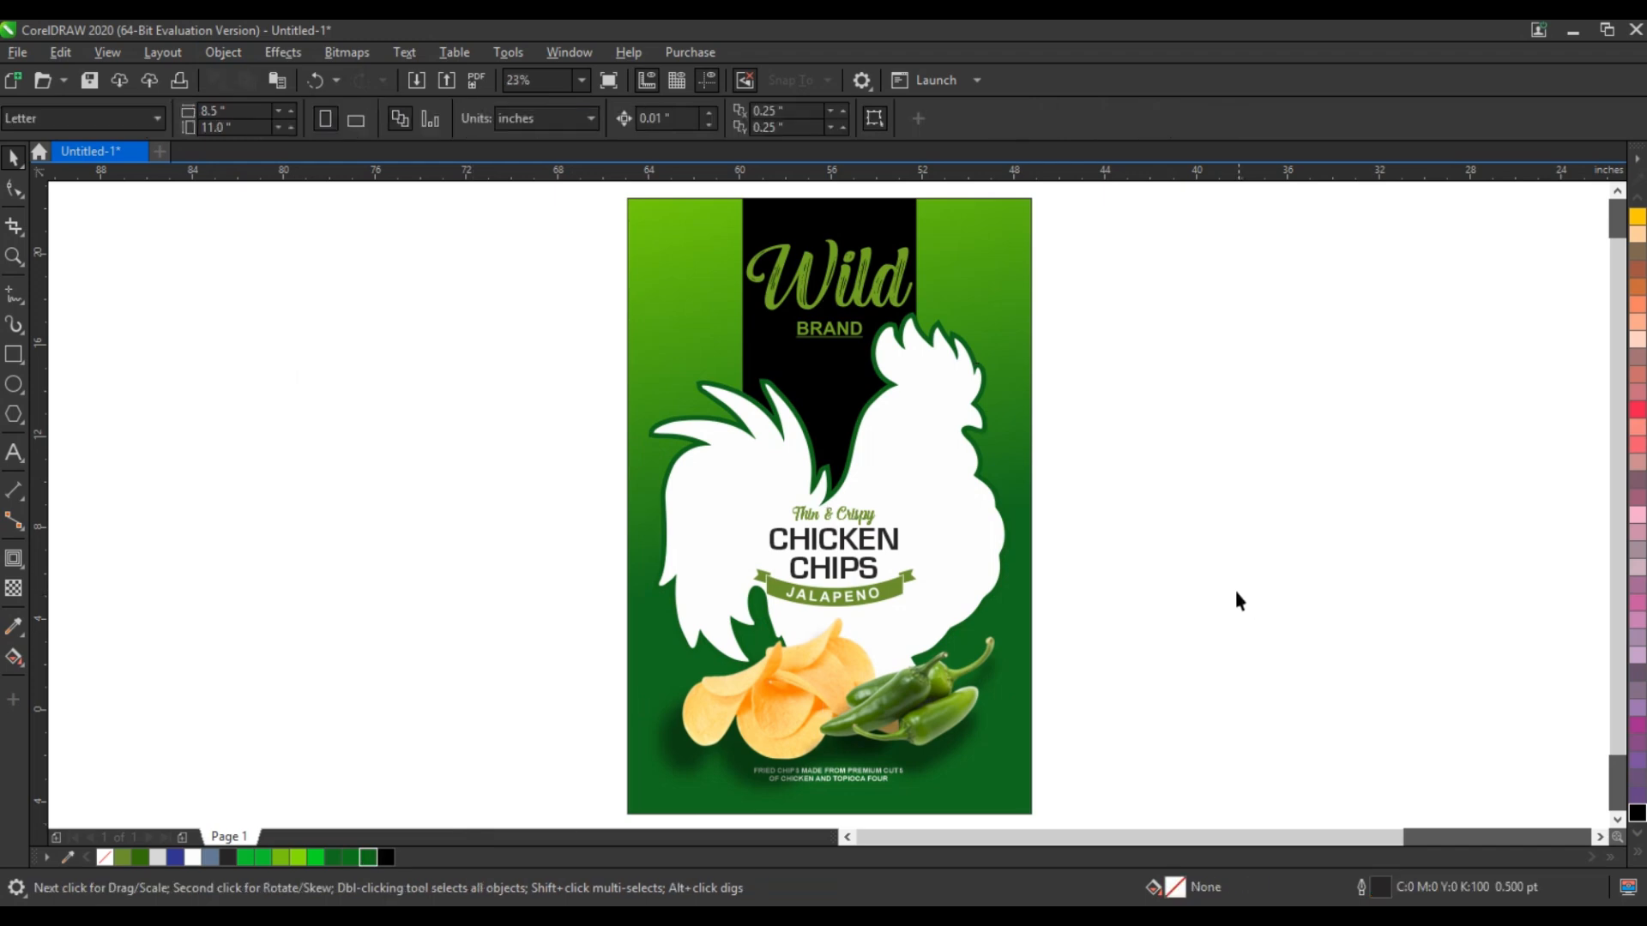
Step: Reorder the green rooster contour so it sits behind the black band but in front of the package background
{"action": "left_click", "coordinate": [957, 332]}
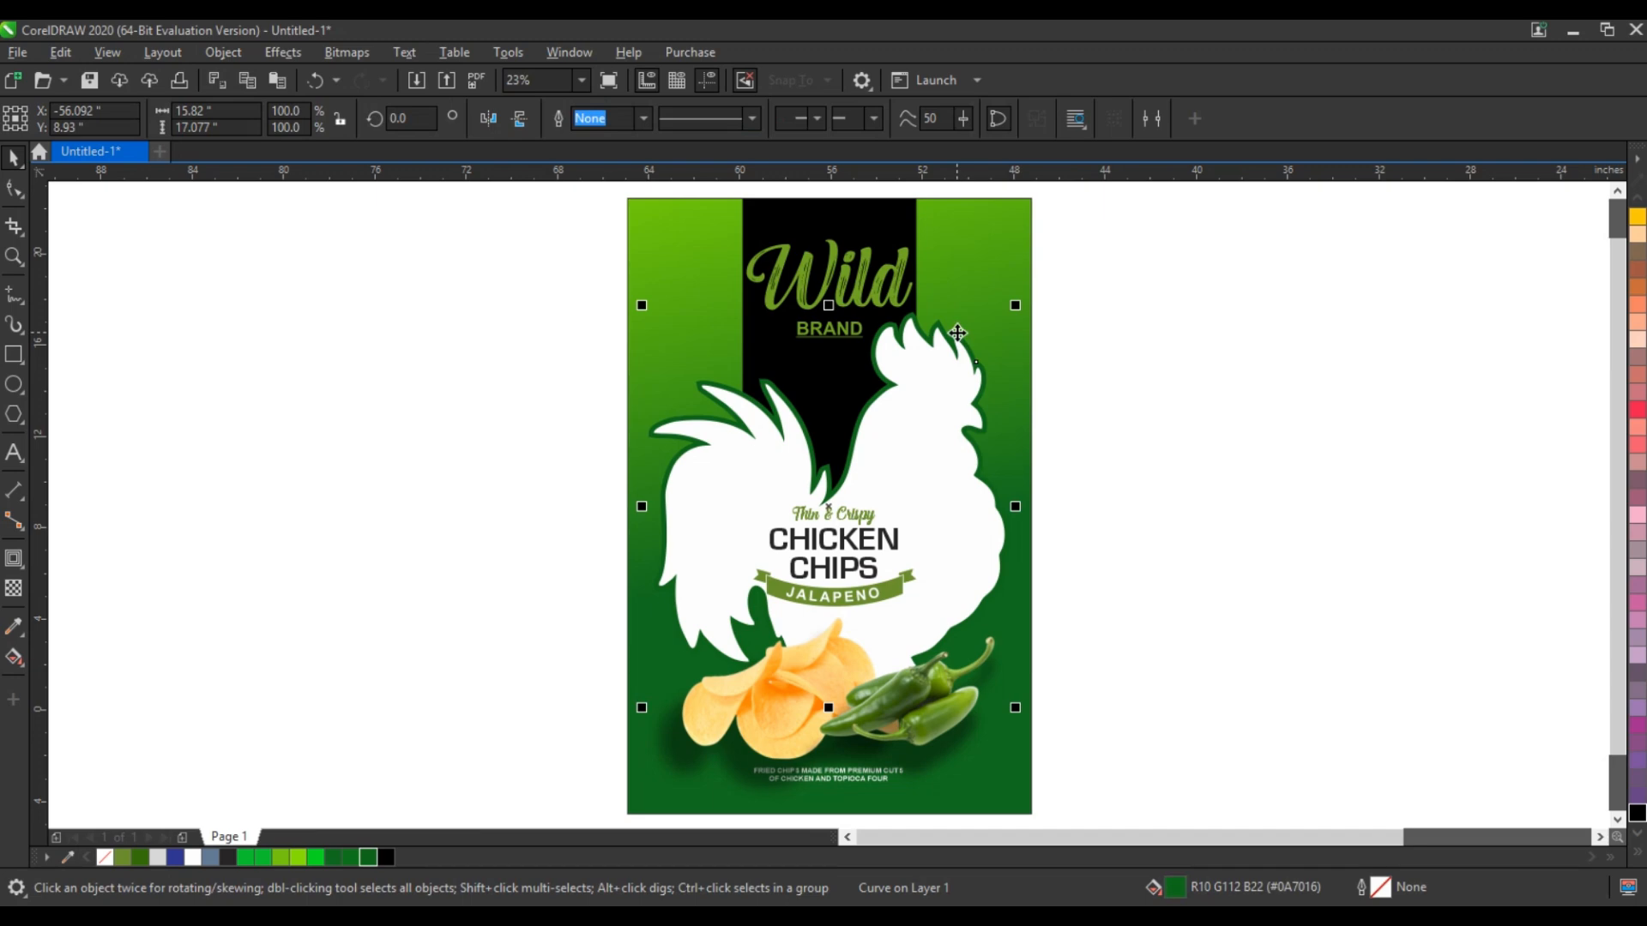
{"action": "key", "text": "shift+Page_Down"}
{"action": "key", "text": "ctrl+Page_Up"}
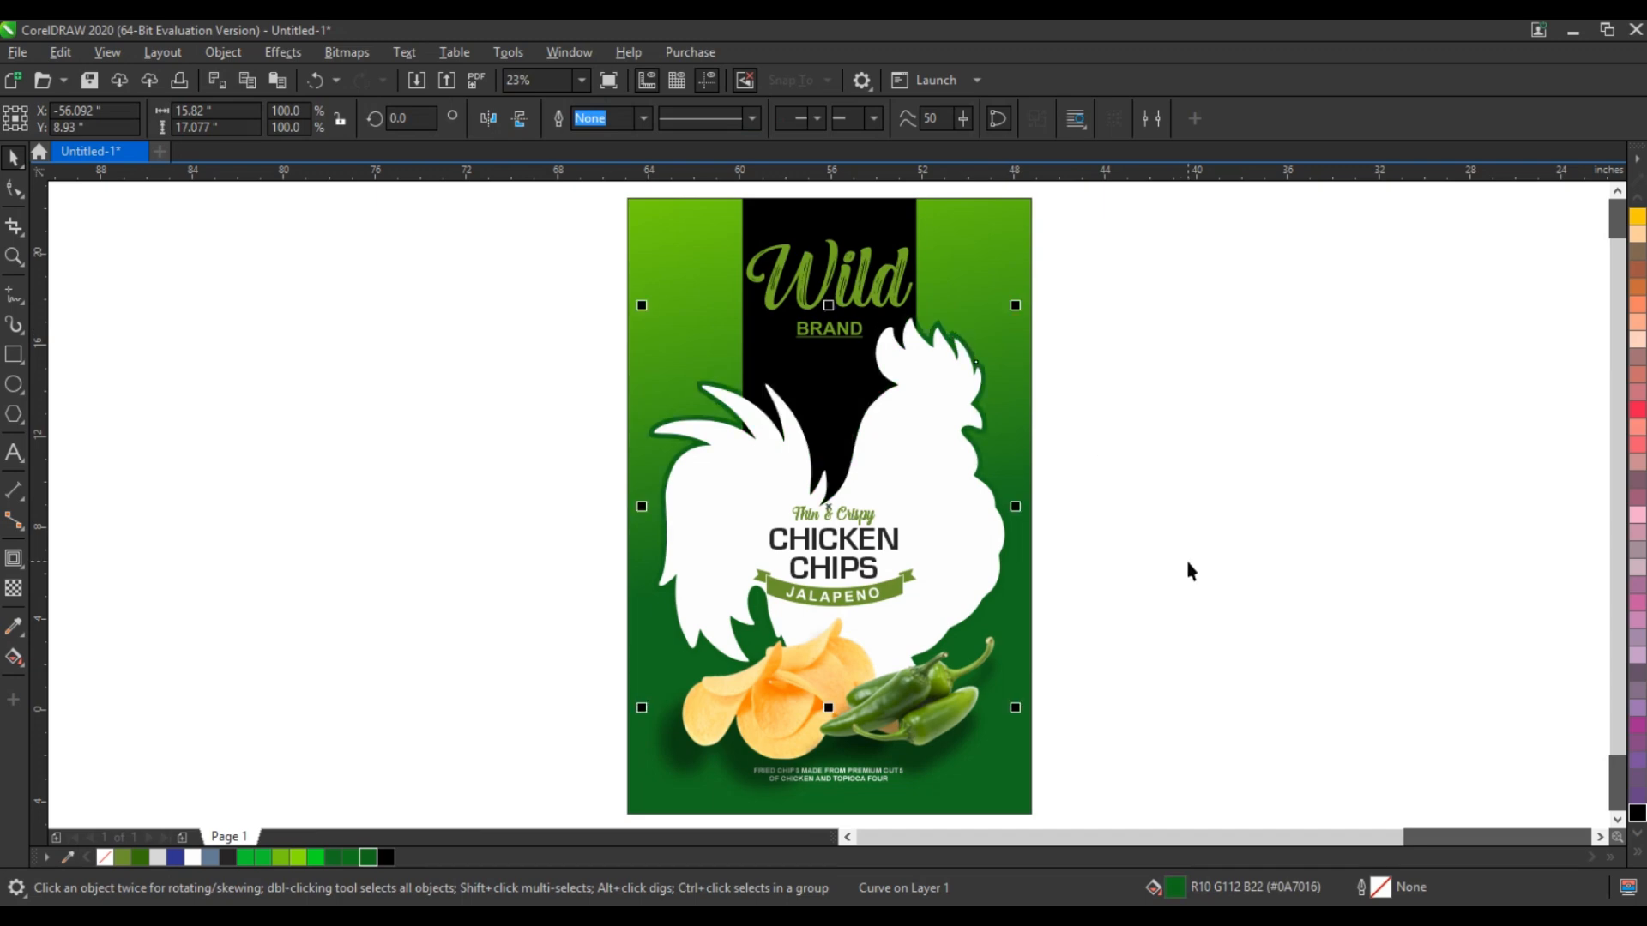
{"action": "left_click", "coordinate": [1186, 559]}
Step: Select both shadow shapes under the chips and peppers and nudge them slightly up and to the right
{"action": "left_click_drag", "start_coordinate": [1167, 604], "coordinate": [535, 789]}
{"action": "key", "text": "Escape"}
{"action": "left_click", "coordinate": [943, 749]}
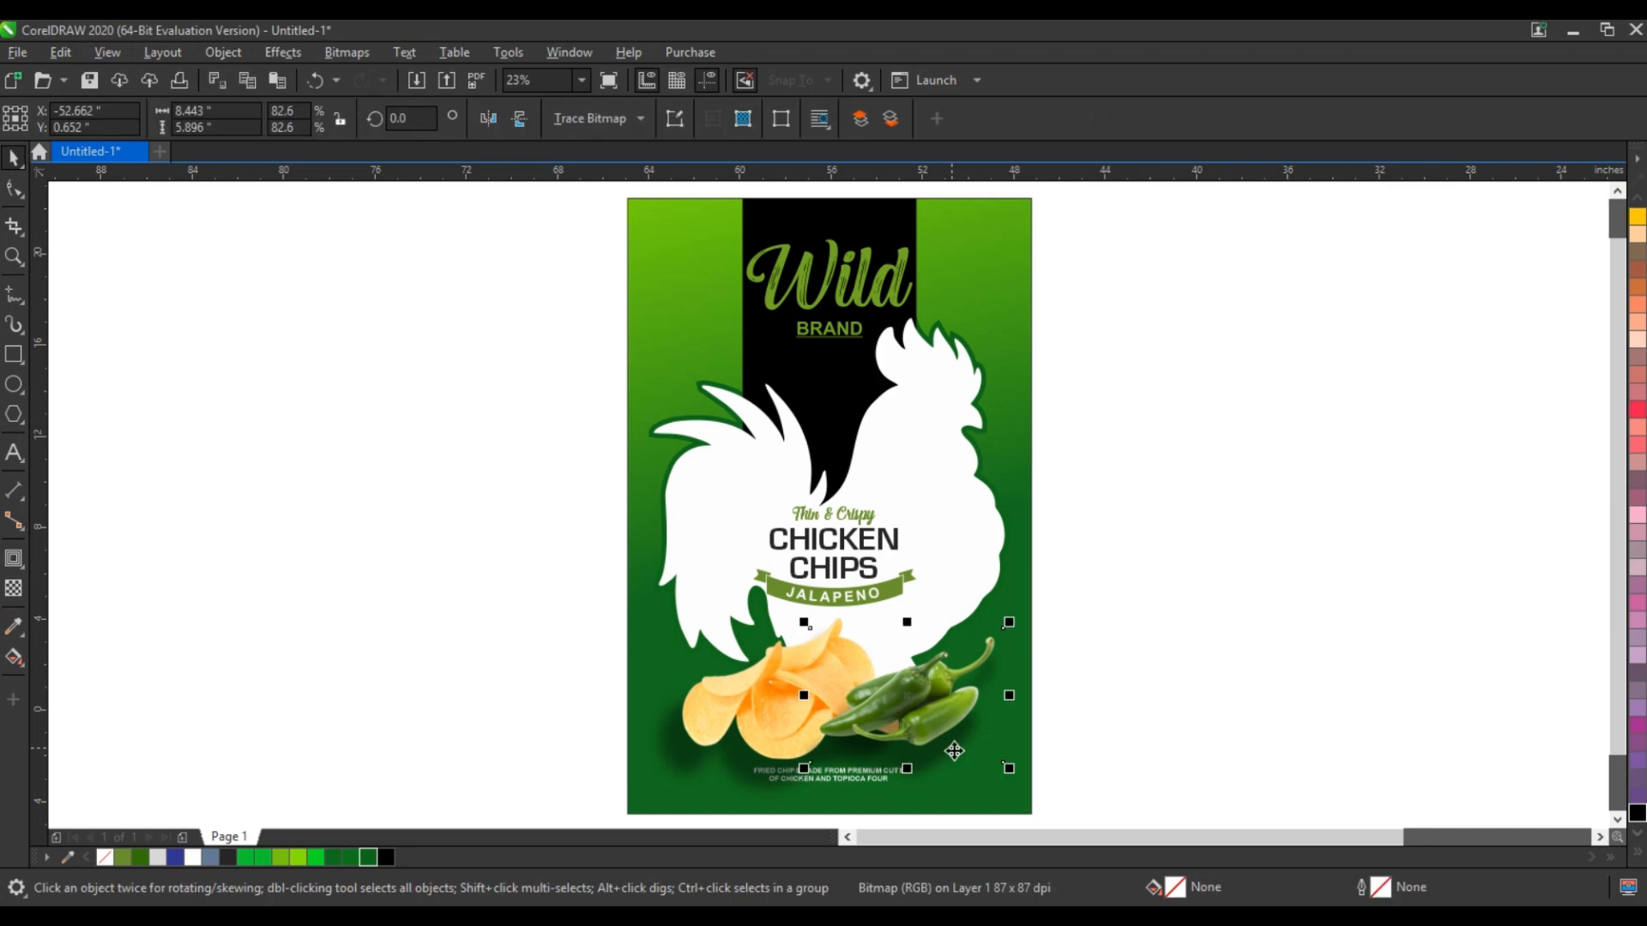
{"action": "left_click", "coordinate": [725, 781]}
{"action": "left_click", "coordinate": [926, 804]}
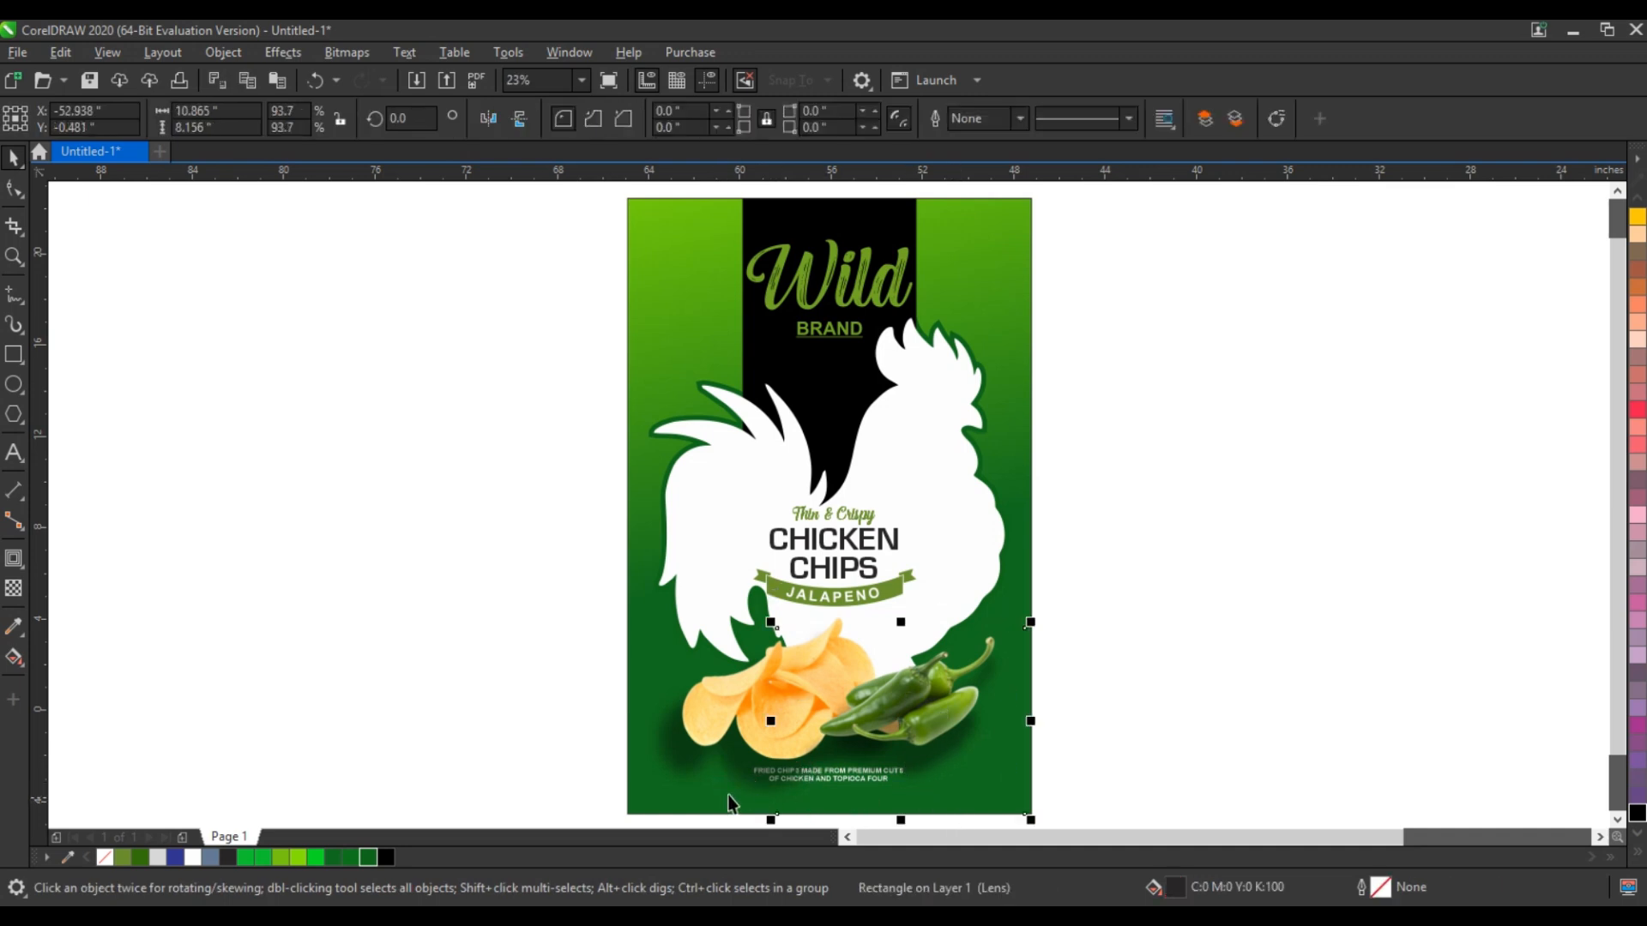
{"action": "left_click", "coordinate": [743, 782], "text": "shift"}
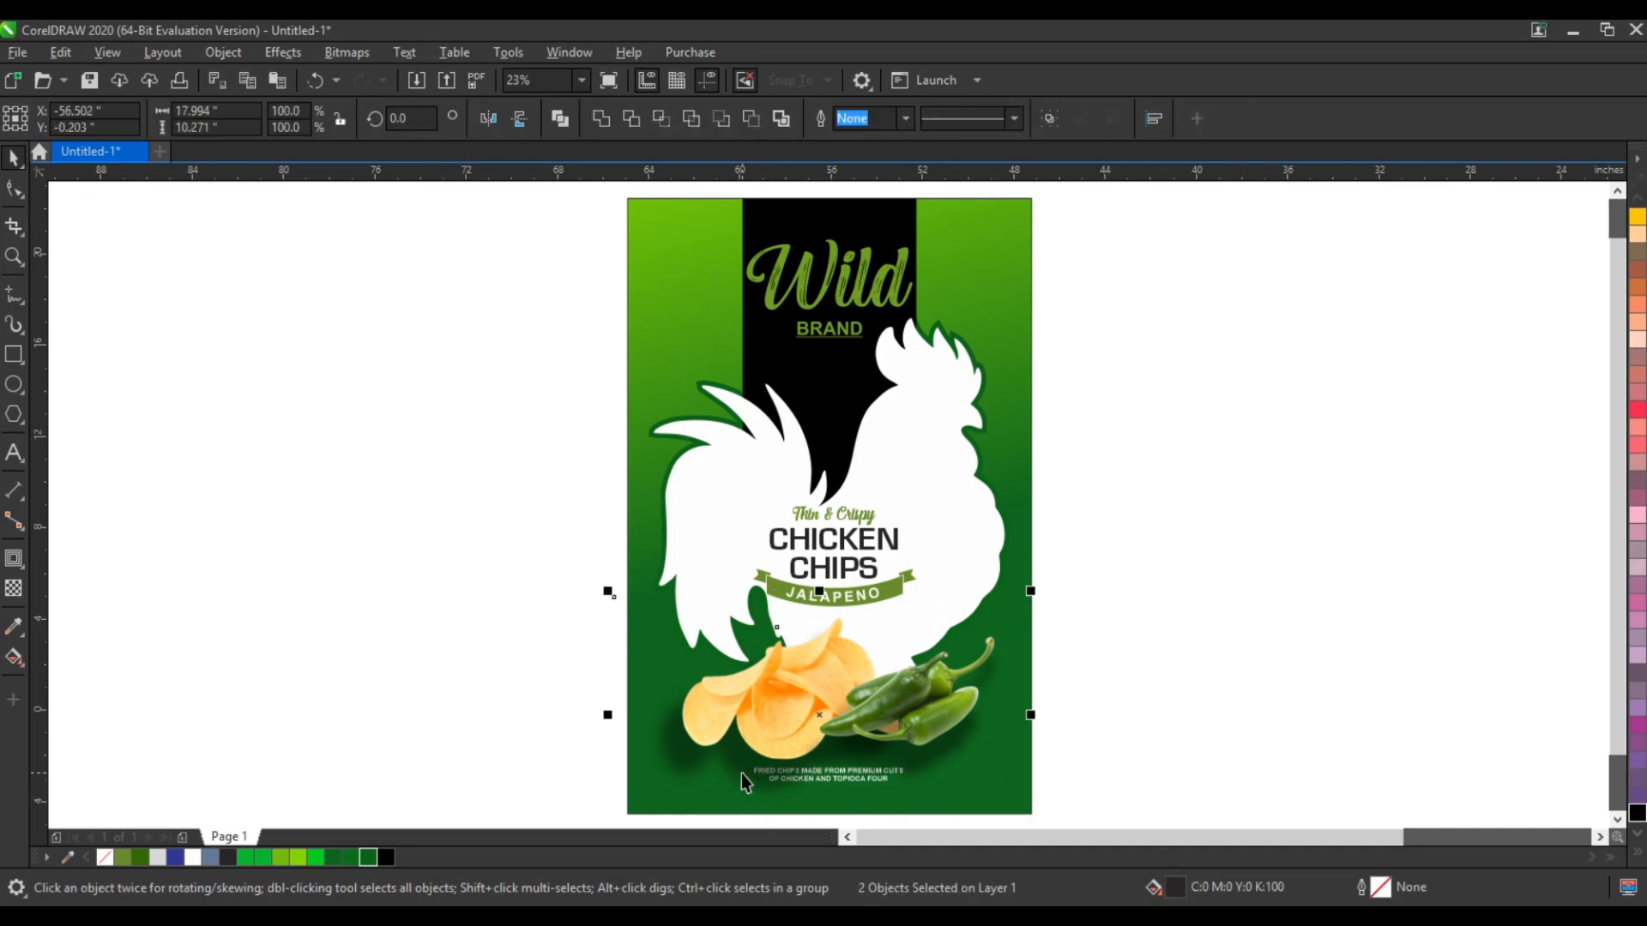
{"action": "key", "text": "Up"}
{"action": "key", "text": "Up"}
{"action": "key", "text": "Right"}
{"action": "key", "text": "Right"}
{"action": "key", "text": "Right"}
{"action": "key", "text": "Right"}
{"action": "key", "text": "Right"}
{"action": "key", "text": "Up"}
{"action": "key", "text": "Up"}
Step: Move the two-line FRIED CHIPS tagline slightly down, farther from the chips and peppers
{"action": "left_click_drag", "start_coordinate": [1098, 739], "coordinate": [677, 799]}
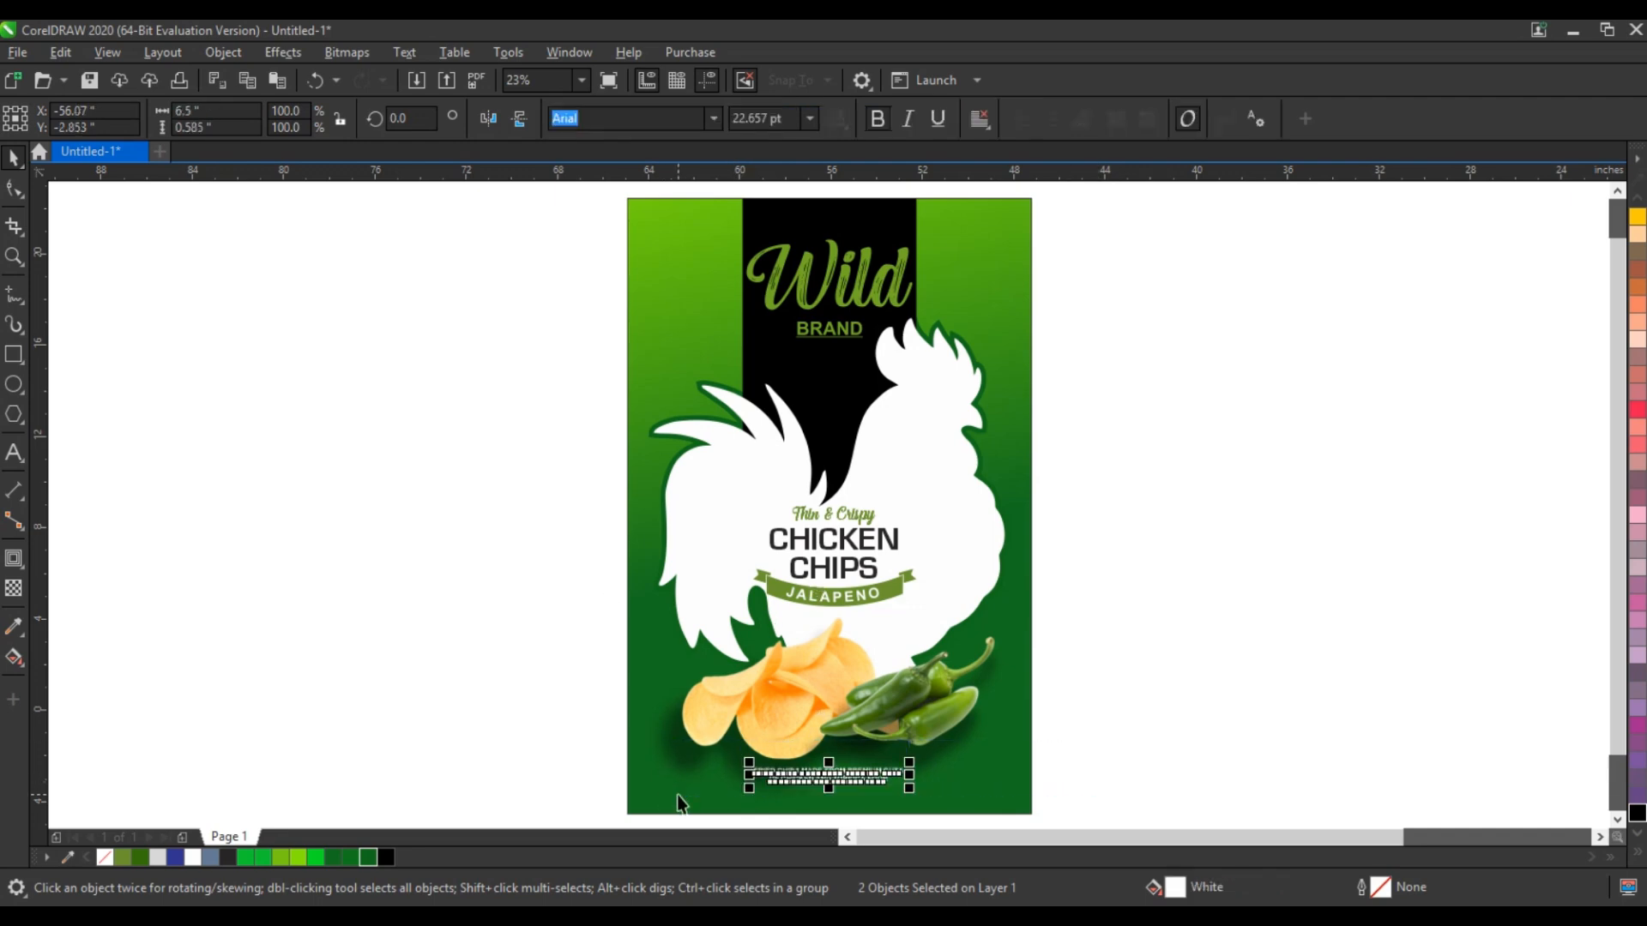
{"action": "left_click_drag", "start_coordinate": [838, 776], "coordinate": [838, 784]}
{"action": "left_click", "coordinate": [1063, 729]}
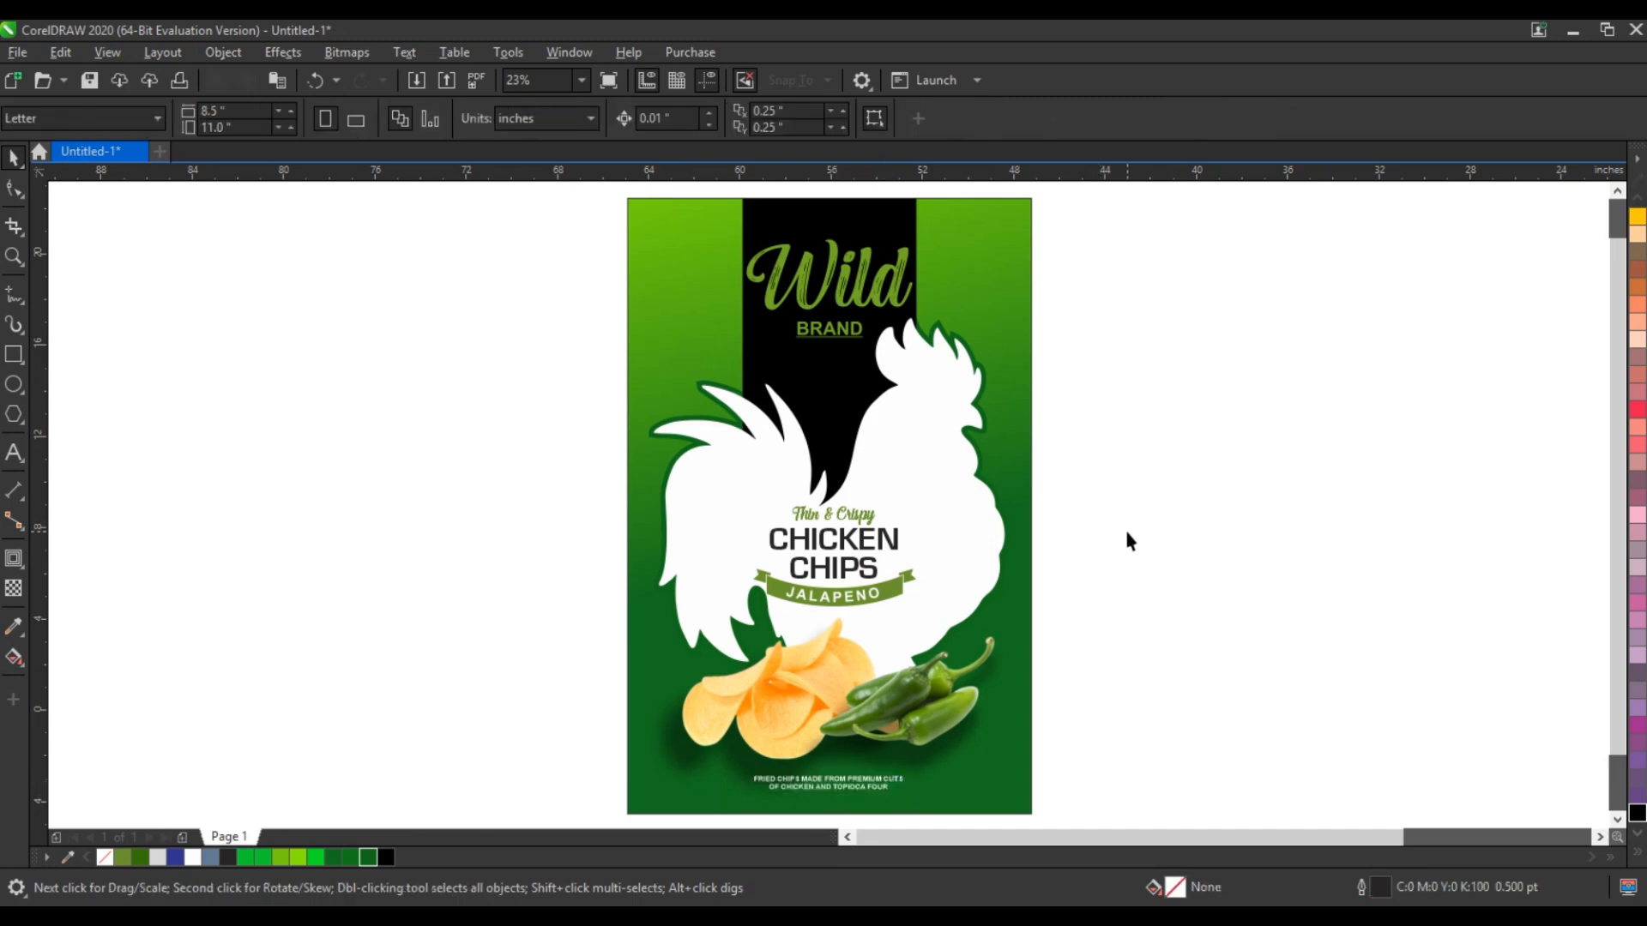
Step: Remove the outline from the green package background rectangle
{"action": "left_click", "coordinate": [990, 292]}
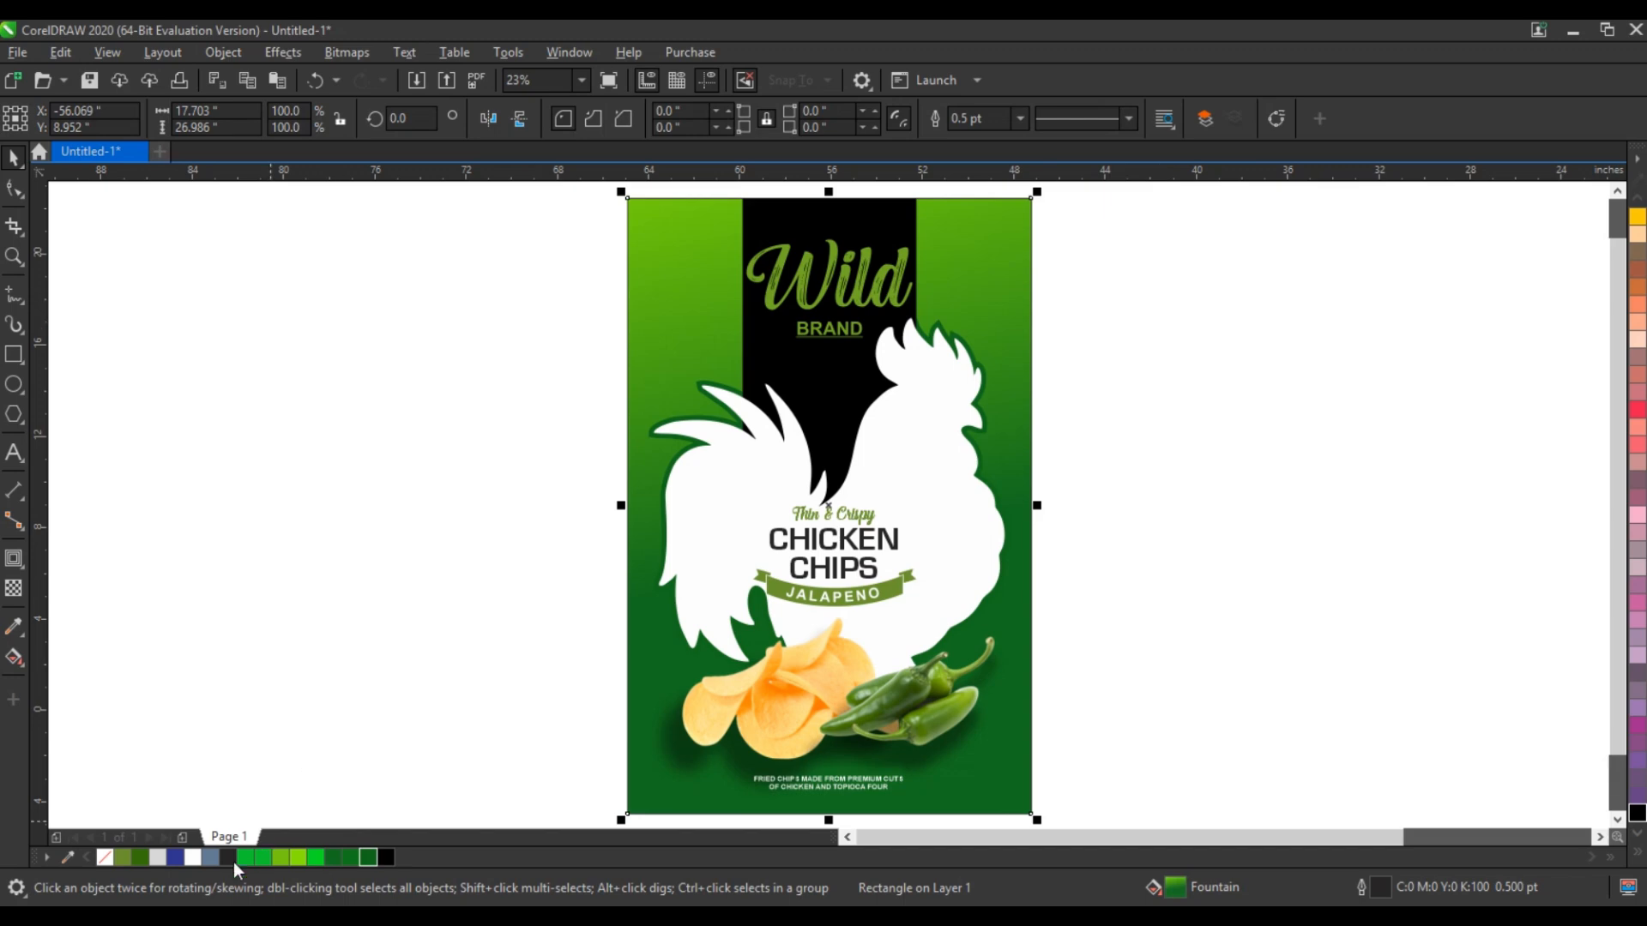
{"action": "right_click", "coordinate": [109, 858]}
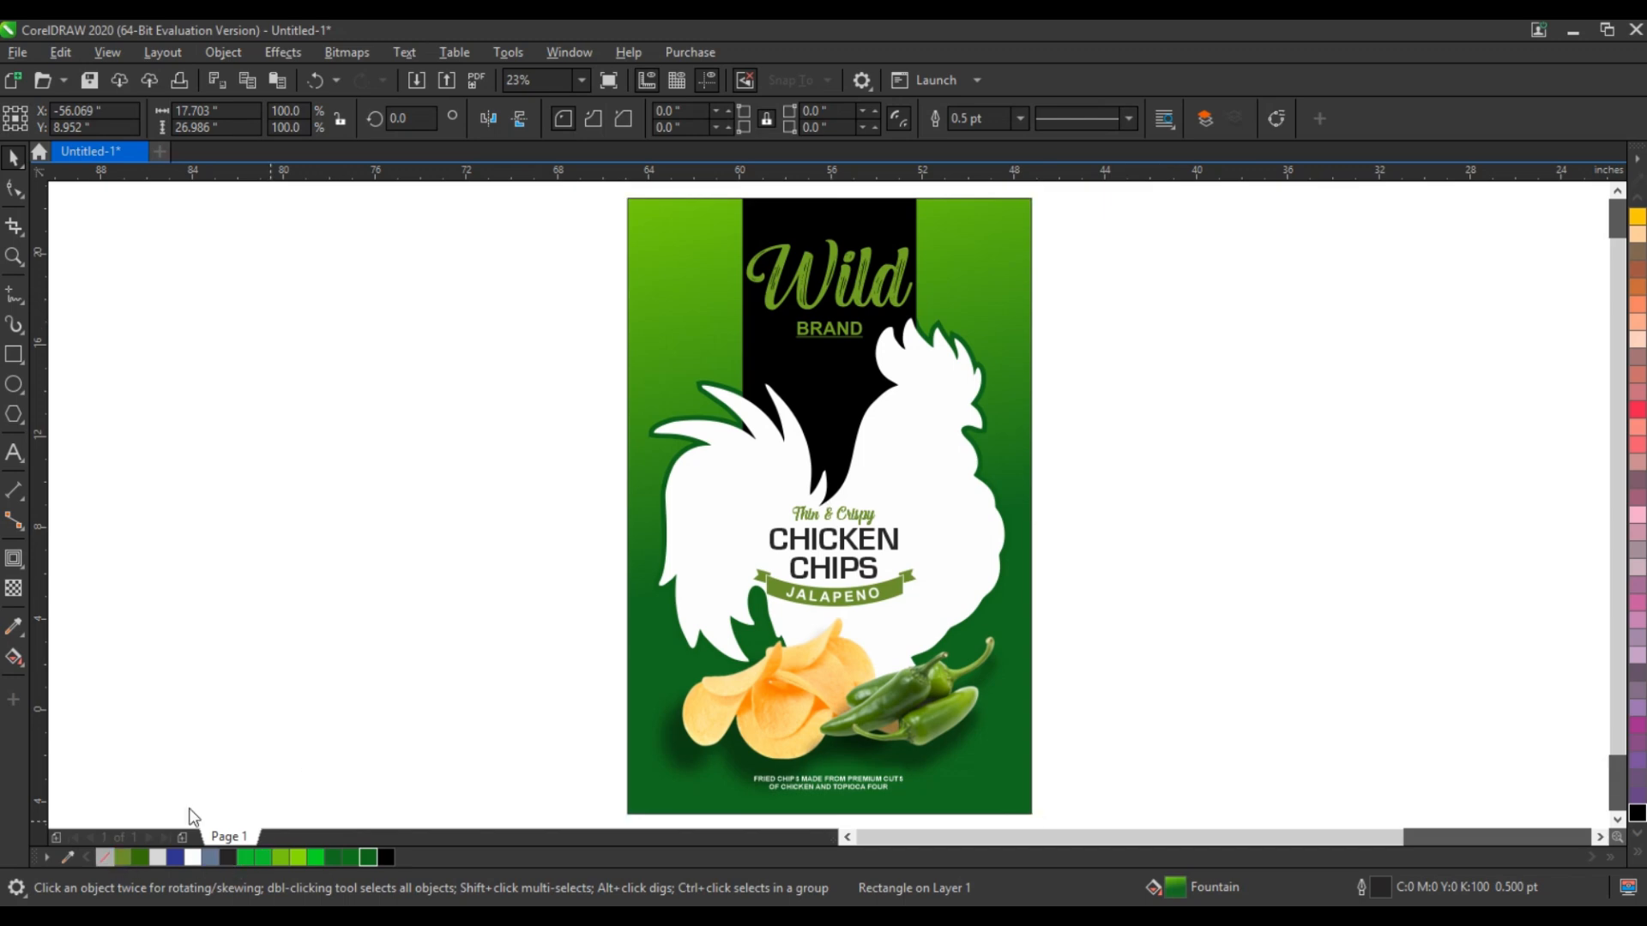
{"action": "left_click", "coordinate": [455, 640]}
{"action": "left_click", "coordinate": [931, 696]}
Step: Duplicate the complete package design and place the copy to the left of the original with a narrow gap
{"action": "scroll", "coordinate": [1027, 638], "scroll_direction": "down", "scroll_amount": 2}
{"action": "scroll", "coordinate": [1027, 645], "scroll_direction": "down", "scroll_amount": 2}
{"action": "left_click", "coordinate": [1119, 696]}
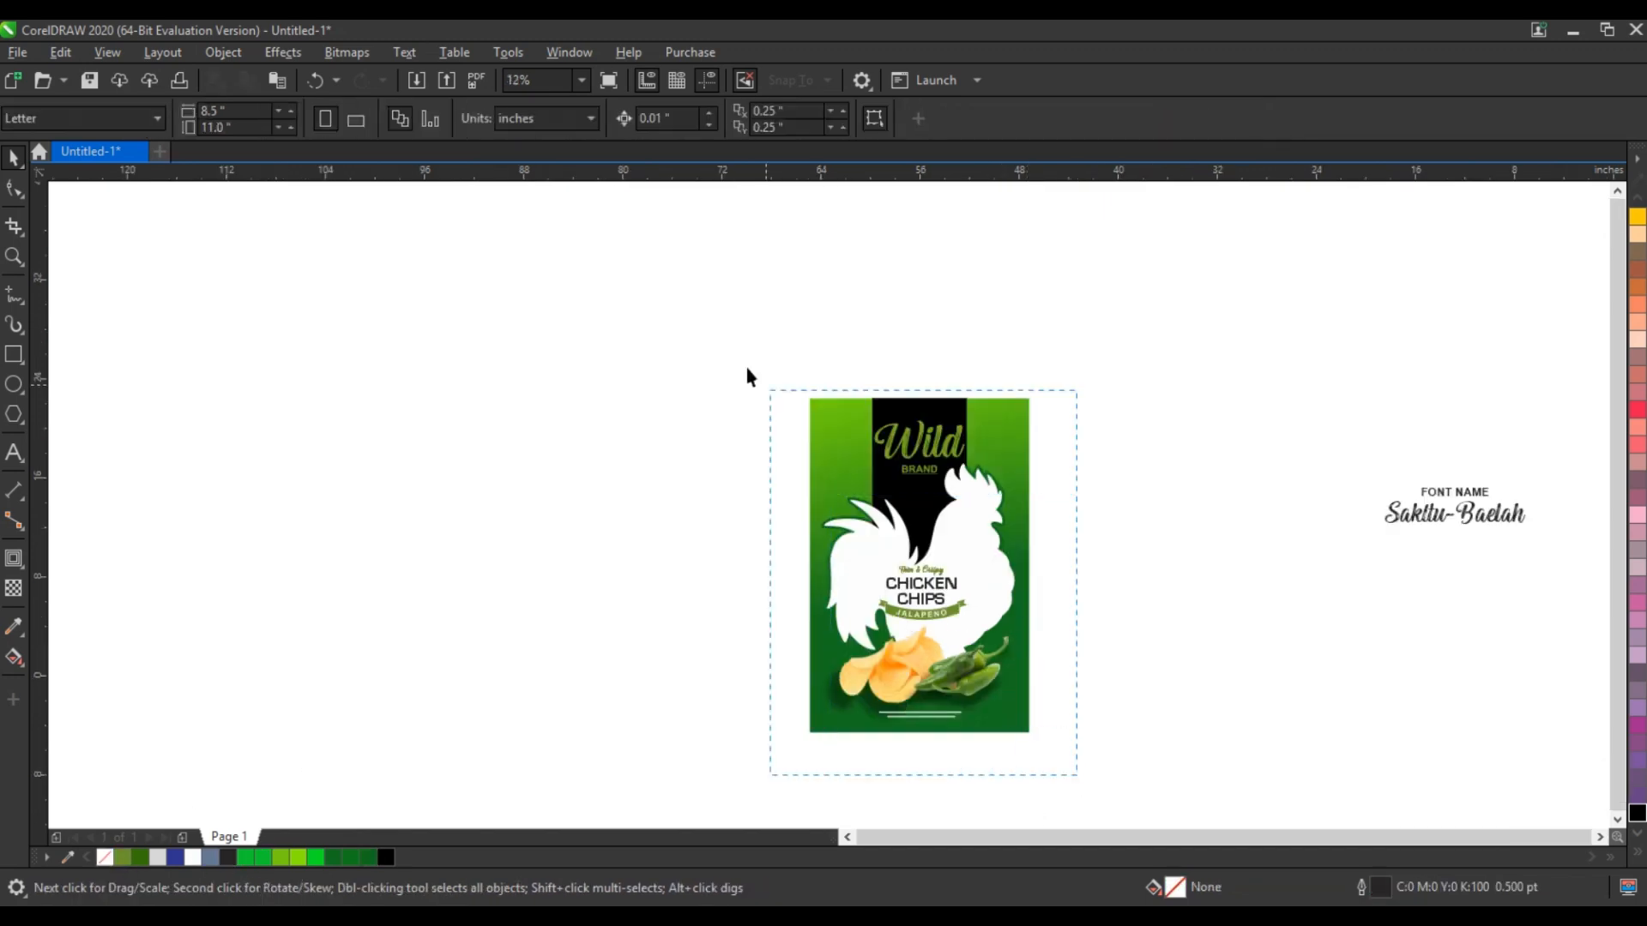
{"action": "left_click_drag", "start_coordinate": [746, 375], "coordinate": [1042, 748]}
{"action": "left_click_drag", "start_coordinate": [967, 526], "coordinate": [740, 530]}
Step: Replace the dark green colour in the fountain fill of the left copy's background with red
{"action": "scroll", "coordinate": [739, 530], "scroll_direction": "up", "scroll_amount": 2}
{"action": "left_click", "coordinate": [686, 394]}
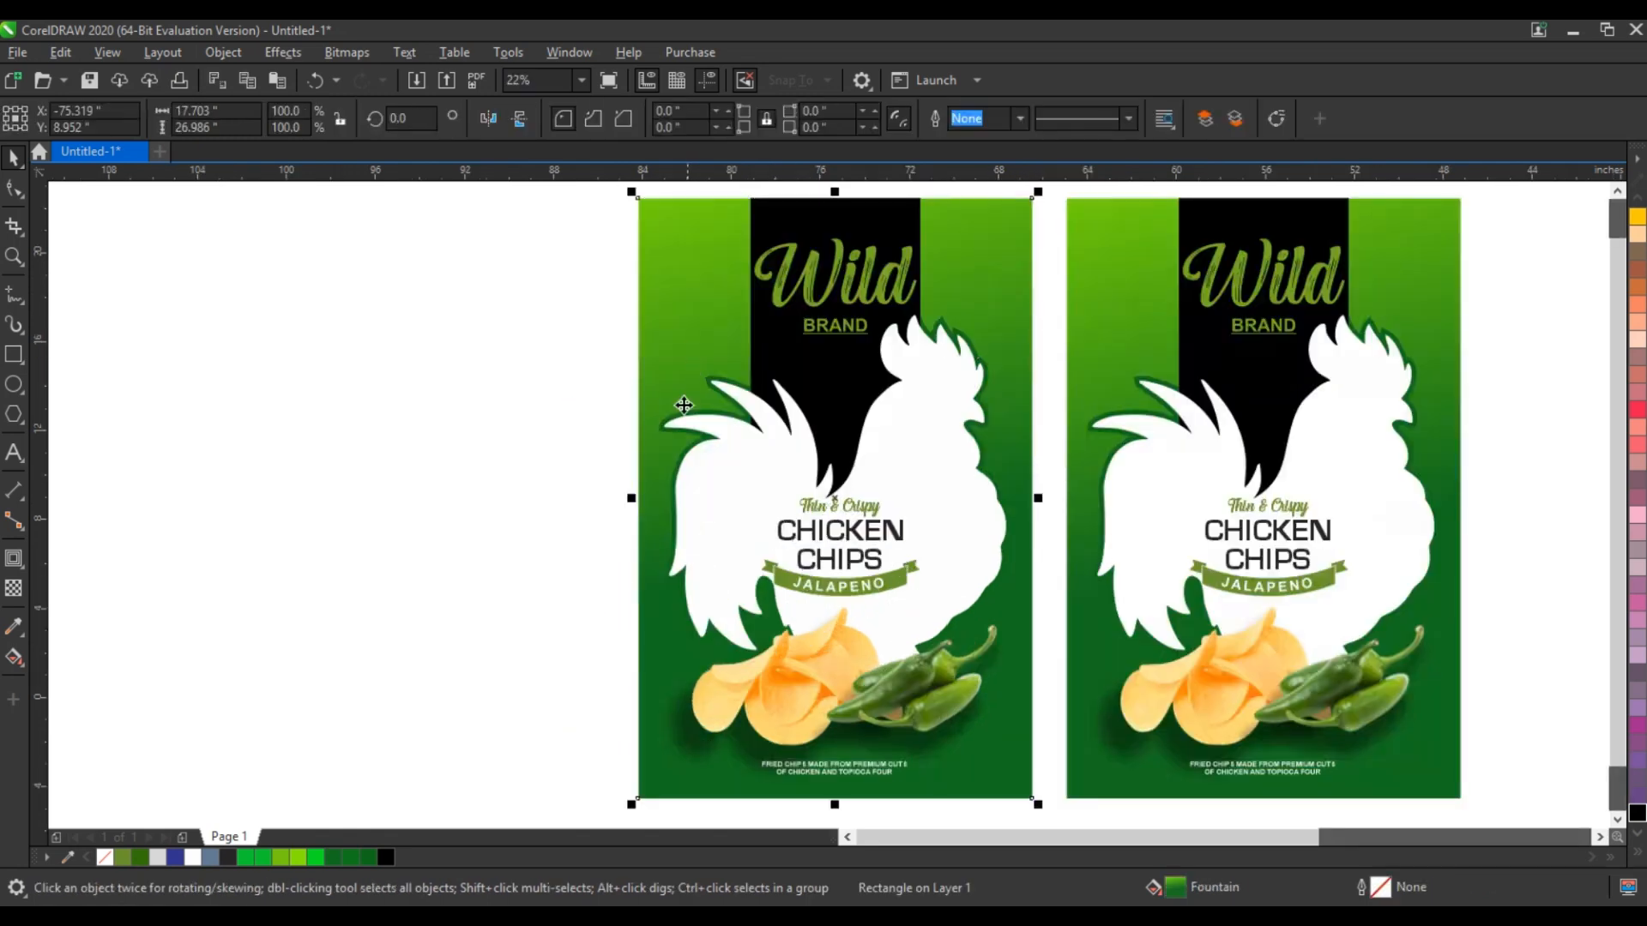
{"action": "key", "text": "g"}
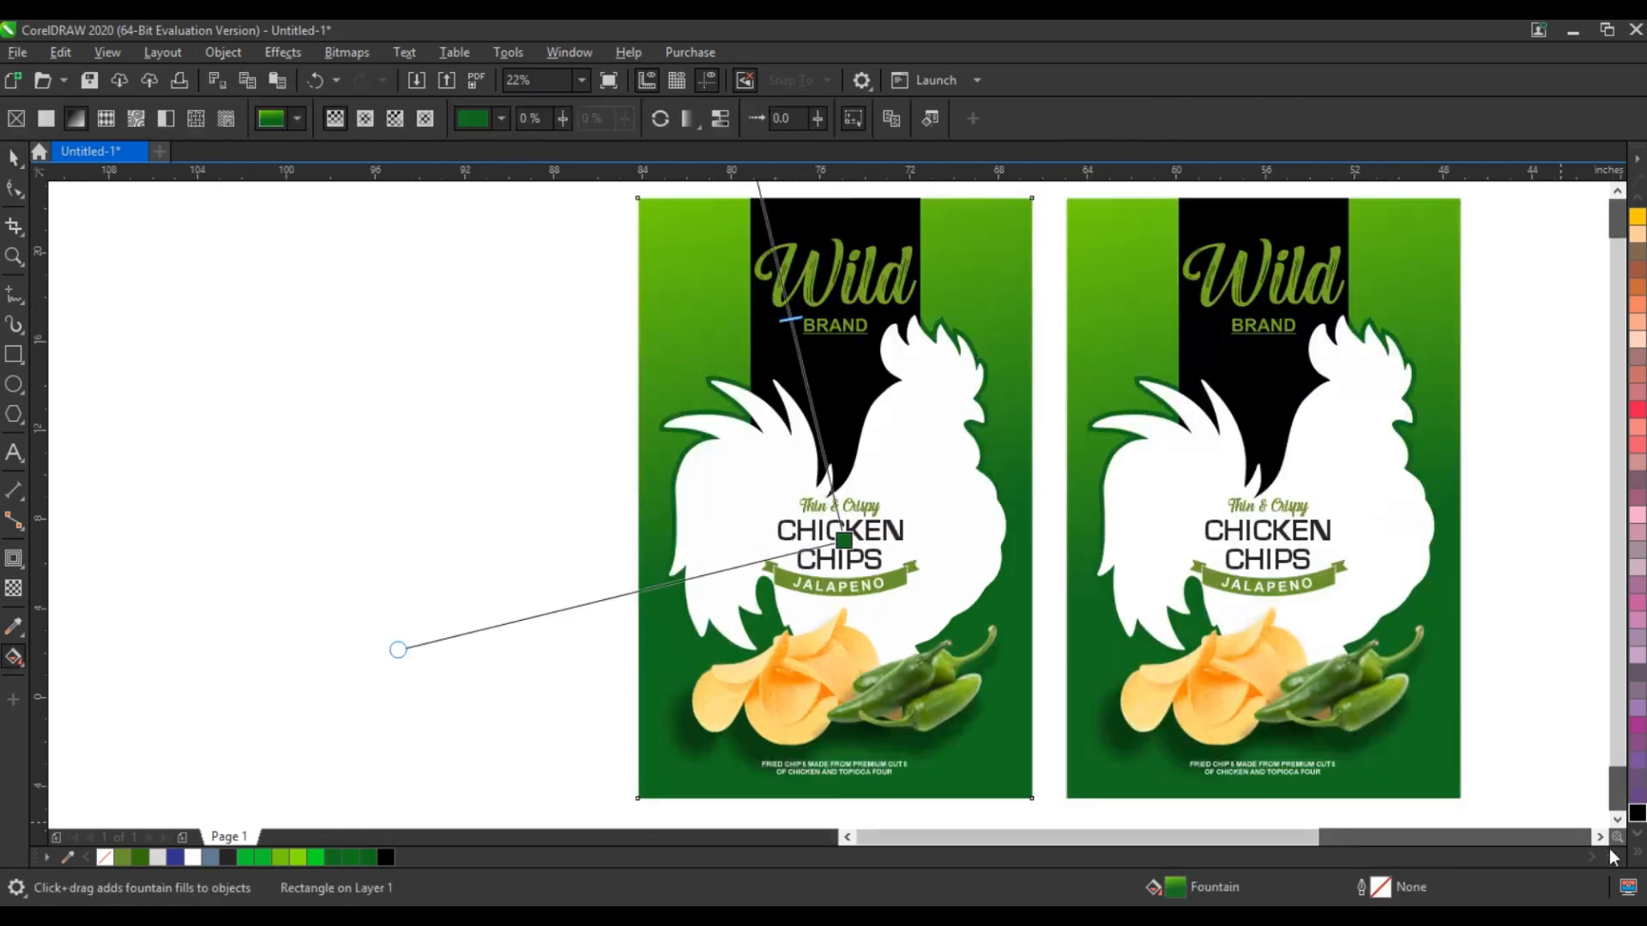
{"action": "left_click", "coordinate": [1631, 856]}
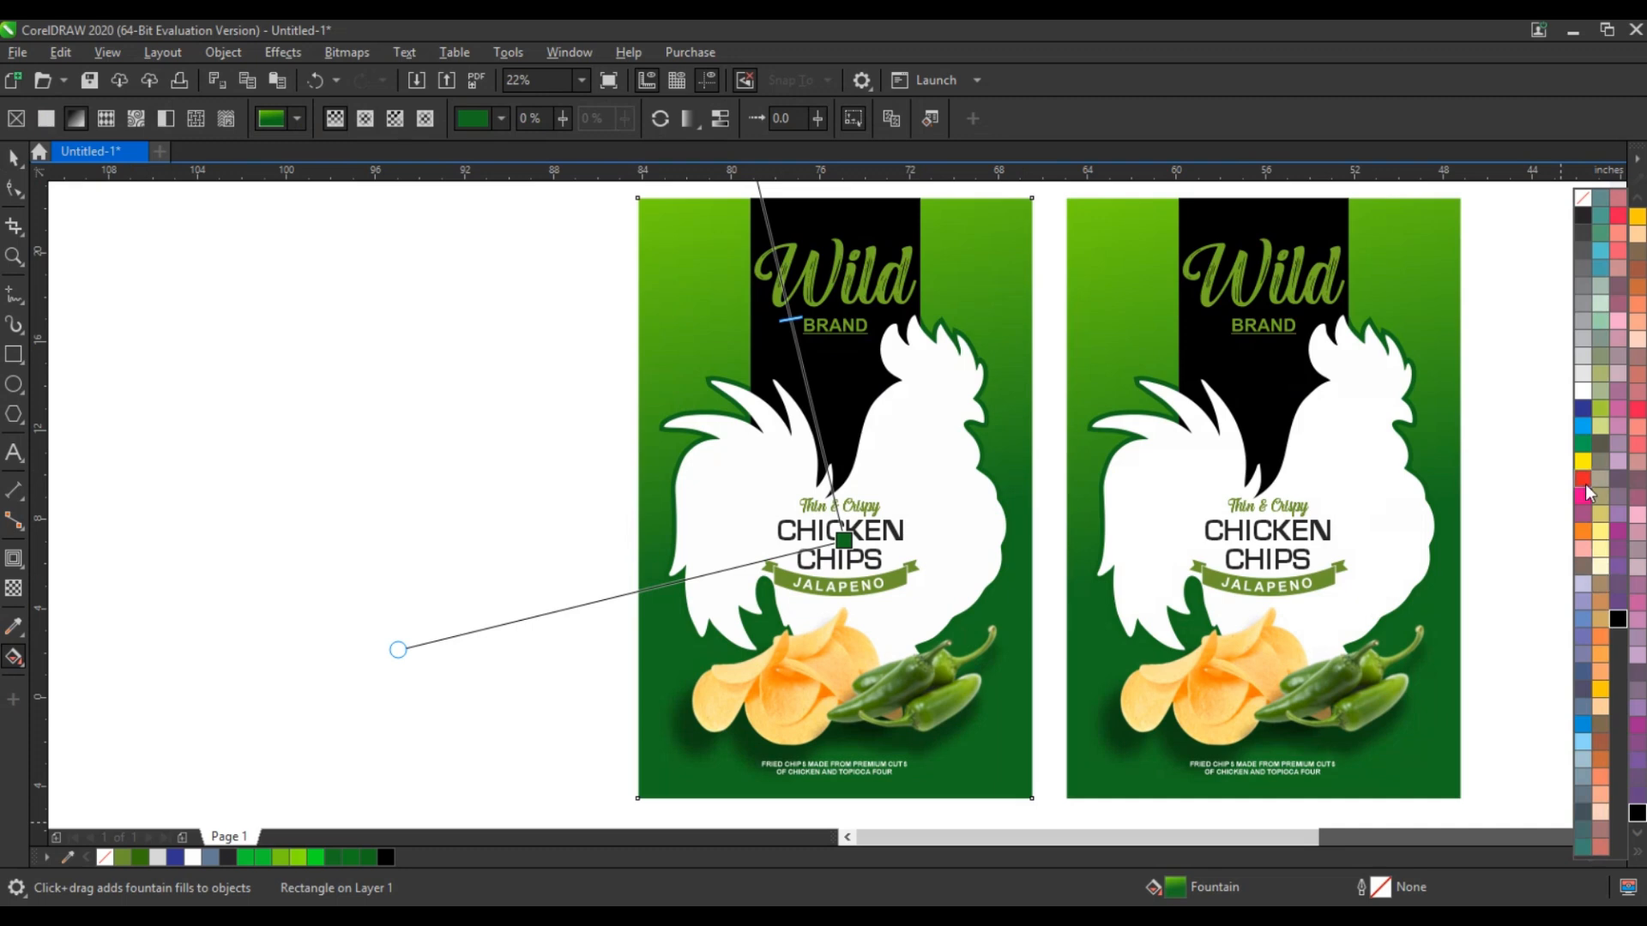
{"action": "left_click_drag", "start_coordinate": [1583, 478], "coordinate": [845, 549]}
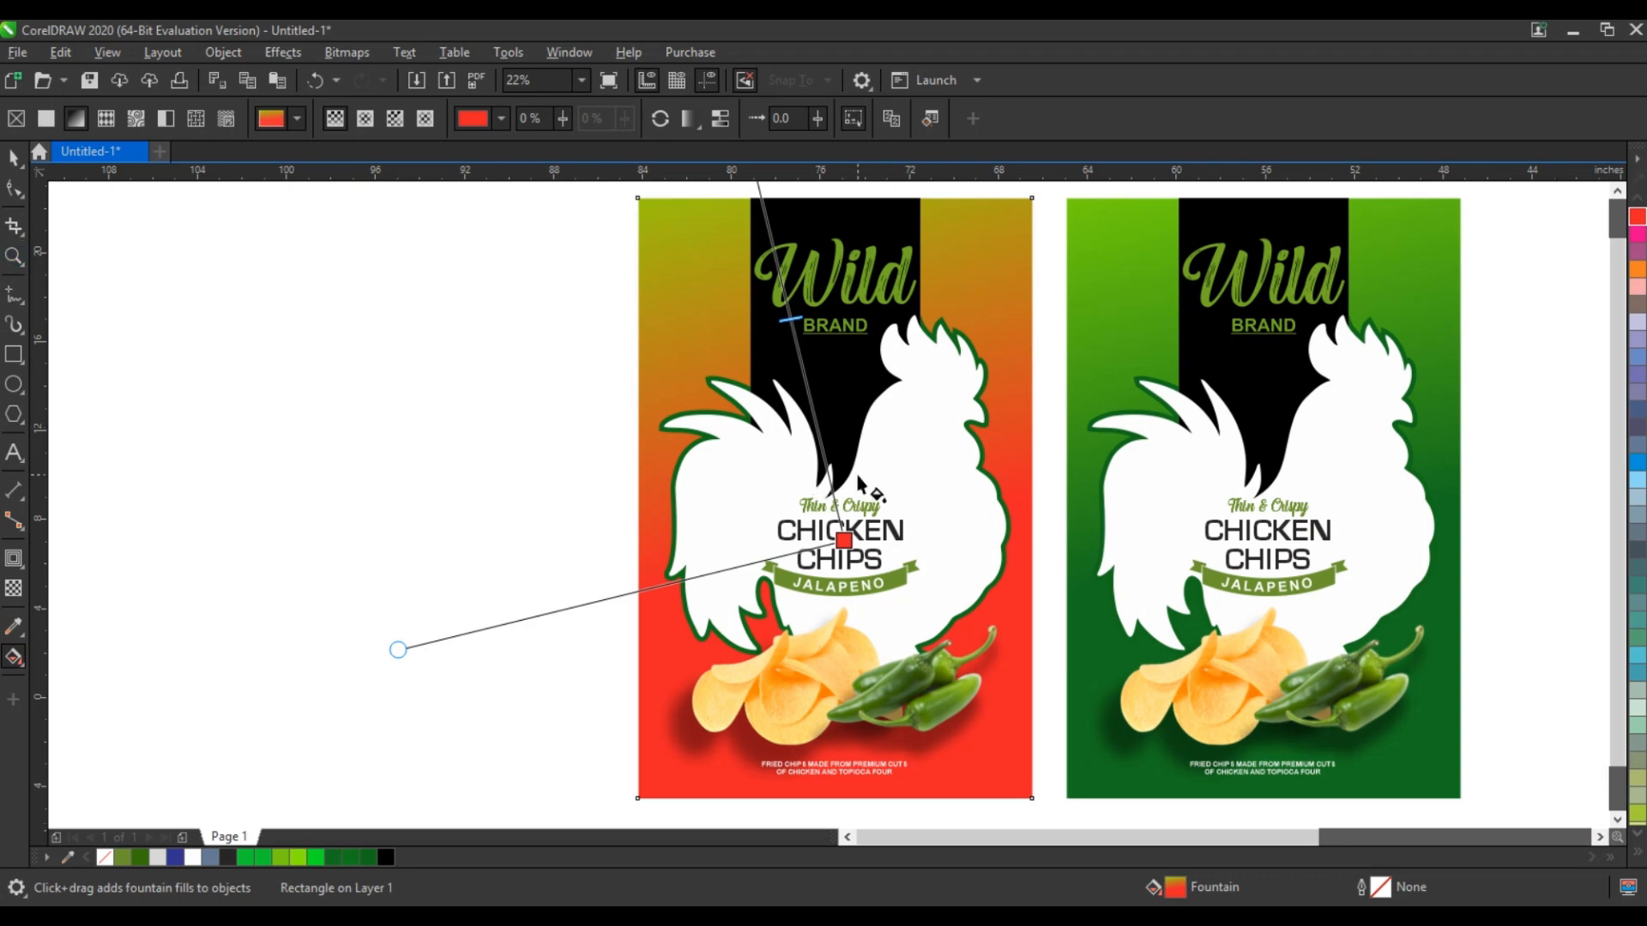
Step: Replace the light green colour at the upper end of the left copy's background gradient with orange
{"action": "right_click", "coordinate": [859, 506]}
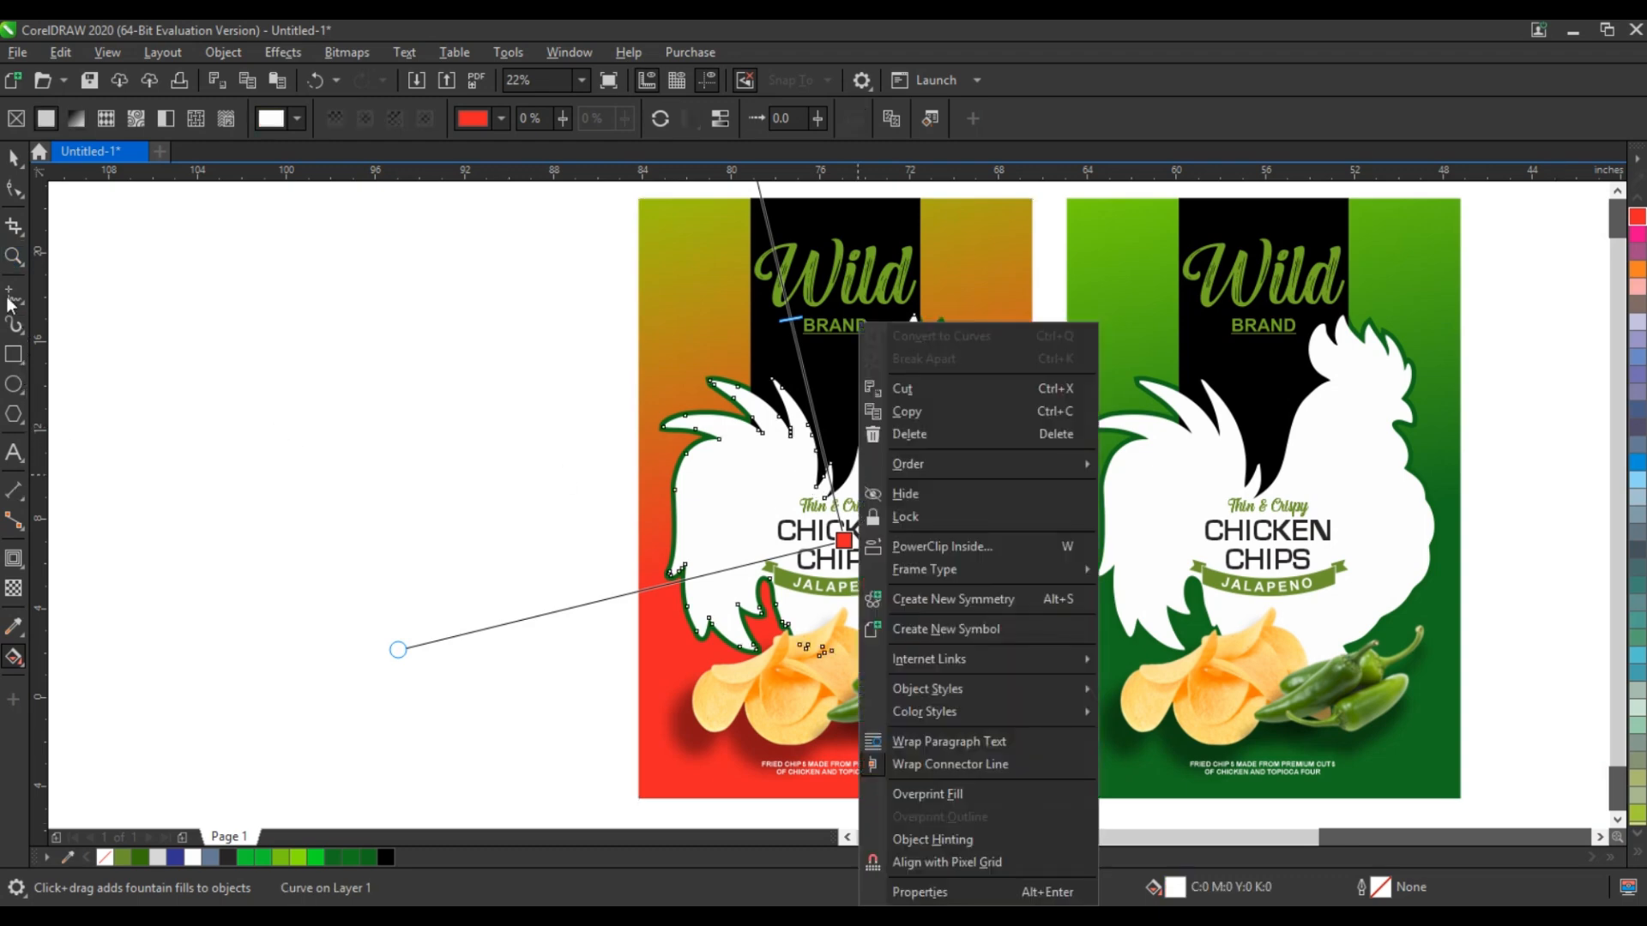
{"action": "left_click", "coordinate": [12, 264]}
{"action": "right_click", "coordinate": [633, 481]}
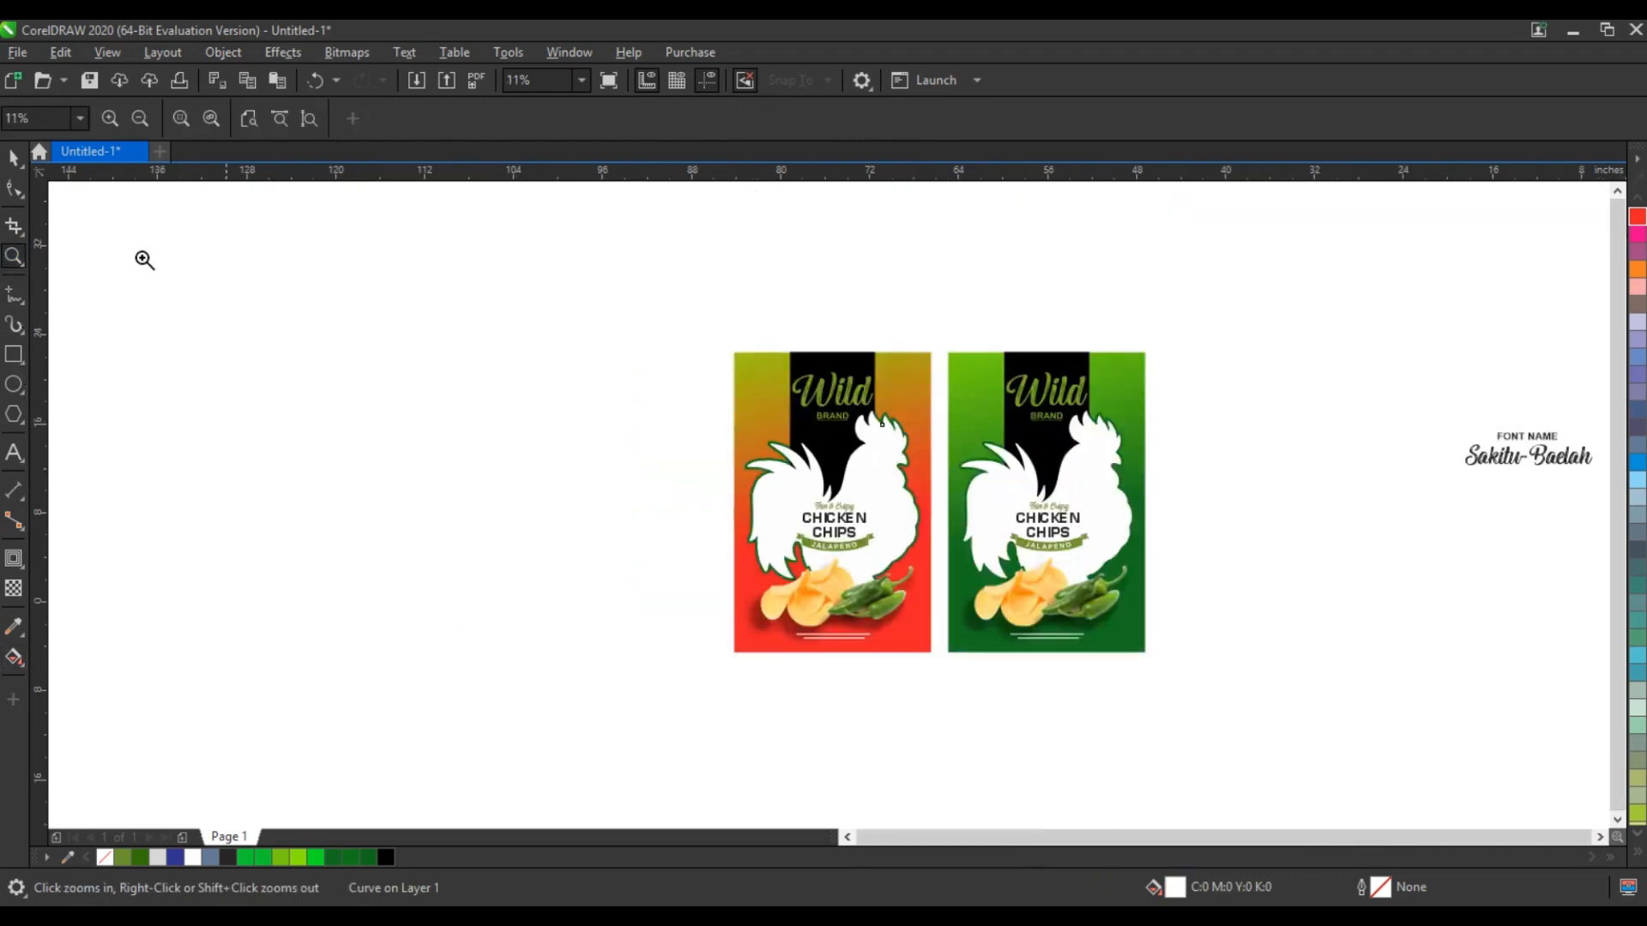
{"action": "key", "text": "g"}
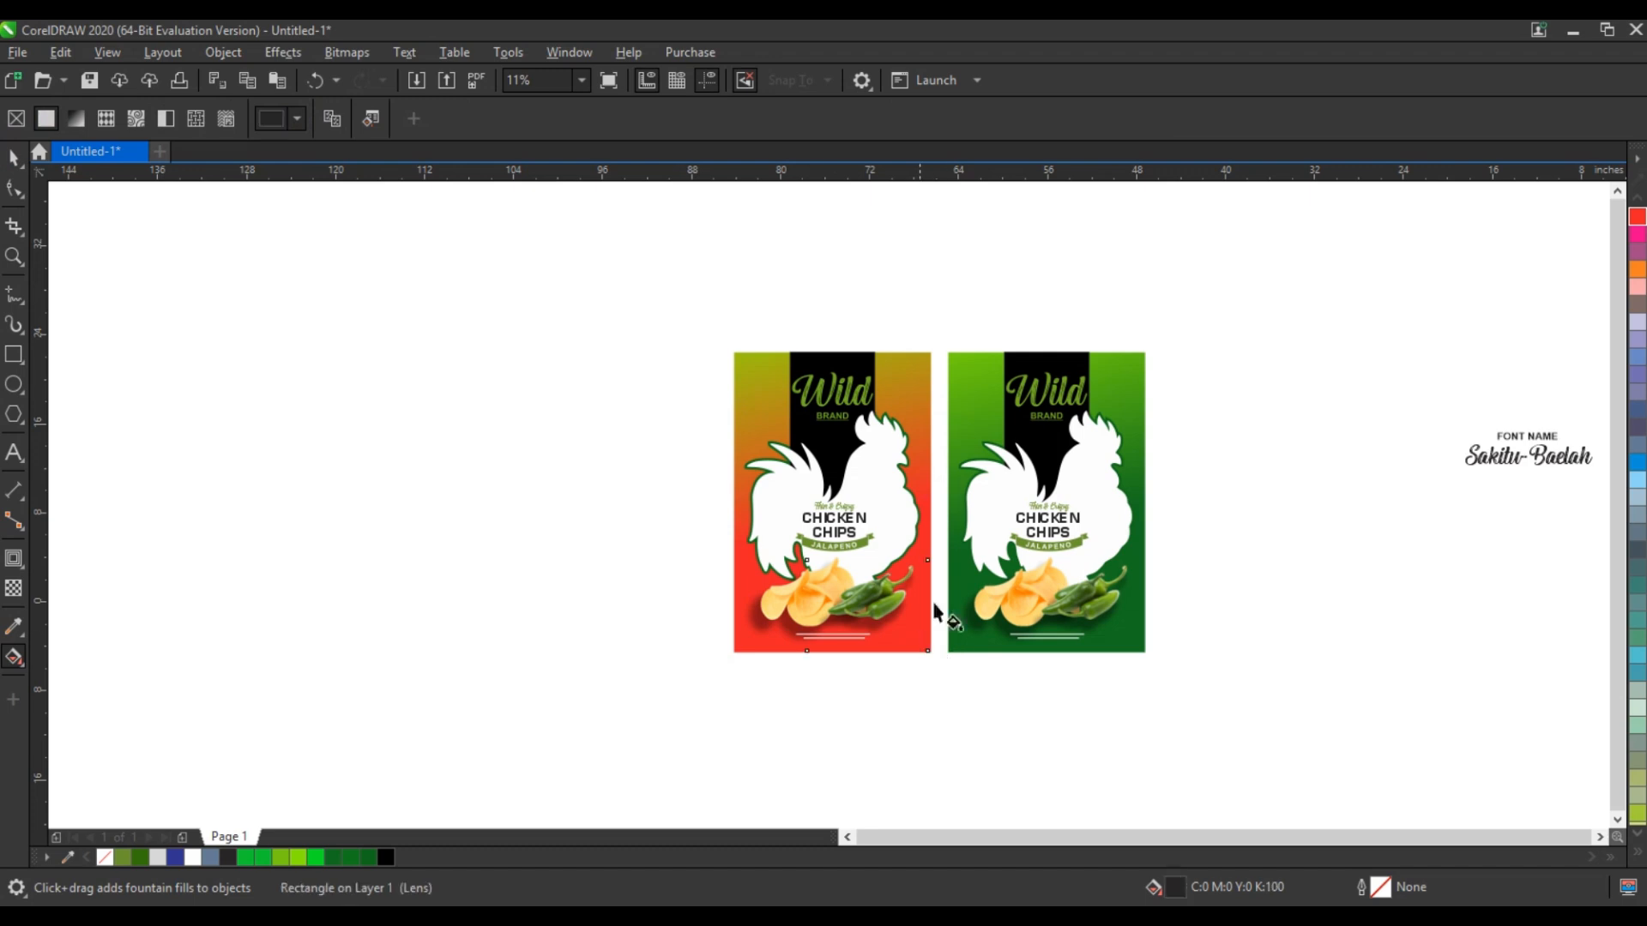
{"action": "left_click", "coordinate": [920, 420]}
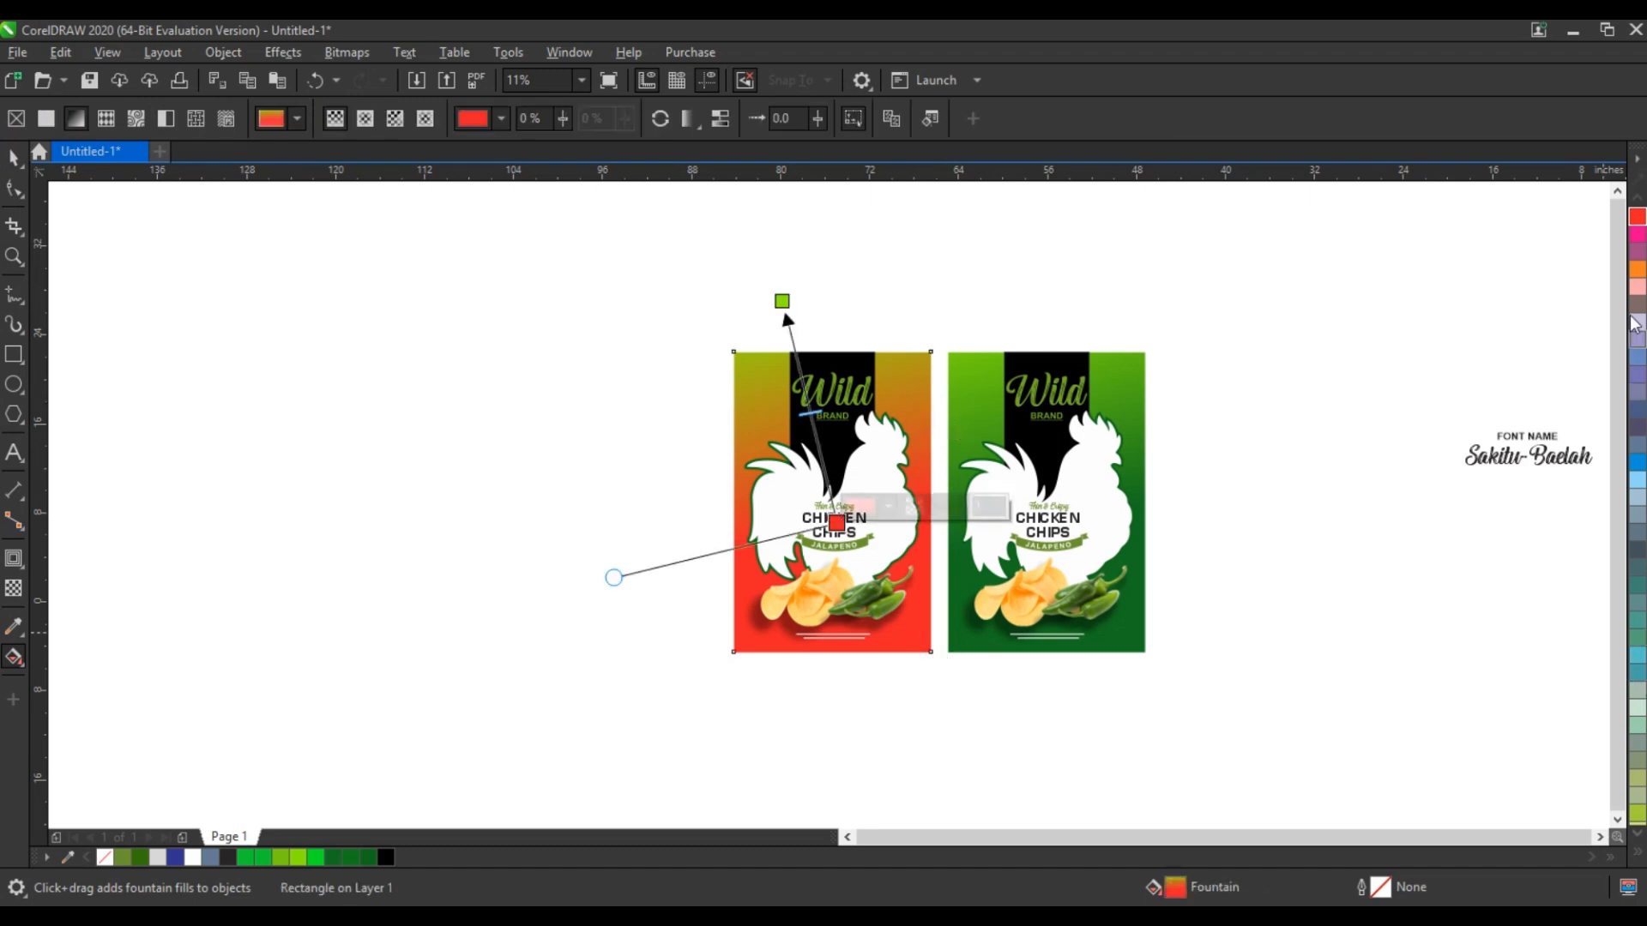
{"action": "left_click_drag", "start_coordinate": [1637, 268], "coordinate": [784, 308]}
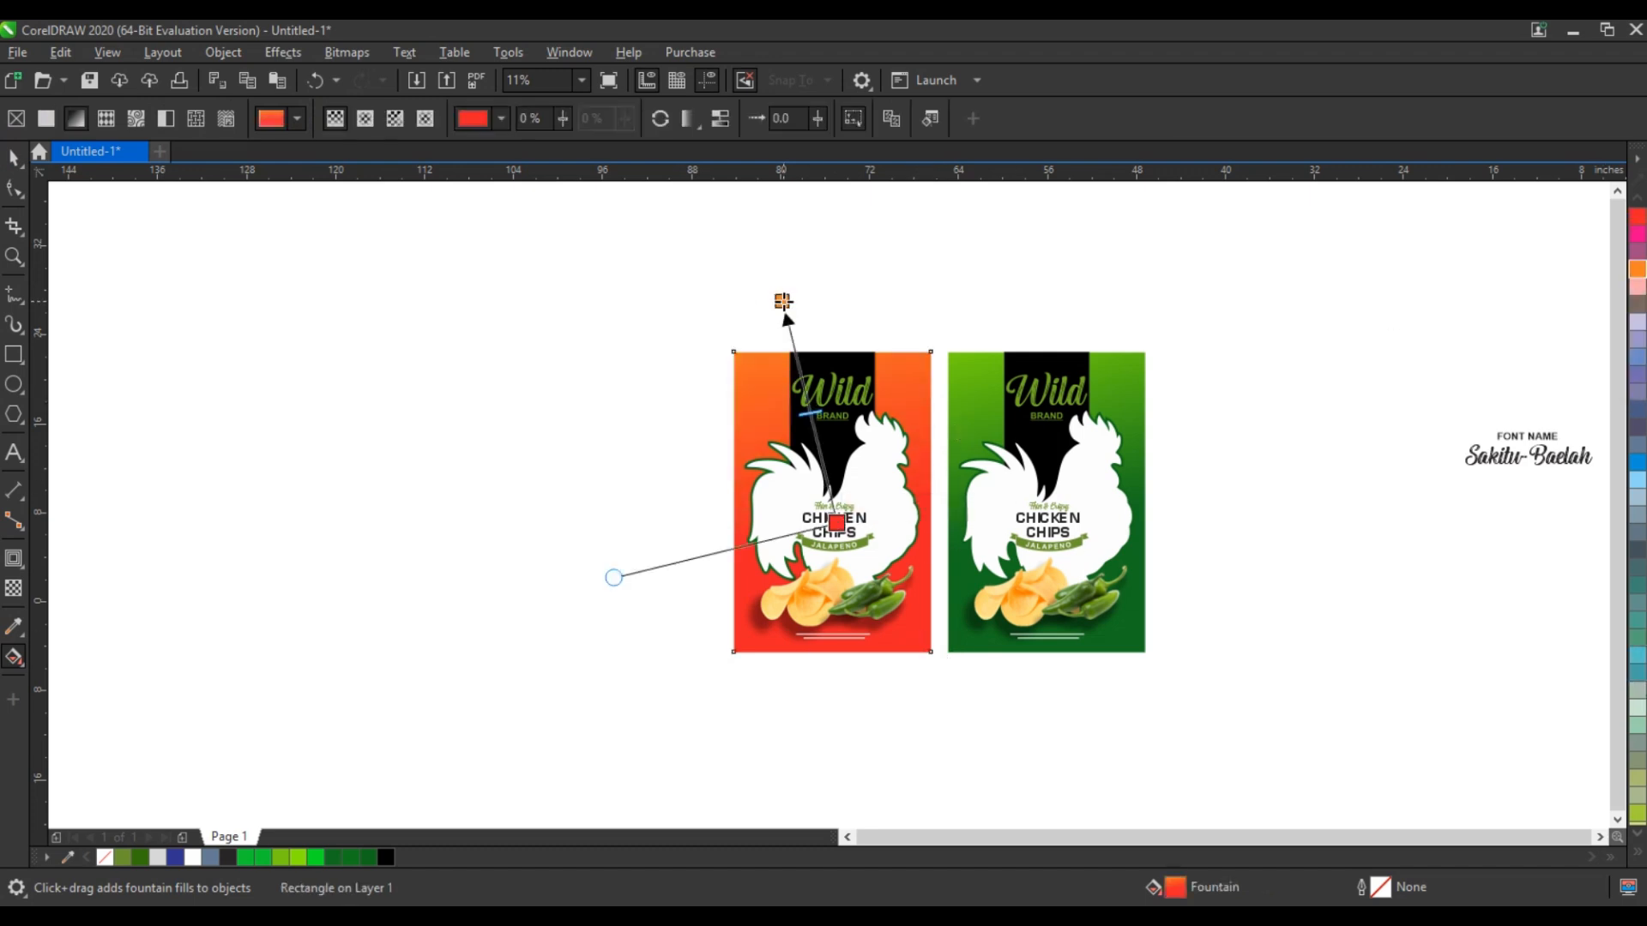
{"action": "left_click", "coordinate": [13, 158]}
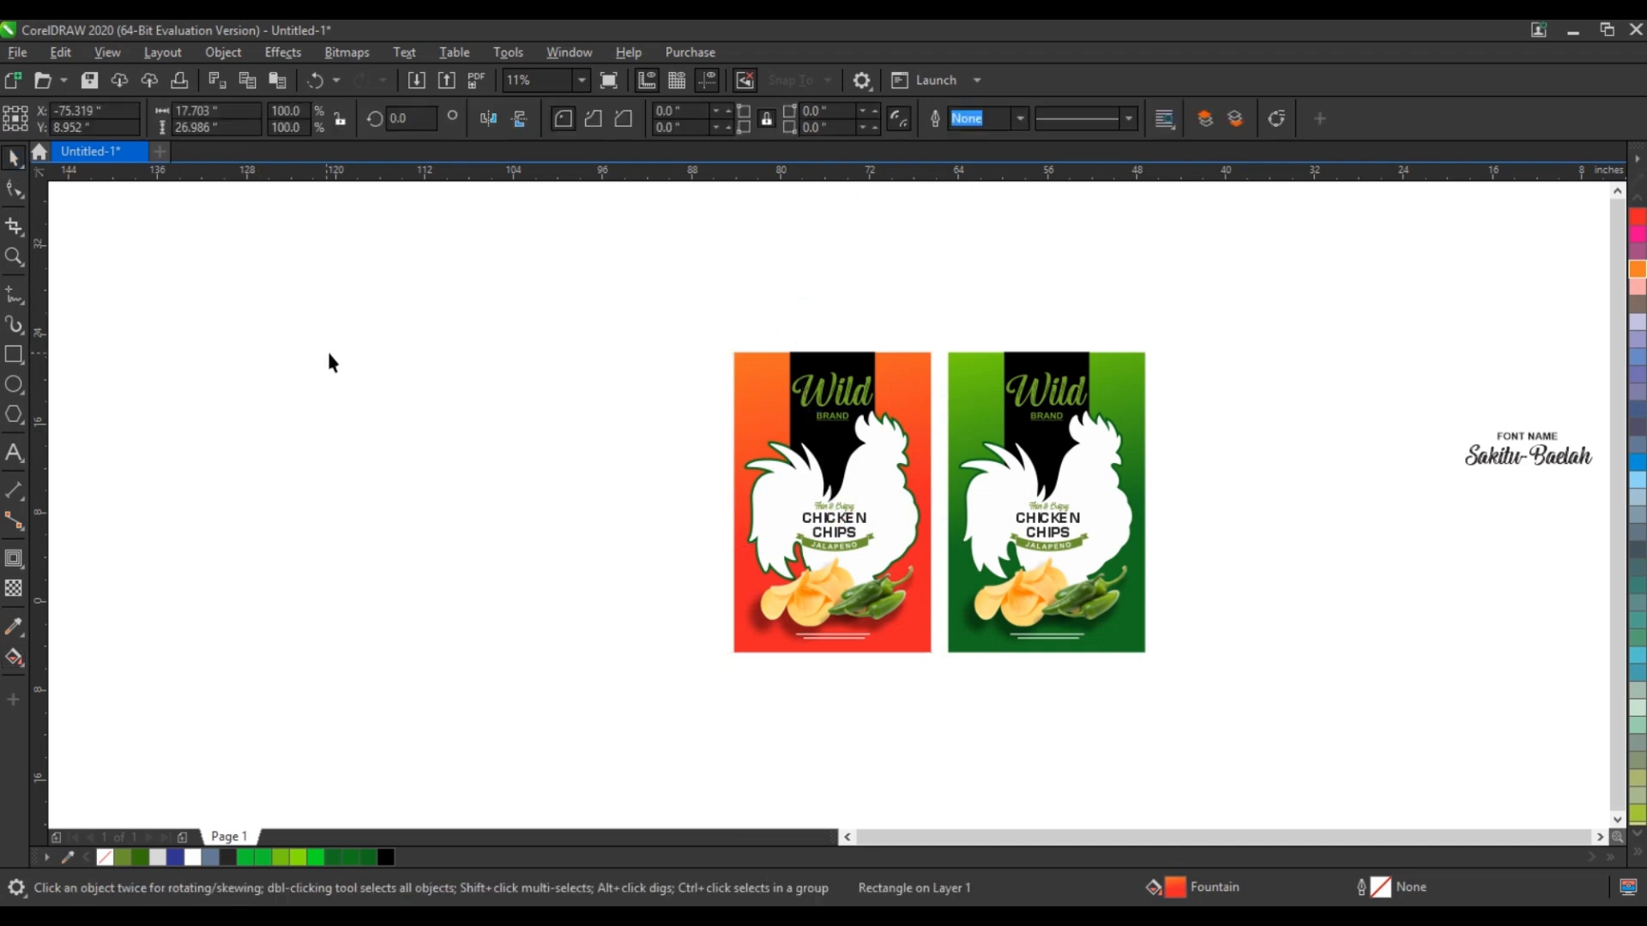
Step: Recolour the "Thin & Crispy" text and the JALAPENO ribbon on the red-orange package orange
{"action": "left_click_drag", "start_coordinate": [476, 298], "coordinate": [804, 496]}
{"action": "left_click_drag", "start_coordinate": [1238, 673], "coordinate": [1239, 673]}
{"action": "scroll", "coordinate": [1044, 515], "scroll_direction": "up", "scroll_amount": 1}
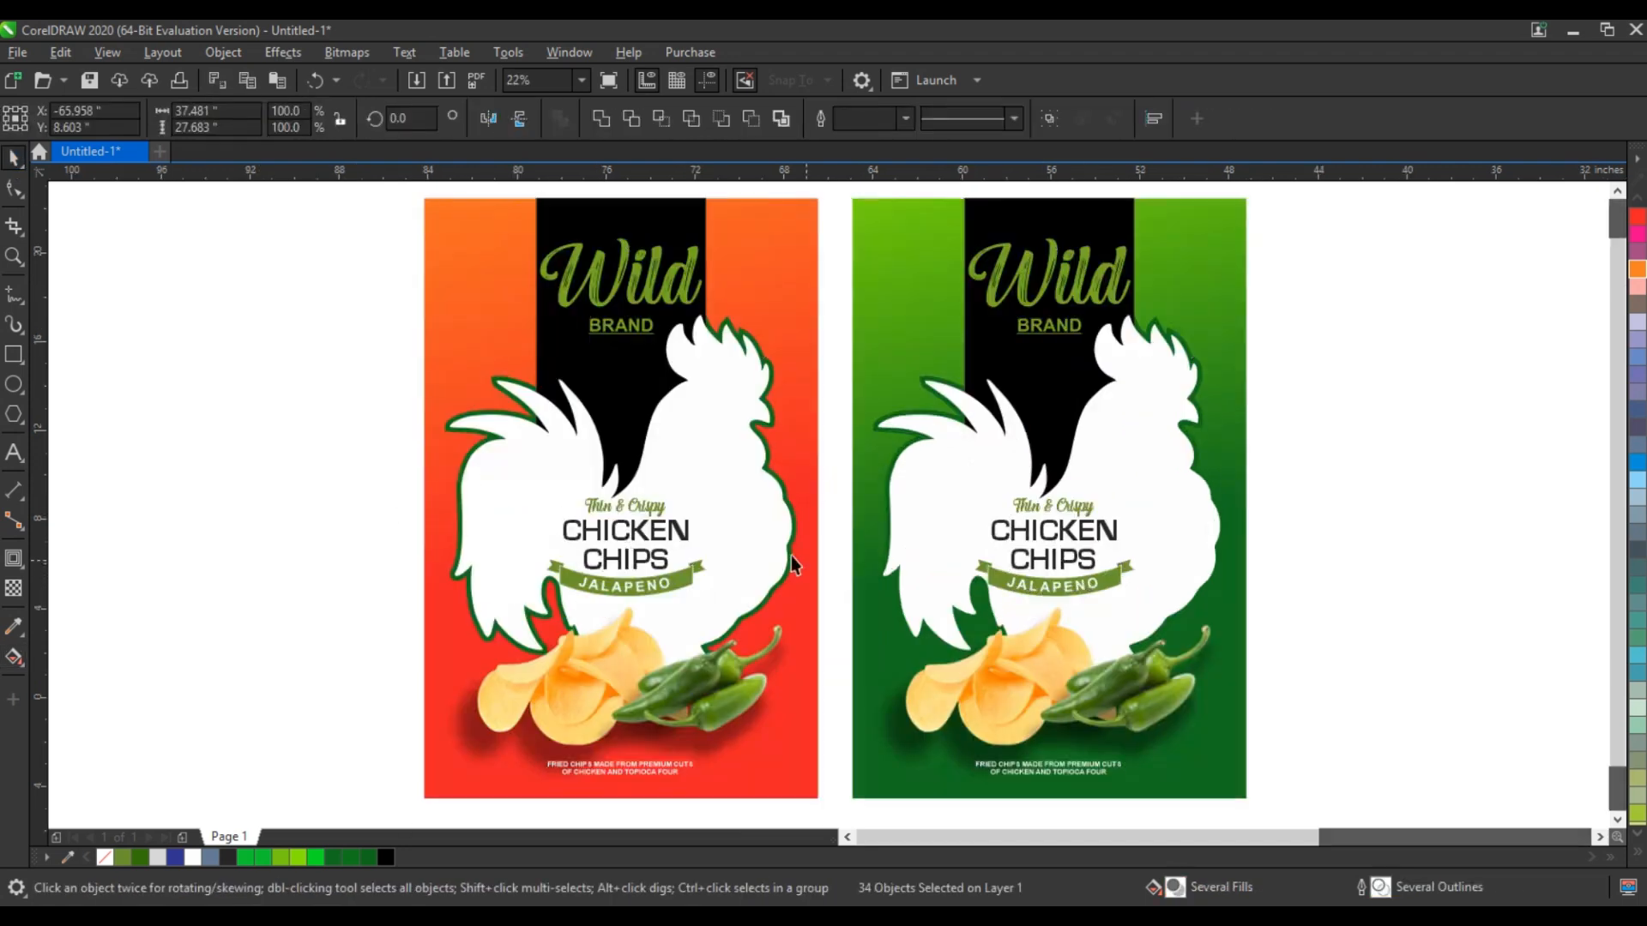
{"action": "key", "text": "Escape"}
{"action": "left_click", "coordinate": [636, 515]}
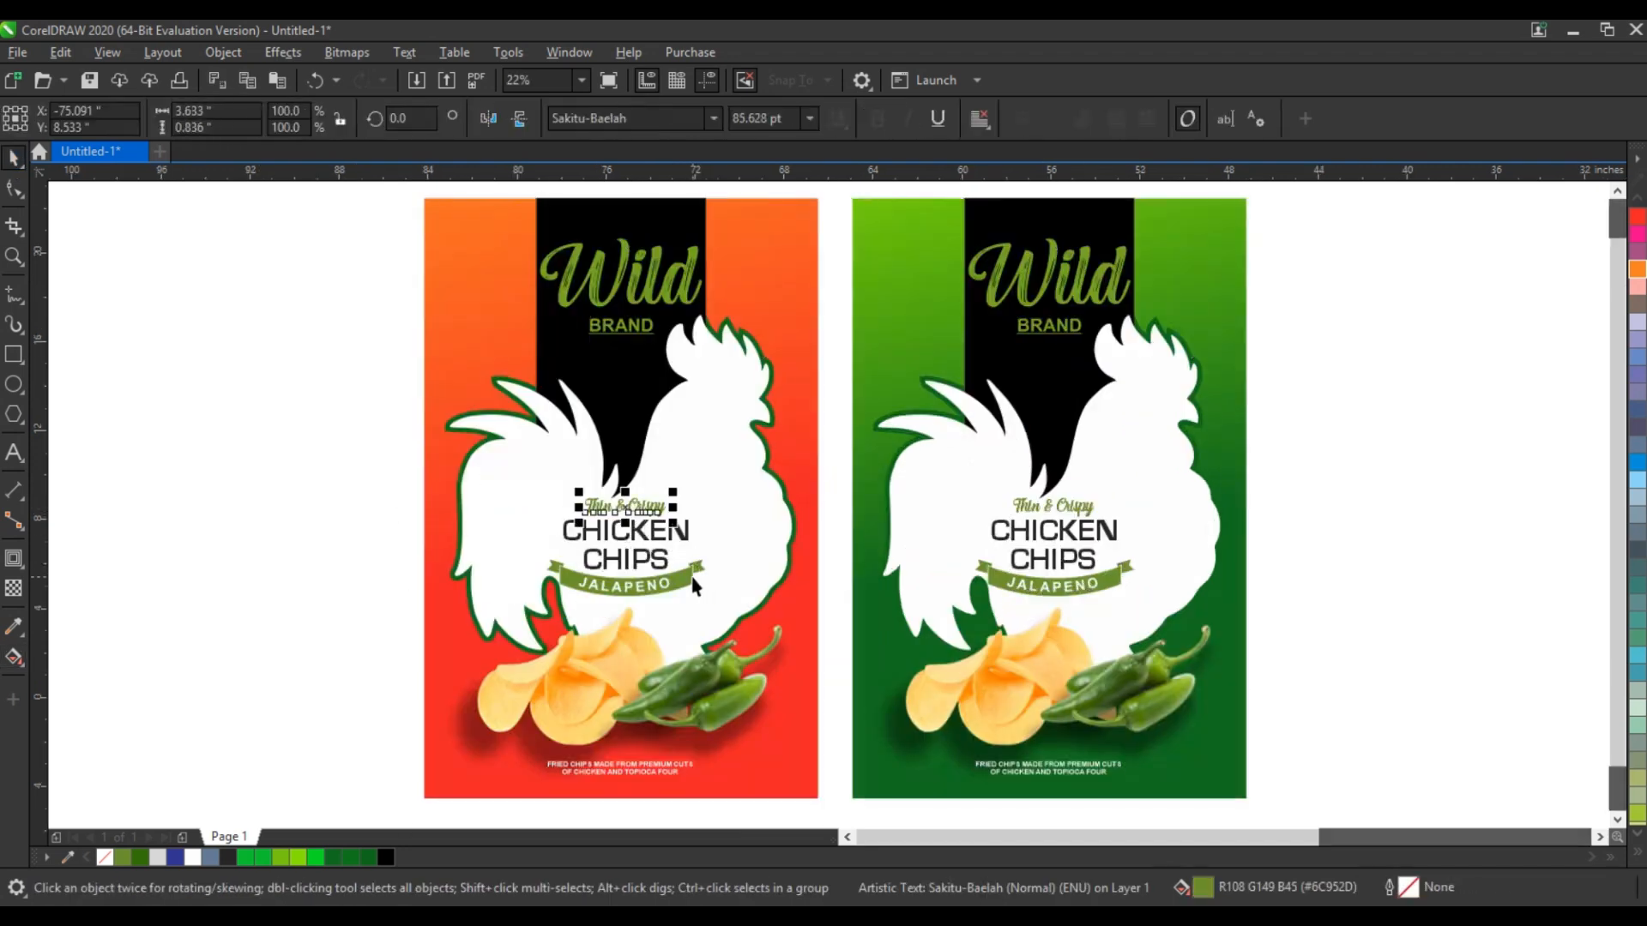
{"action": "left_click", "coordinate": [699, 573], "text": "shift"}
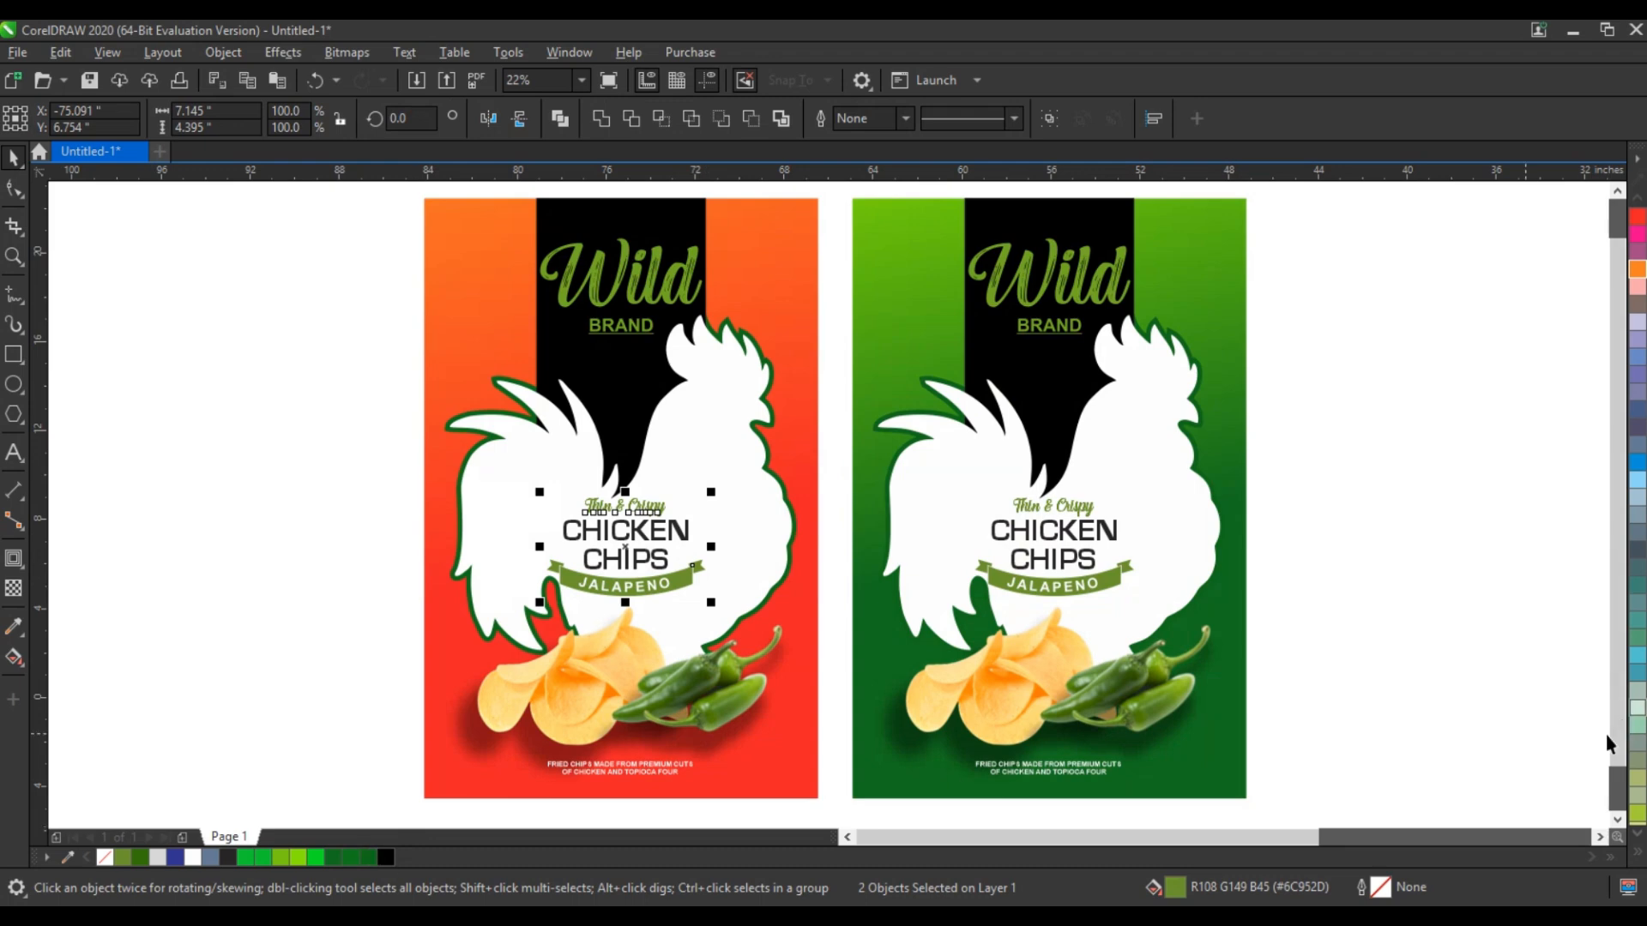
{"action": "left_click", "coordinate": [1637, 269]}
{"action": "left_click", "coordinate": [1267, 438]}
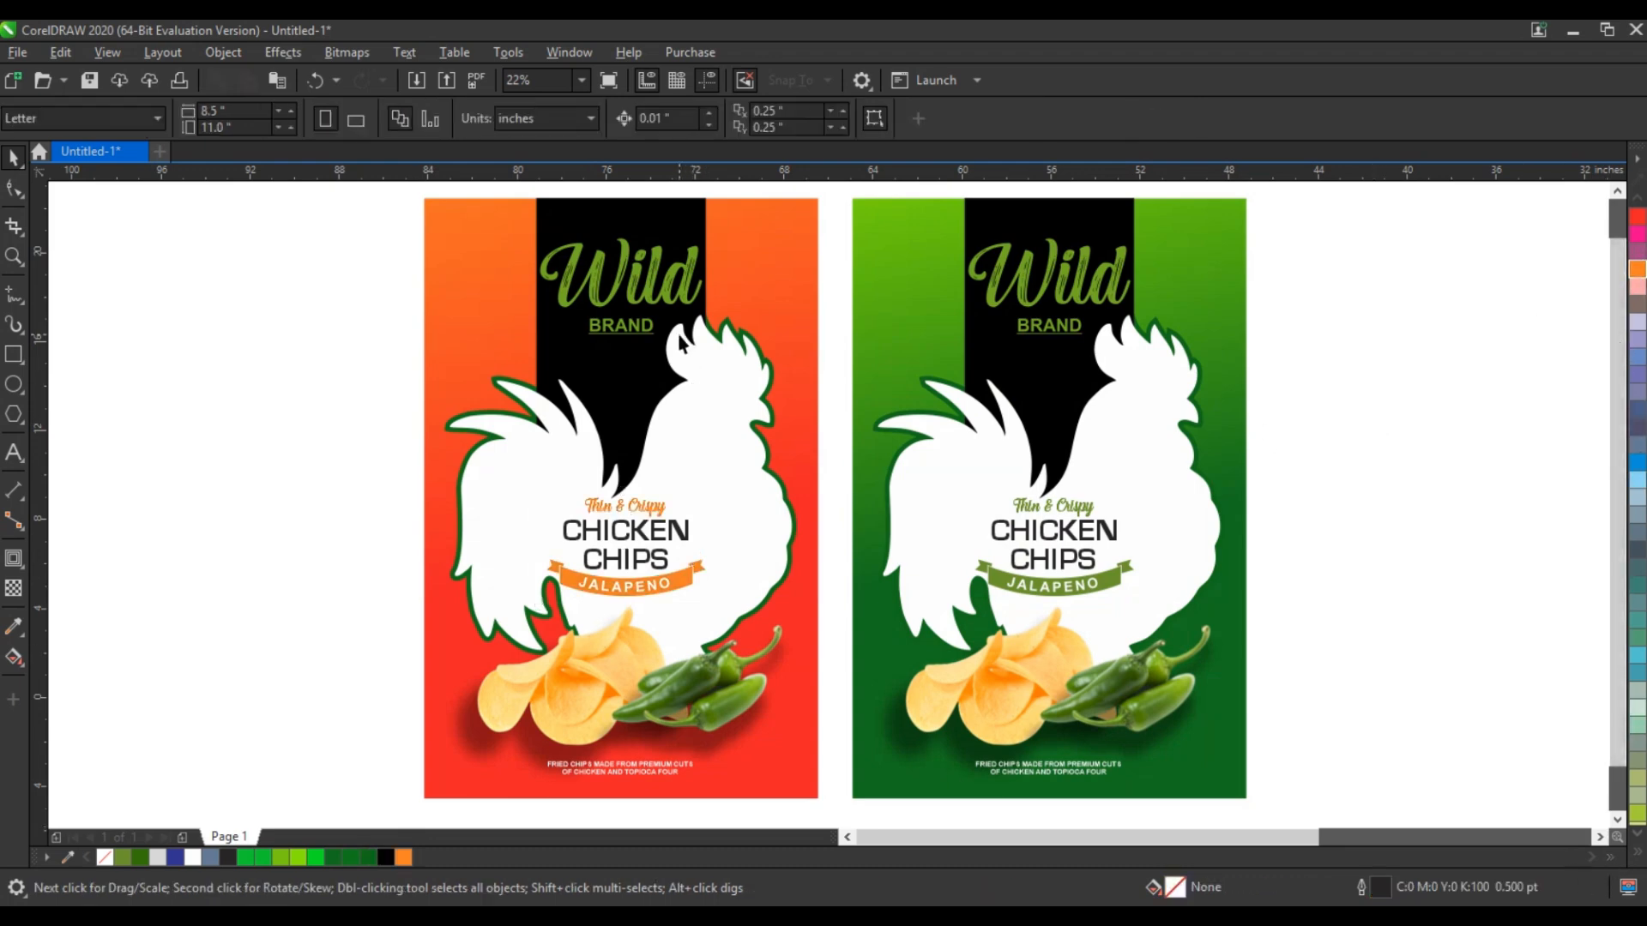
Step: Fill the "Wild" lettering and the BRAND text on the red-orange package with the same orange as the ribbon
{"action": "left_click", "coordinate": [655, 300]}
{"action": "left_click", "coordinate": [648, 333], "text": "shift"}
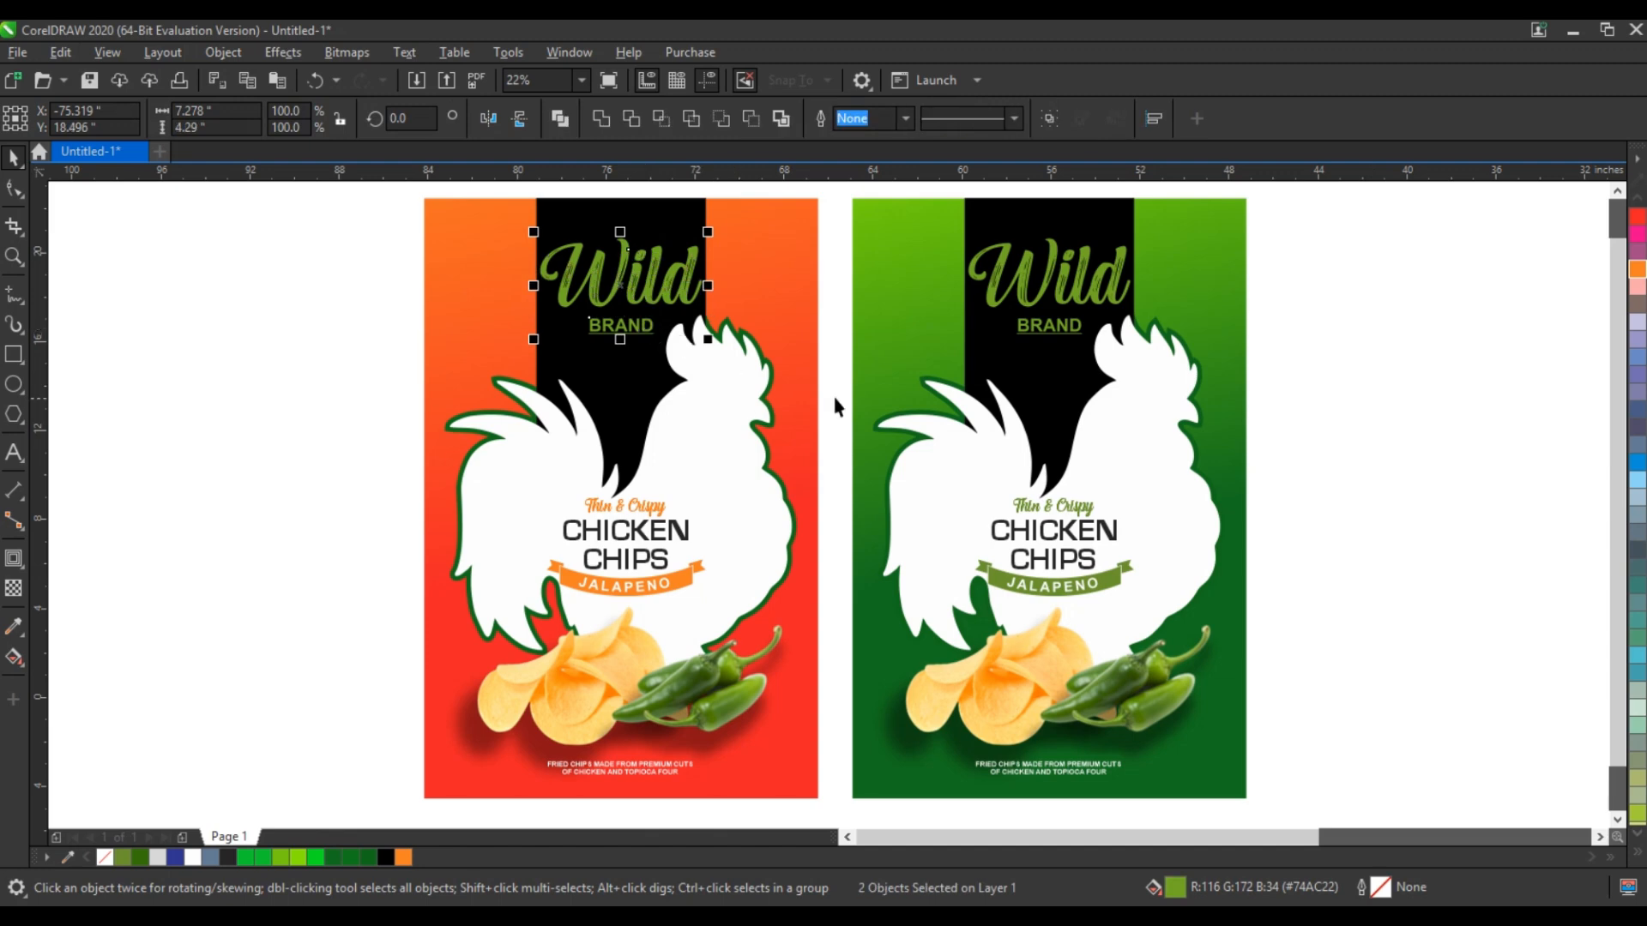
{"action": "left_click", "coordinate": [403, 857]}
{"action": "left_click", "coordinate": [272, 728]}
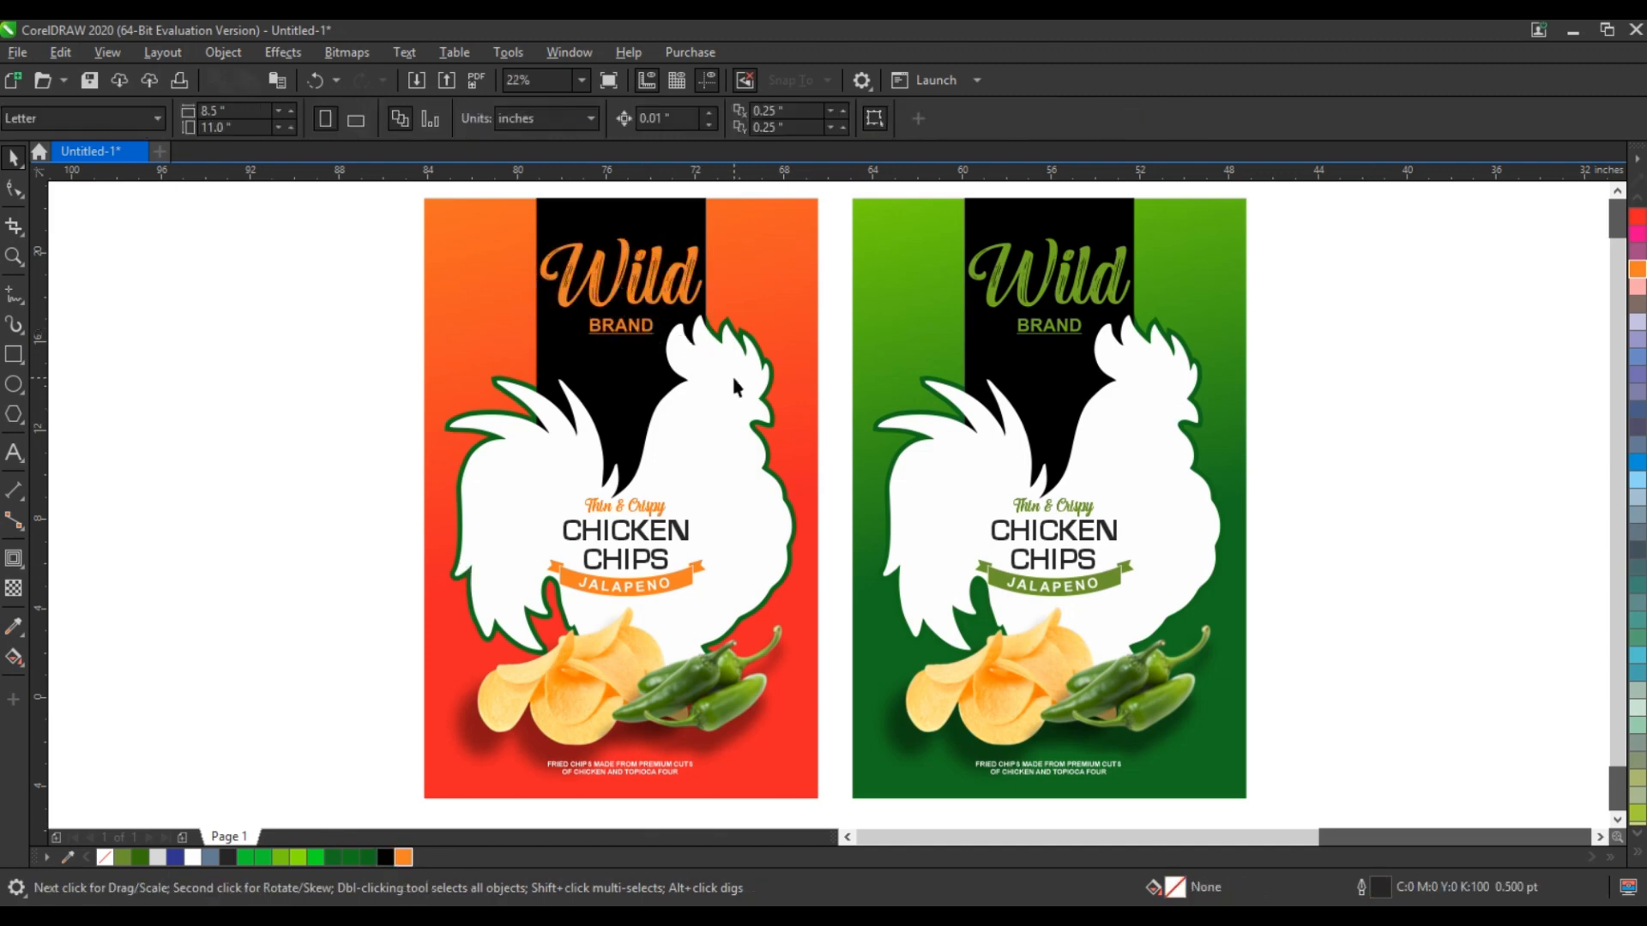
Step: Change the green contour shape behind the rooster on the red-orange package to orange
{"action": "left_click", "coordinate": [748, 339]}
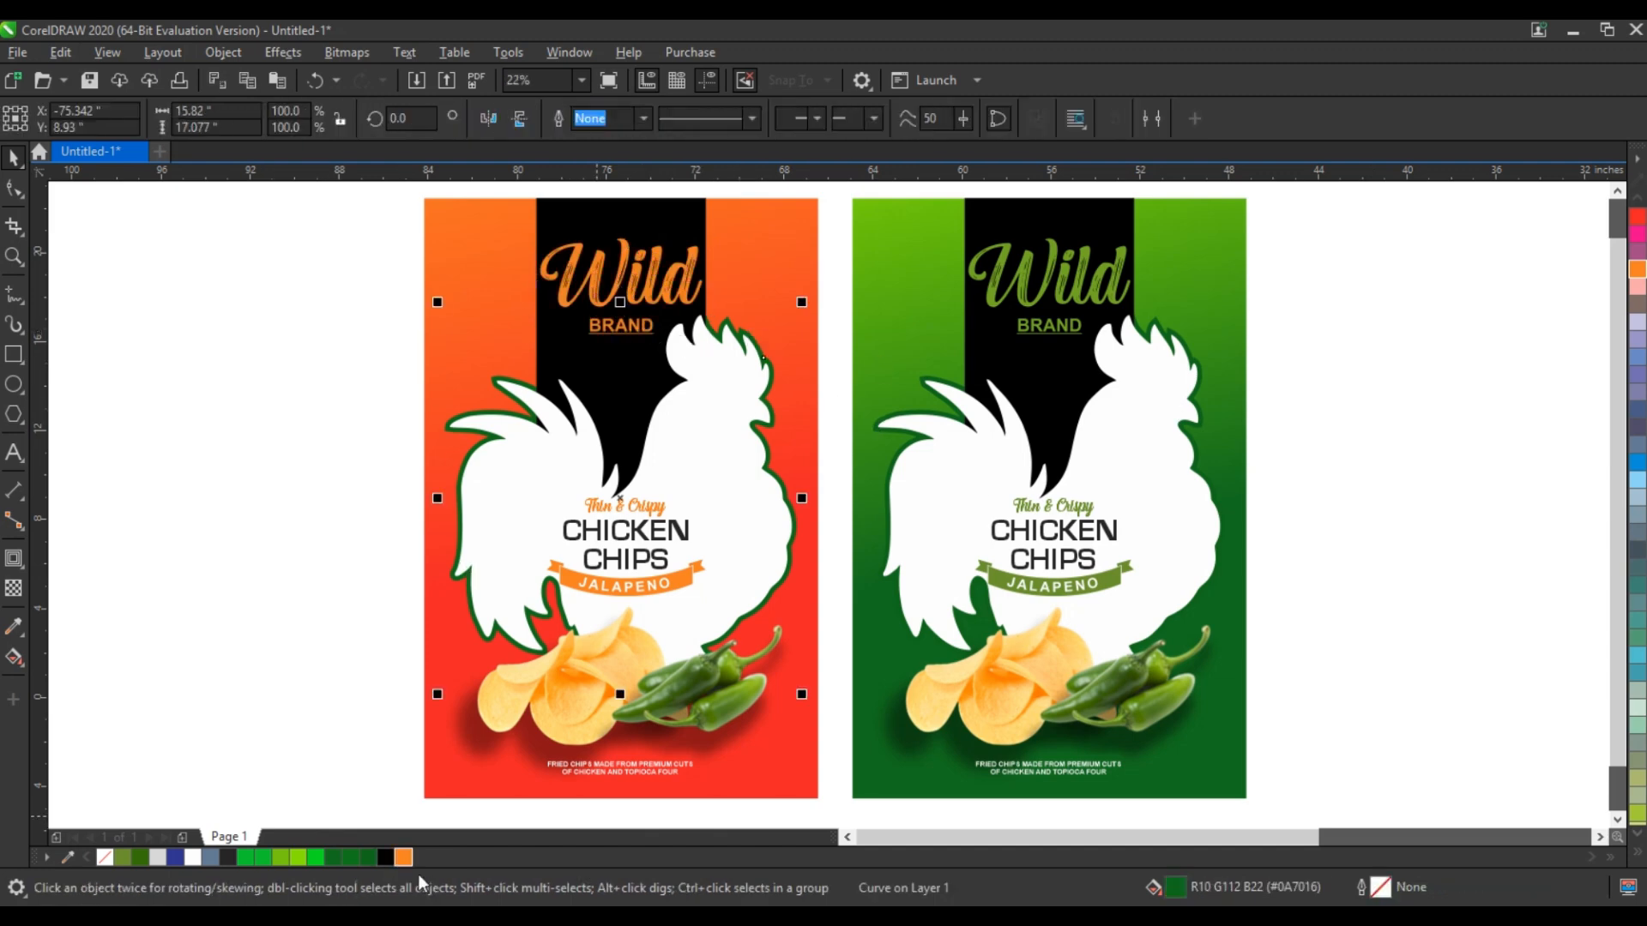
{"action": "left_click", "coordinate": [404, 857]}
{"action": "left_click", "coordinate": [262, 616]}
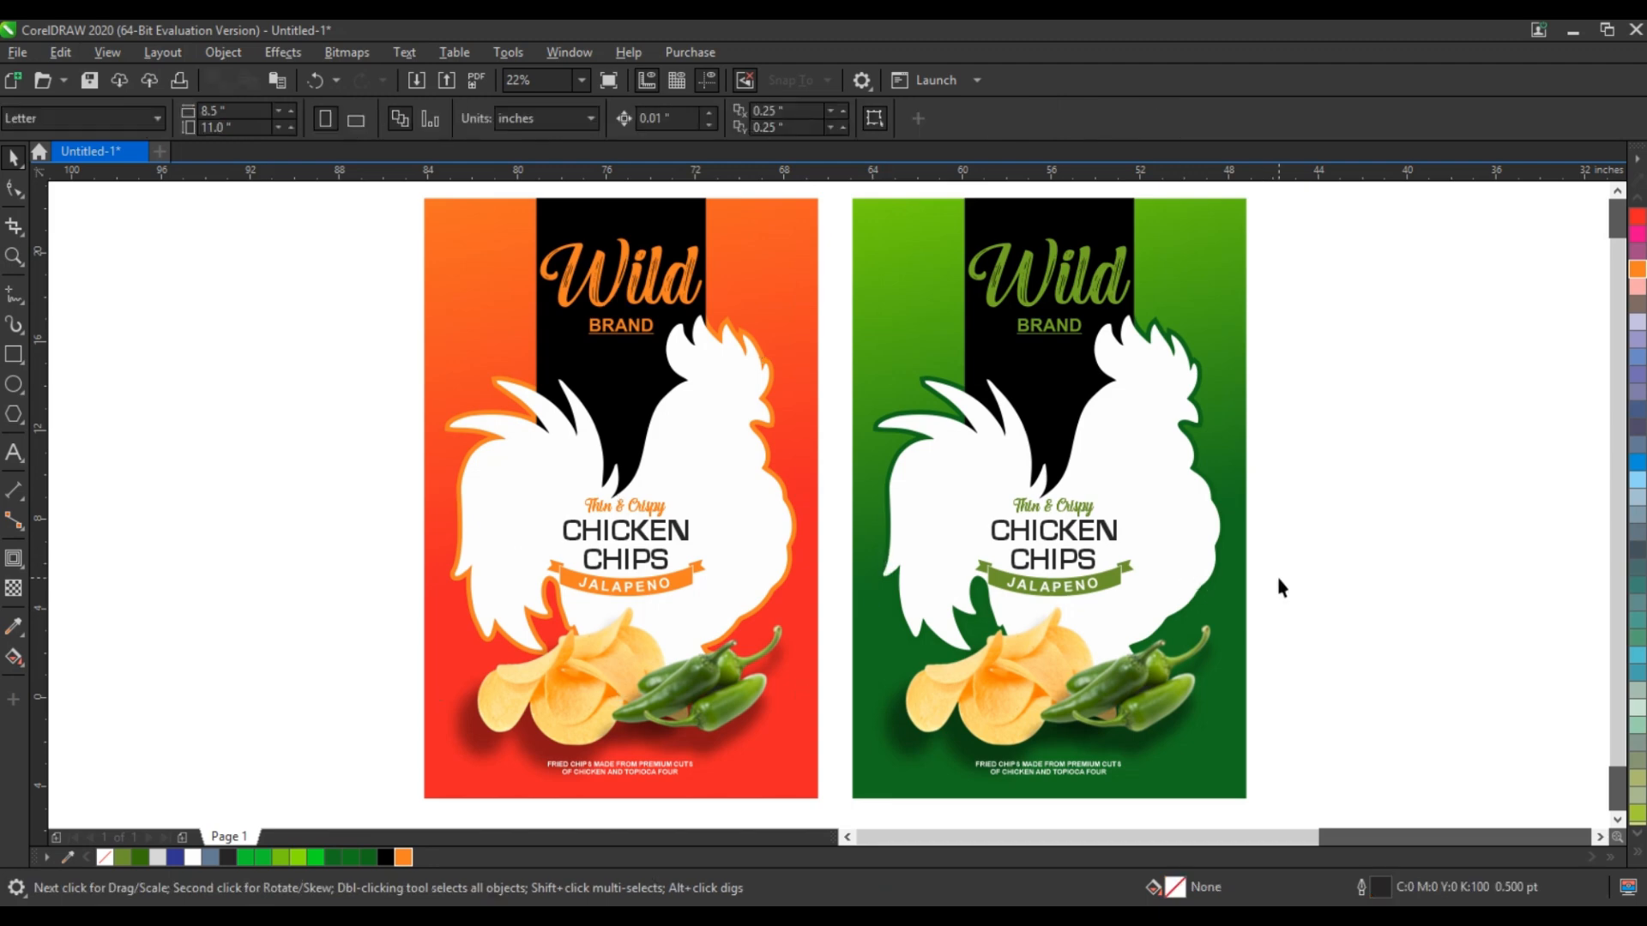
Step: Duplicate the complete red-orange package and place the copy to its left with a narrow gap
{"action": "scroll", "coordinate": [1224, 616], "scroll_direction": "down", "scroll_amount": 2}
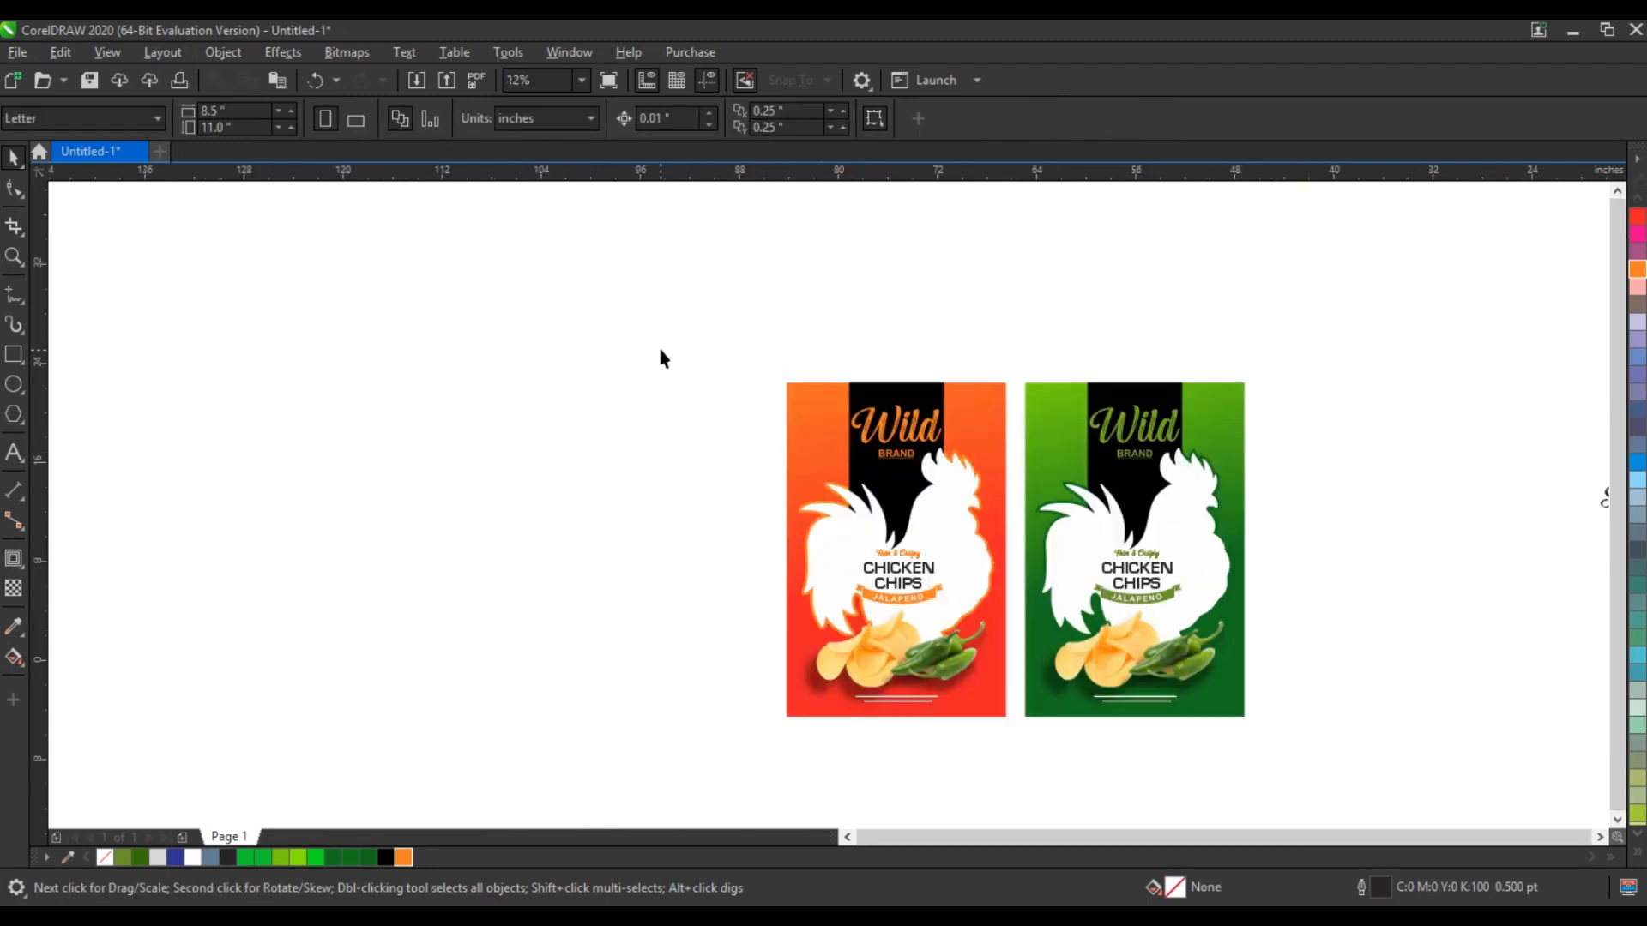
{"action": "left_click_drag", "start_coordinate": [1038, 756], "coordinate": [1032, 777]}
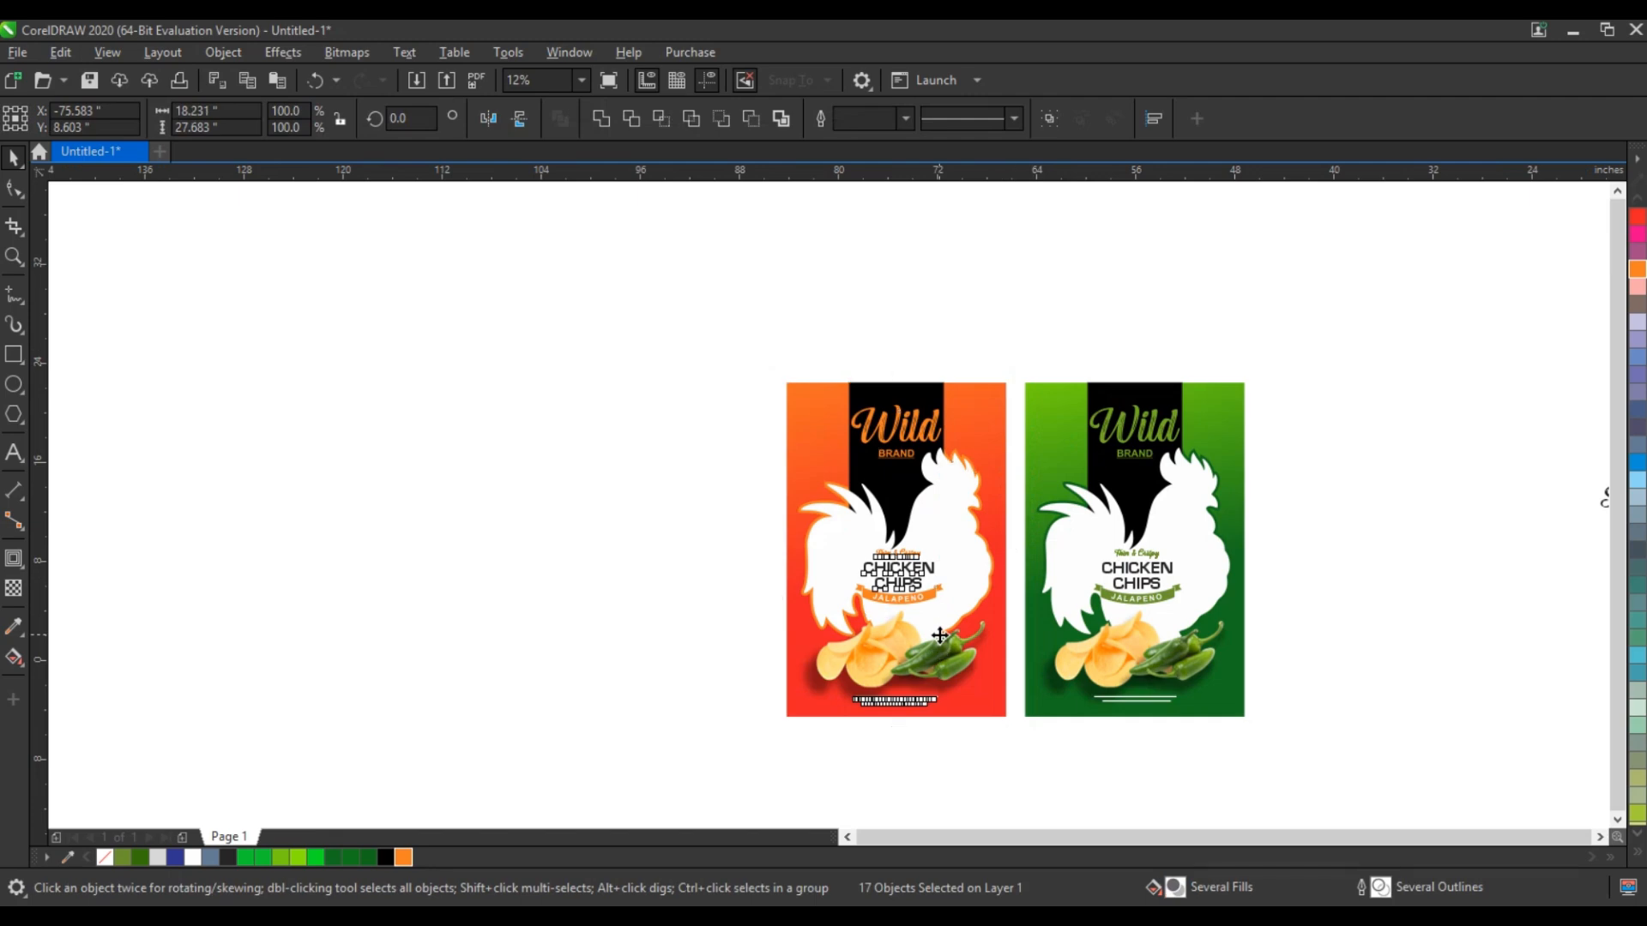
{"action": "left_click_drag", "start_coordinate": [941, 639], "coordinate": [715, 631]}
{"action": "left_click_drag", "start_coordinate": [460, 338], "coordinate": [884, 777]}
{"action": "key", "text": "shift+F2"}
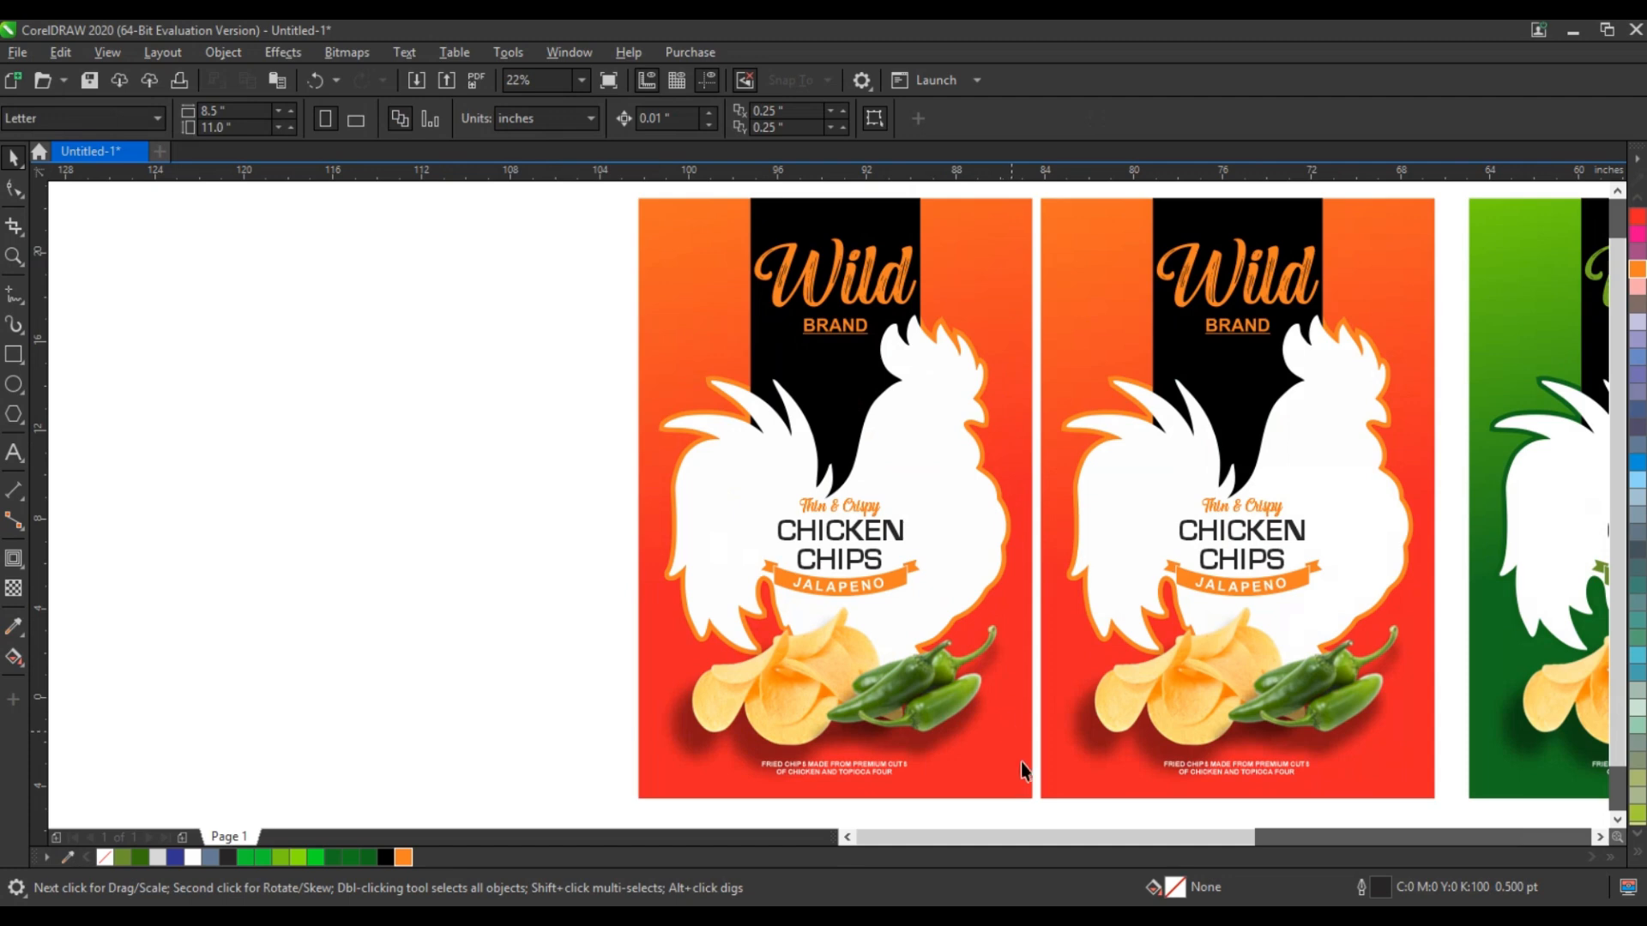
Step: Recolour the leftmost copy's background fountain fill, replacing red with blue and the orange at the upper end with light blue
{"action": "left_click", "coordinate": [1022, 770]}
{"action": "left_click", "coordinate": [1001, 286]}
{"action": "key", "text": "g"}
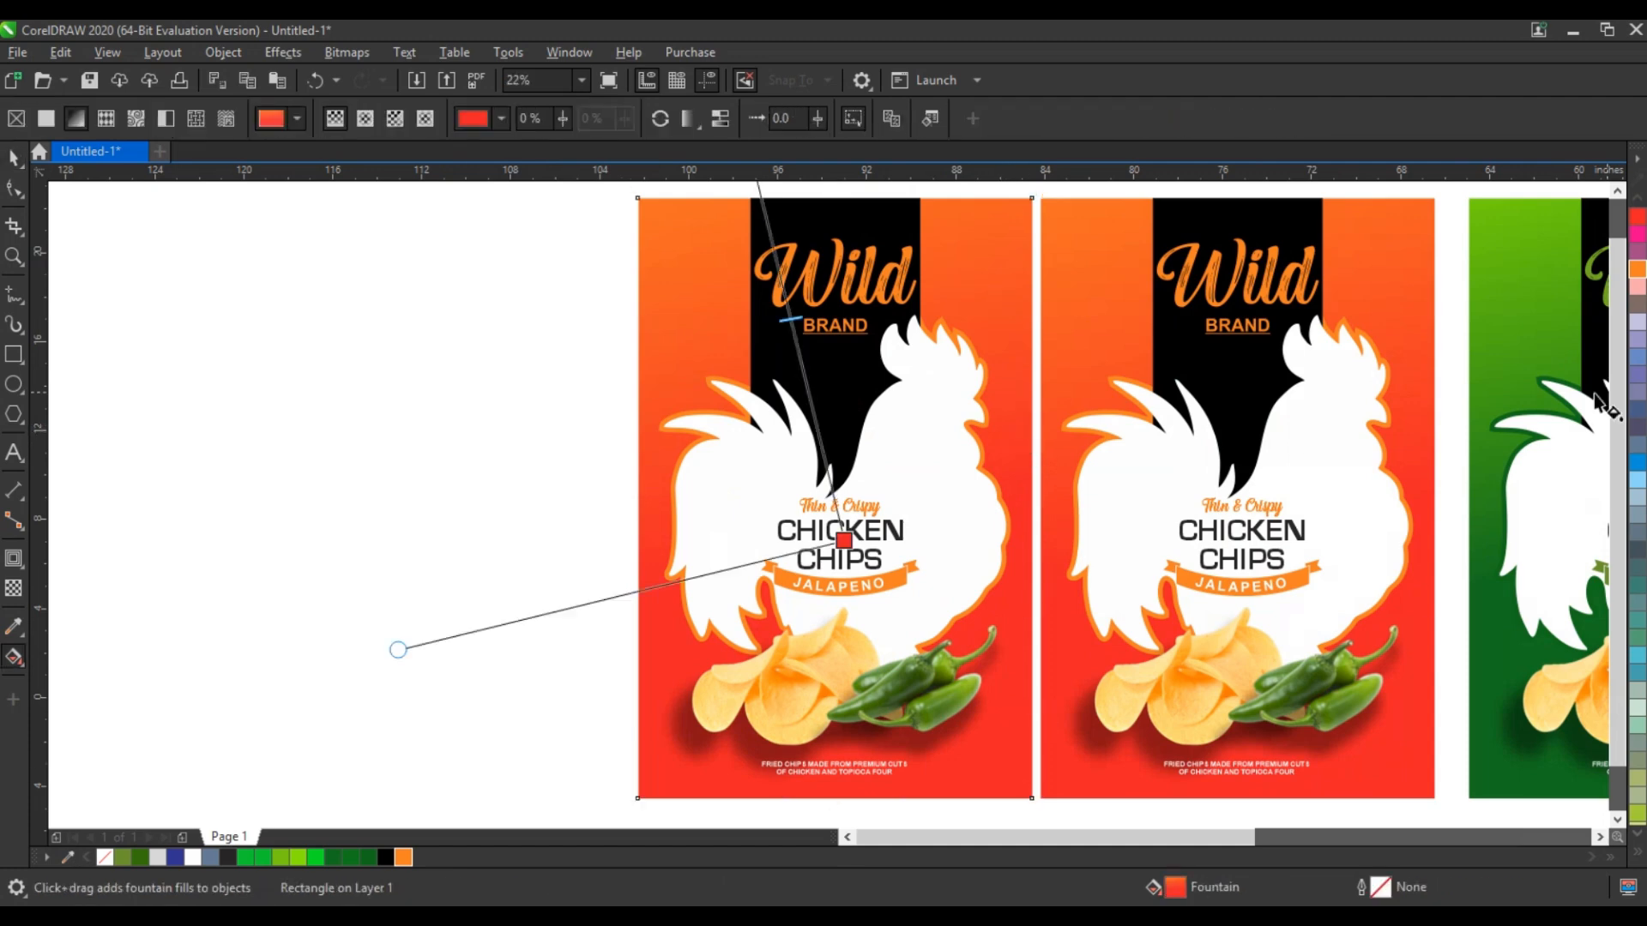
{"action": "key", "text": "F3"}
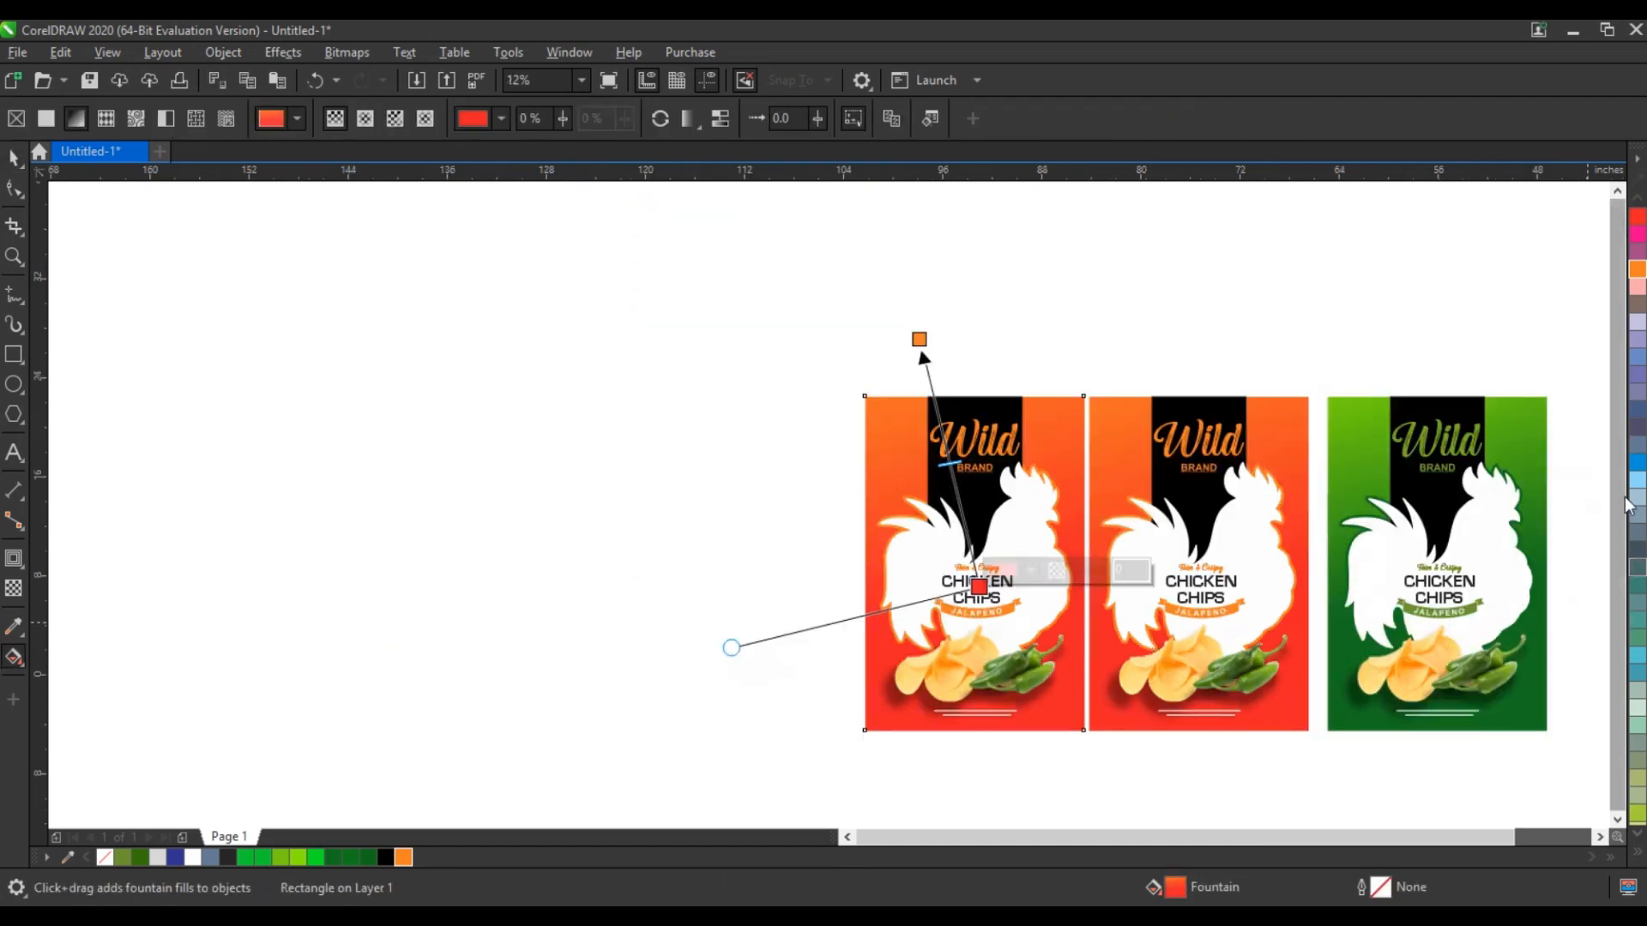
{"action": "left_click_drag", "start_coordinate": [1127, 579], "coordinate": [982, 588]}
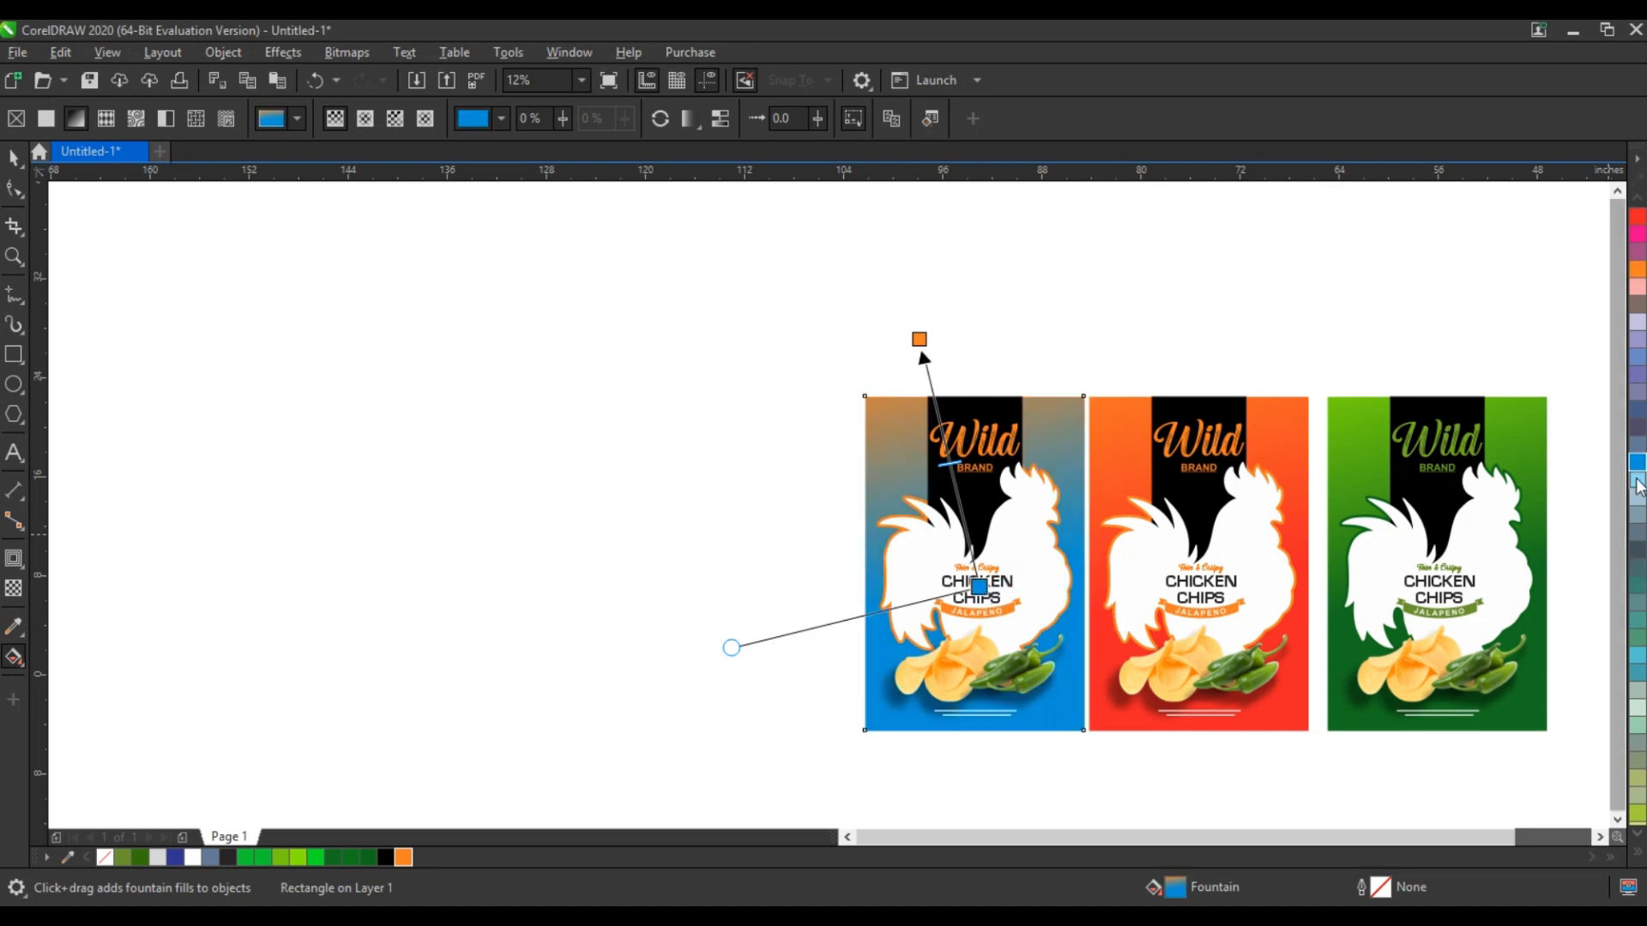
{"action": "left_click_drag", "start_coordinate": [1637, 480], "coordinate": [919, 340]}
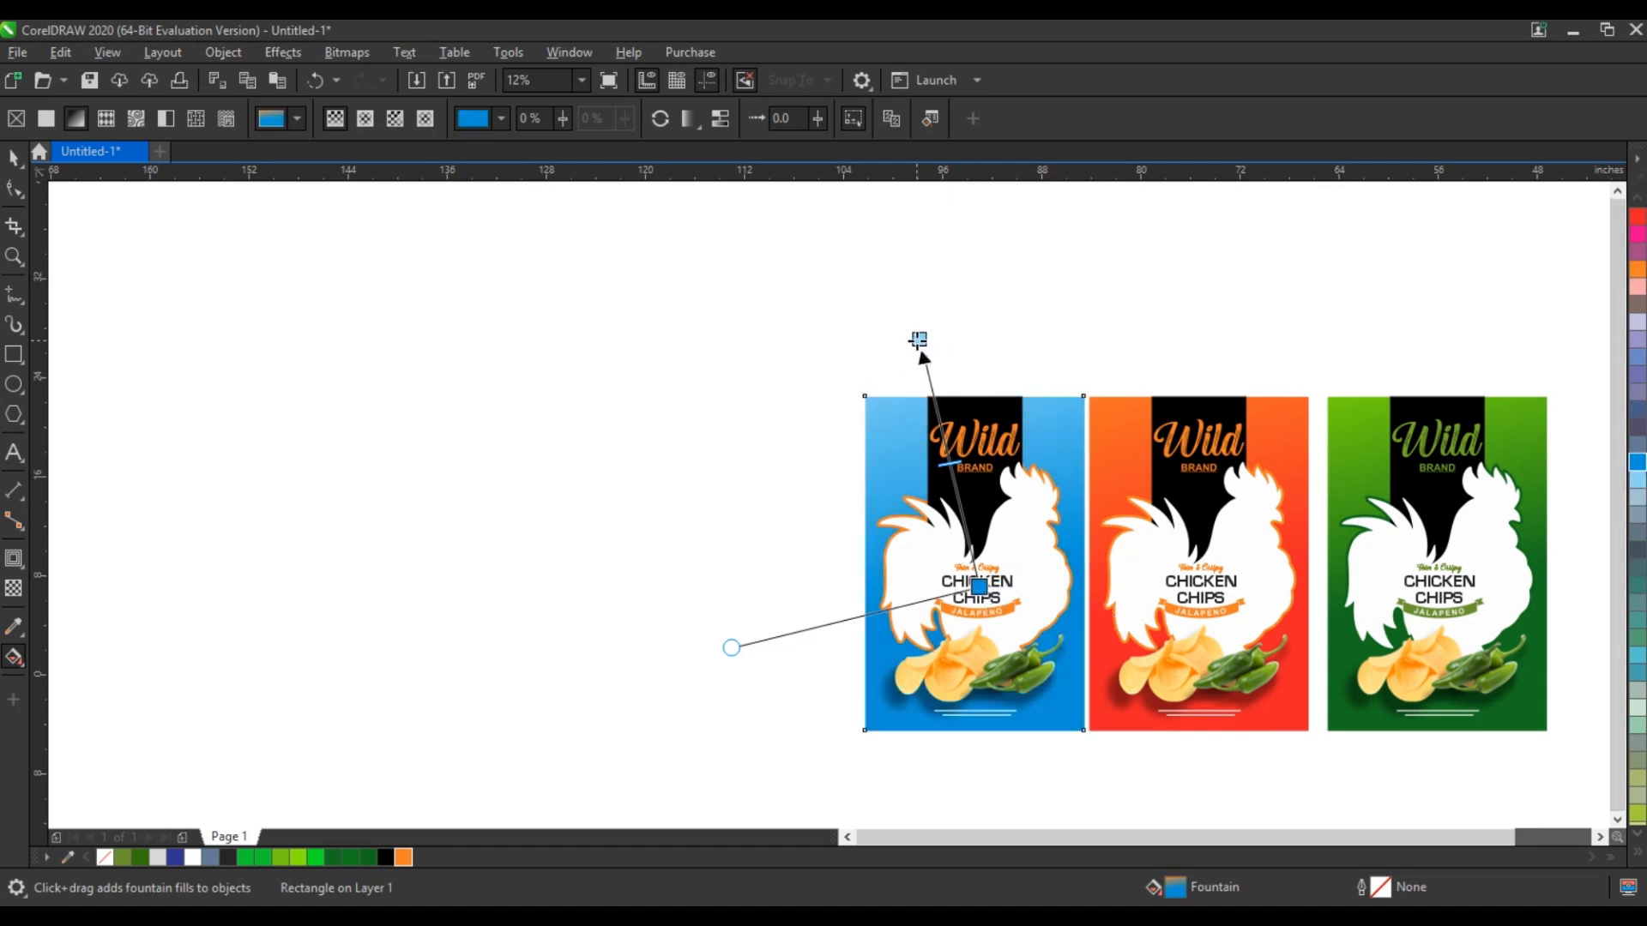
Step: Recolour the JALAPENO ribbon, the "Wild" lettering, BRAND and the "Thin & Crispy" text on the blue package light blue (C40 M0 Y0 K0)
{"action": "left_click", "coordinate": [15, 159]}
{"action": "left_click", "coordinate": [653, 332]}
{"action": "left_click_drag", "start_coordinate": [1121, 689], "coordinate": [1340, 739]}
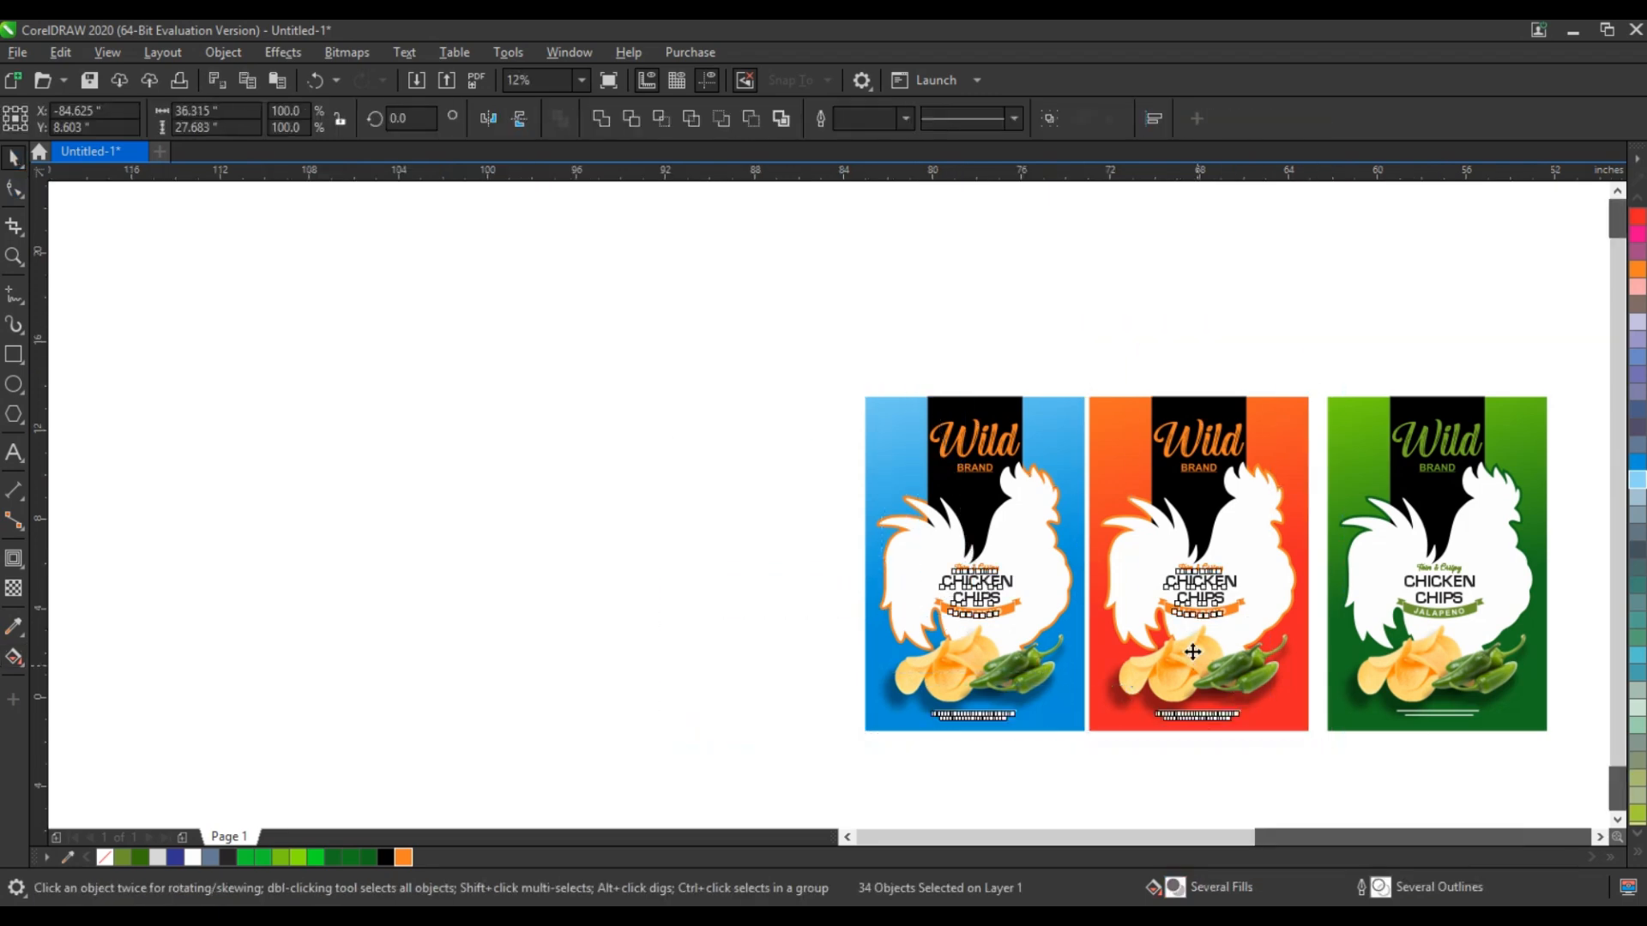
{"action": "scroll", "coordinate": [1372, 644], "scroll_direction": "up", "scroll_amount": 2}
{"action": "left_click", "coordinate": [705, 581]}
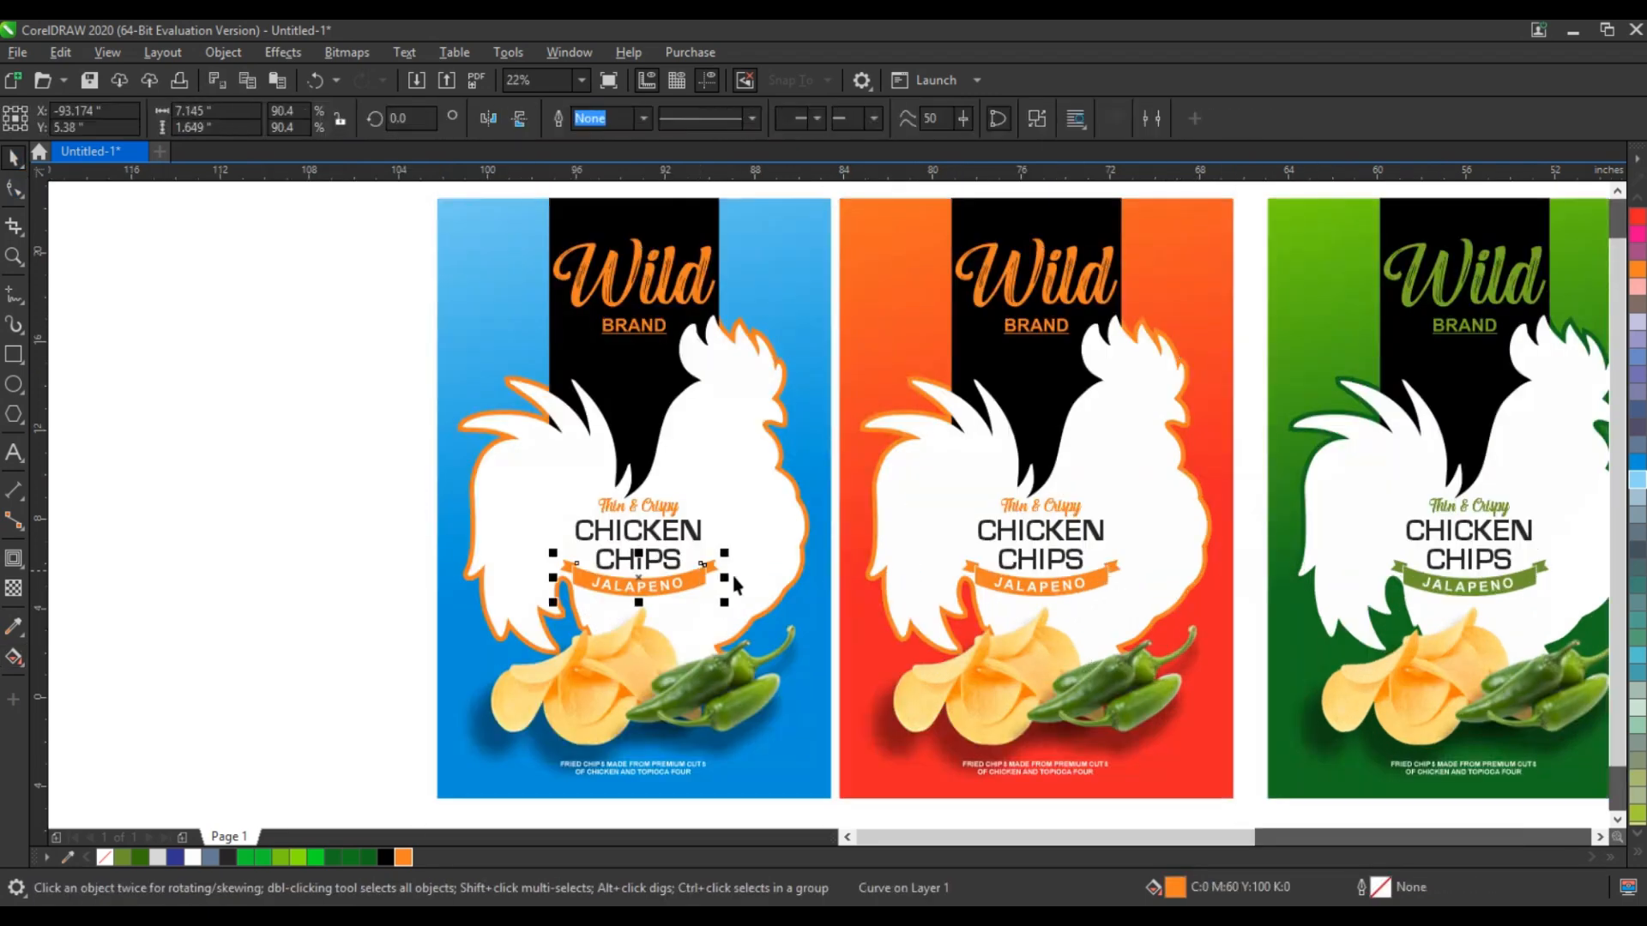
{"action": "left_click", "coordinate": [665, 304], "text": "shift"}
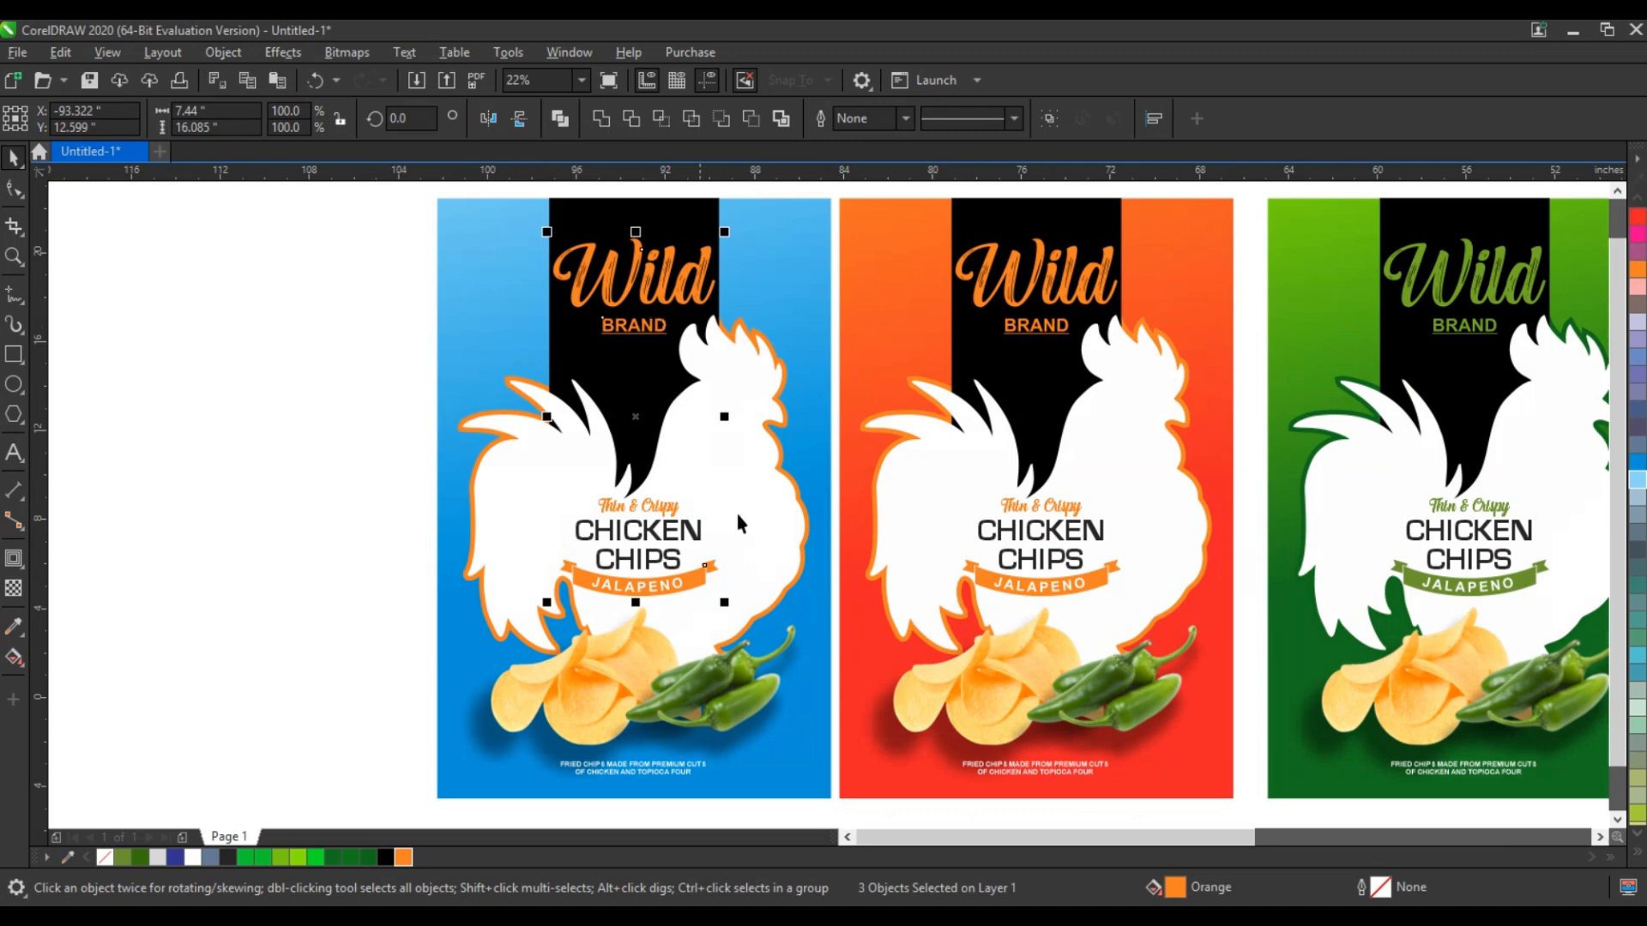
{"action": "left_click", "coordinate": [1637, 480]}
{"action": "left_click", "coordinate": [183, 499]}
{"action": "left_click", "coordinate": [625, 505]}
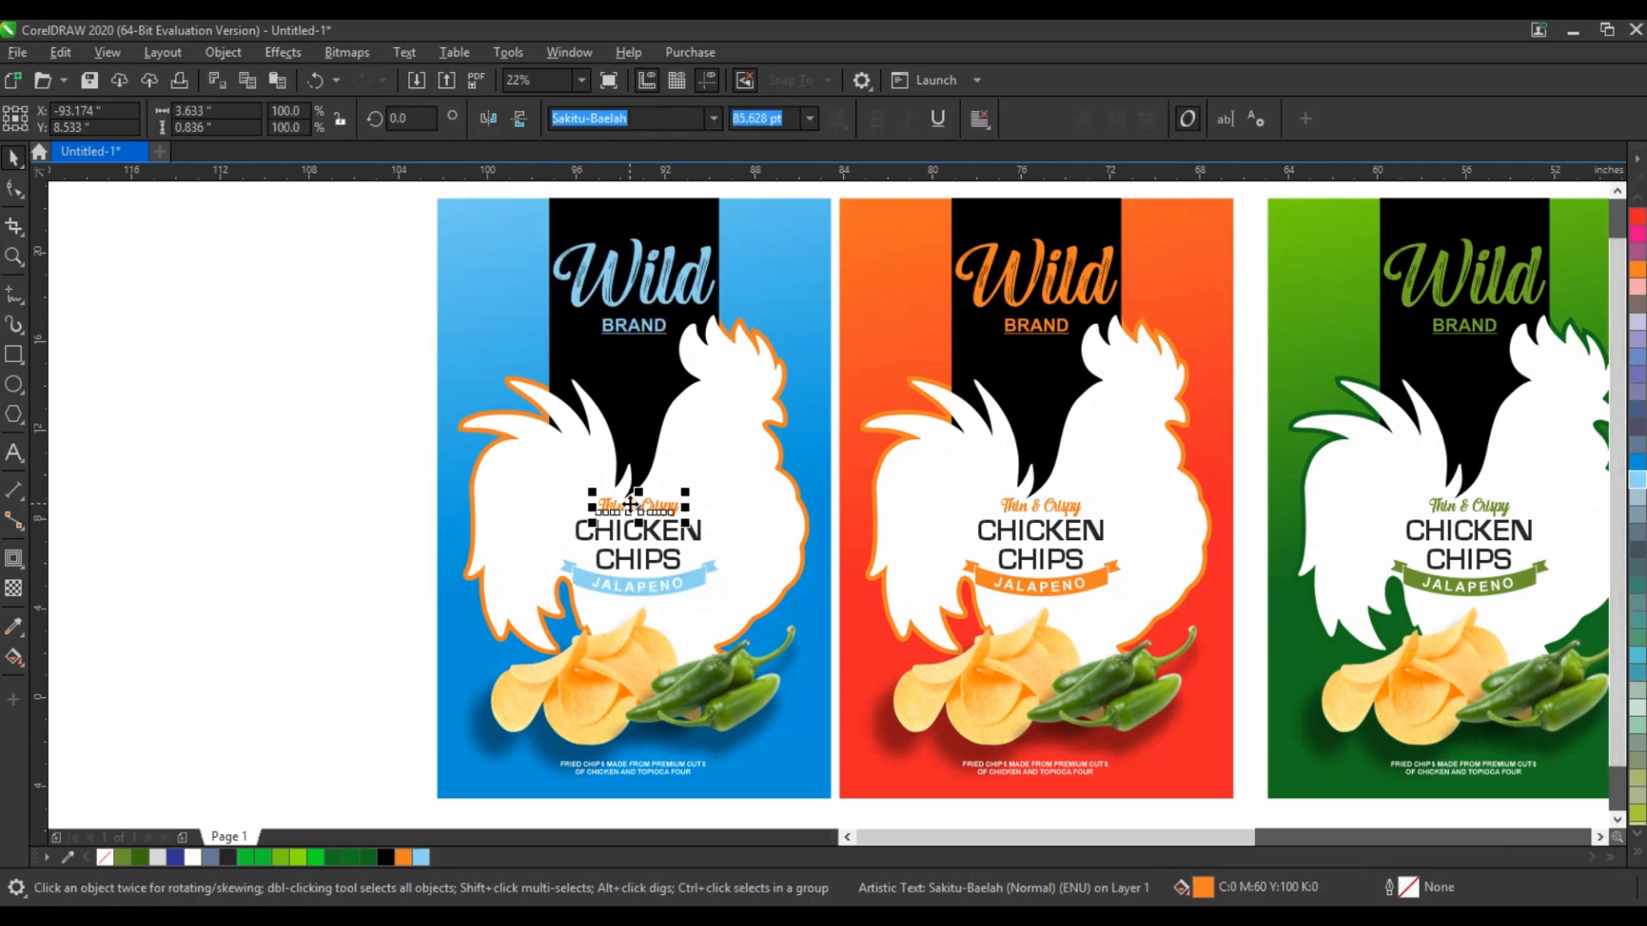
{"action": "key", "text": "ctrl+r"}
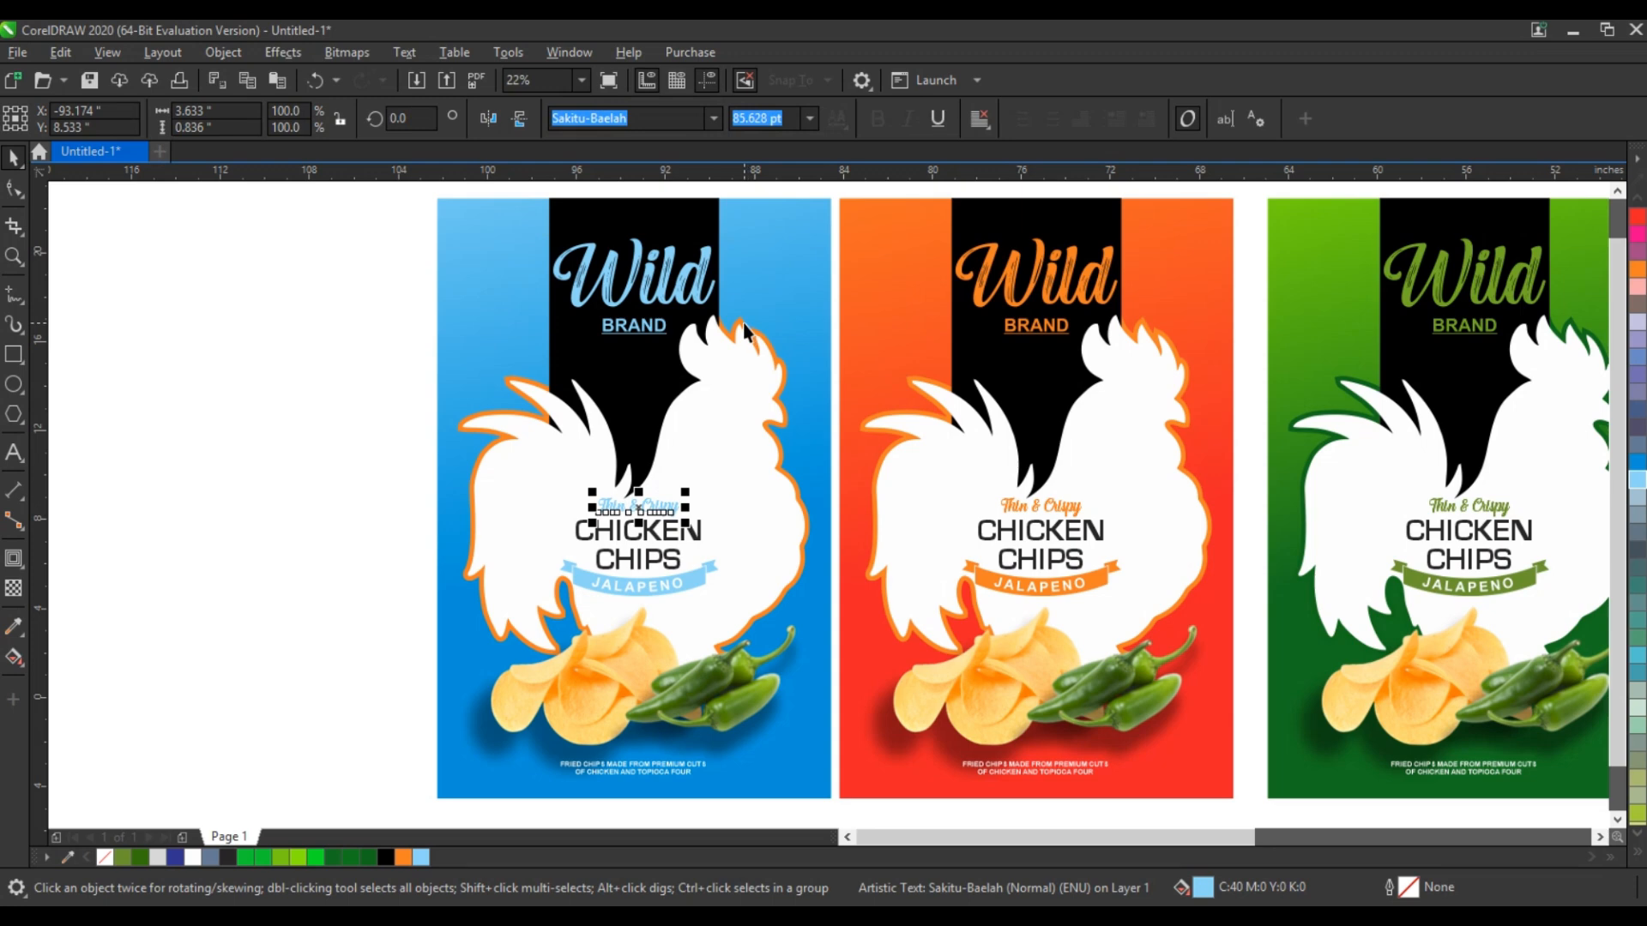
Step: Fill the contour shape behind the rooster on the blue package with blue (C100 M20 Y0 K0)
{"action": "left_click", "coordinate": [769, 333]}
{"action": "left_click", "coordinate": [1637, 462]}
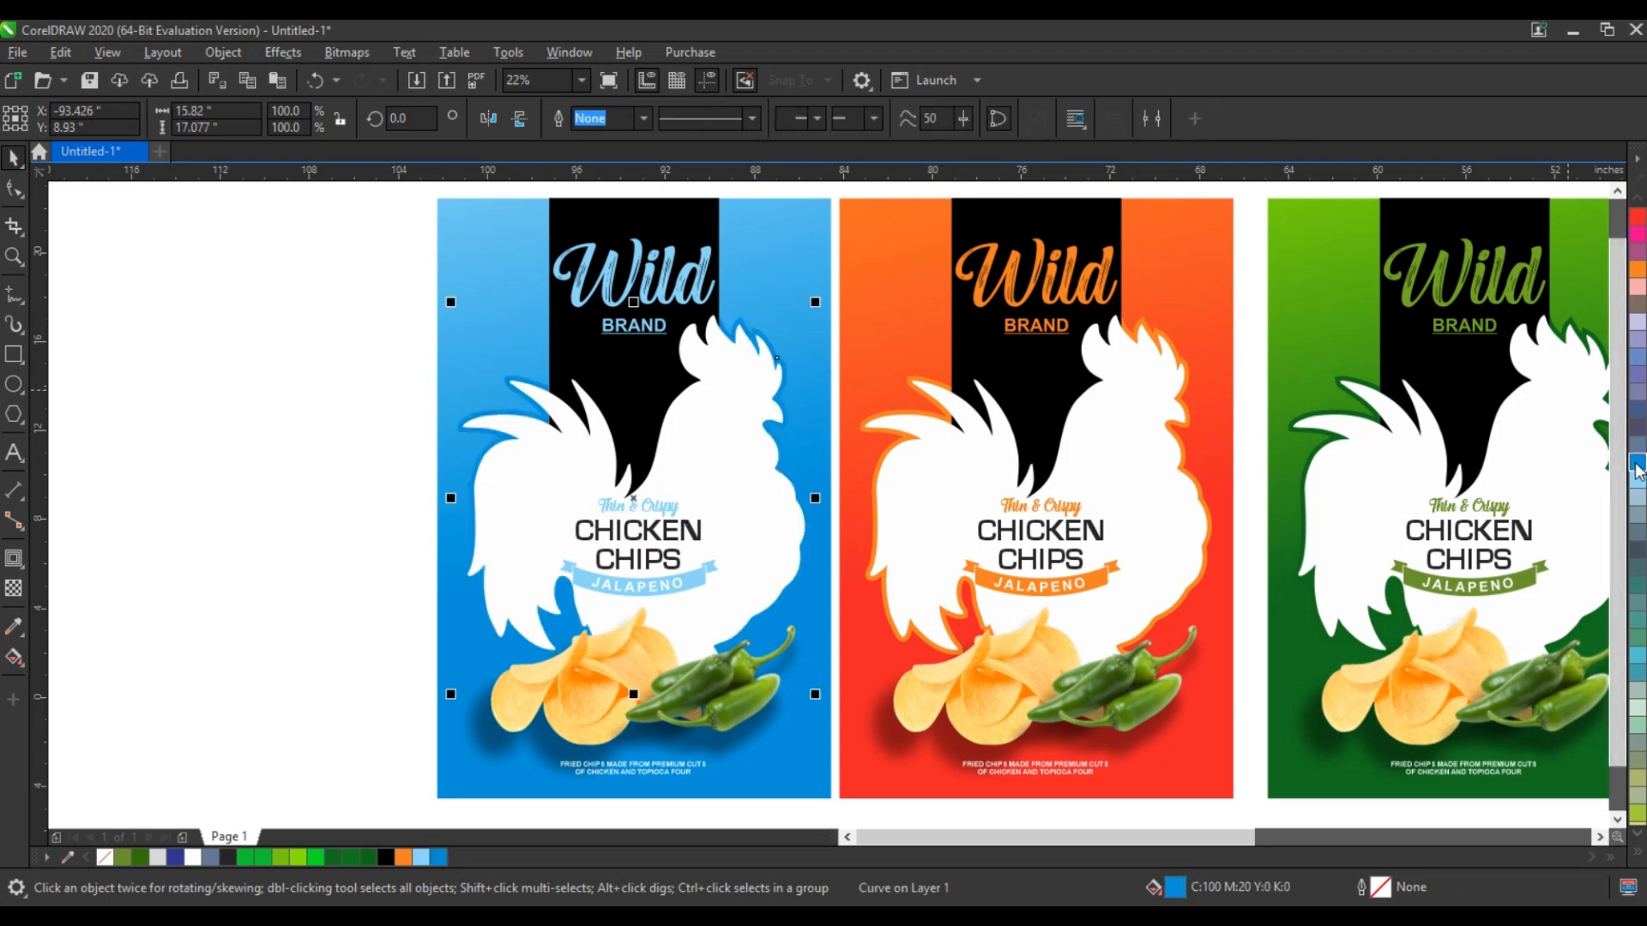
{"action": "left_click", "coordinate": [374, 517]}
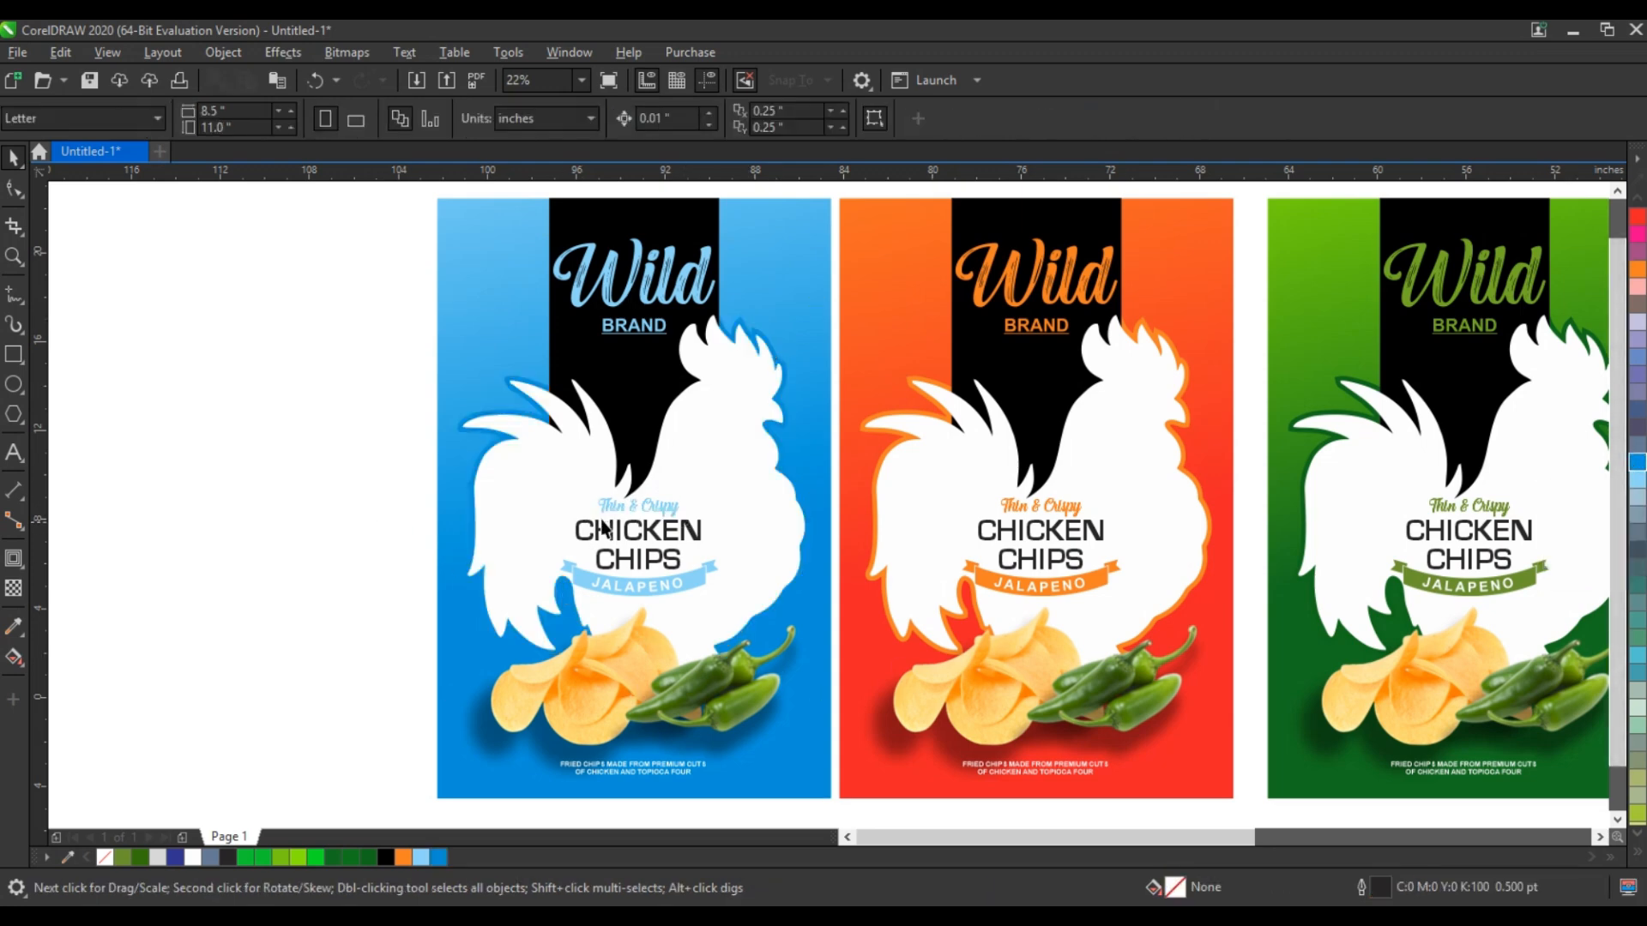
{"action": "left_click", "coordinate": [623, 513]}
{"action": "left_click", "coordinate": [320, 662]}
Step: Move the complete green package slightly left to narrow its gap to the red-orange package
{"action": "scroll", "coordinate": [529, 674], "scroll_direction": "down", "scroll_amount": 2}
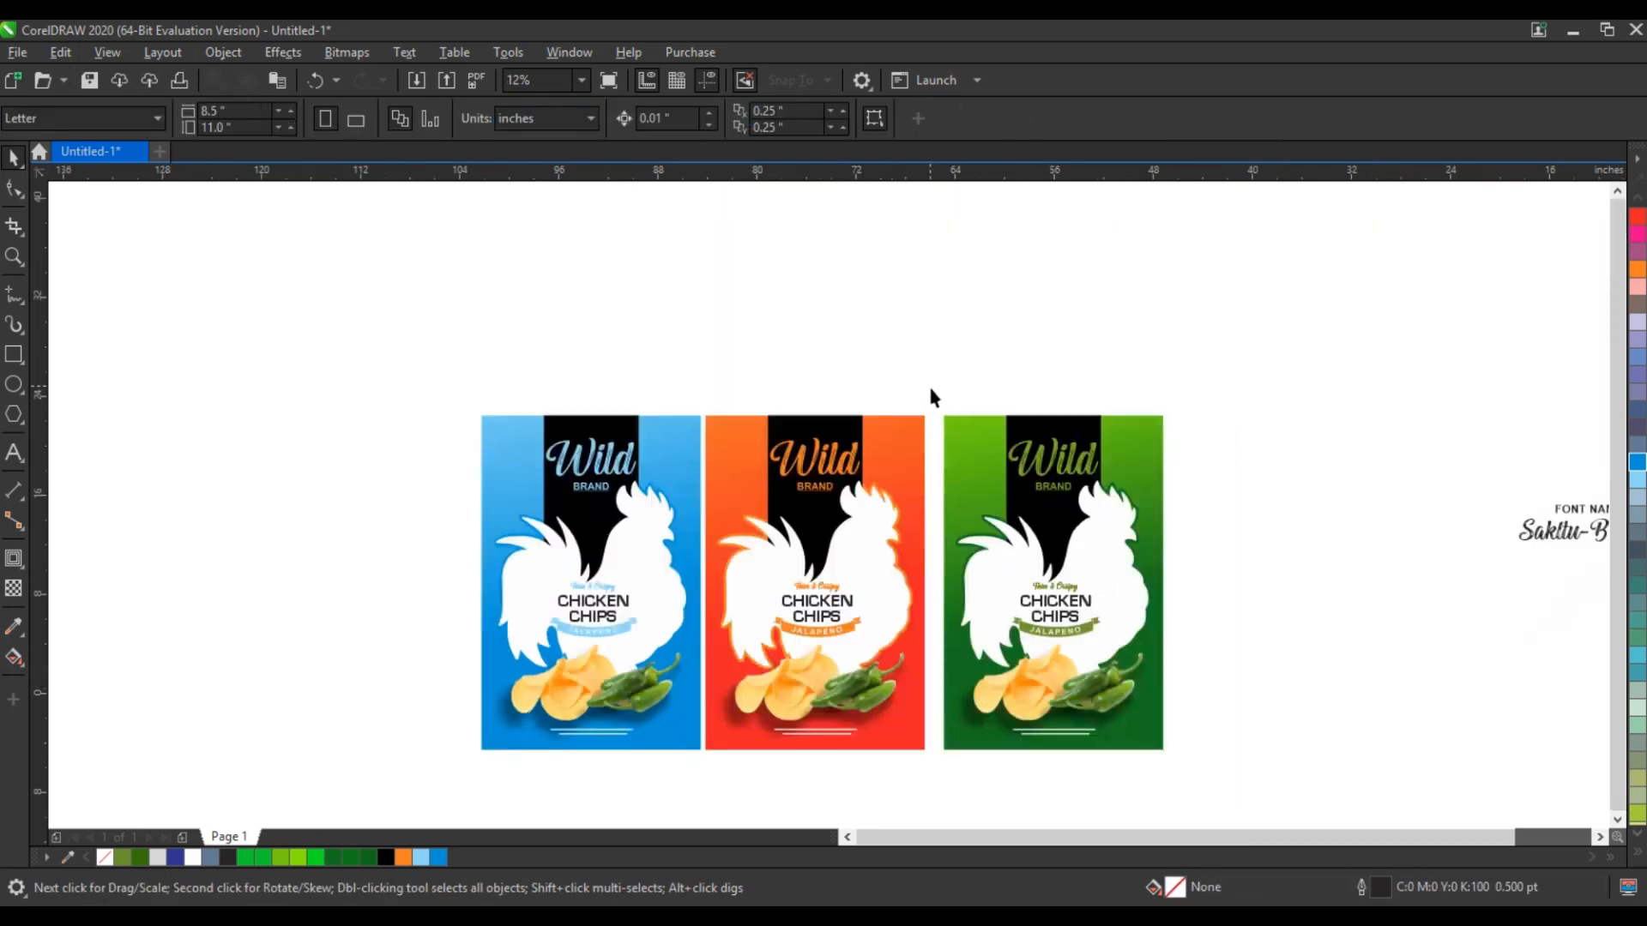
{"action": "left_click_drag", "start_coordinate": [931, 395], "coordinate": [1212, 785]}
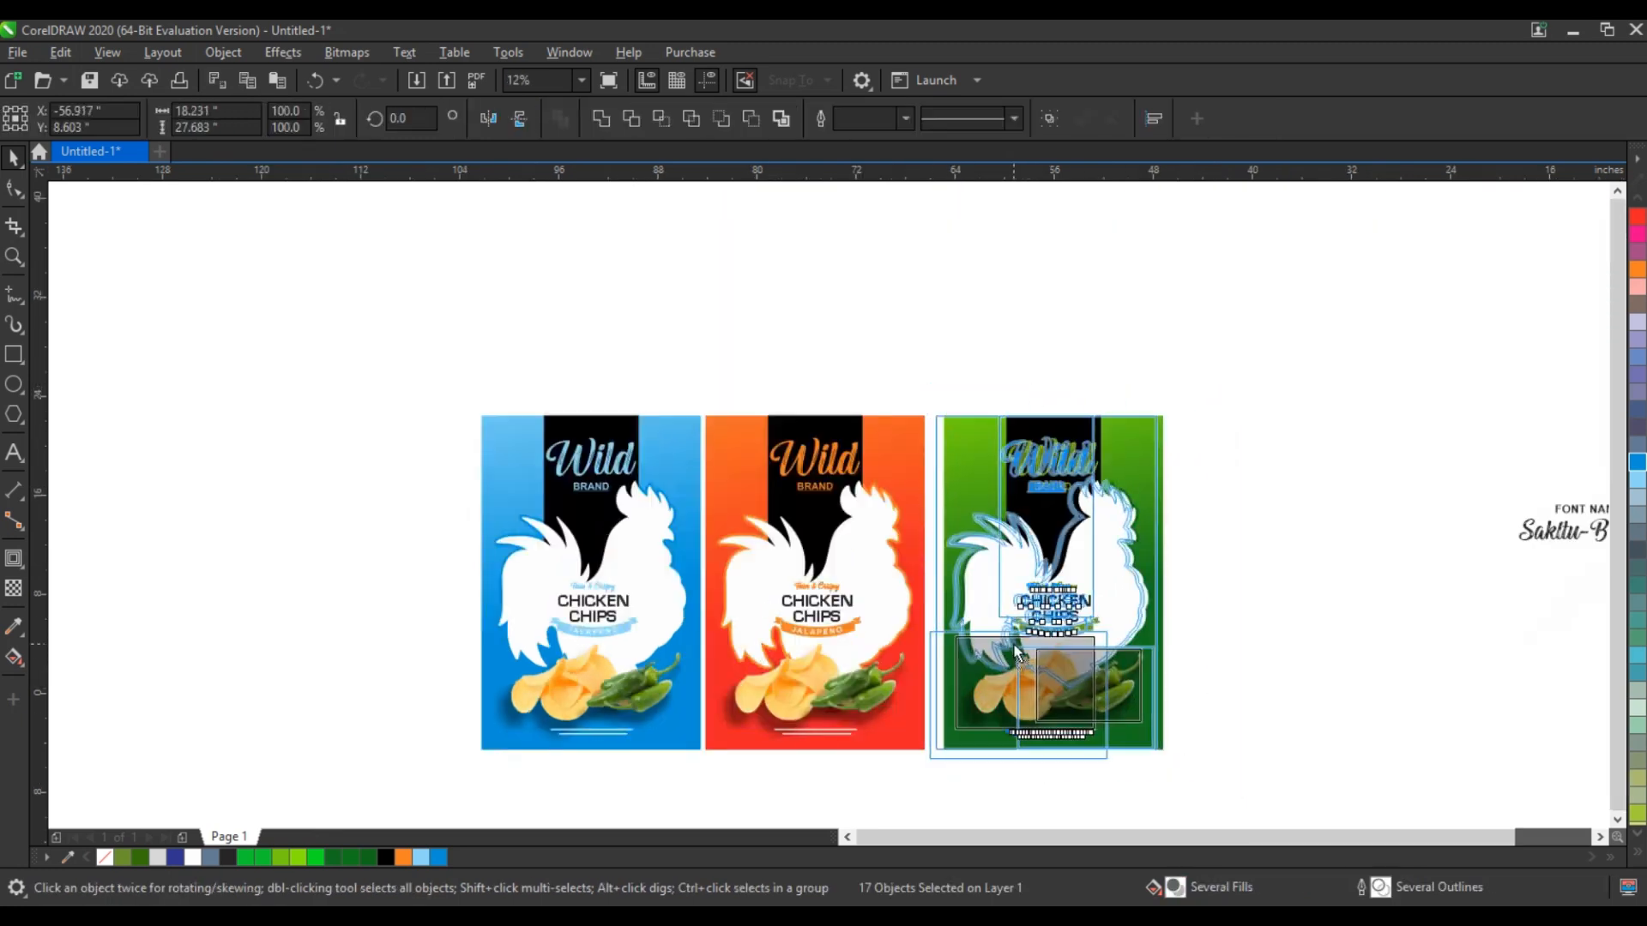
{"action": "left_click_drag", "start_coordinate": [1021, 654], "coordinate": [1014, 653]}
{"action": "left_click_drag", "start_coordinate": [1218, 787], "coordinate": [695, 807]}
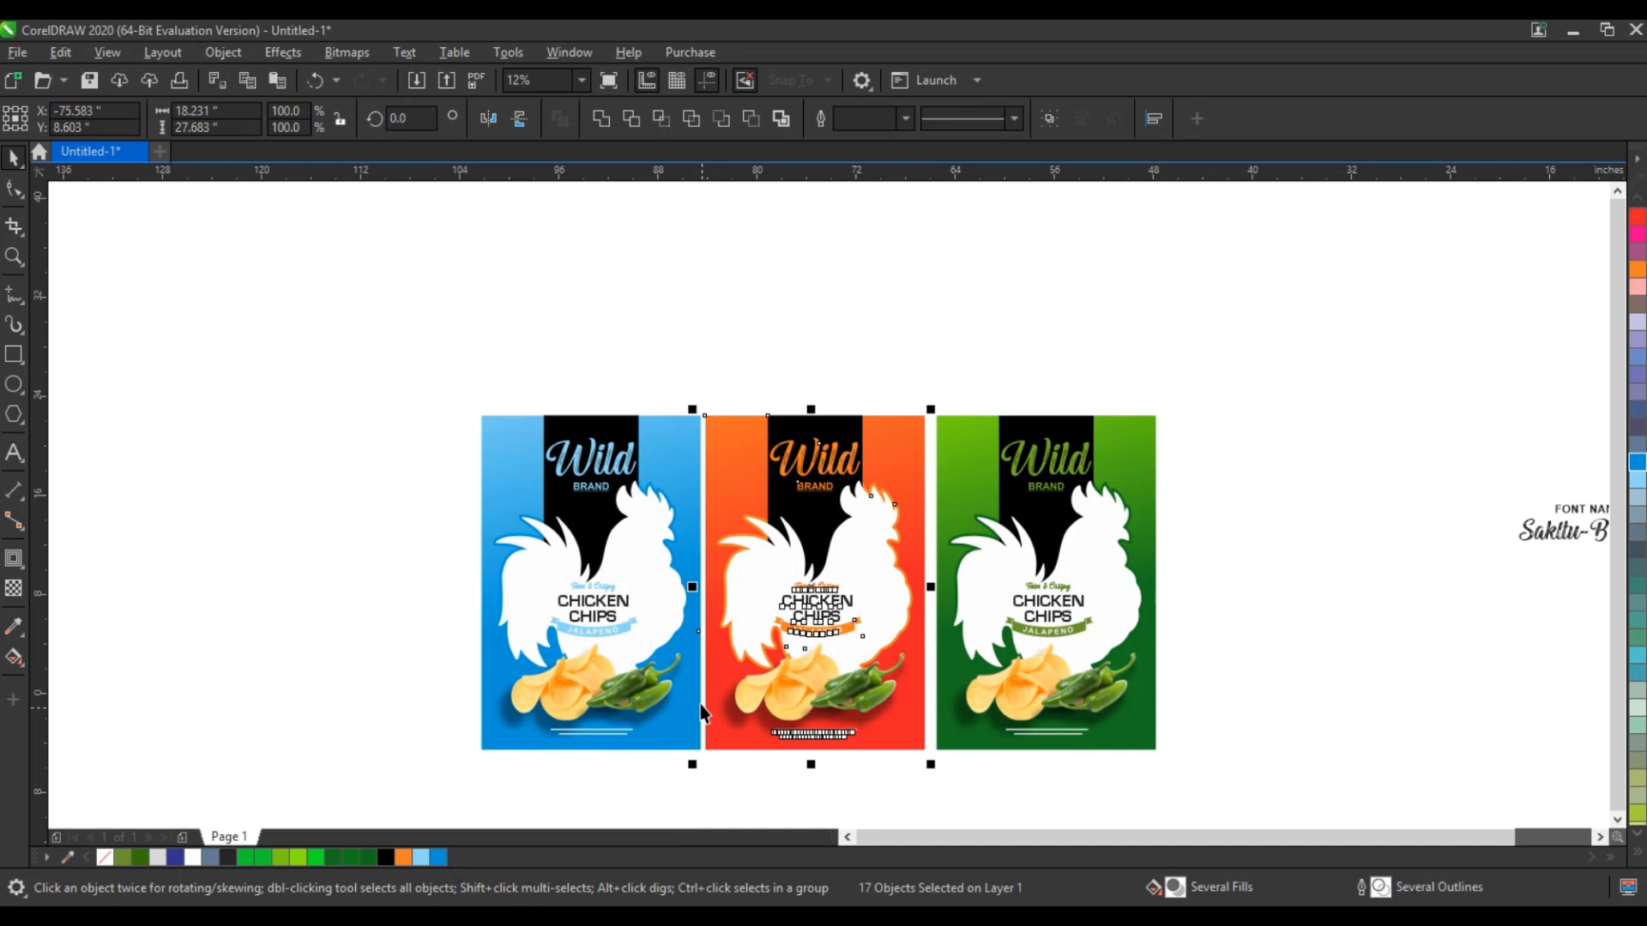
{"action": "left_click", "coordinate": [725, 481]}
{"action": "left_click_drag", "start_coordinate": [418, 386], "coordinate": [712, 795]}
{"action": "left_click", "coordinate": [689, 472]}
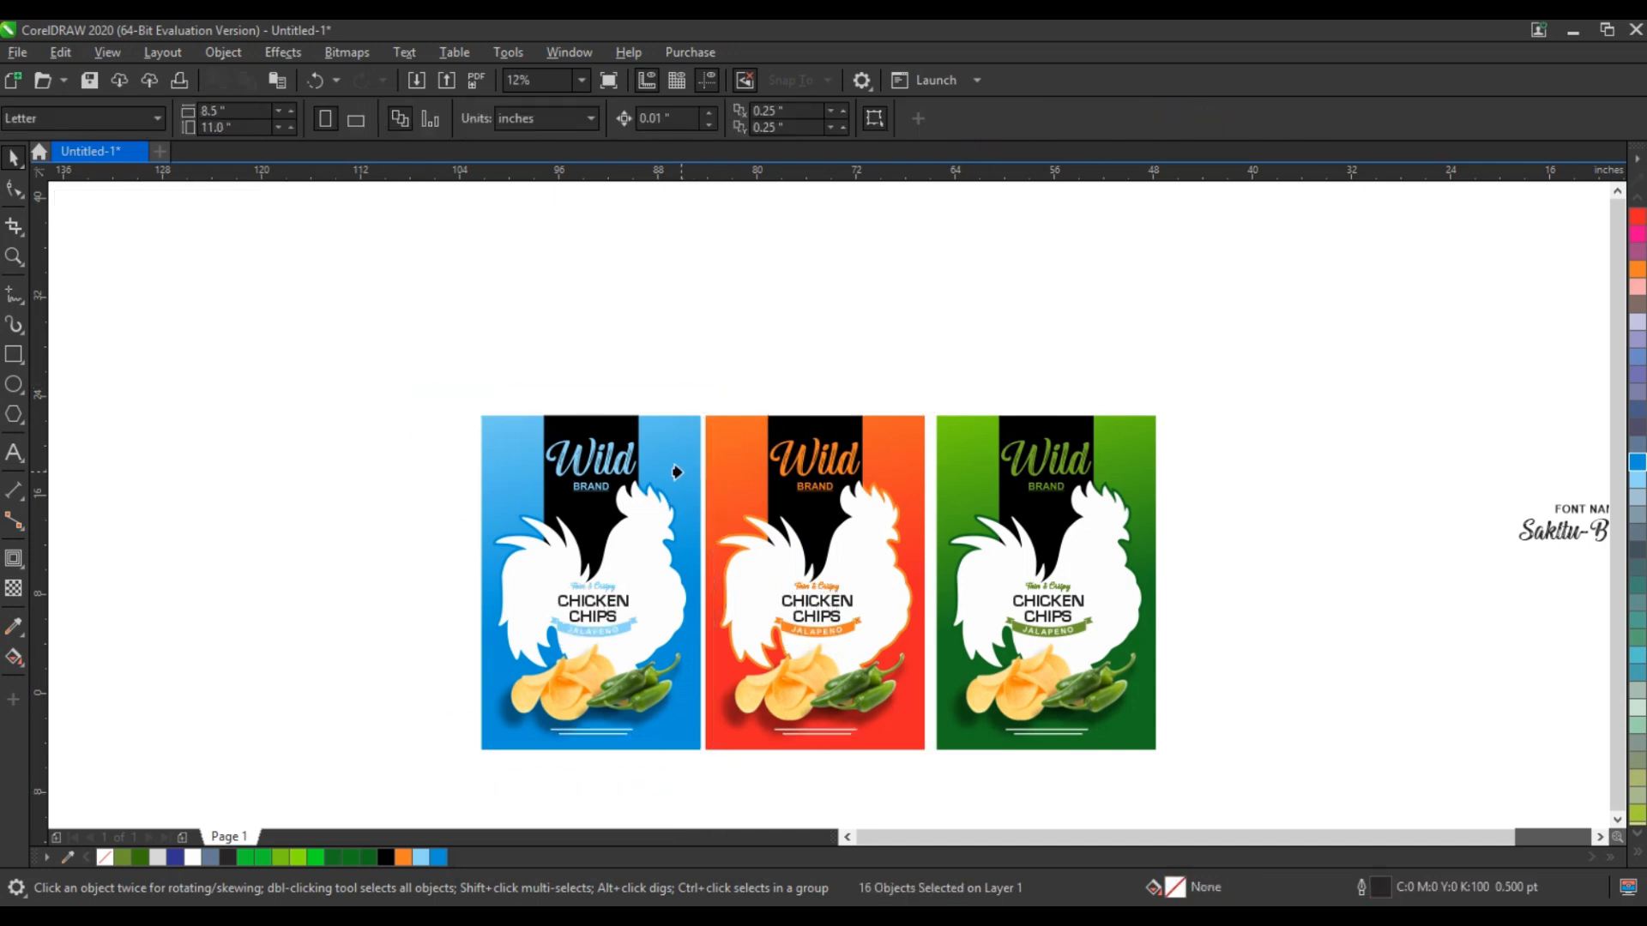
Step: Fit all three package variants in the view to compare them side by side
{"action": "left_click_drag", "start_coordinate": [352, 385], "coordinate": [1202, 768]}
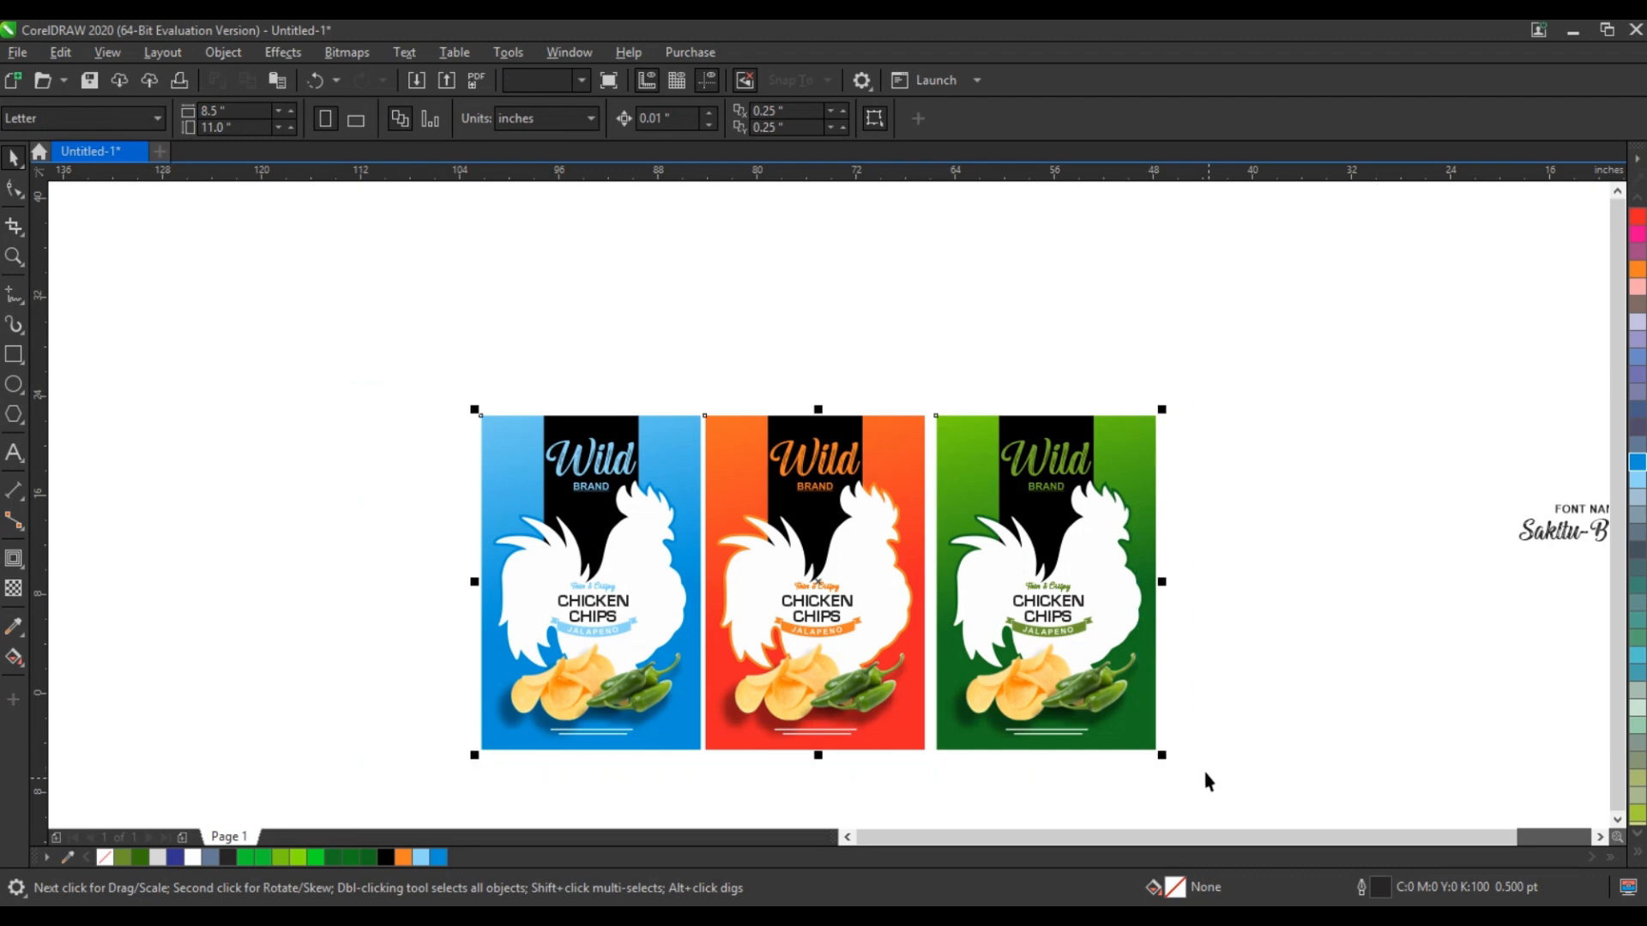
{"action": "key", "text": "shift+F2"}
{"action": "left_click", "coordinate": [1515, 729]}
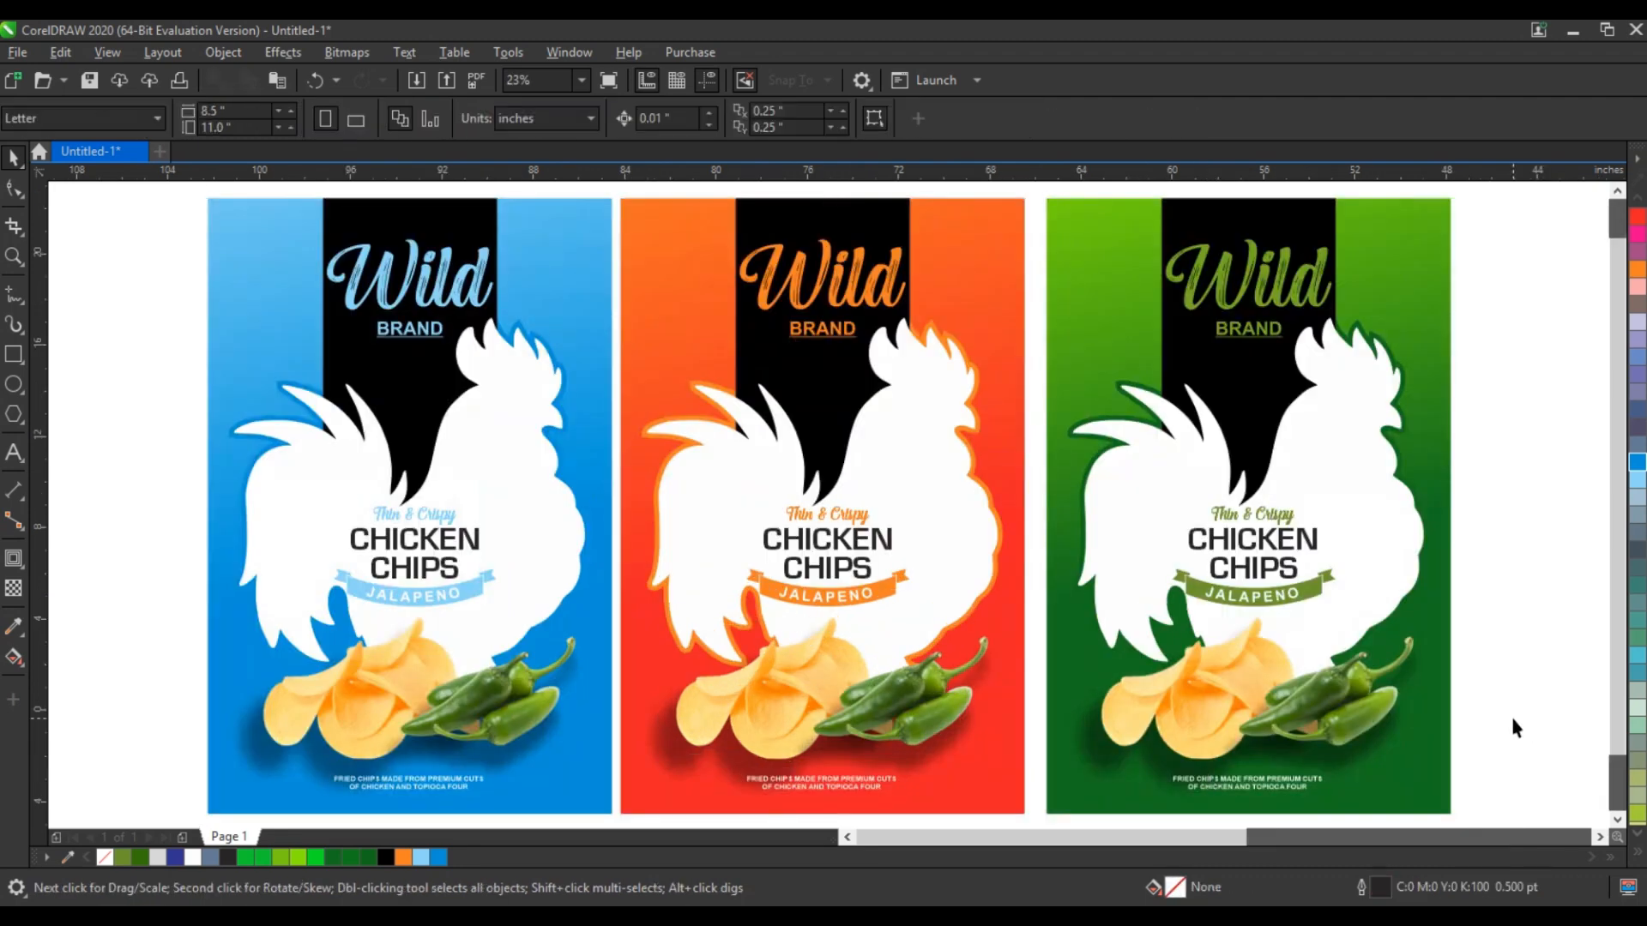